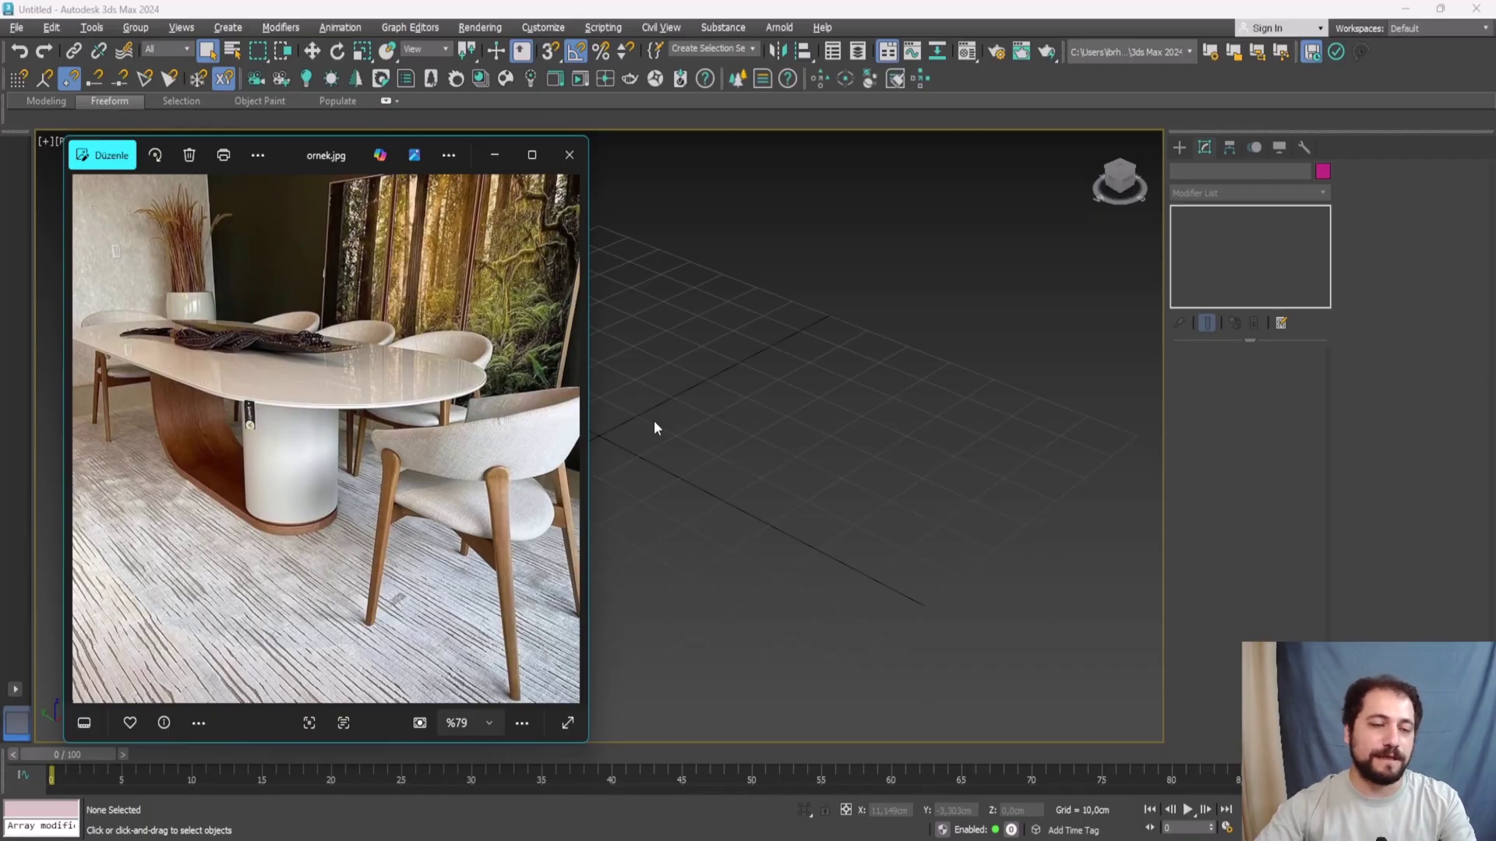
- Reposition and zoom the dining table reference photo to study it
drag(279, 165, 252, 155)
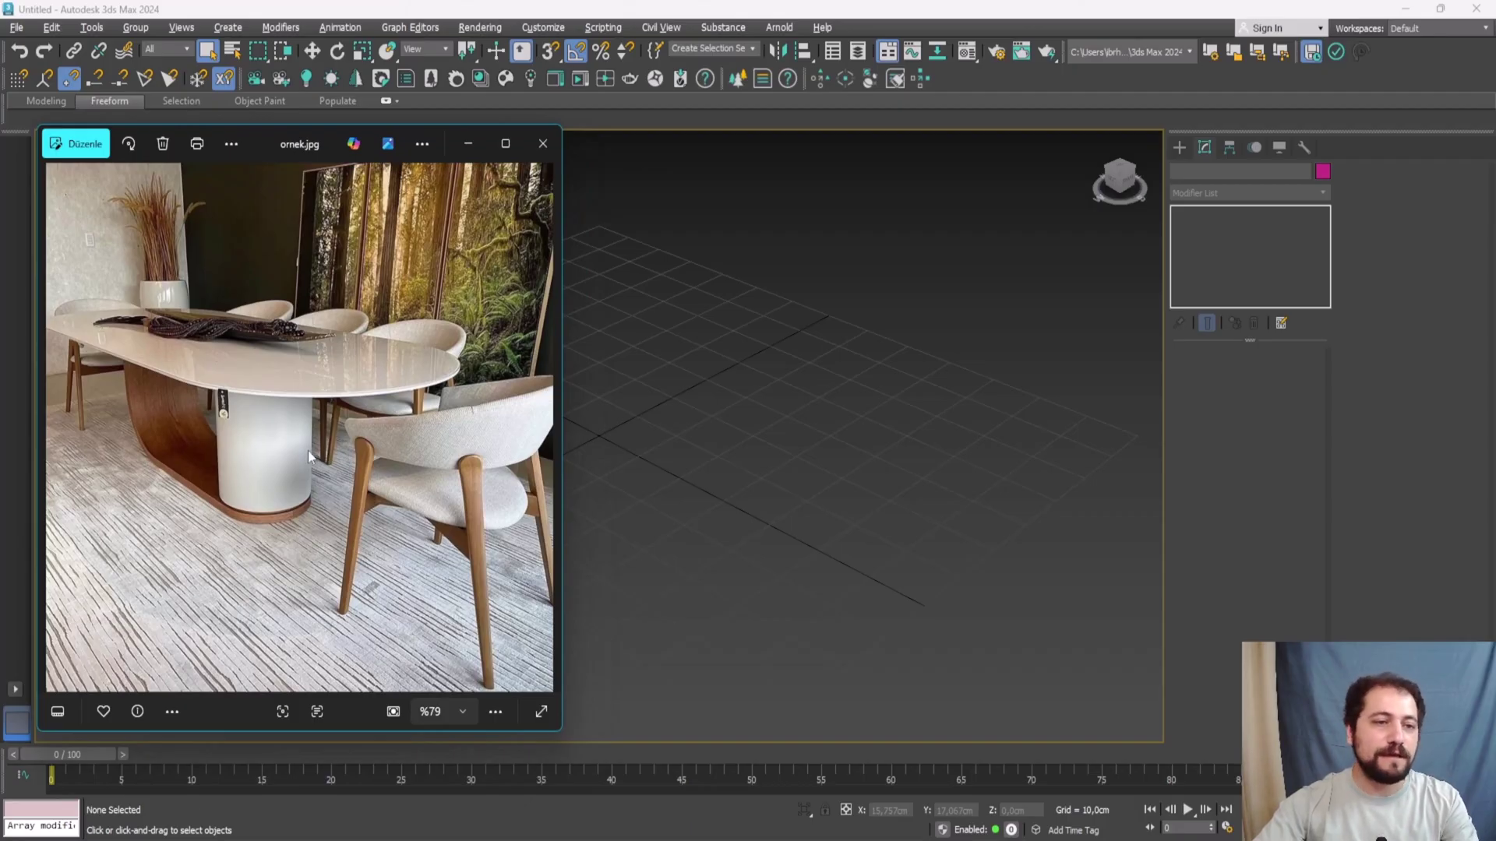
scroll(272, 409, up, 3)
scroll(274, 417, up, 3)
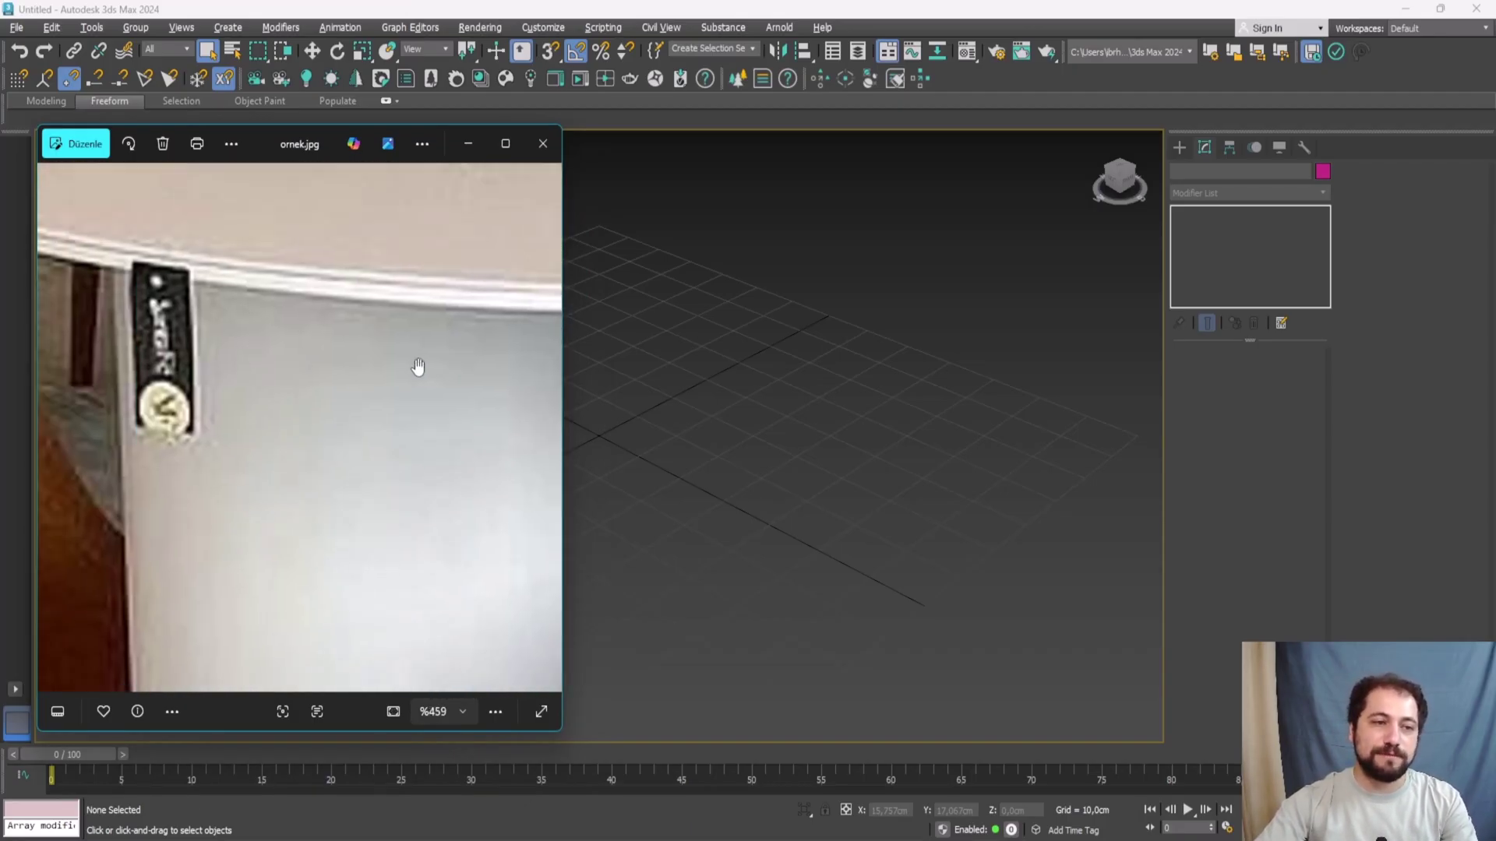
scroll(259, 415, up, 2)
scroll(281, 425, down, 4)
scroll(305, 397, up, 1)
scroll(300, 420, down, 2)
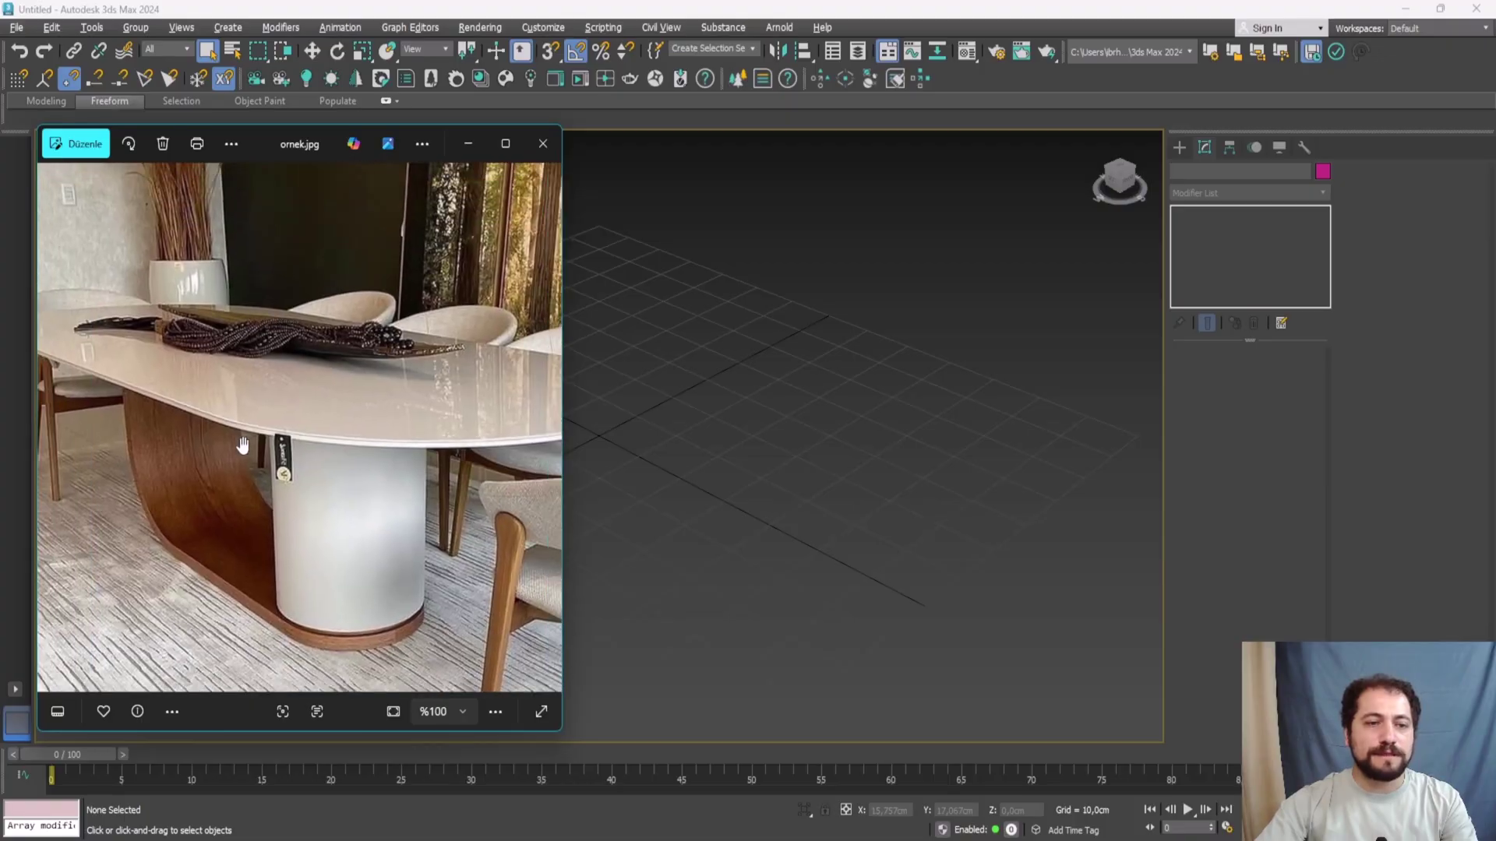
scroll(288, 467, down, 1)
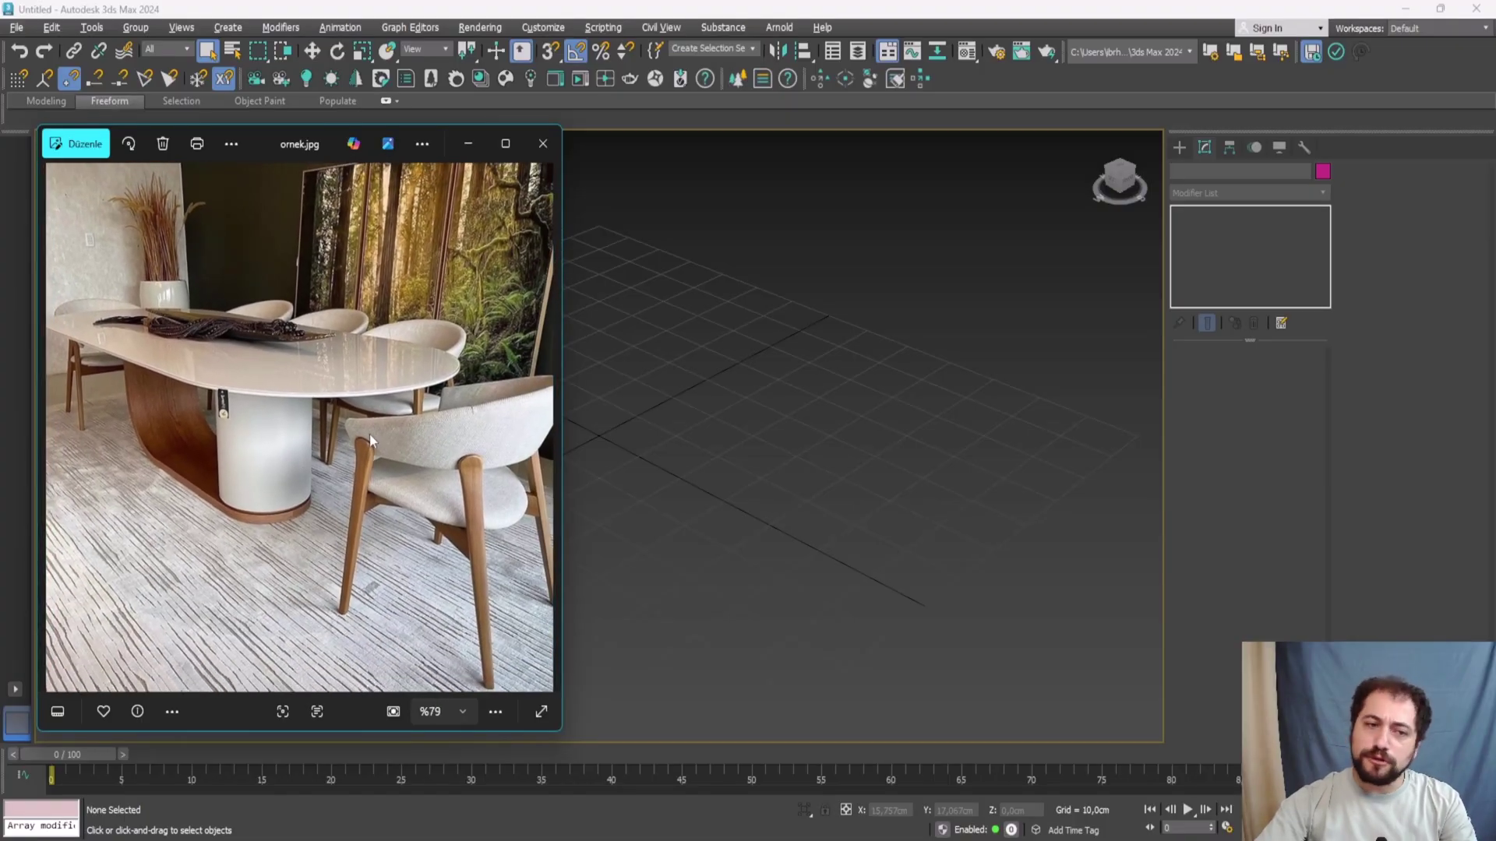
- Draw a standard primitive box on the grid in the Perspective view
click(816, 441)
alt+middle_drag(671, 456, 758, 422)
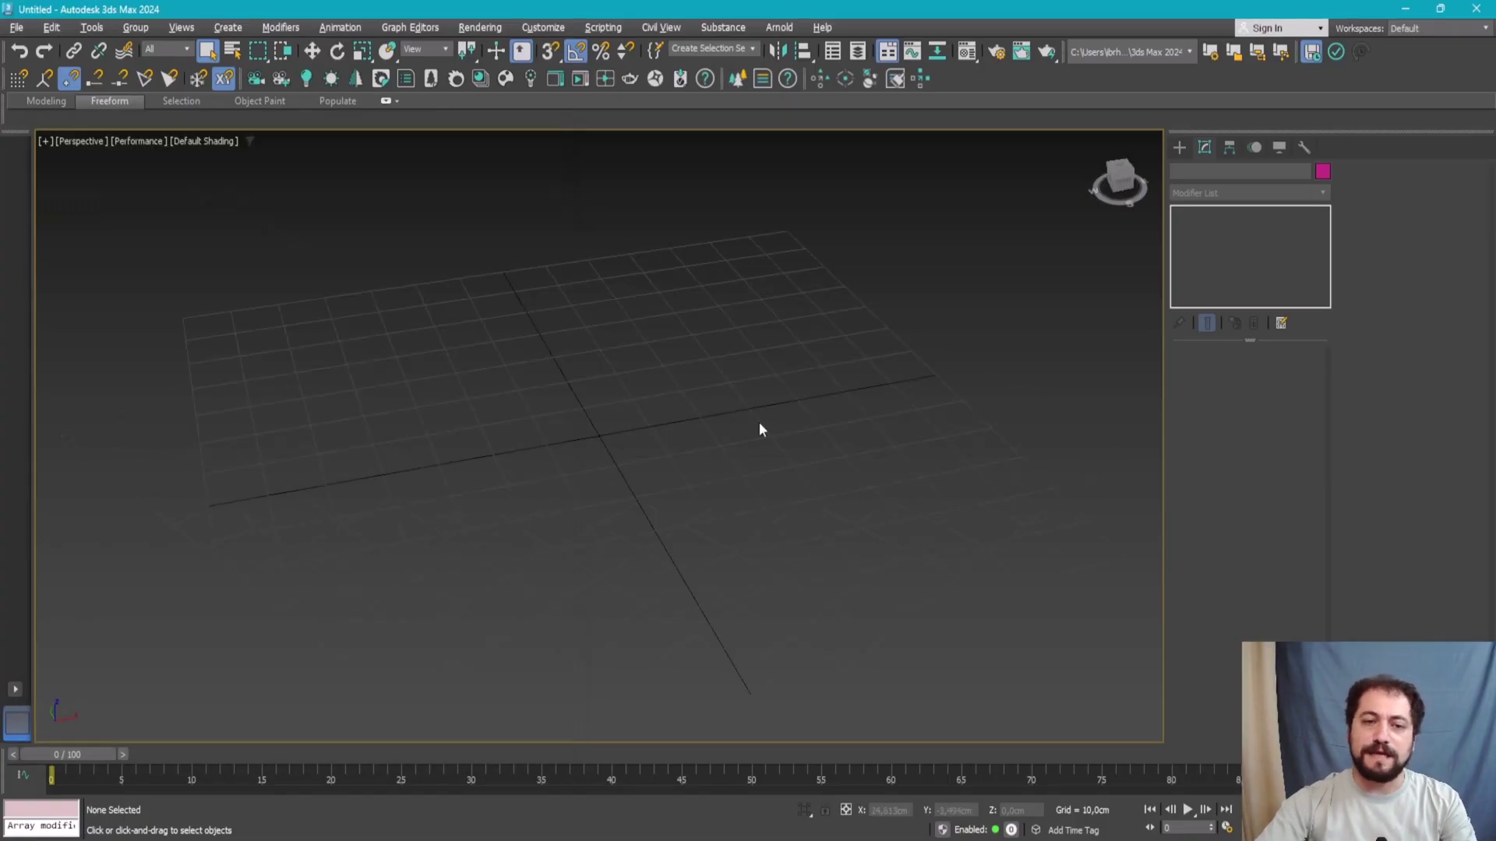
click(1181, 150)
click(1240, 255)
mouse_move(1012, 361)
alt+middle_down()
mouse_move(634, 434)
mouse_move(444, 417)
alt+middle_up()
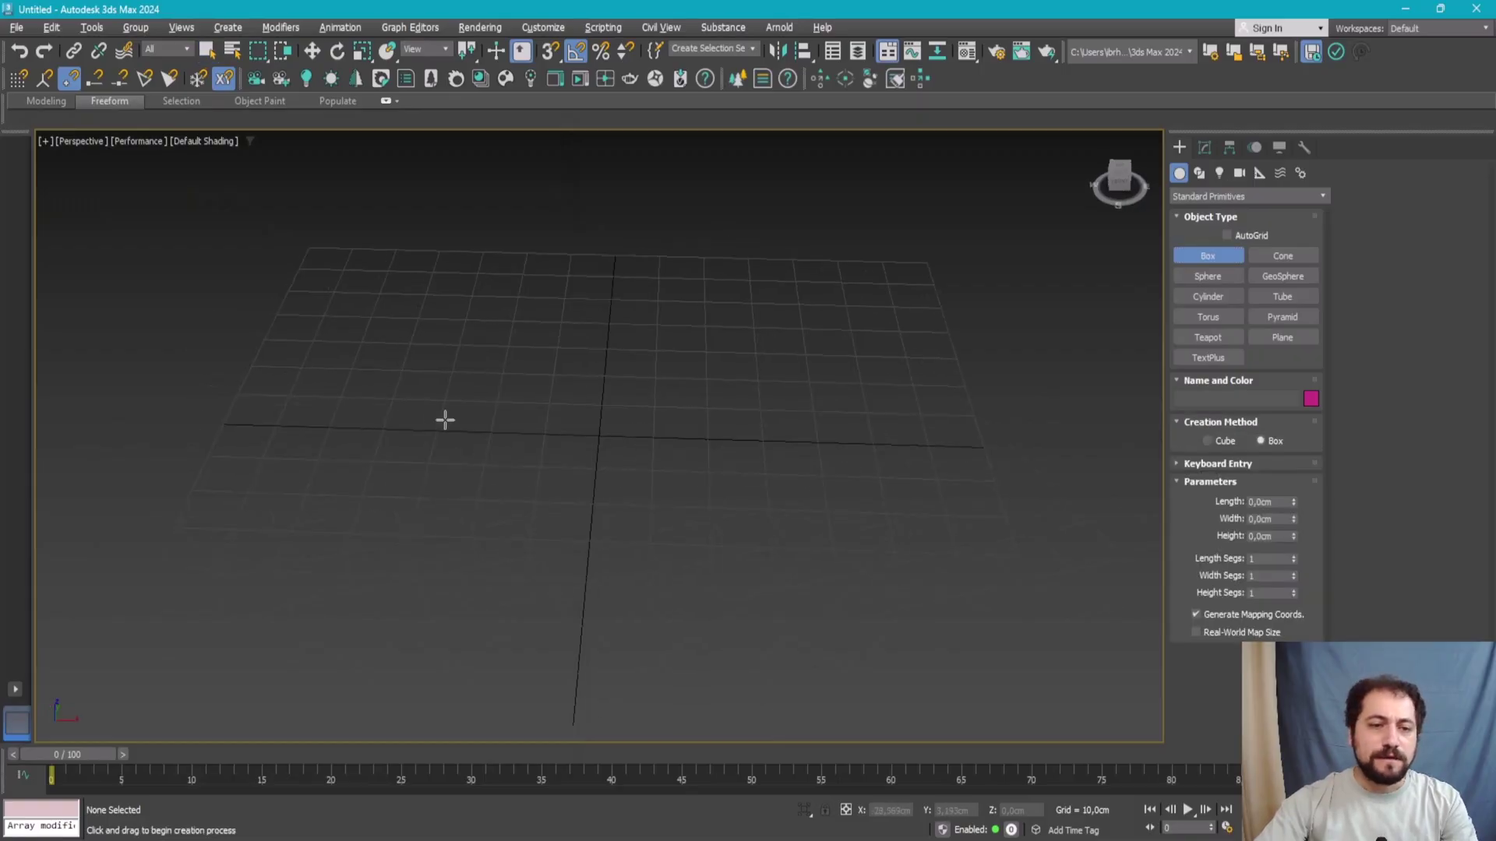
drag(417, 387, 927, 508)
click(1013, 405)
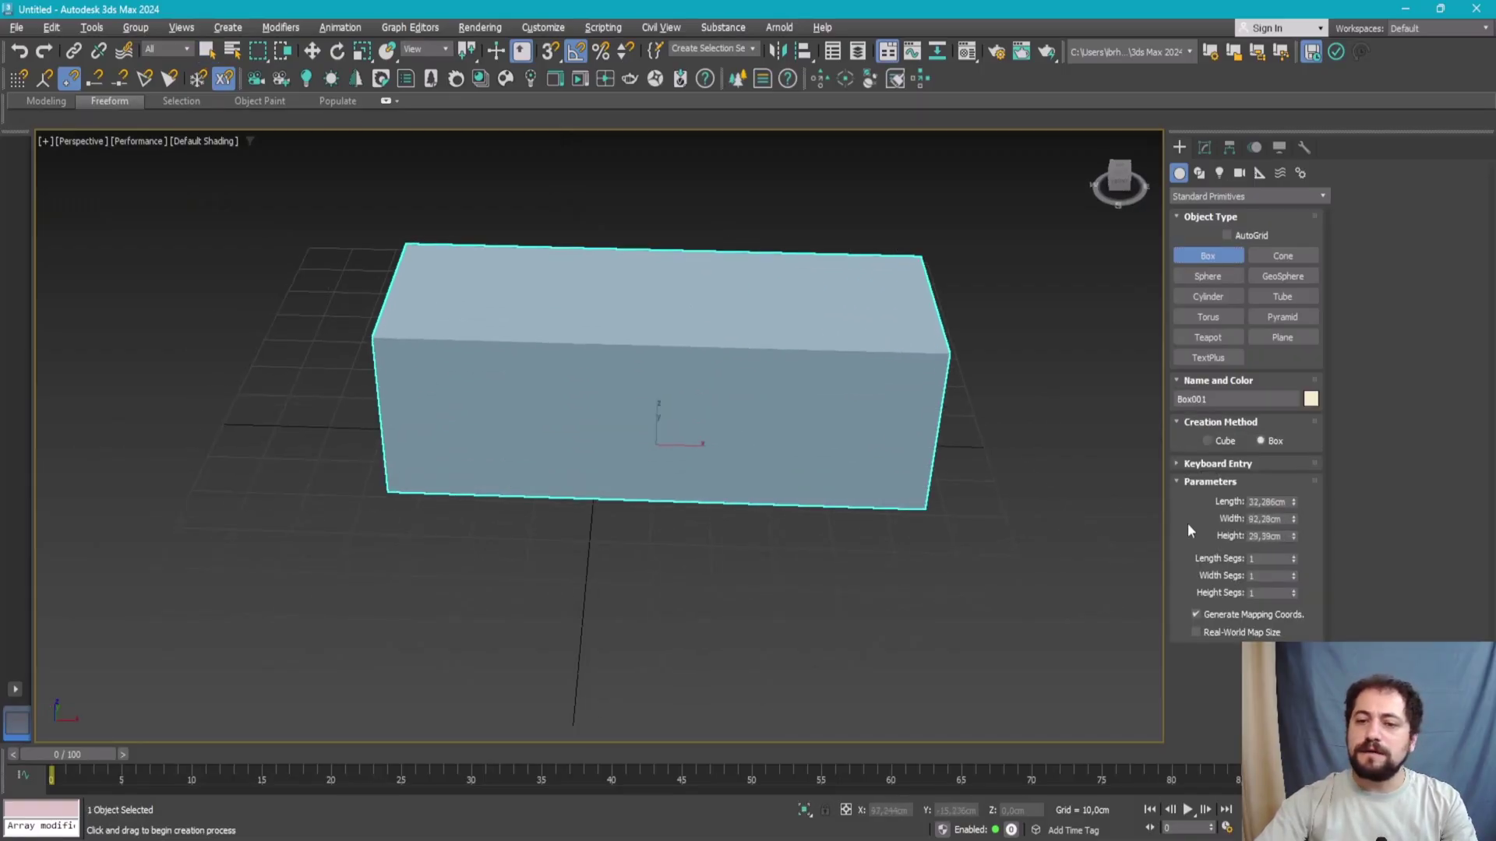
- Set the box to Length 90, Width 210 and Height 75 cm
drag(1293, 502, 1293, 497)
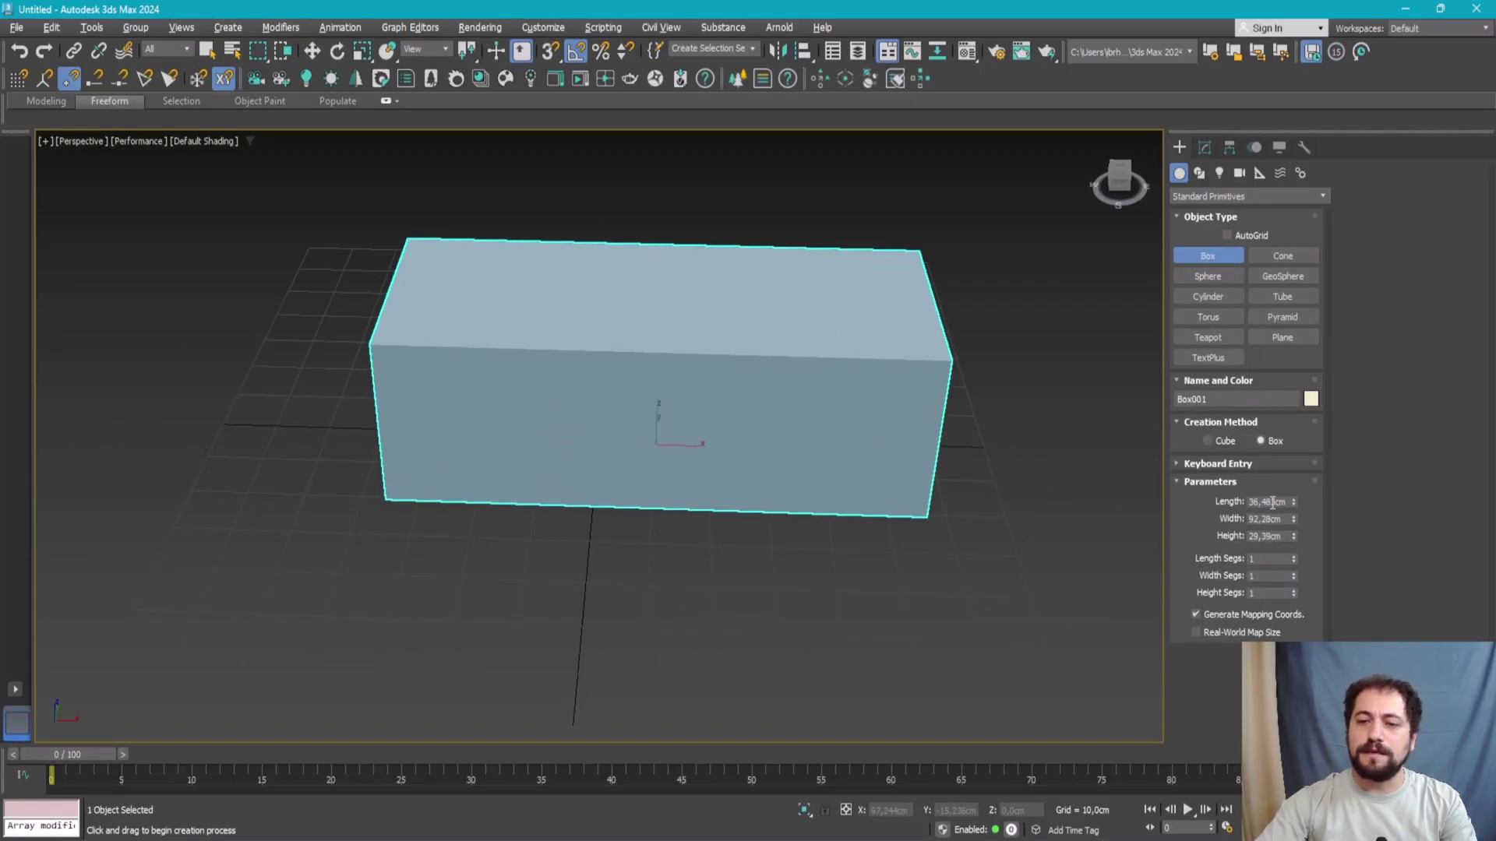
double_click(1268, 501)
text(90)
key(Tab)
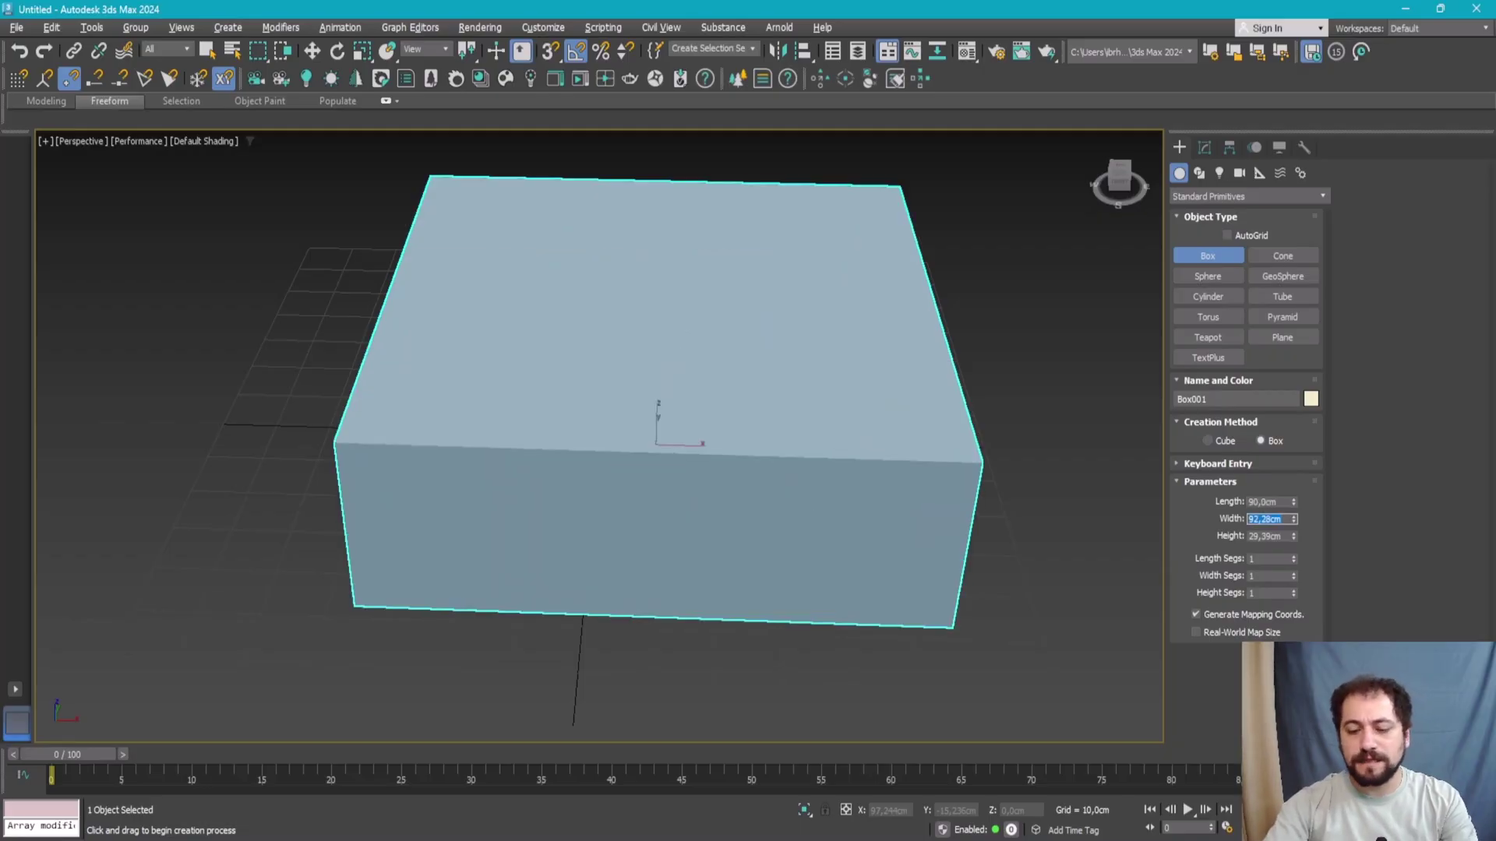
text(220)
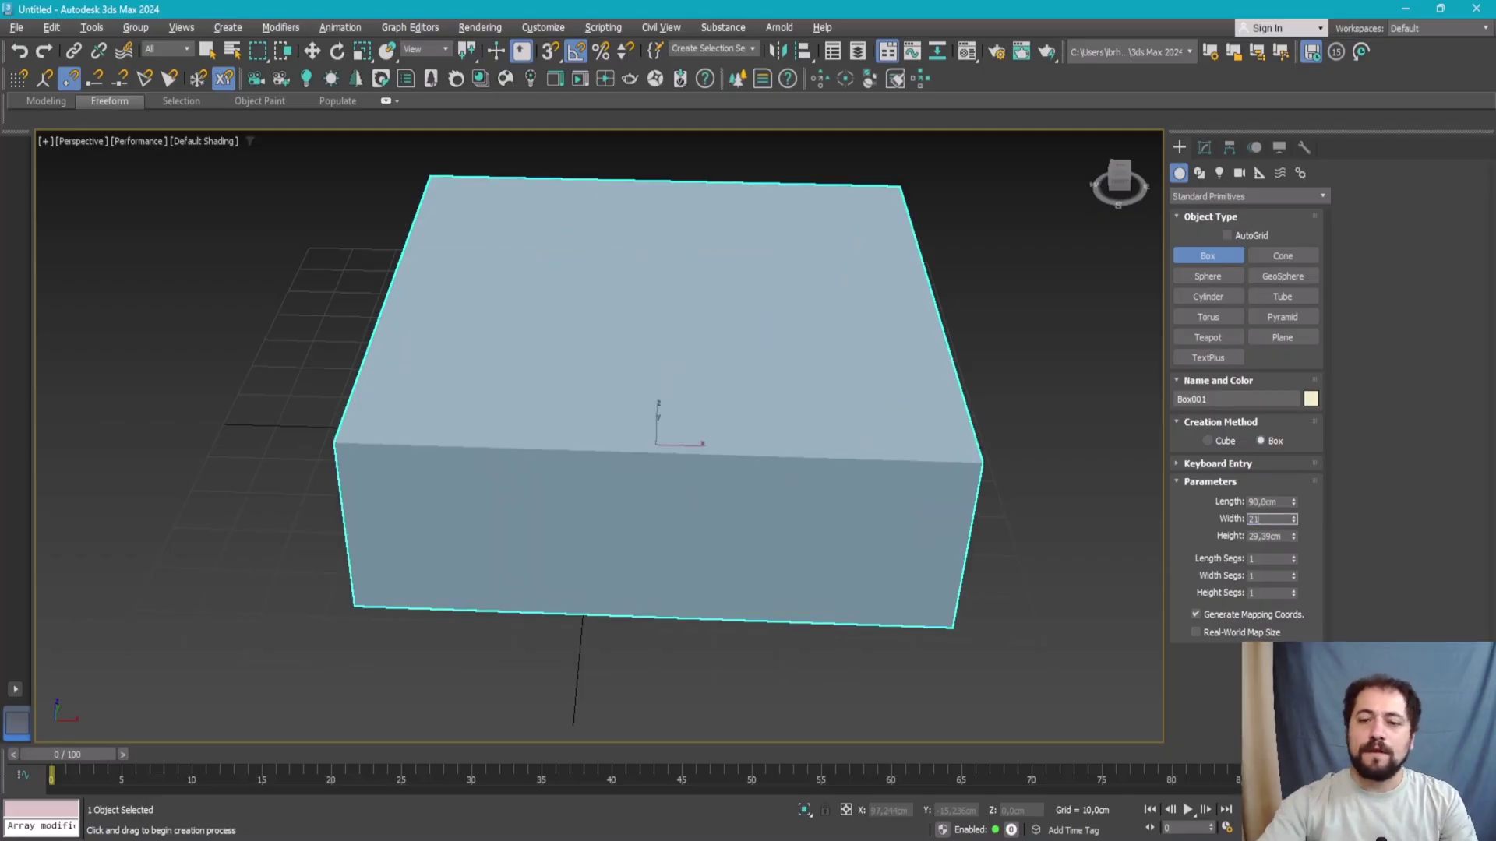
key(Tab)
text(75)
key(Return)
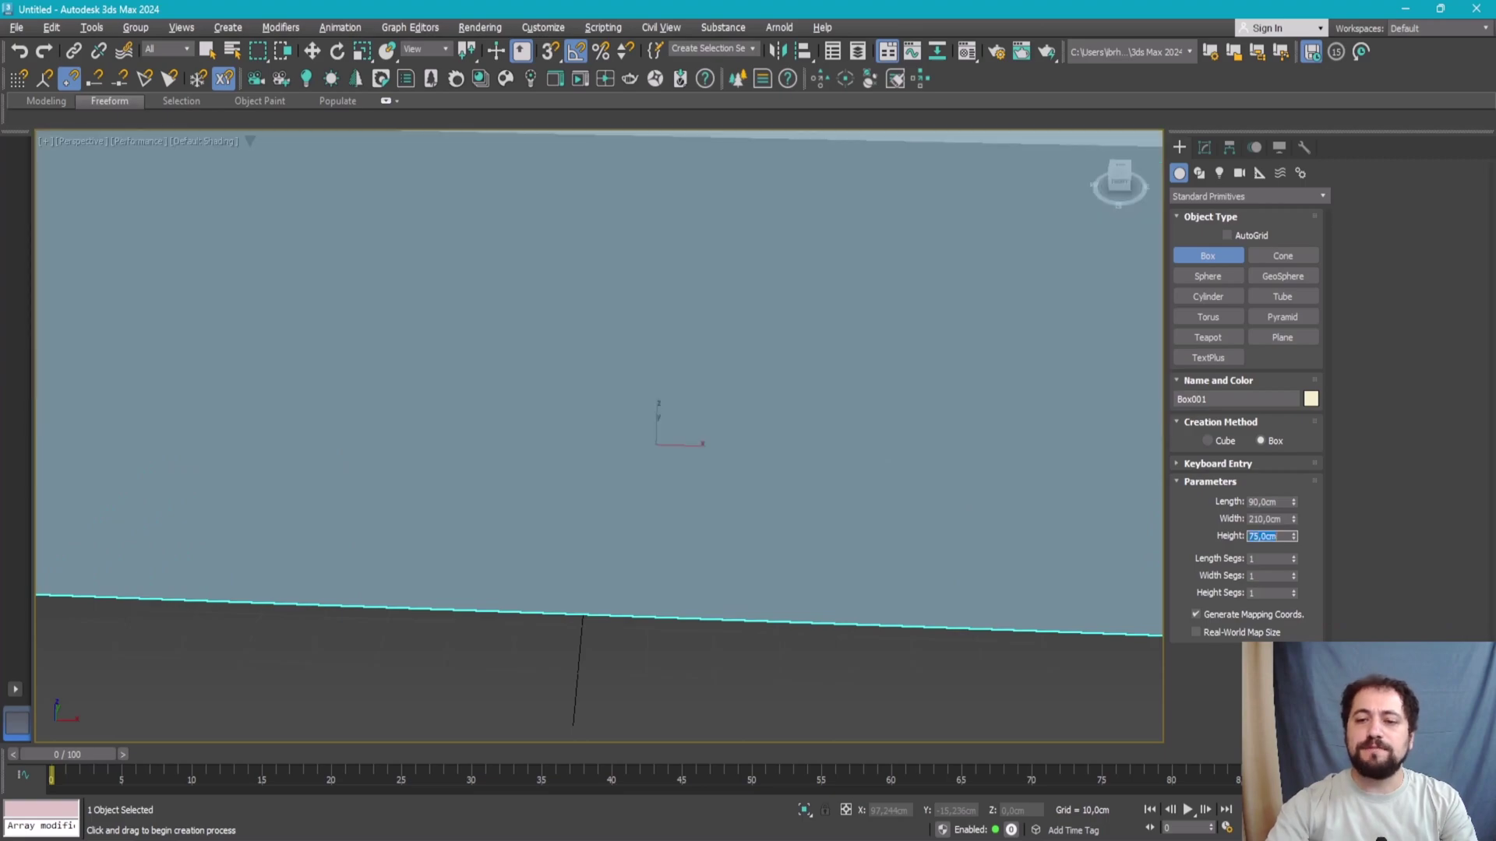
- Centre the box at the world origin by zeroing its X and Y positions
scroll(710, 538, down, 5)
right_click(908, 551)
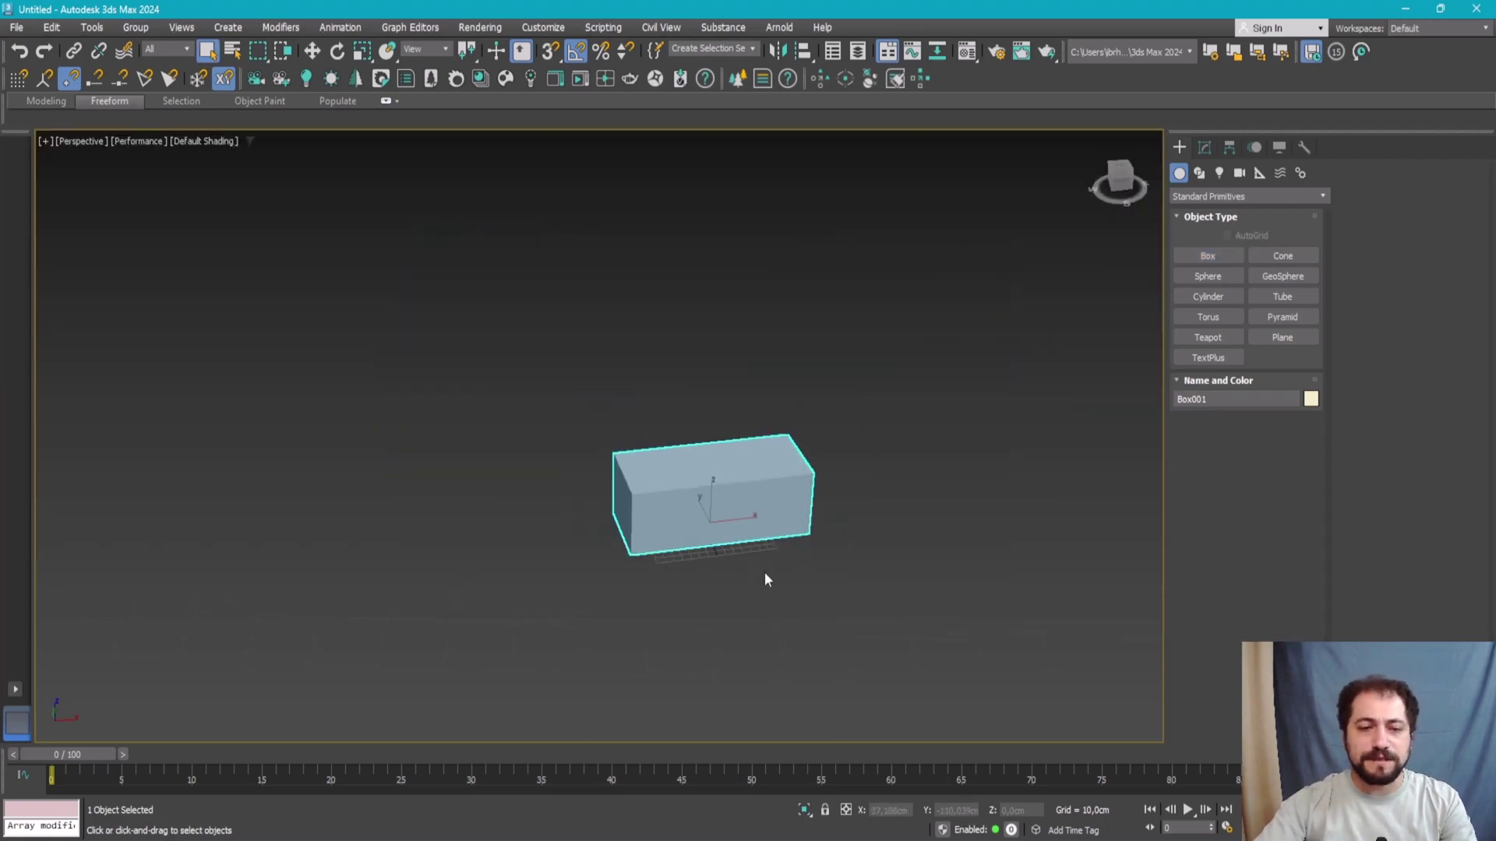
key(z)
key(w)
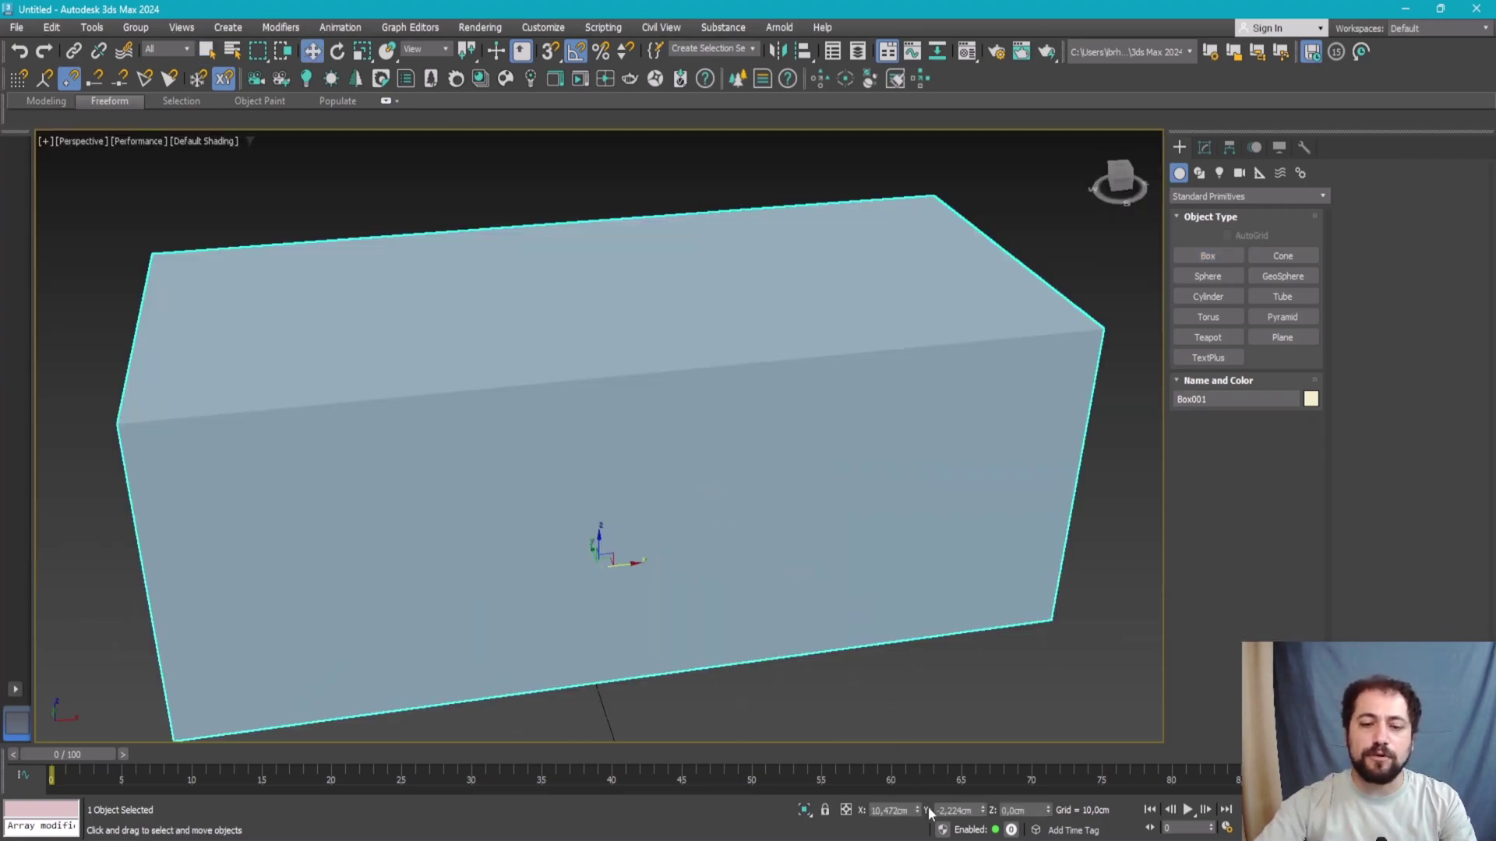
right_click(918, 812)
right_click(983, 811)
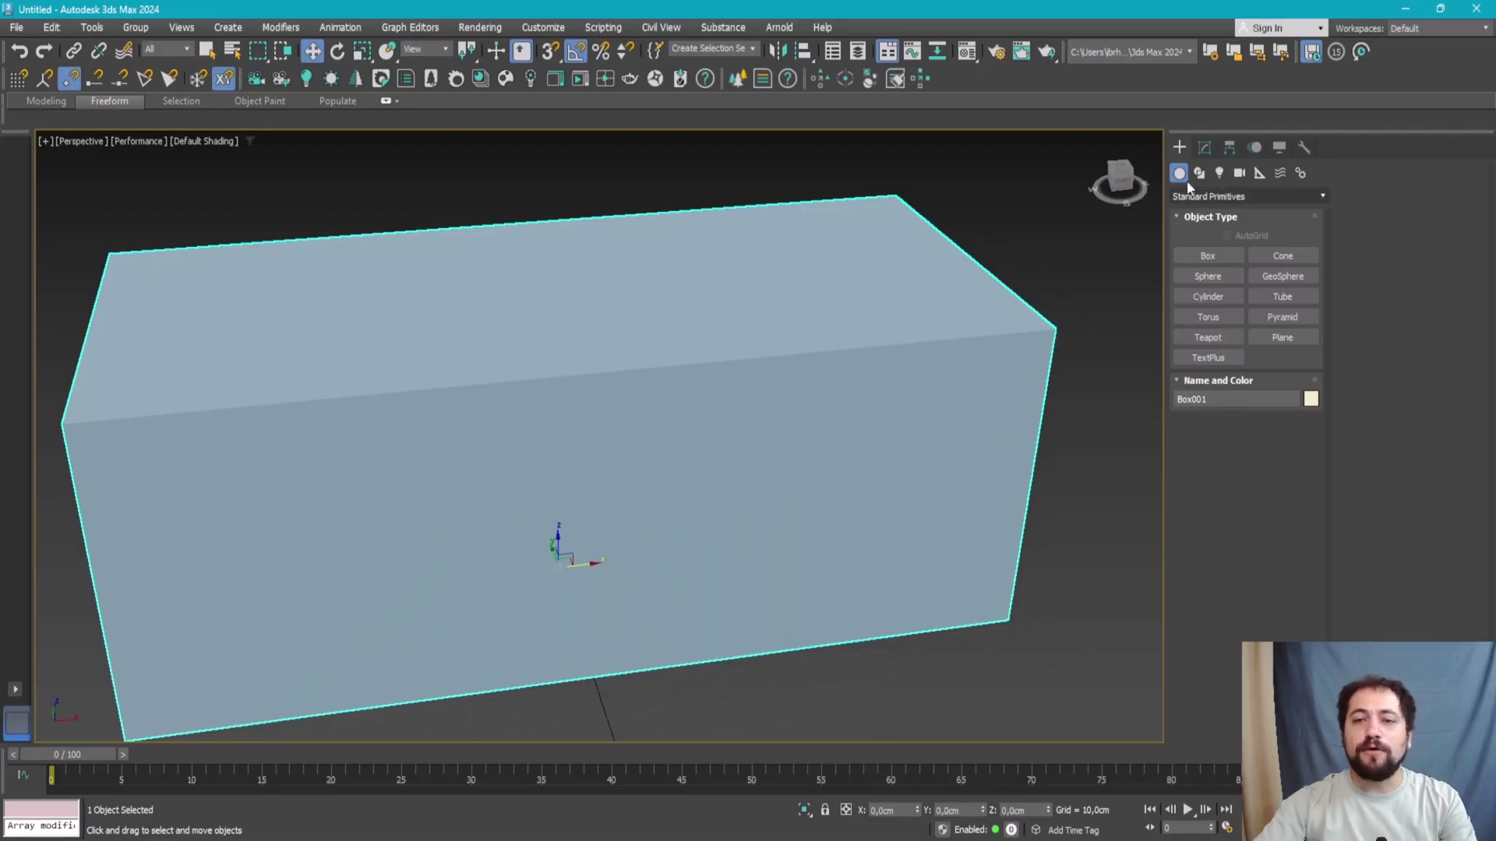
click(1205, 148)
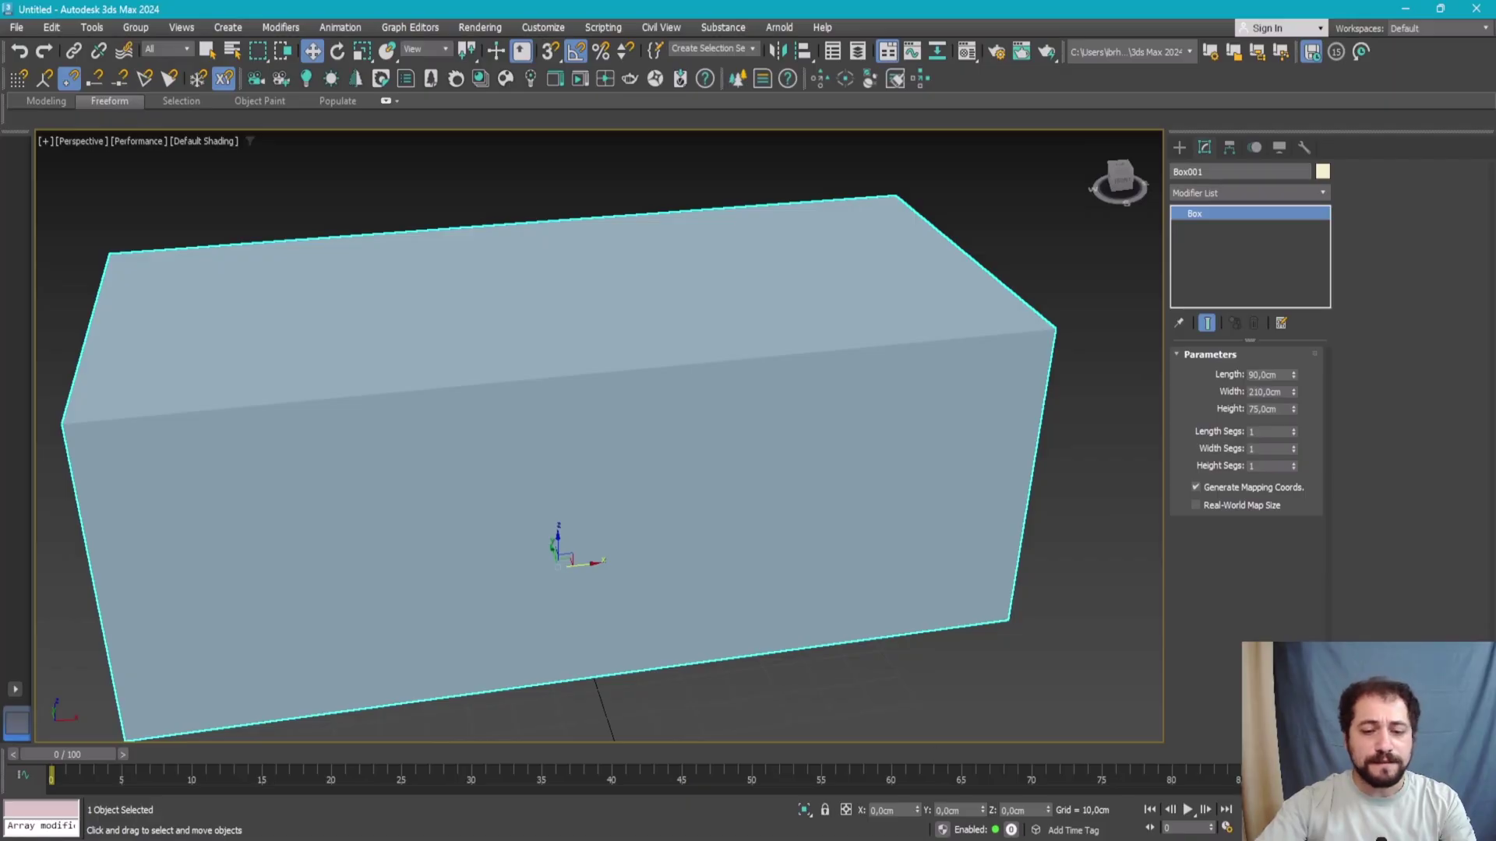
key(alt+Tab)
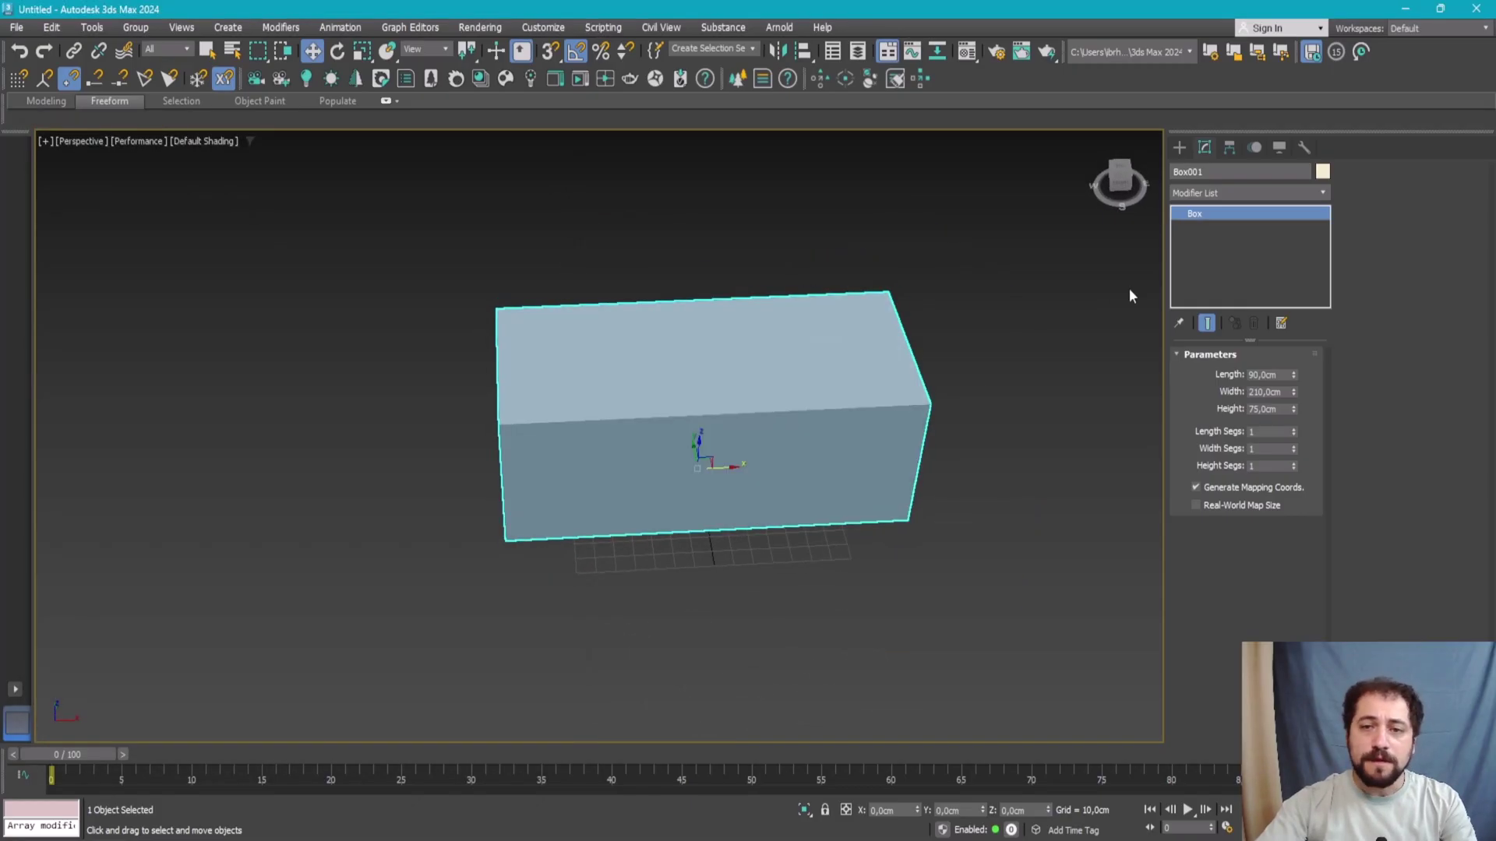
- Draw a second box flush on the block's top face with a 1,8 cm height
click(1178, 147)
click(1208, 256)
drag(498, 307, 930, 405)
click(930, 404)
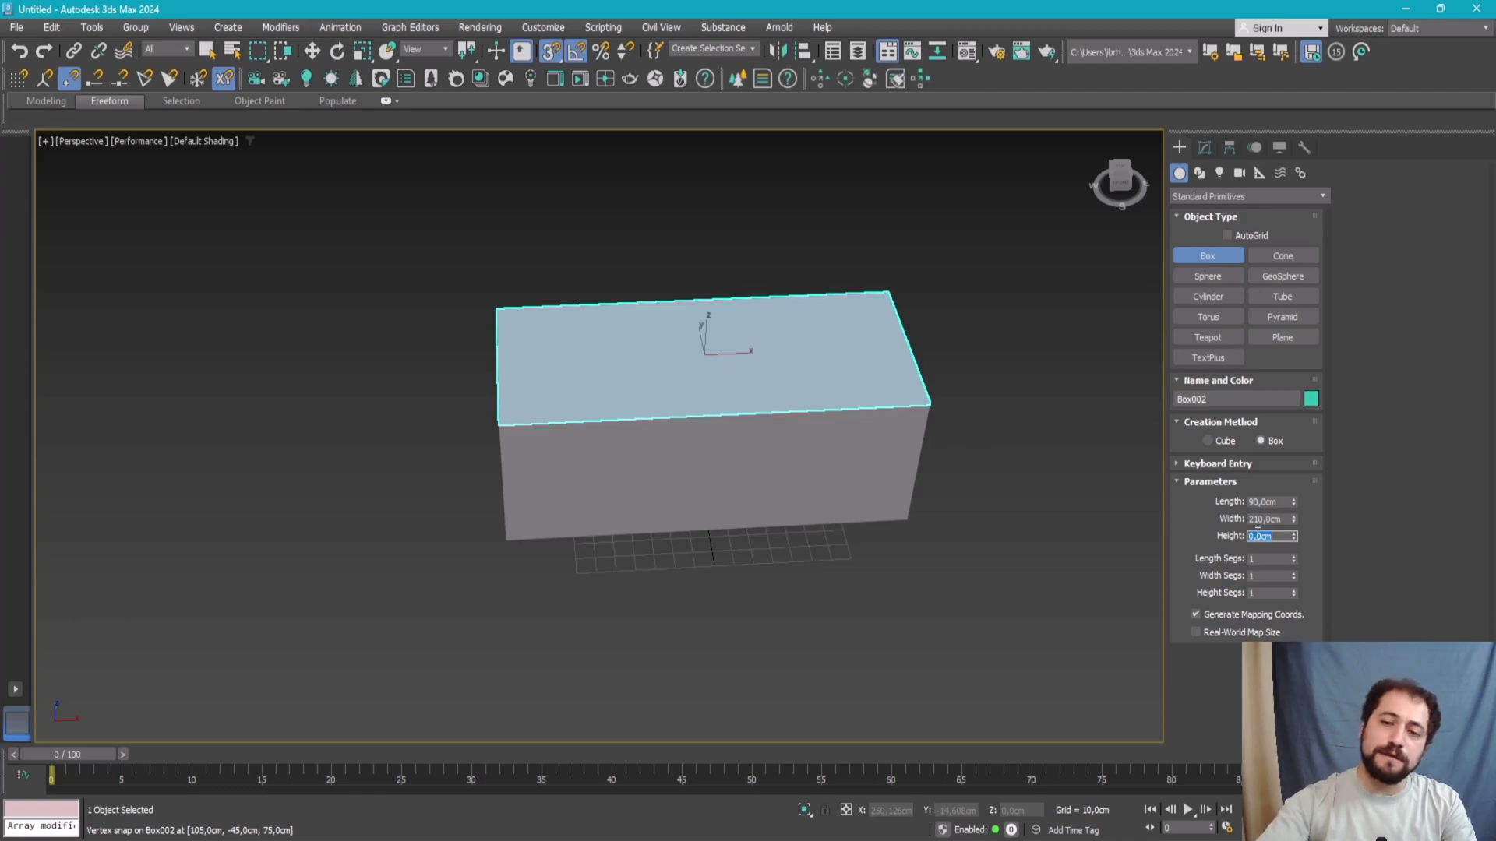
text(,8)
key(Return)
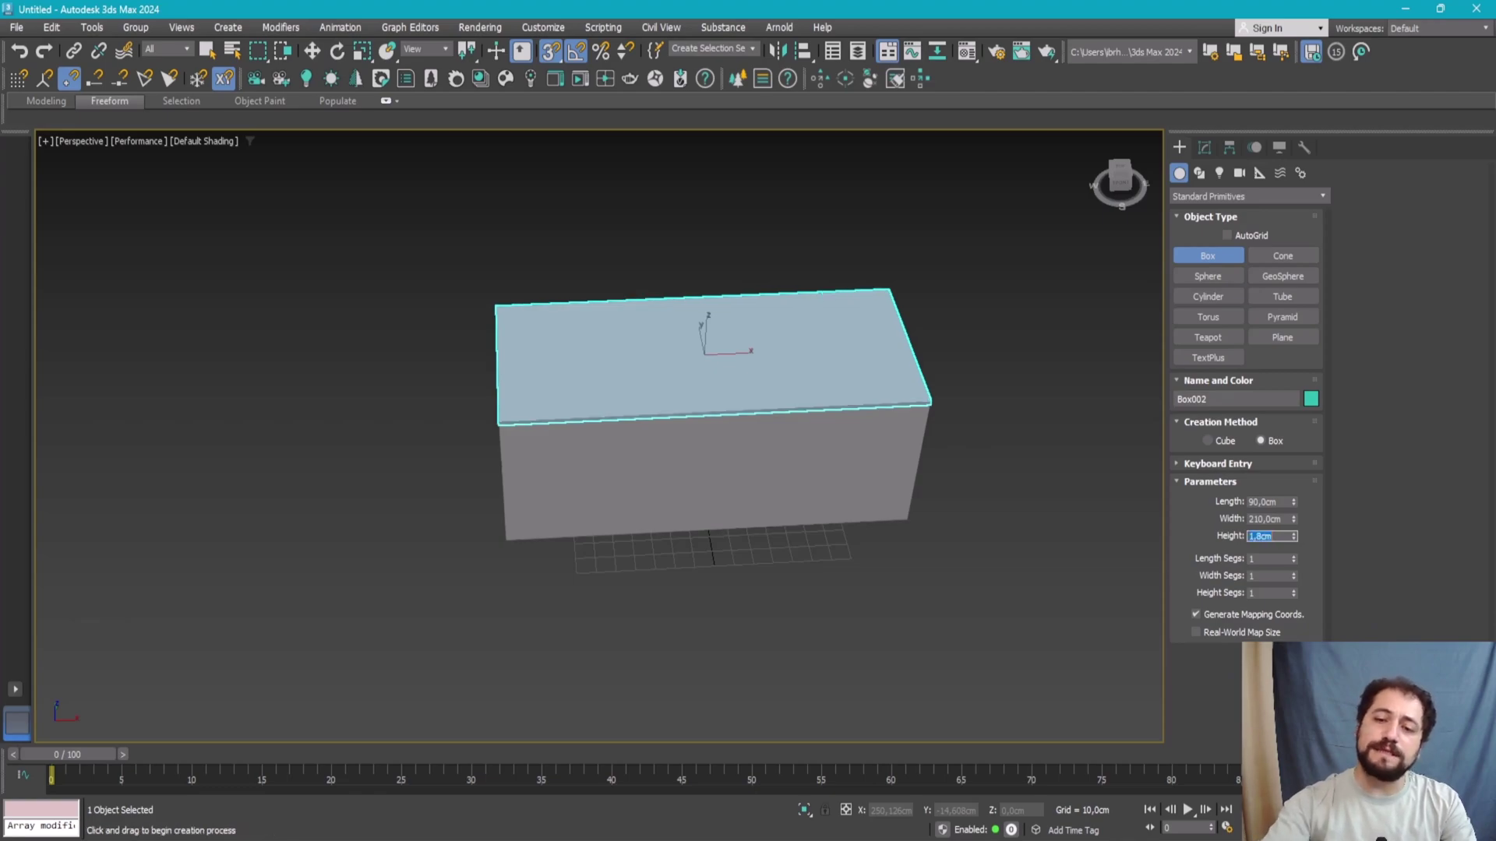
- Compare the slab's thickness against the dining table reference photo
key(alt+Tab)
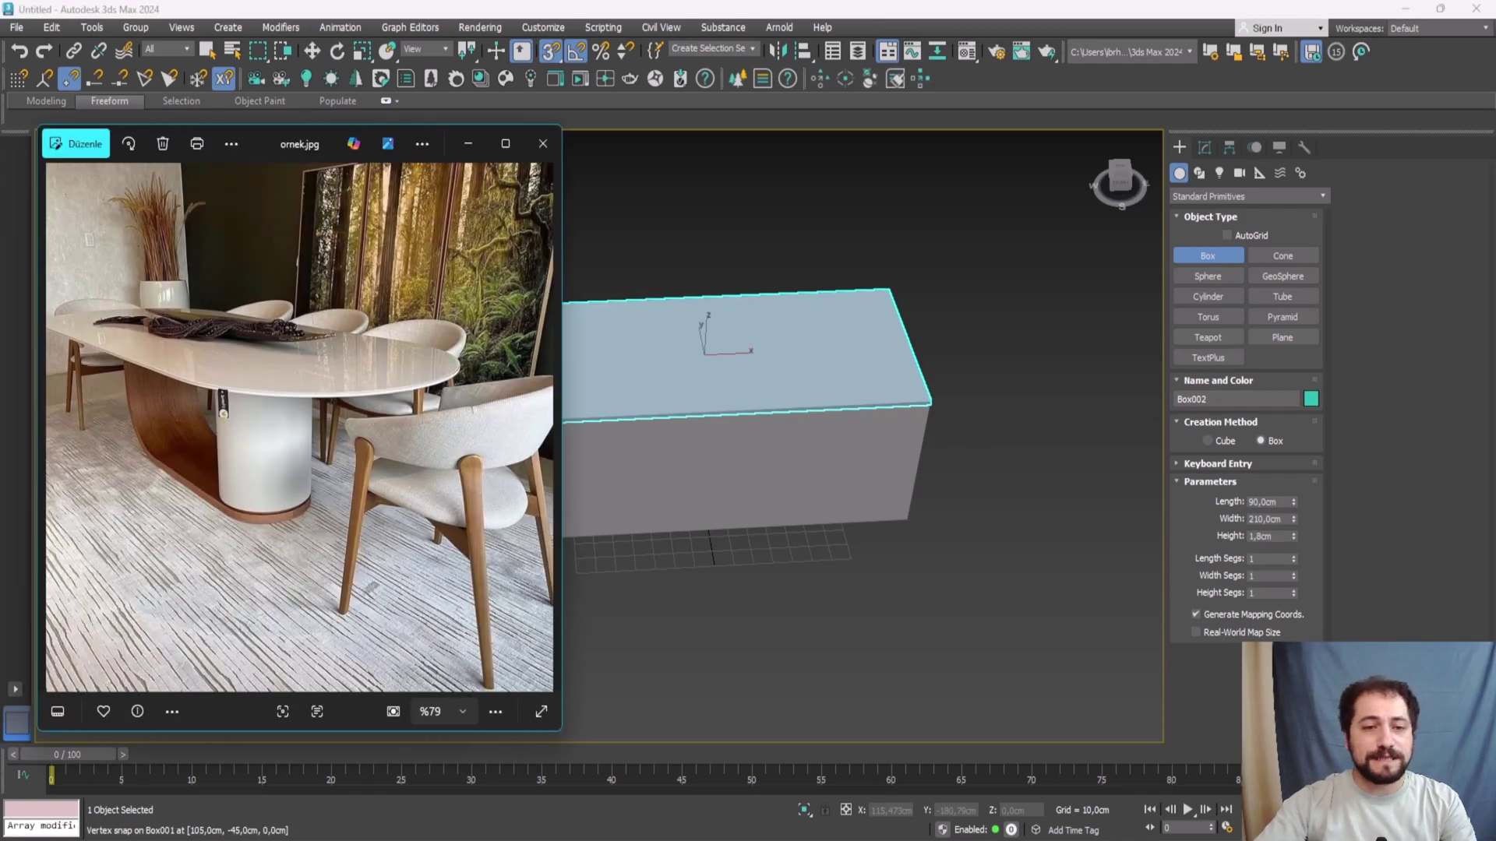
scroll(284, 460, up, 2)
scroll(280, 444, up, 2)
scroll(287, 338, up, 2)
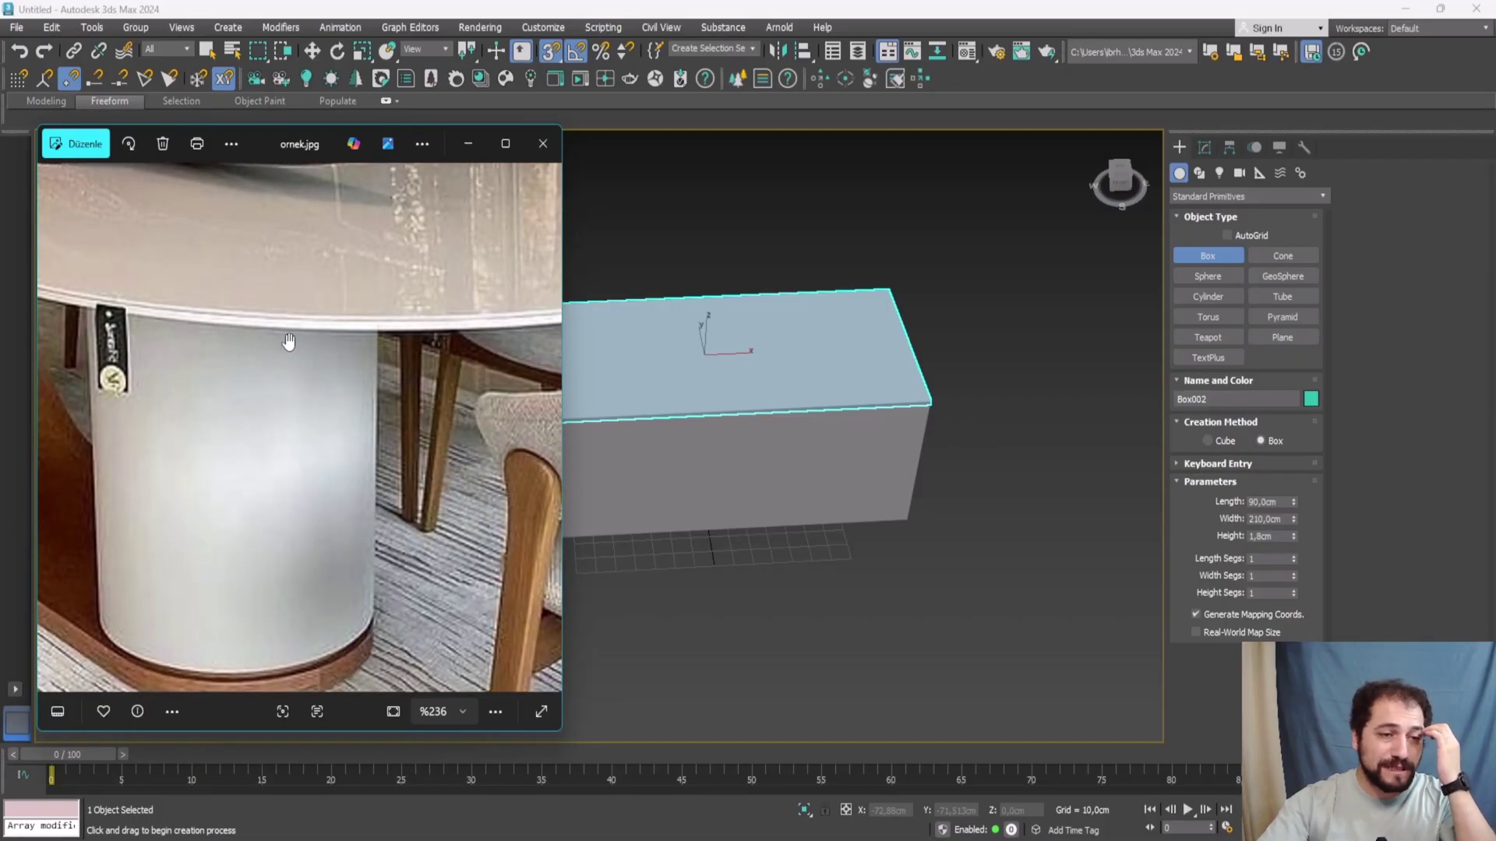
scroll(298, 347, down, 2)
scroll(301, 338, down, 2)
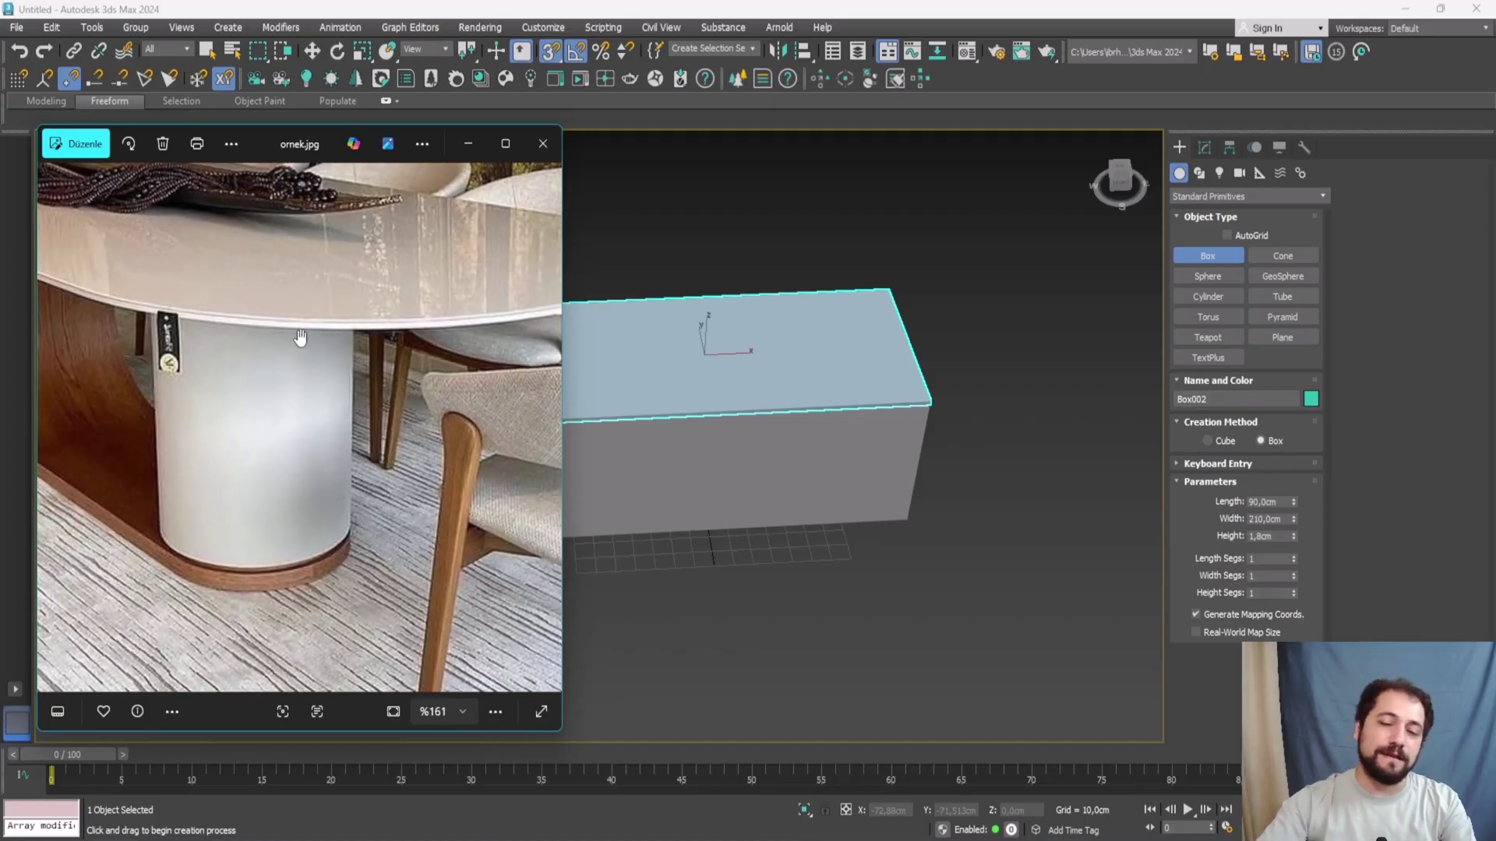
click(1277, 538)
text(3)
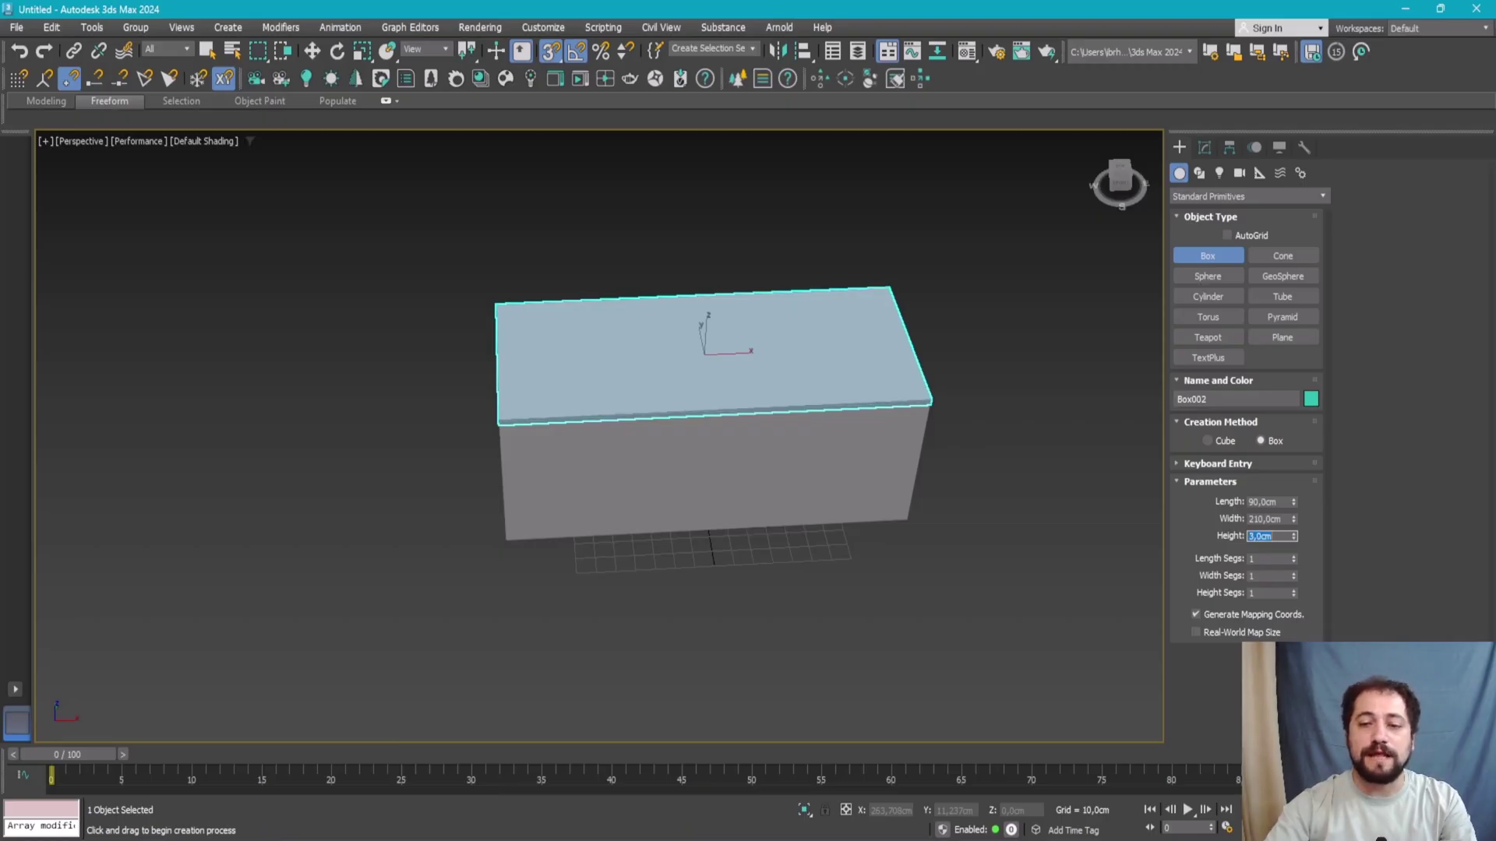
alt+middle_drag(928, 507, 1018, 451)
key(w)
scroll(855, 359, up, 3)
scroll(855, 359, up, 2)
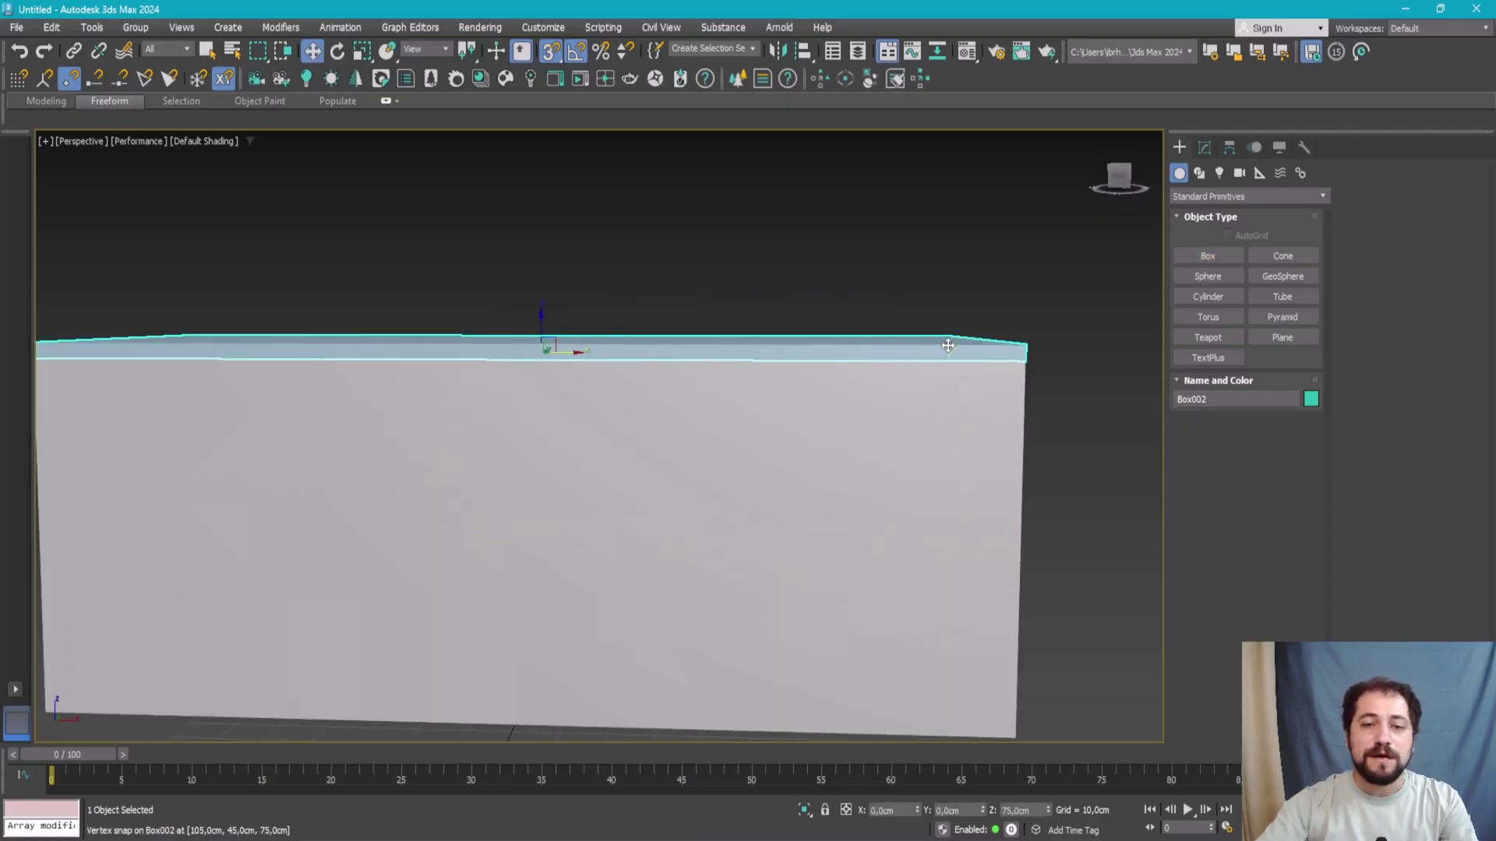
key(alt+Tab)
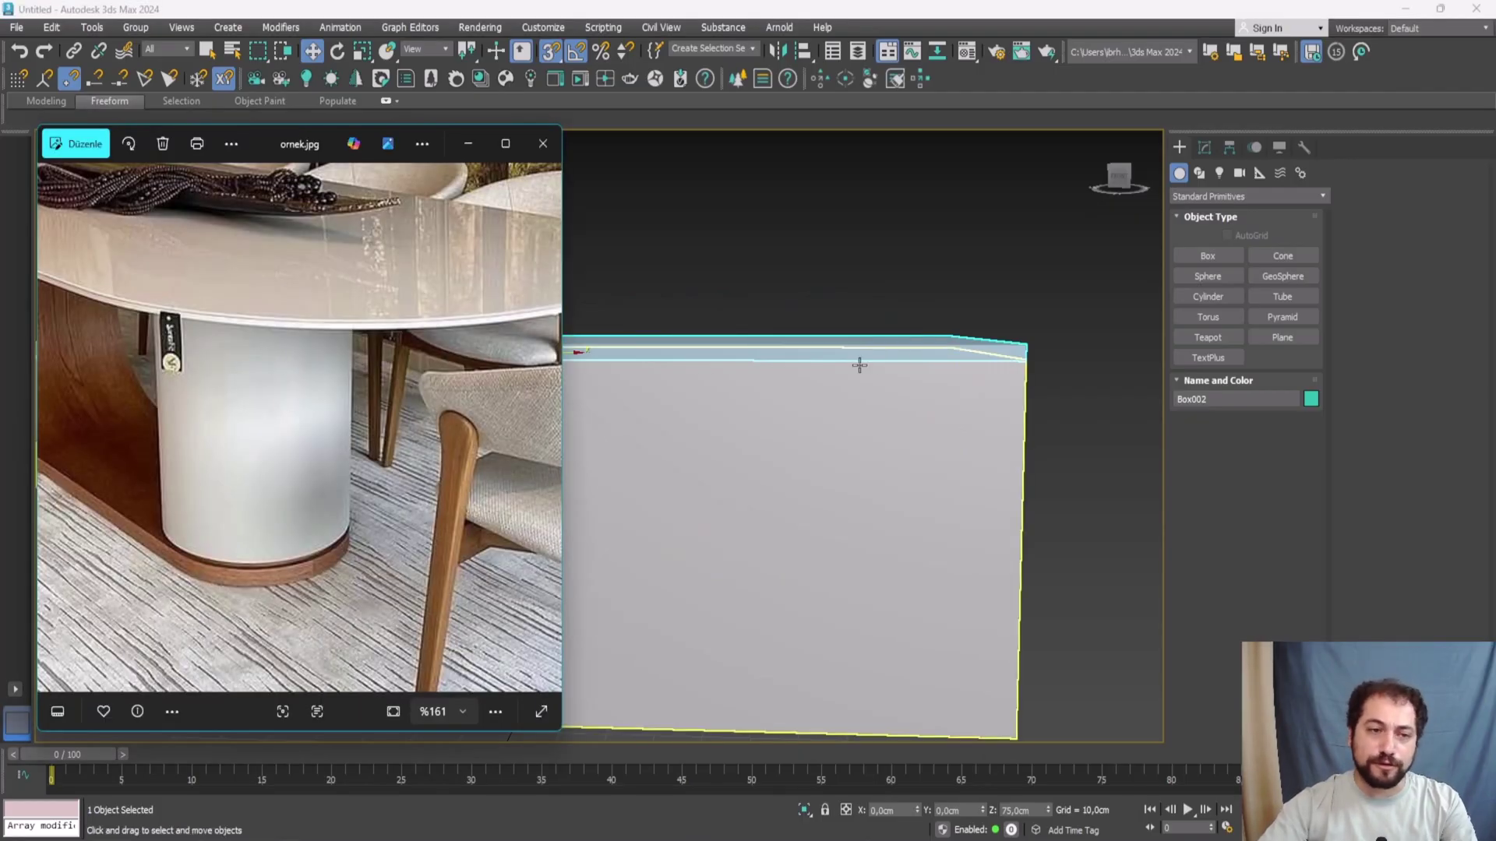
scroll(859, 309, down, 3)
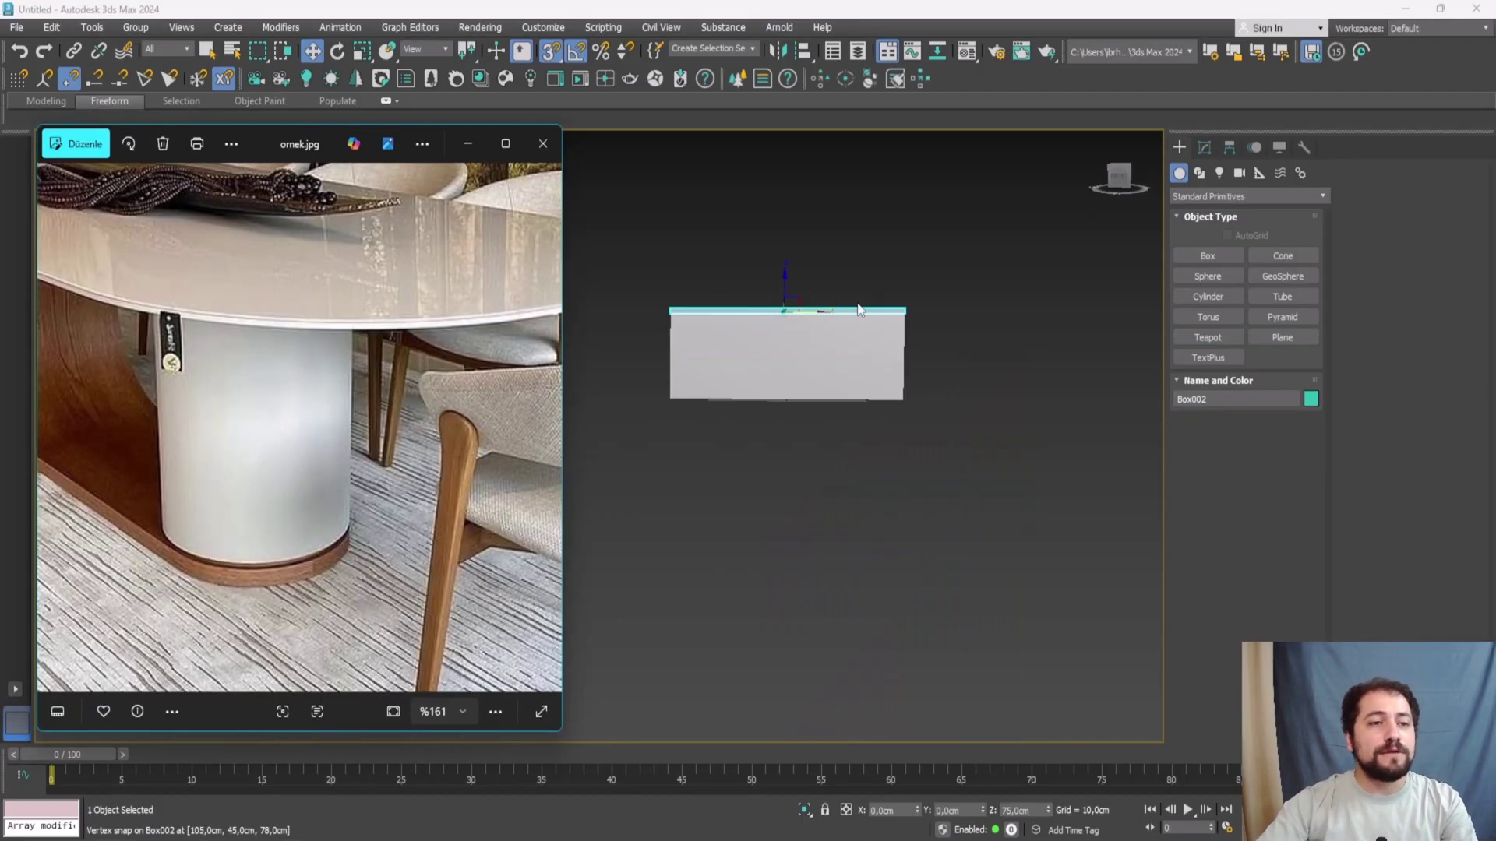
scroll(300, 305, down, 3)
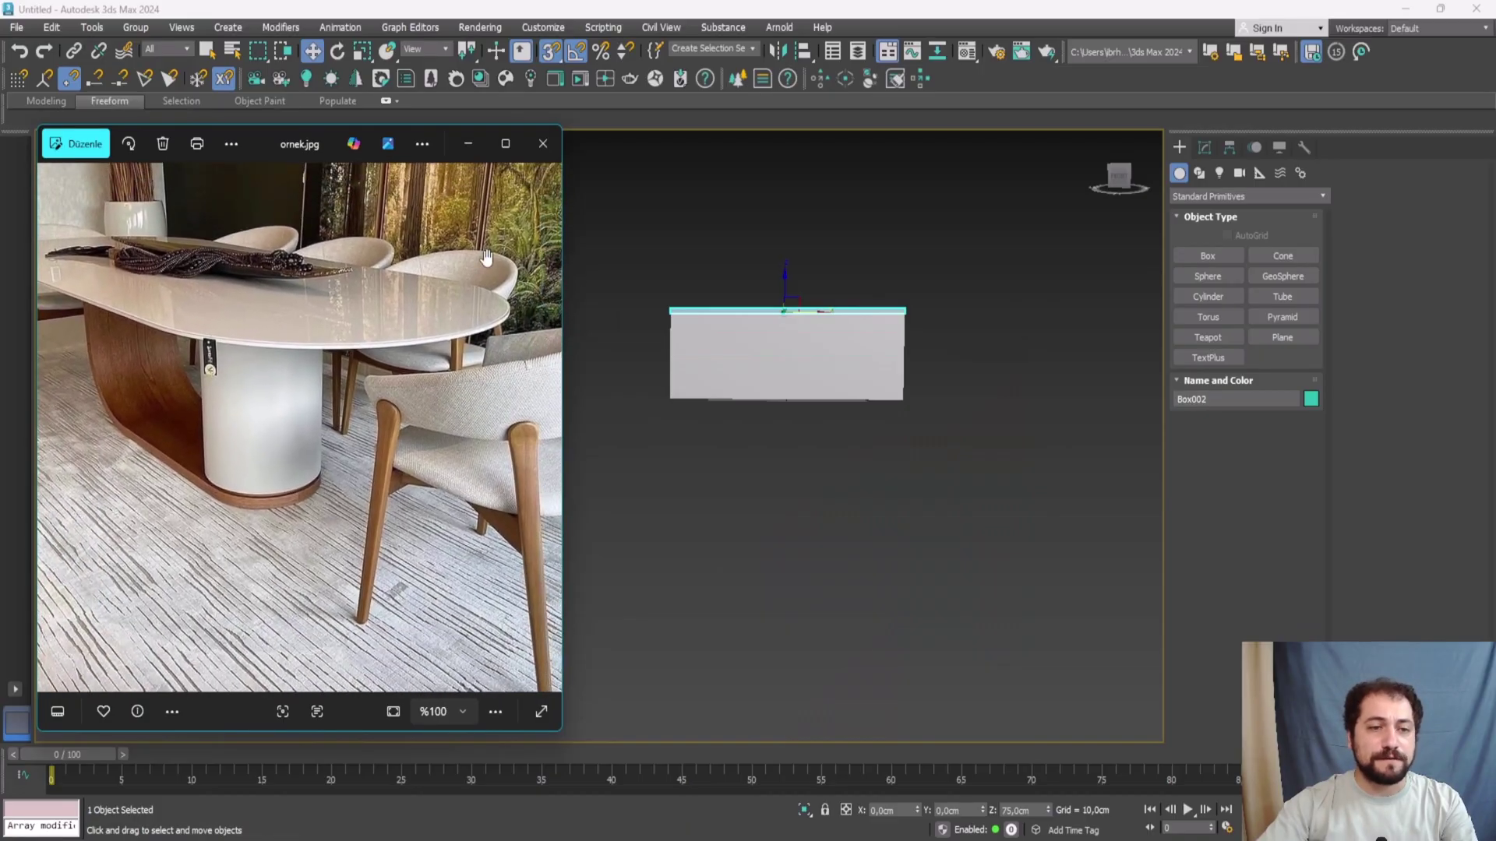
click(600, 352)
scroll(800, 335, up, 4)
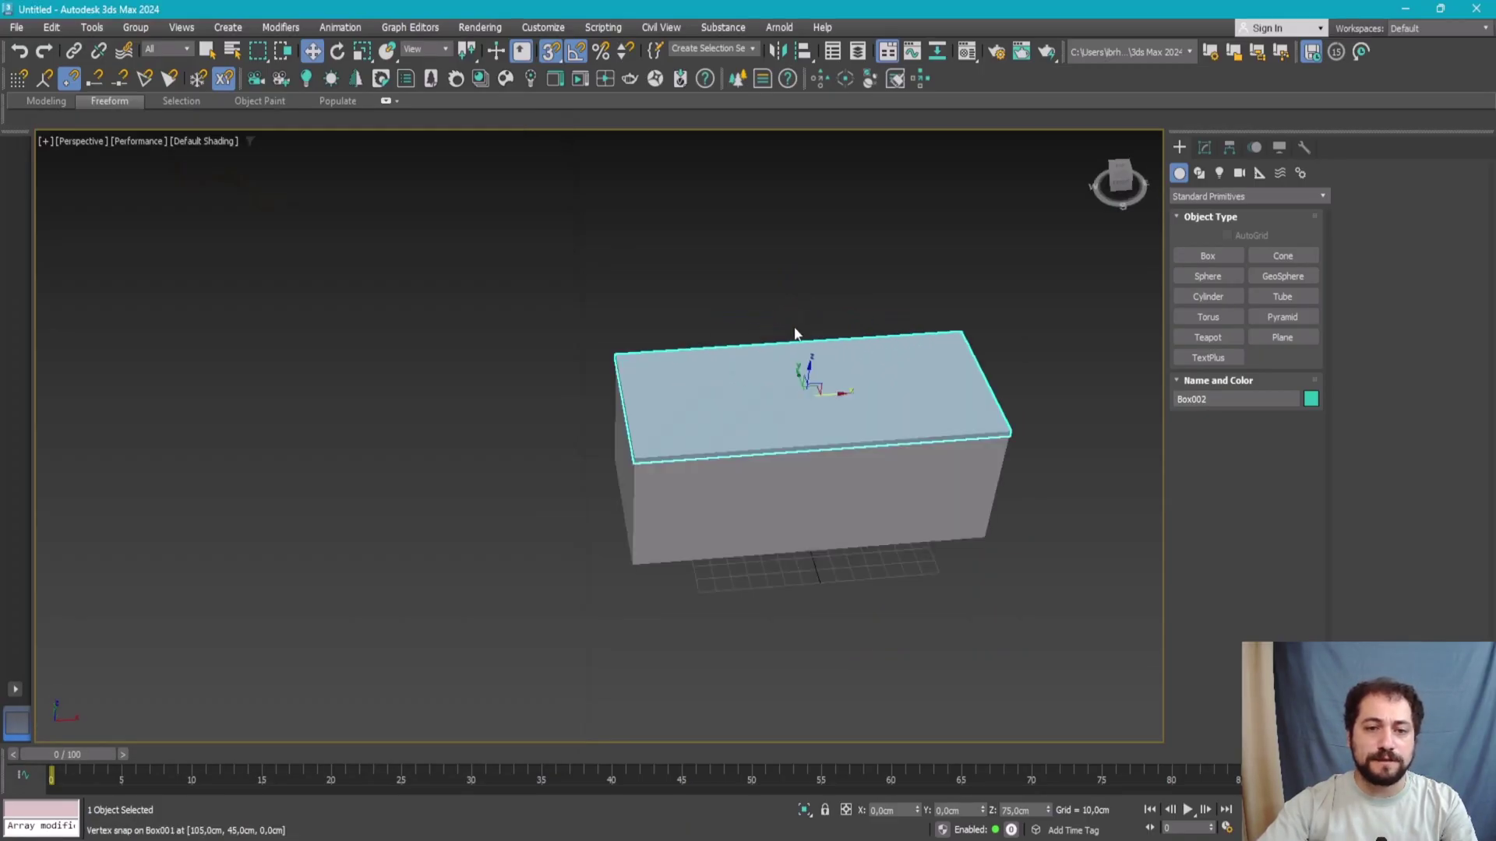
- Add an Edit Poly modifier to the tabletop slab
click(1204, 148)
click(1221, 194)
text(e)
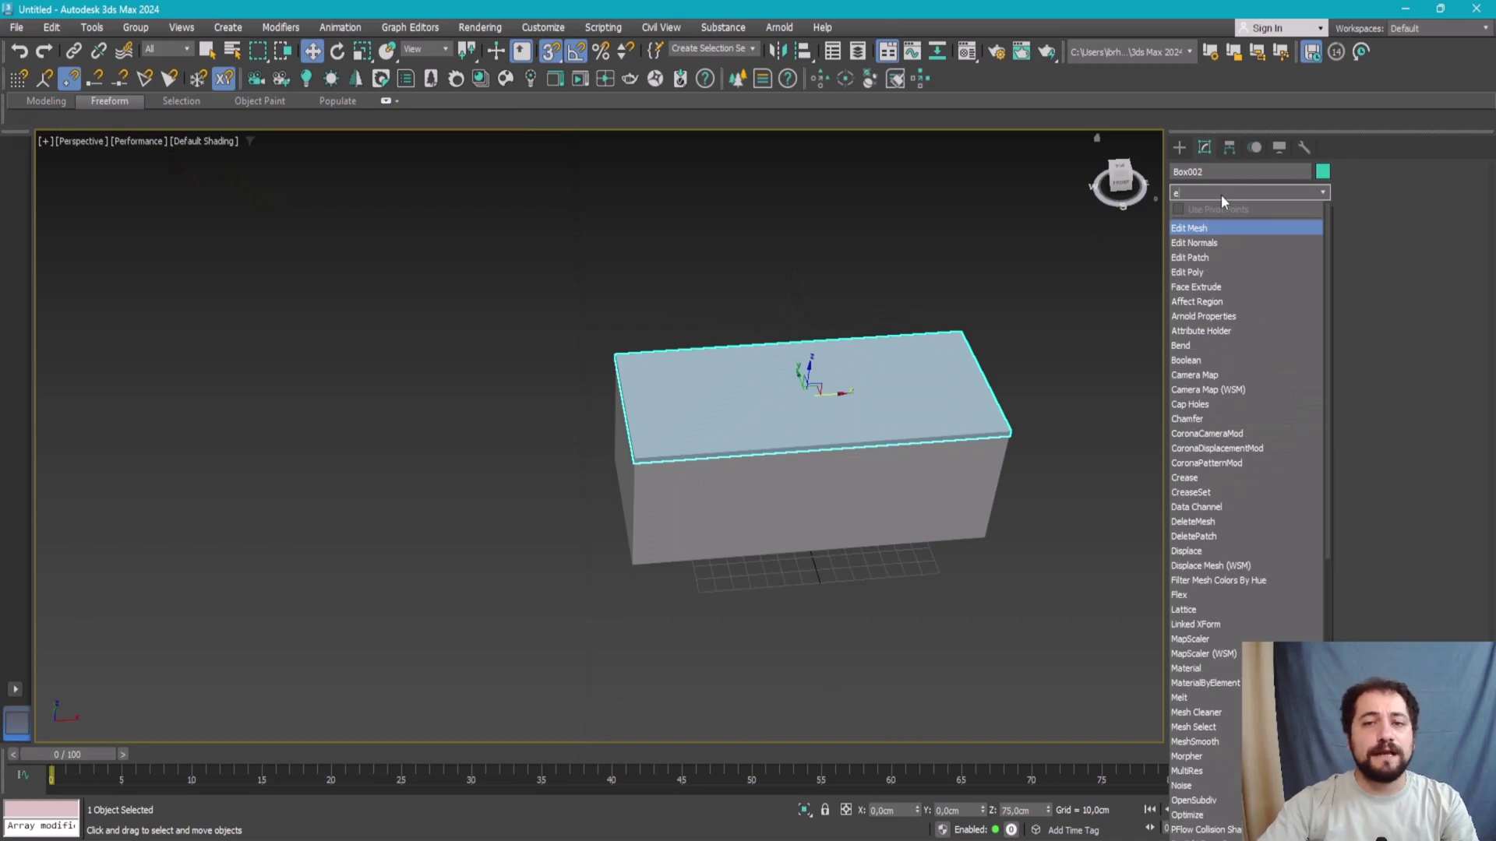
click(1212, 277)
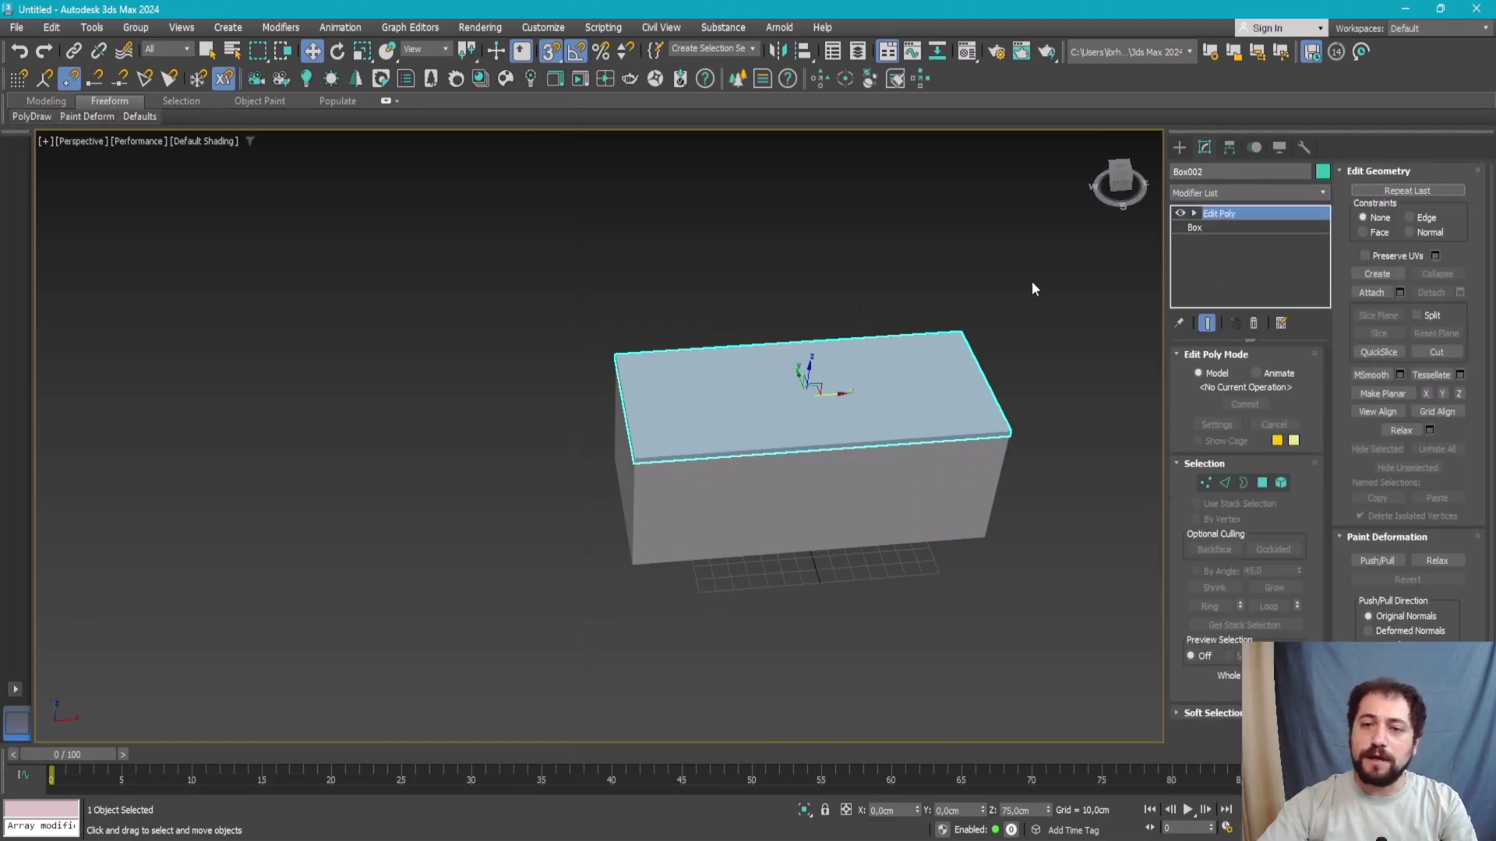
alt+middle_drag(1031, 280, 861, 359)
right_click(860, 359)
click(935, 344)
- Switch to Edge level and select the slab's vertical corner edges
scroll(857, 374, up, 3)
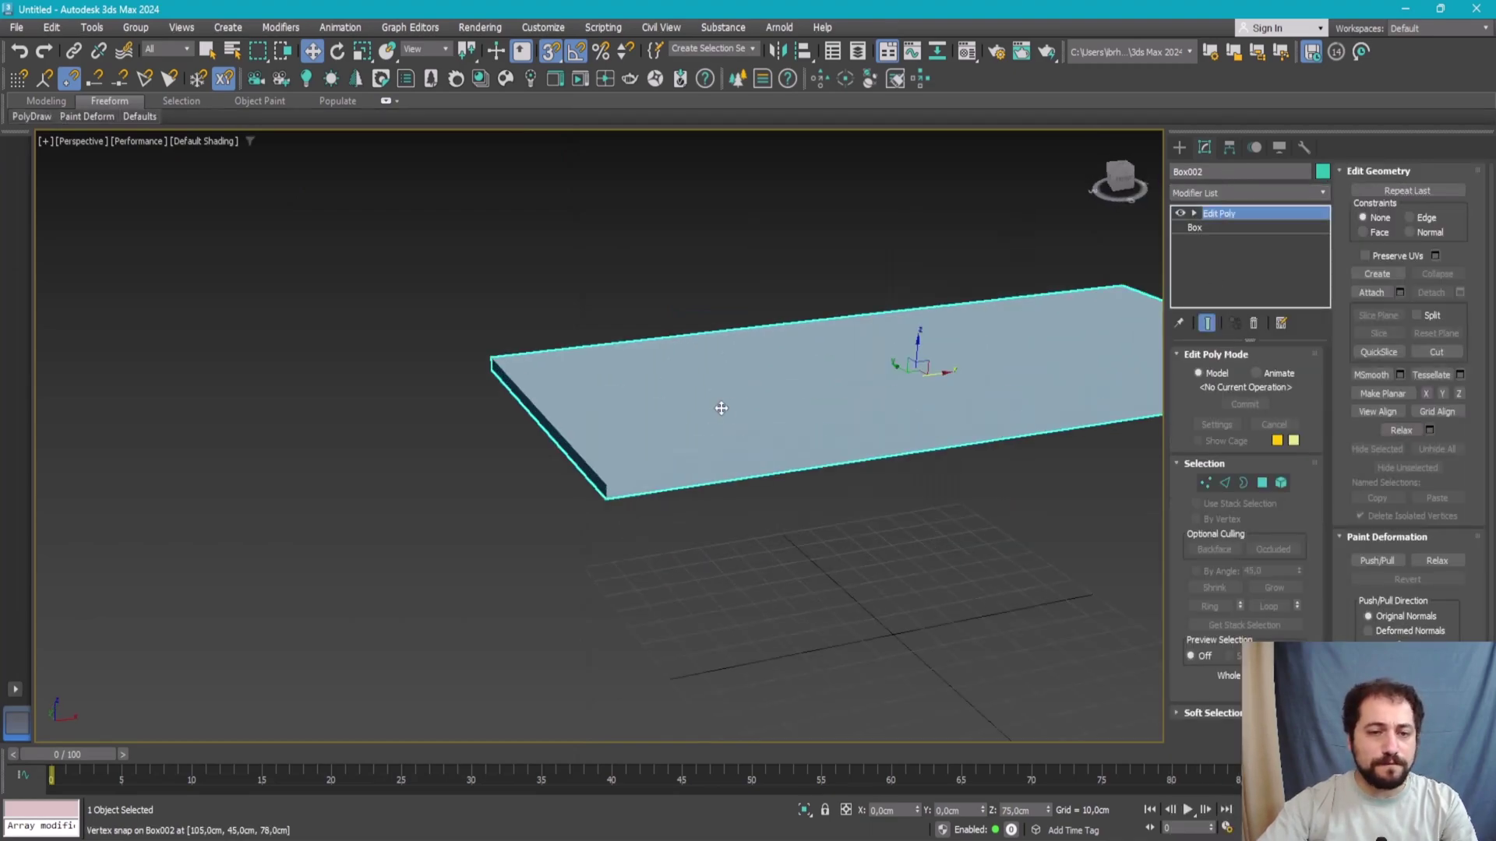
click(1225, 483)
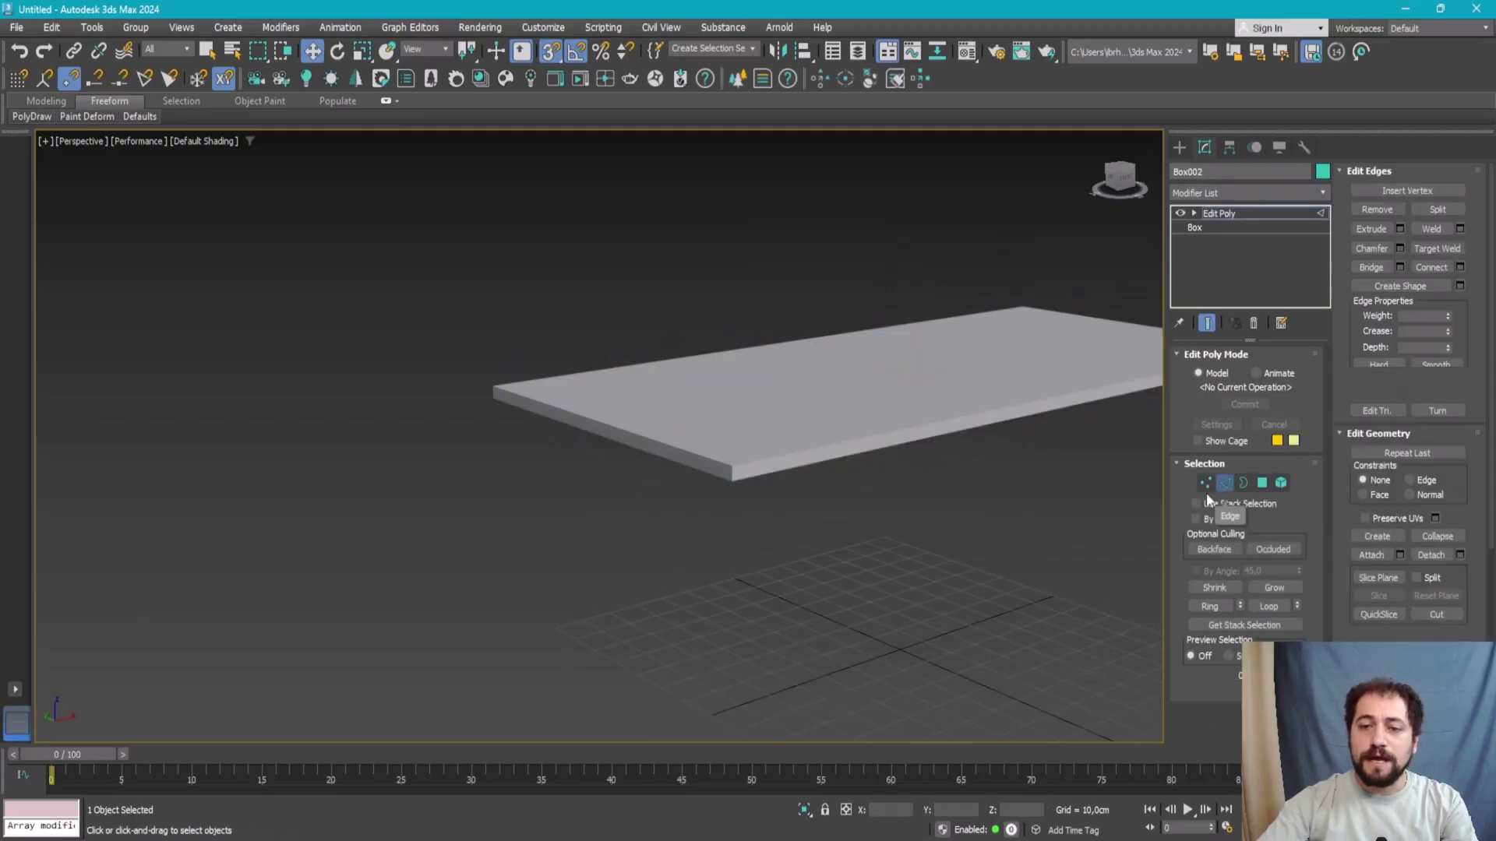
click(730, 476)
mouse_move(731, 477)
alt+middle_down()
mouse_move(634, 434)
mouse_move(701, 421)
alt+middle_up()
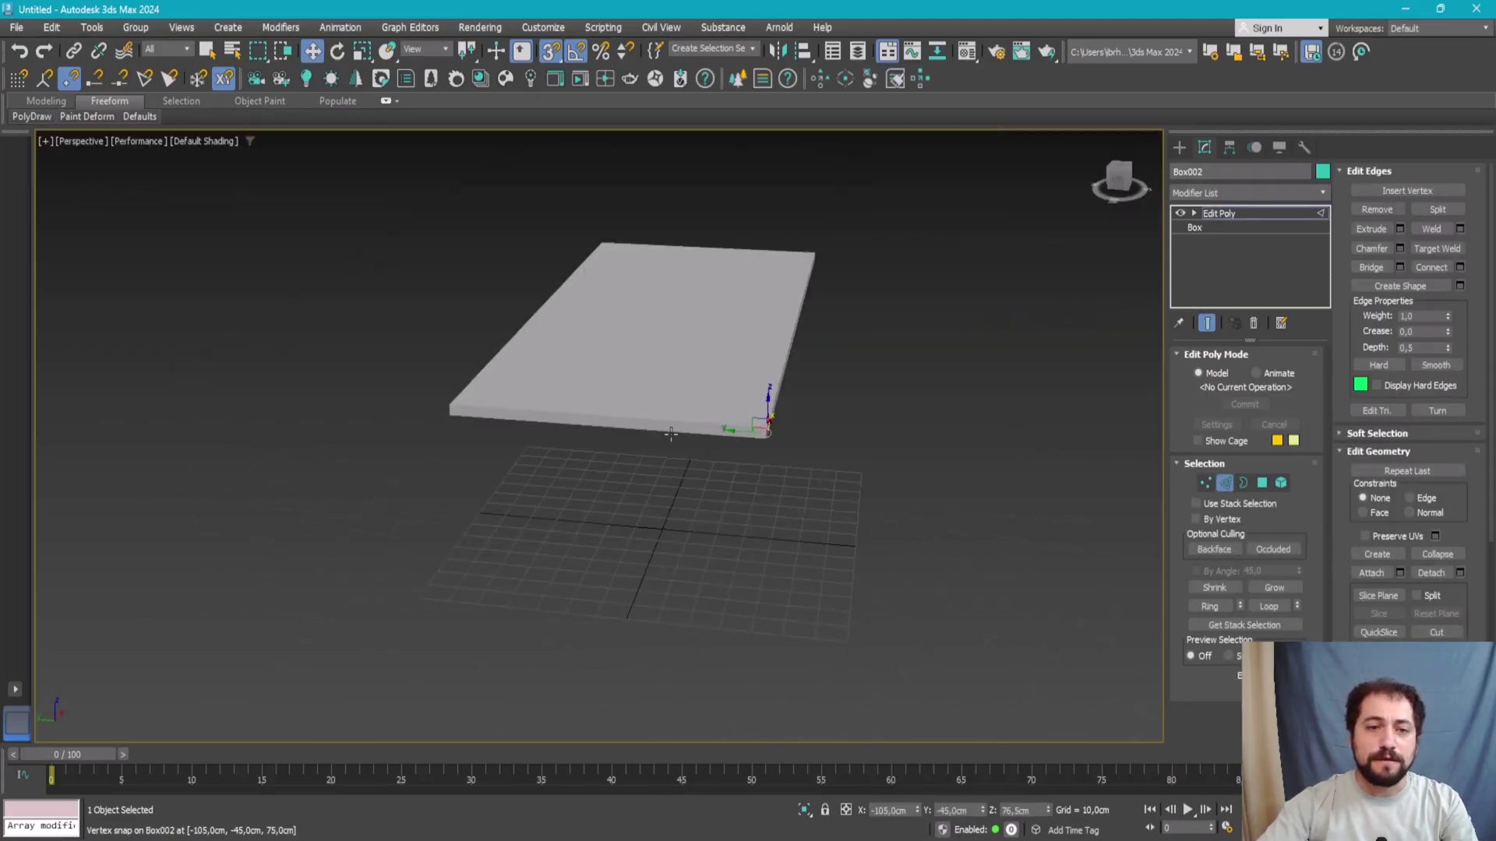
scroll(740, 424, up, 5)
scroll(925, 427, down, 5)
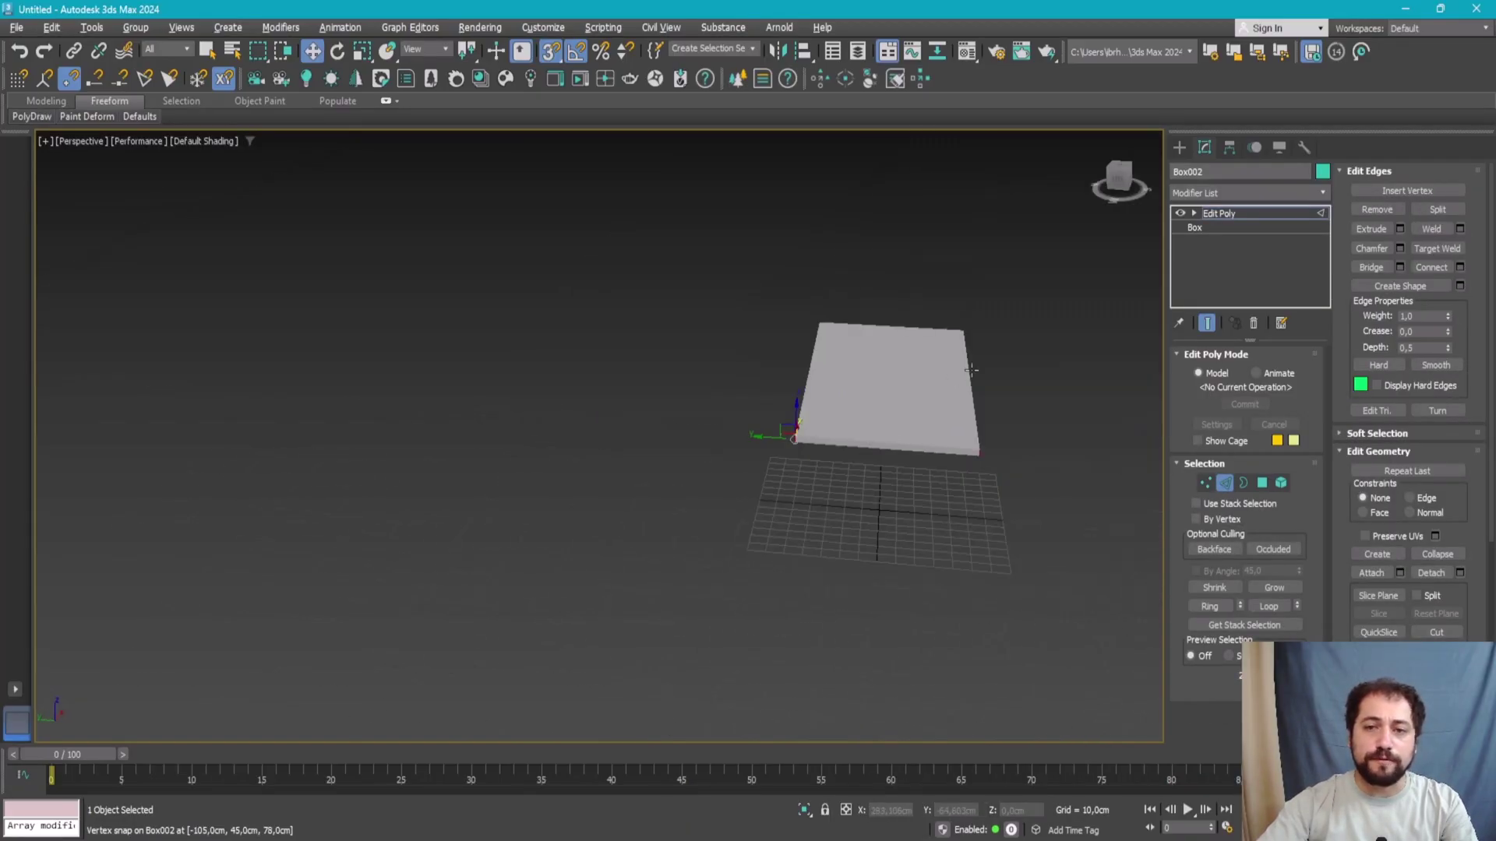
mouse_move(924, 427)
alt+middle_down()
mouse_move(876, 387)
mouse_move(1007, 465)
mouse_move(958, 537)
mouse_move(884, 478)
alt+middle_up()
scroll(946, 564, up, 3)
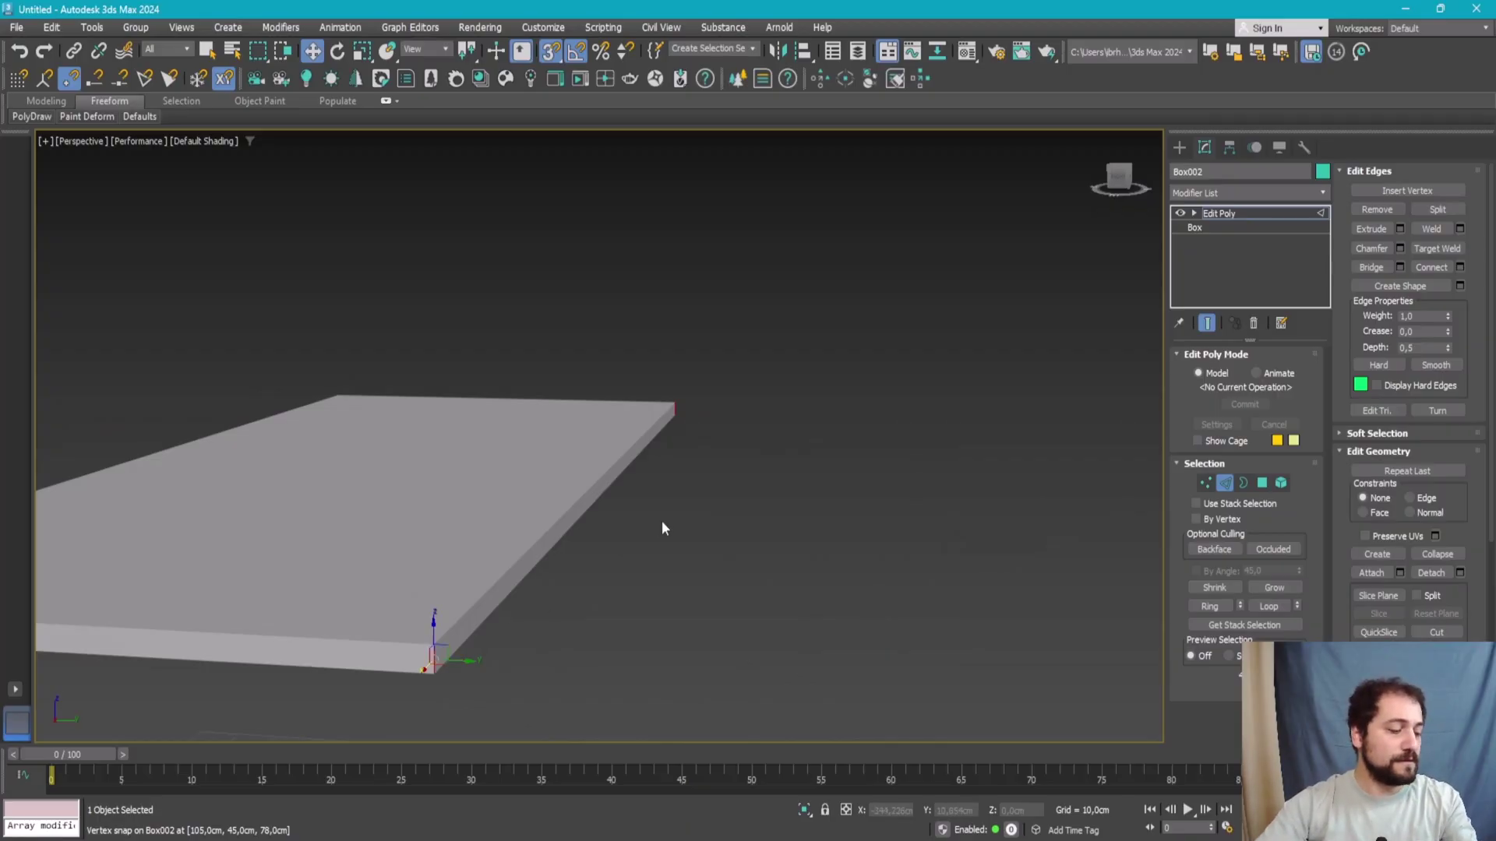
- Chamfer the selected corner edges by 44,916 cm with 9 segments
click(1459, 268)
click(1400, 248)
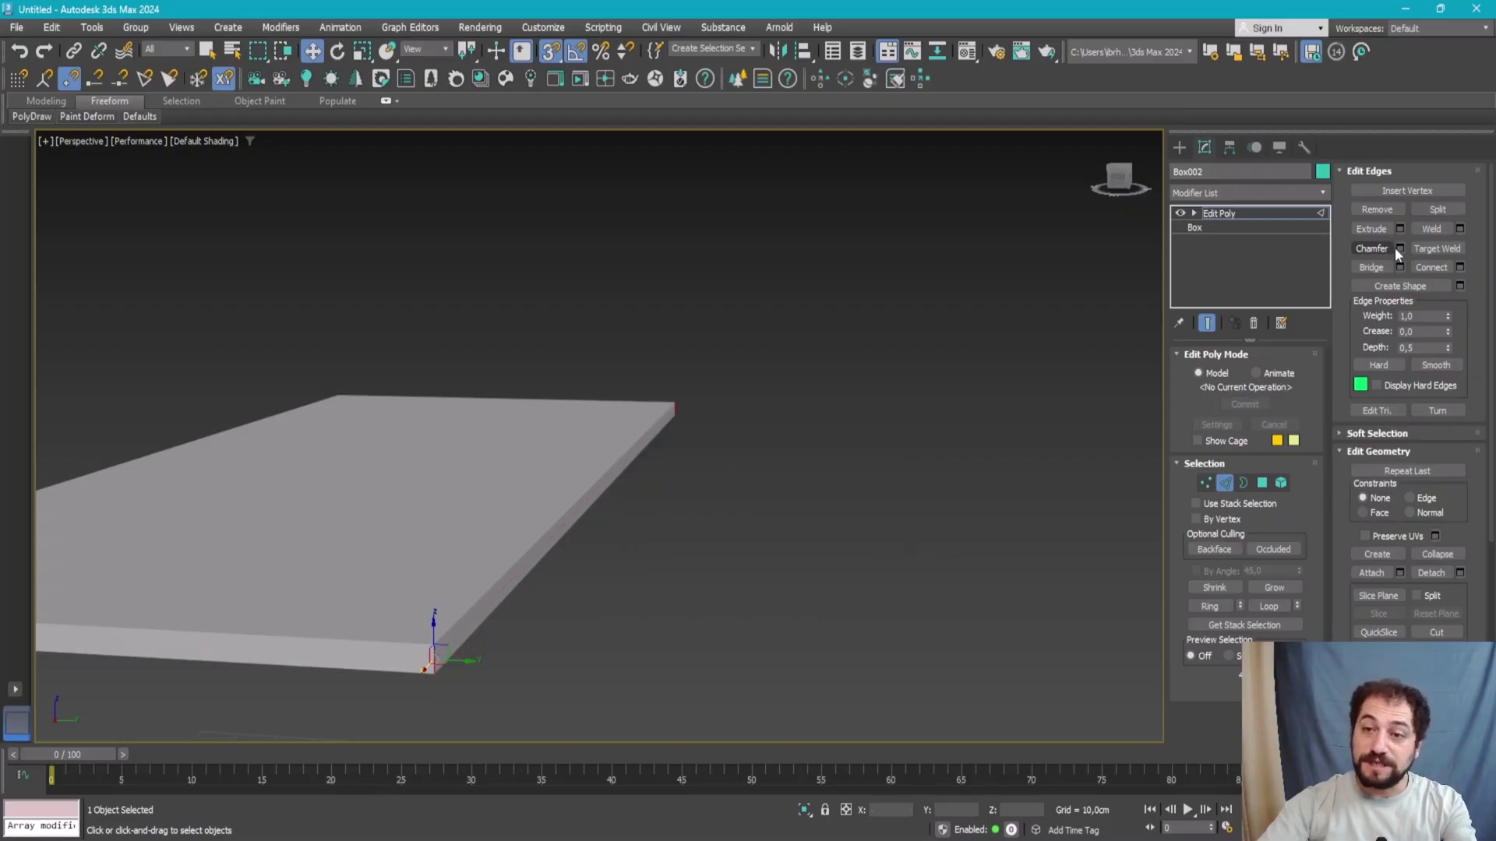
drag(635, 469, 636, 142)
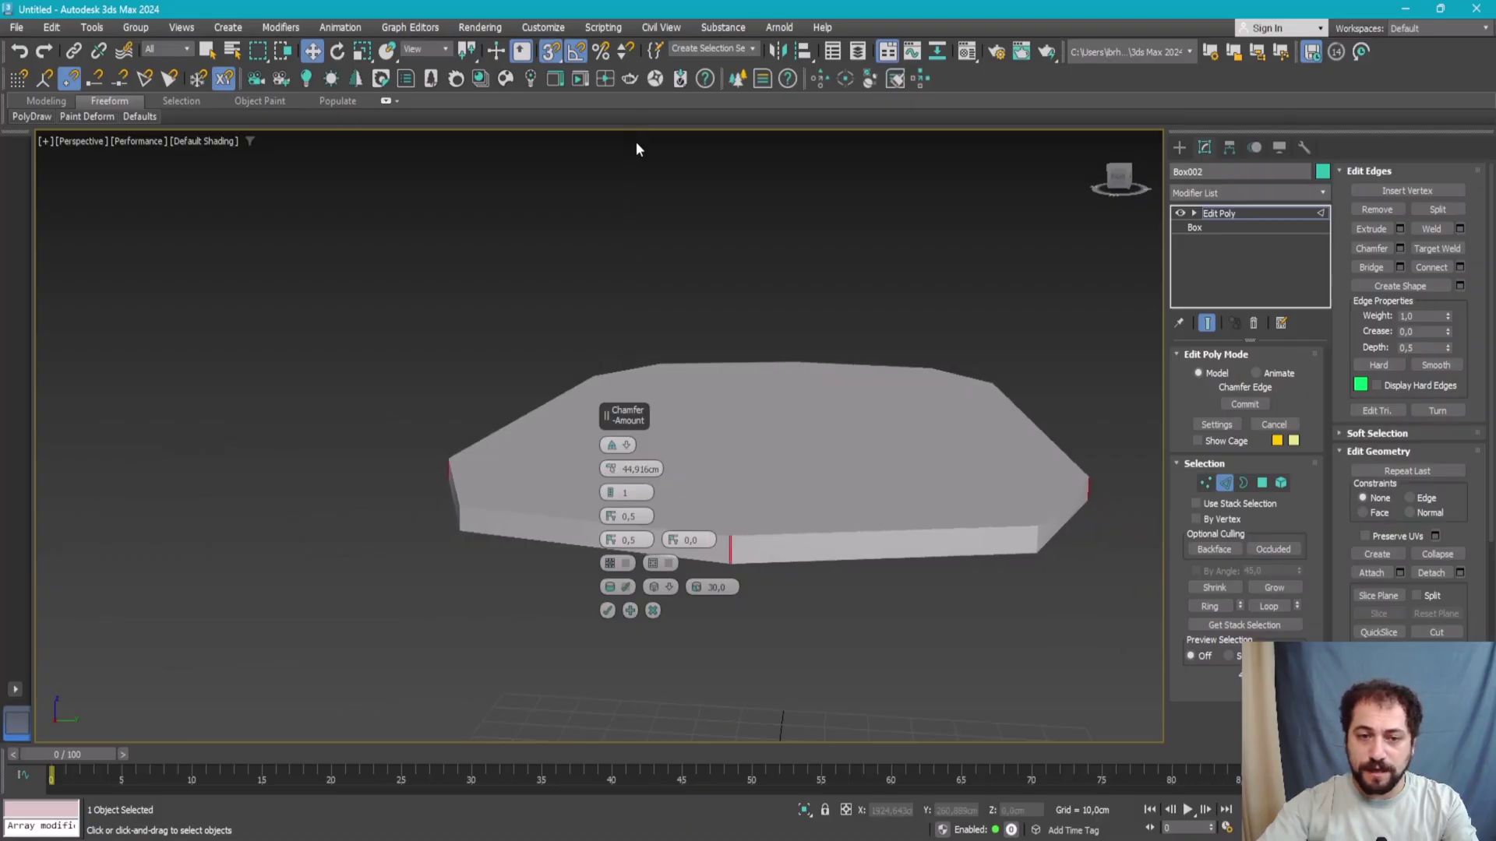
drag(610, 494, 783, 511)
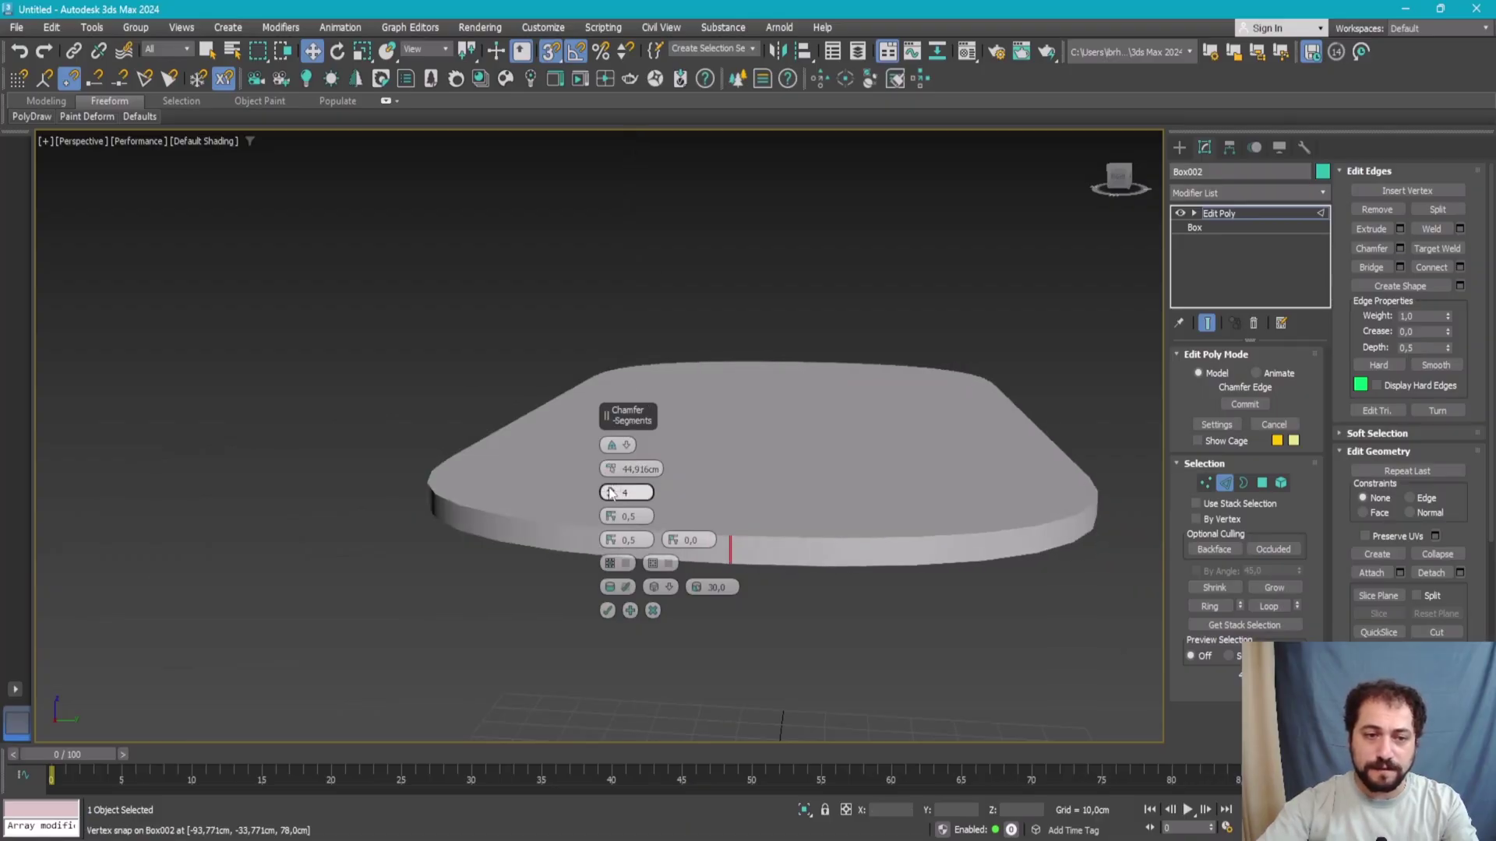
mouse_move(783, 511)
alt+middle_down()
mouse_move(714, 488)
mouse_move(703, 559)
alt+middle_up()
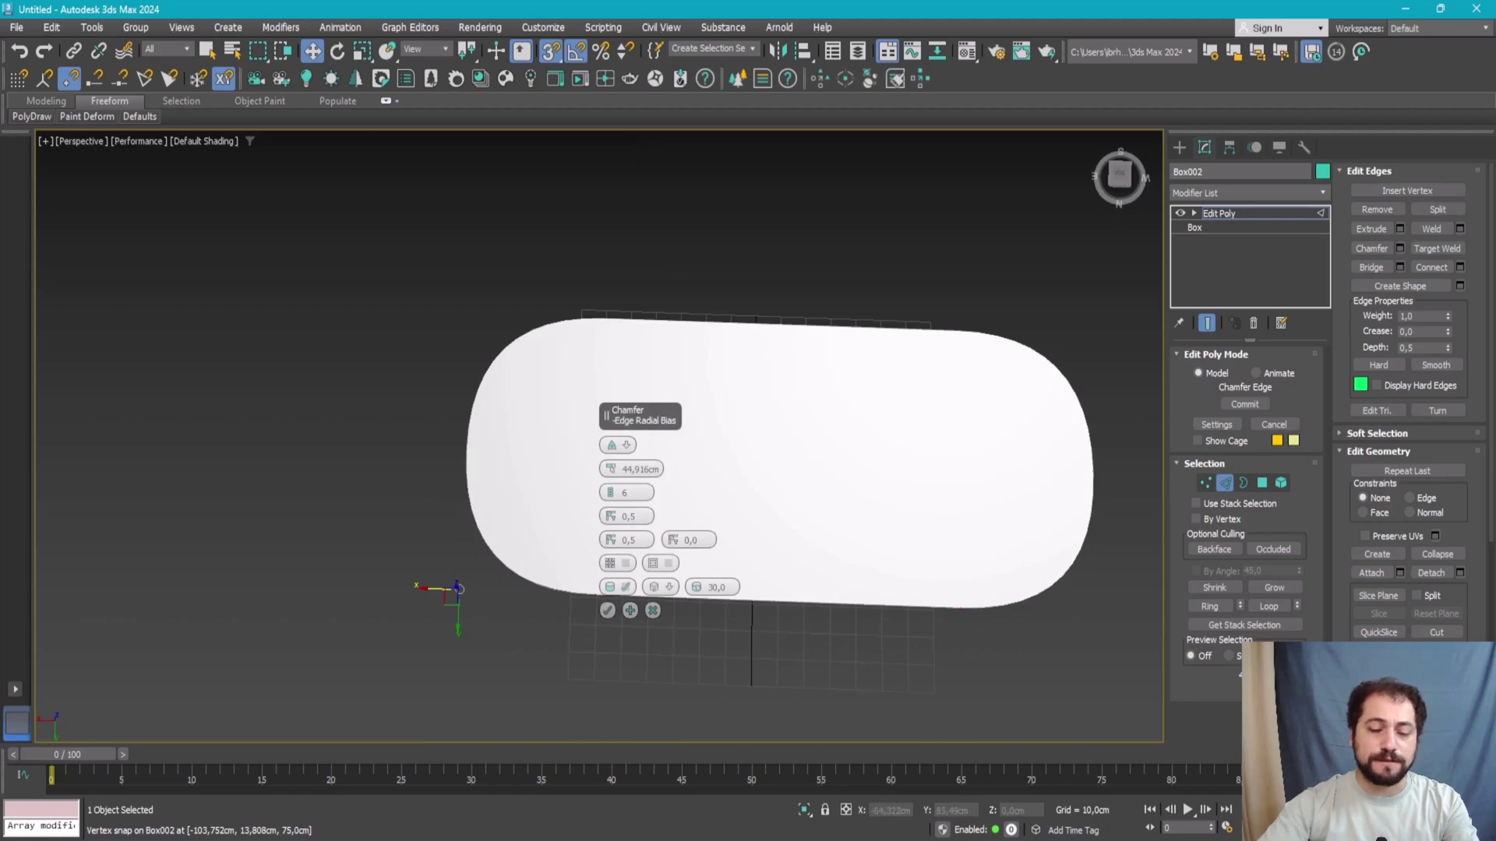
- Check the rounded ends against the reference photo, commit the chamfer, and show edged faces
key(alt+Tab)
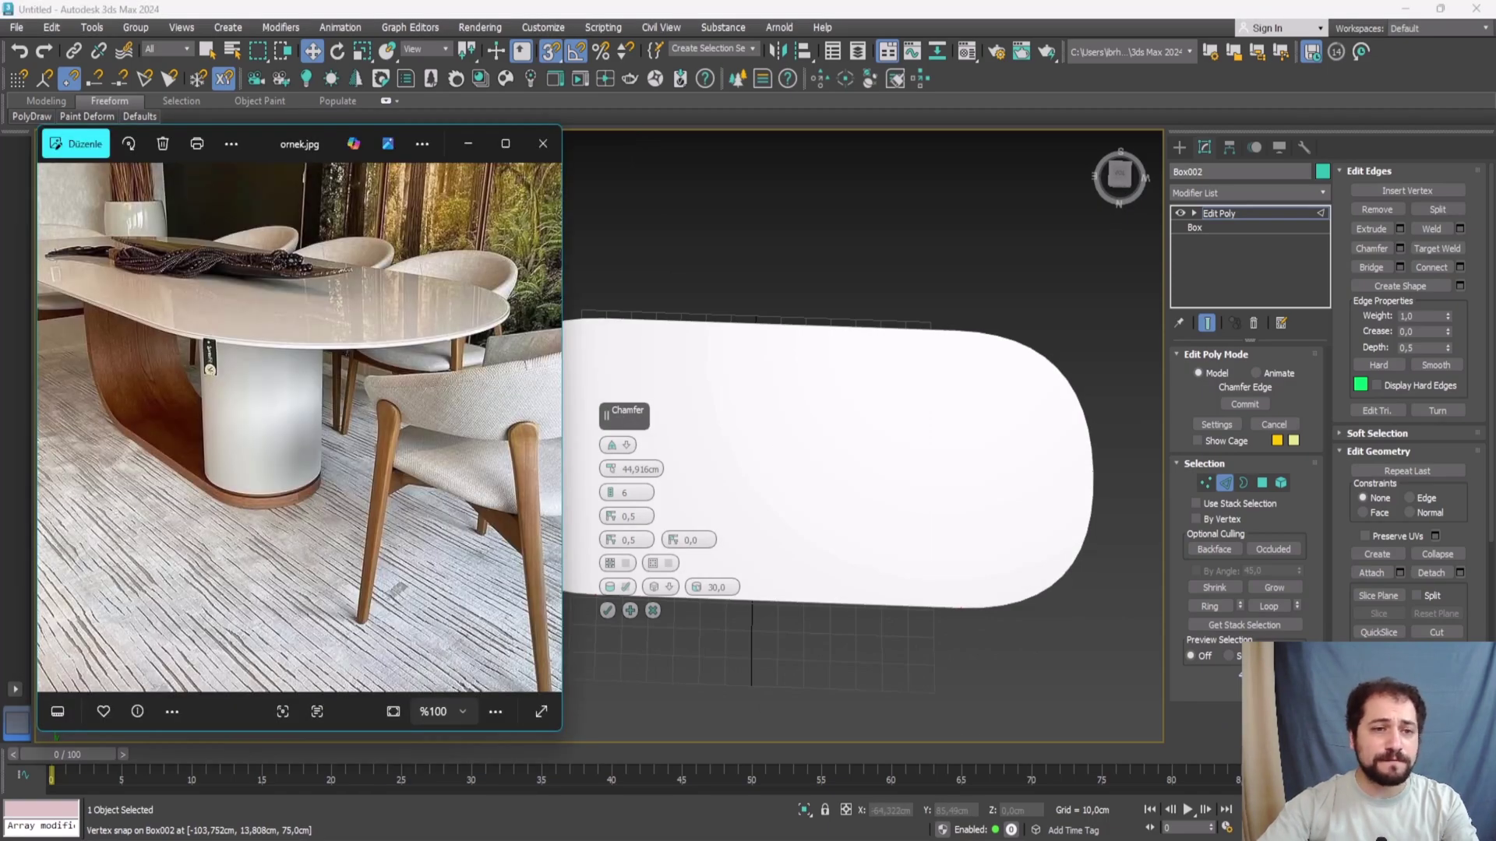
key(alt+Tab)
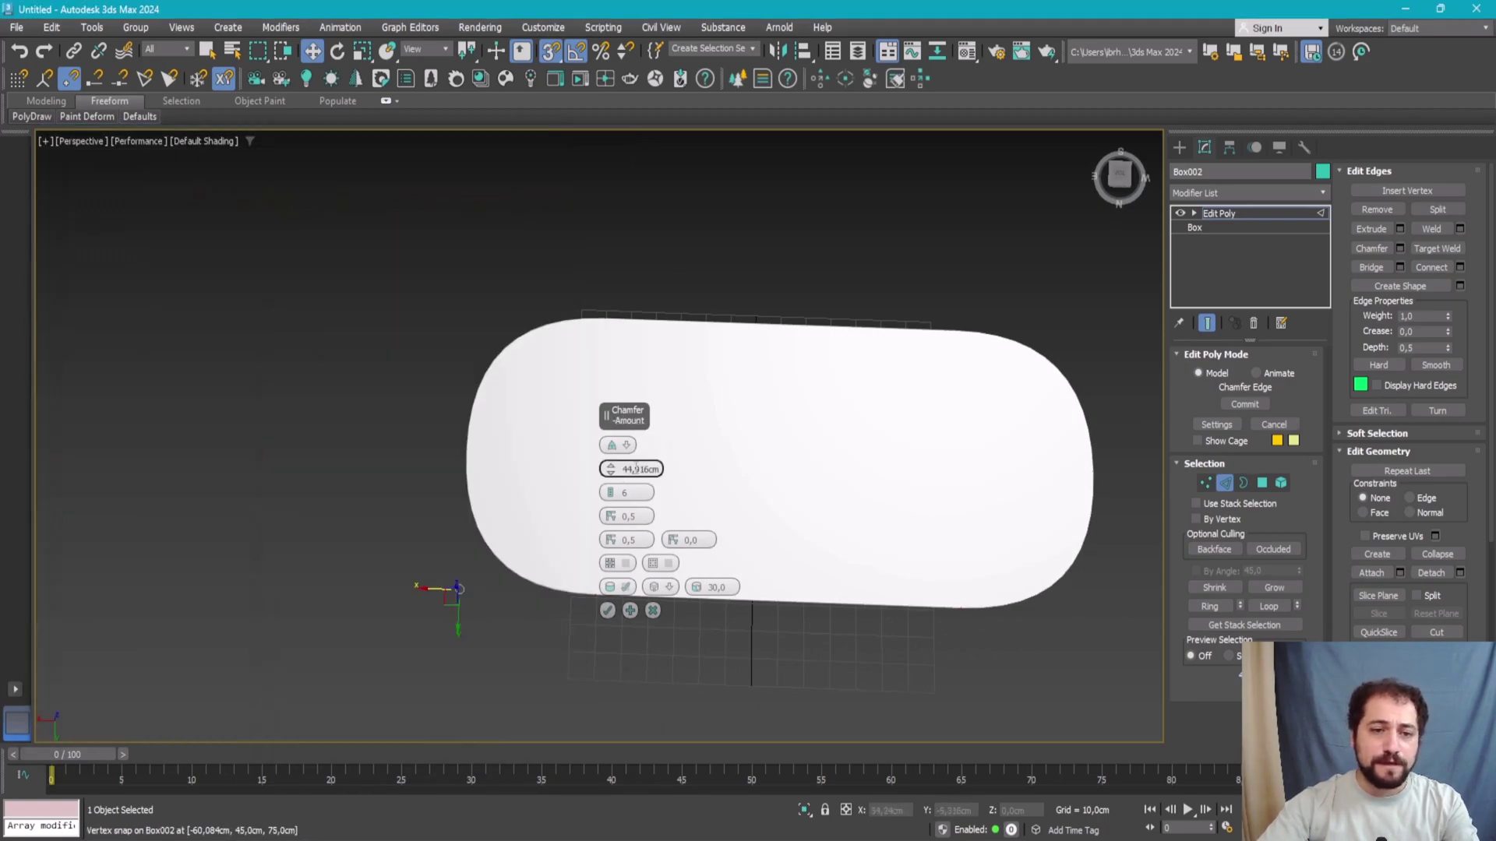
scroll(614, 493, up, 1)
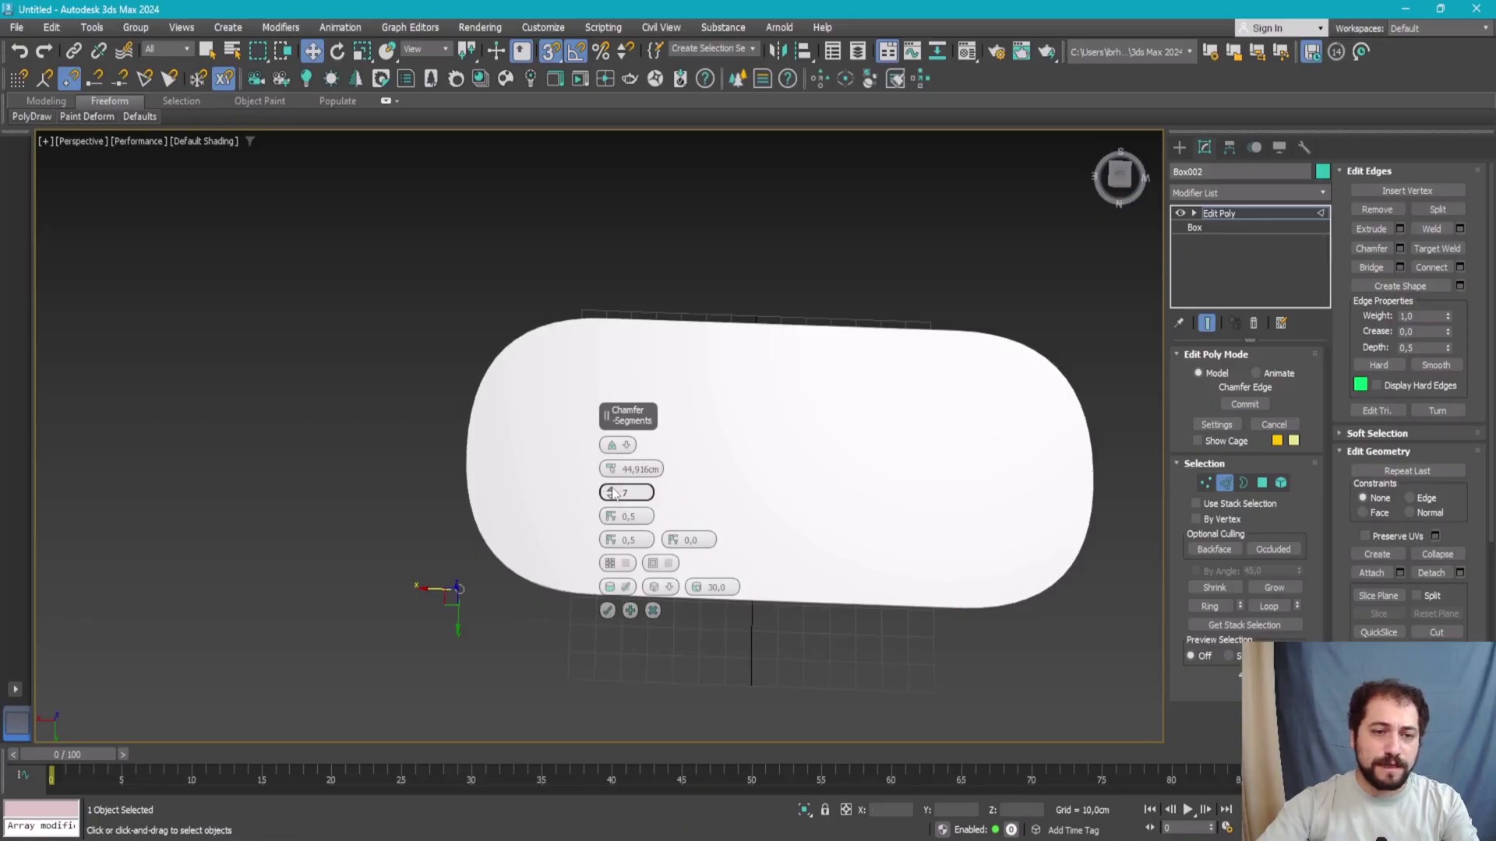
scroll(613, 493, up, 1)
mouse_move(1044, 441)
alt+middle_down()
mouse_move(867, 488)
mouse_move(863, 460)
alt+middle_up()
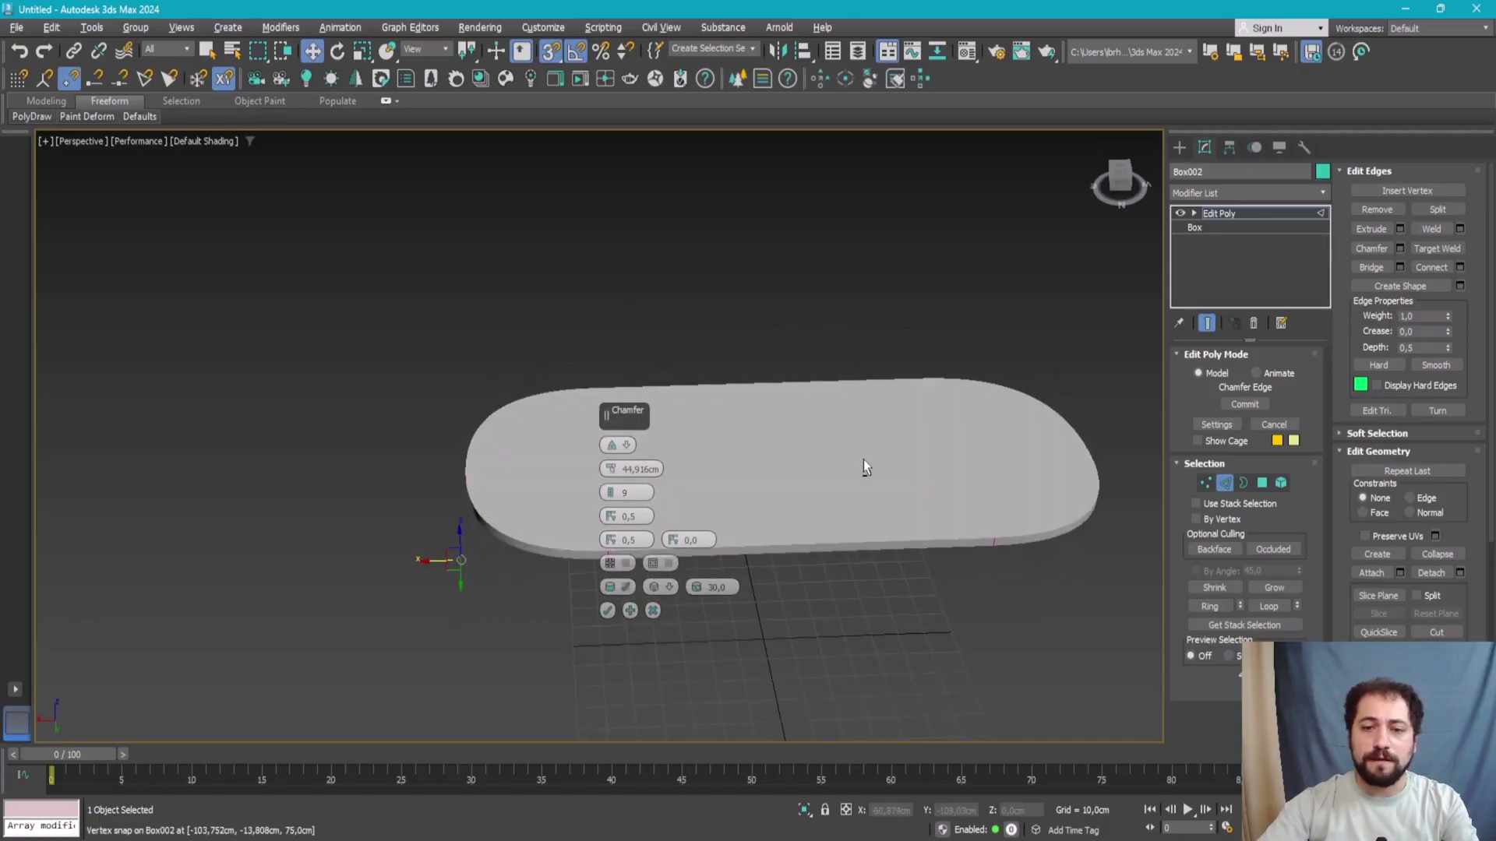
click(608, 611)
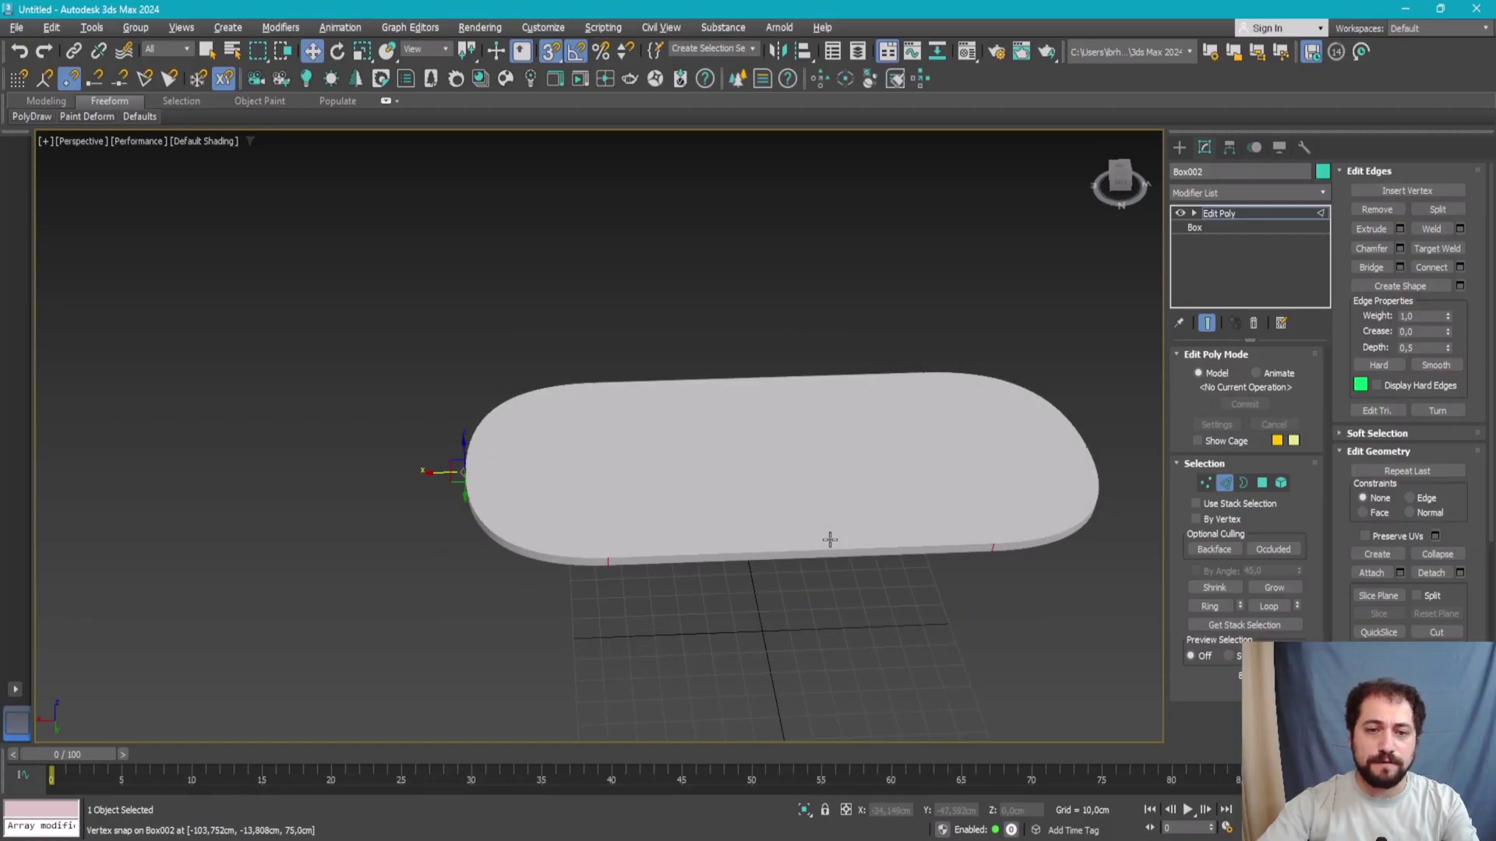
alt+middle_drag(829, 539, 817, 661)
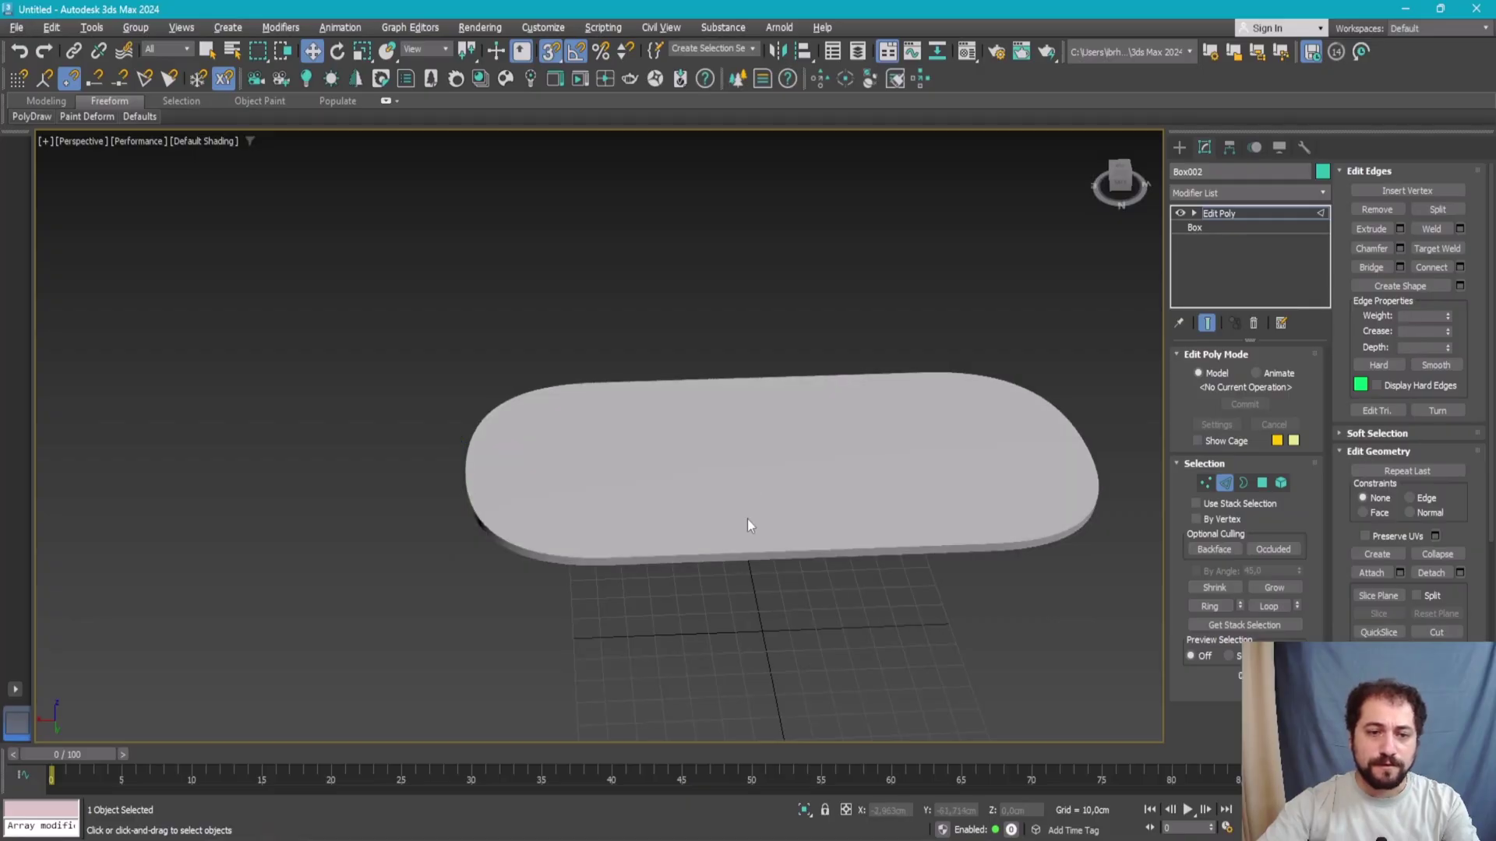
key(F4)
mouse_move(746, 519)
alt+middle_down()
mouse_move(773, 489)
mouse_move(776, 566)
mouse_move(737, 533)
alt+middle_up()
- Exit edge sub-object level on the tabletop
key(2)
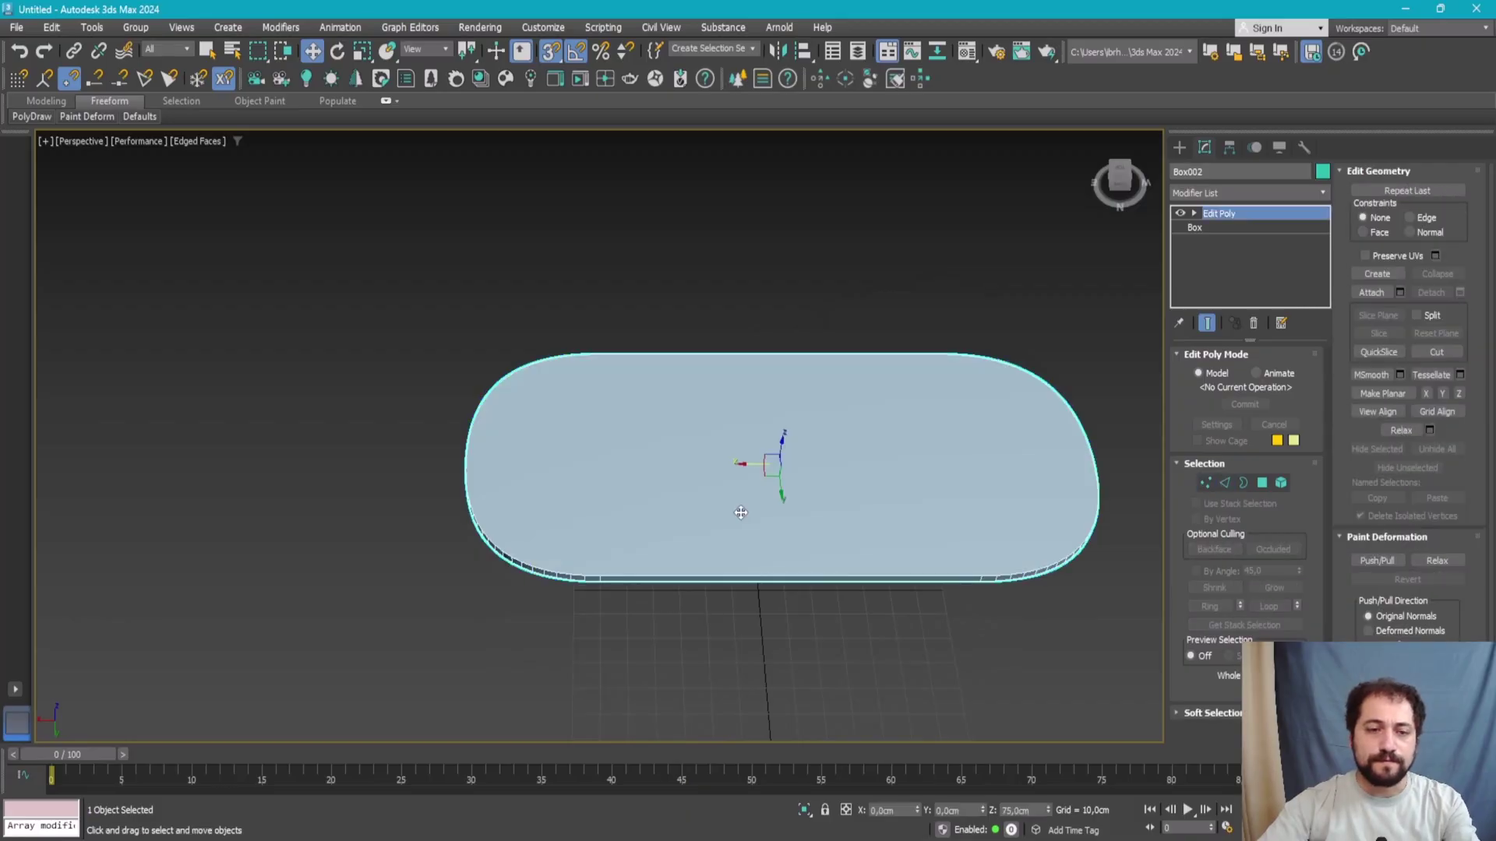
right_click(736, 507)
click(793, 436)
- Zoom into the tabletop edge in the reference photo, then zoom back onto the slab
key(alt+Tab)
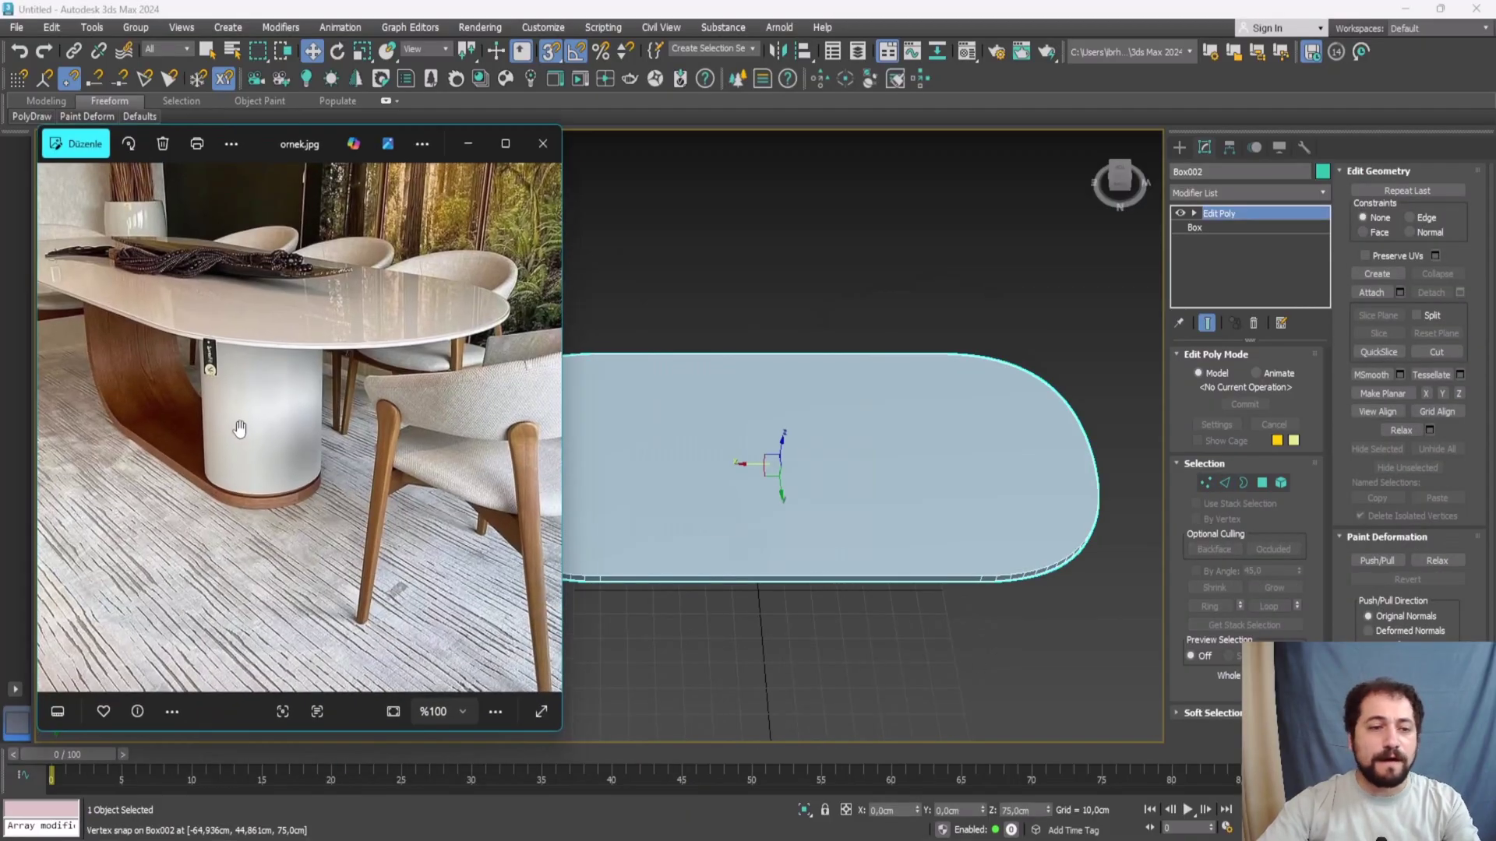
scroll(180, 376, up, 3)
scroll(233, 351, up, 2)
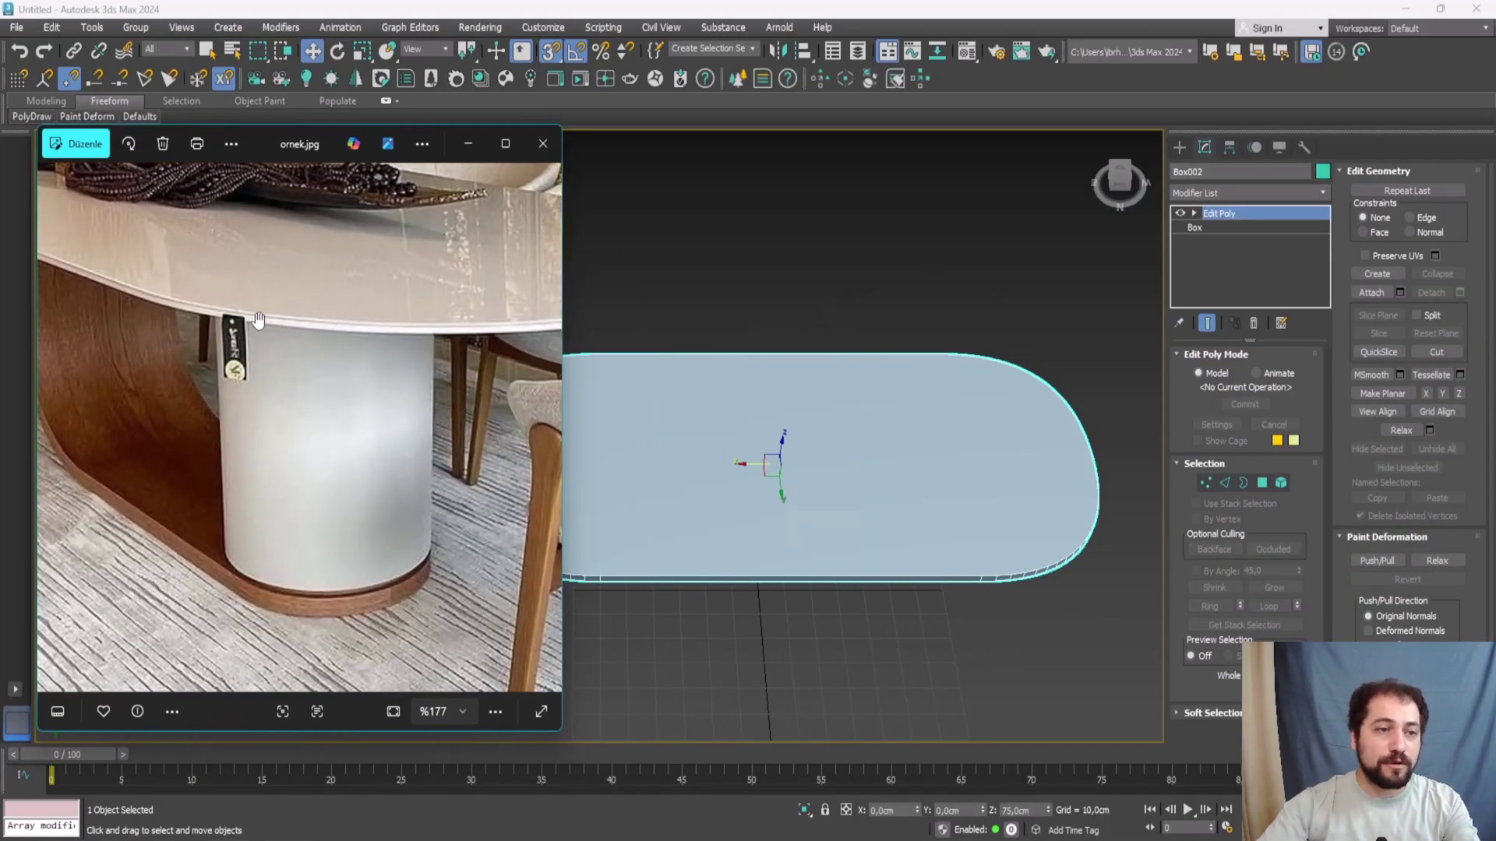
scroll(288, 340, up, 3)
scroll(282, 323, up, 3)
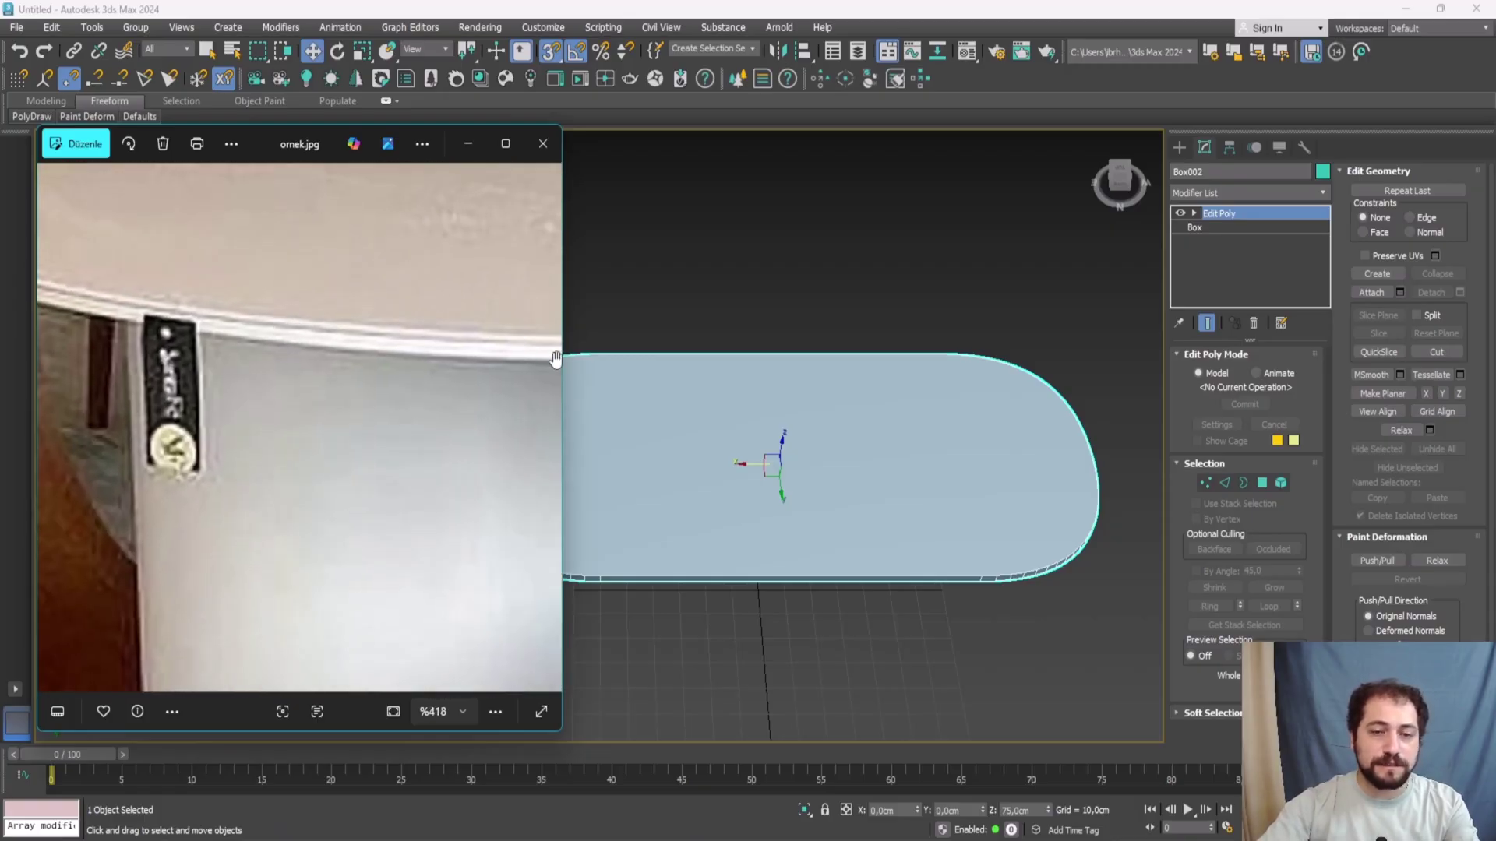
scroll(412, 347, up, 2)
scroll(397, 345, up, 2)
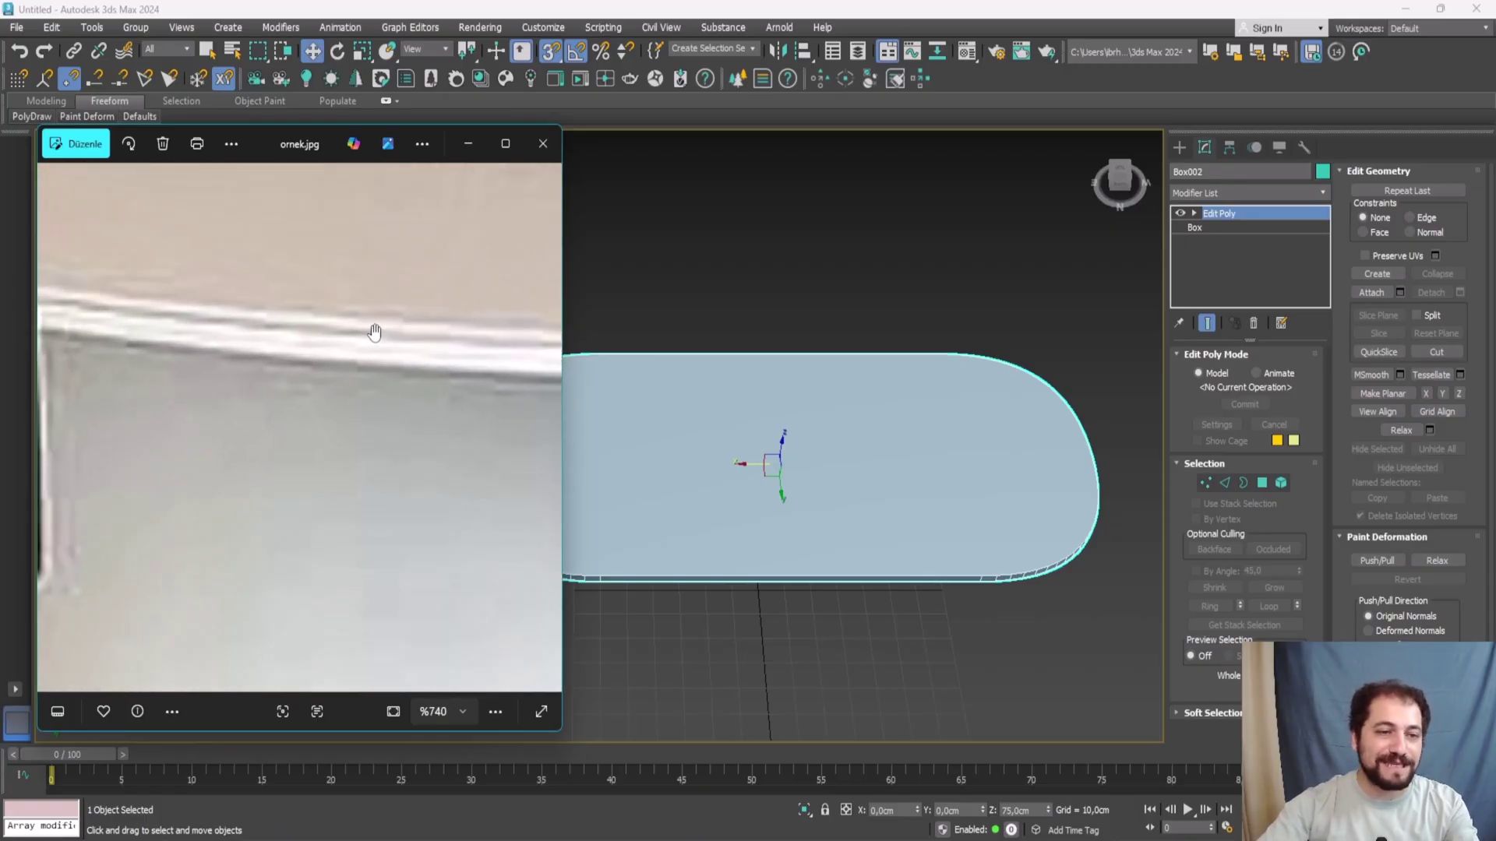
scroll(922, 516, down, 3)
click(923, 516)
scroll(887, 476, up, 5)
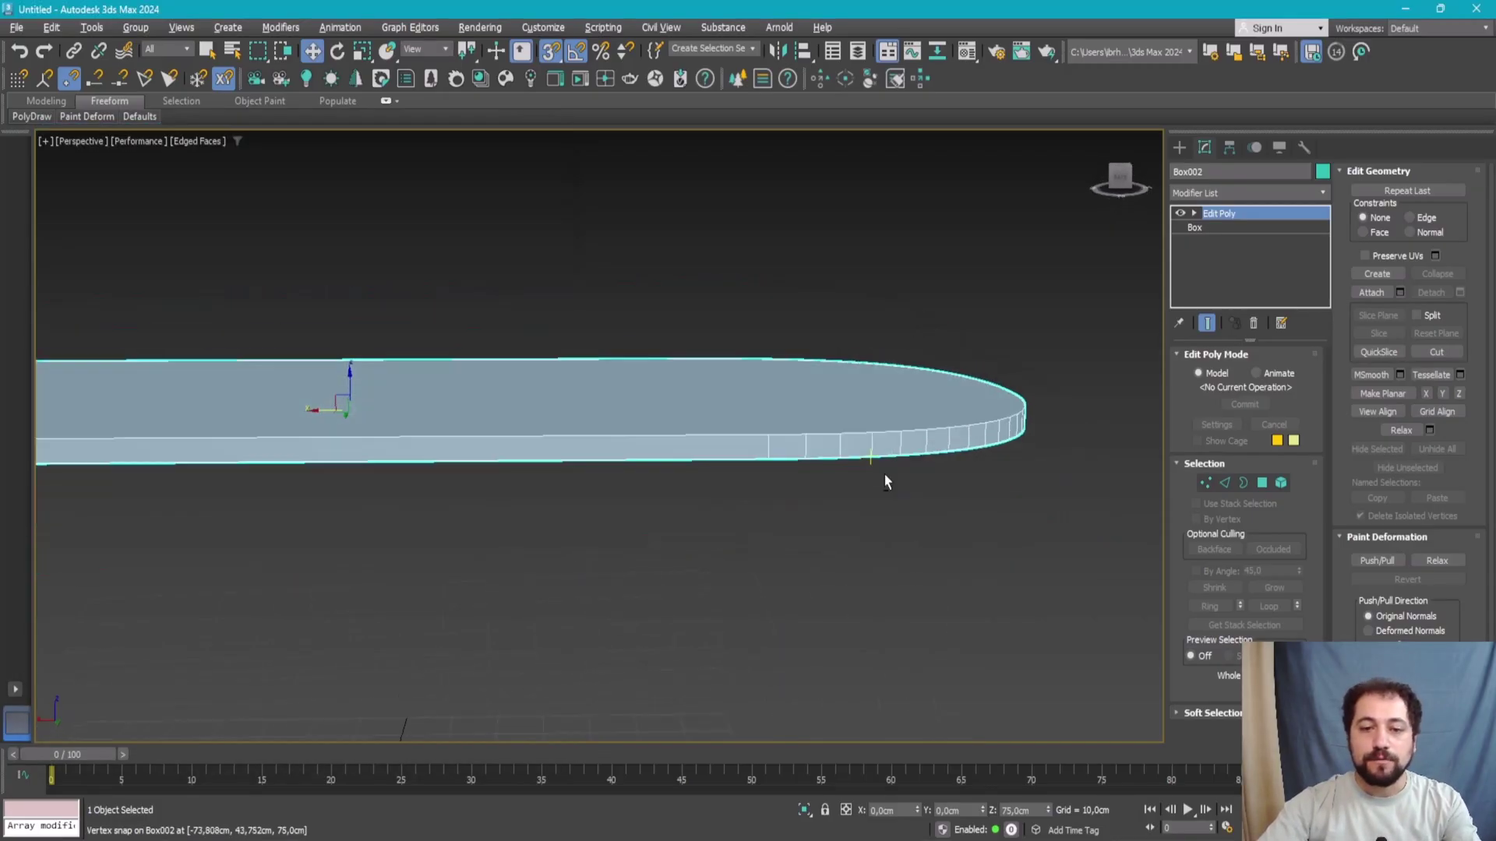
scroll(847, 450, up, 3)
- Select the ring of vertical edges around the tabletop's side band
key(2)
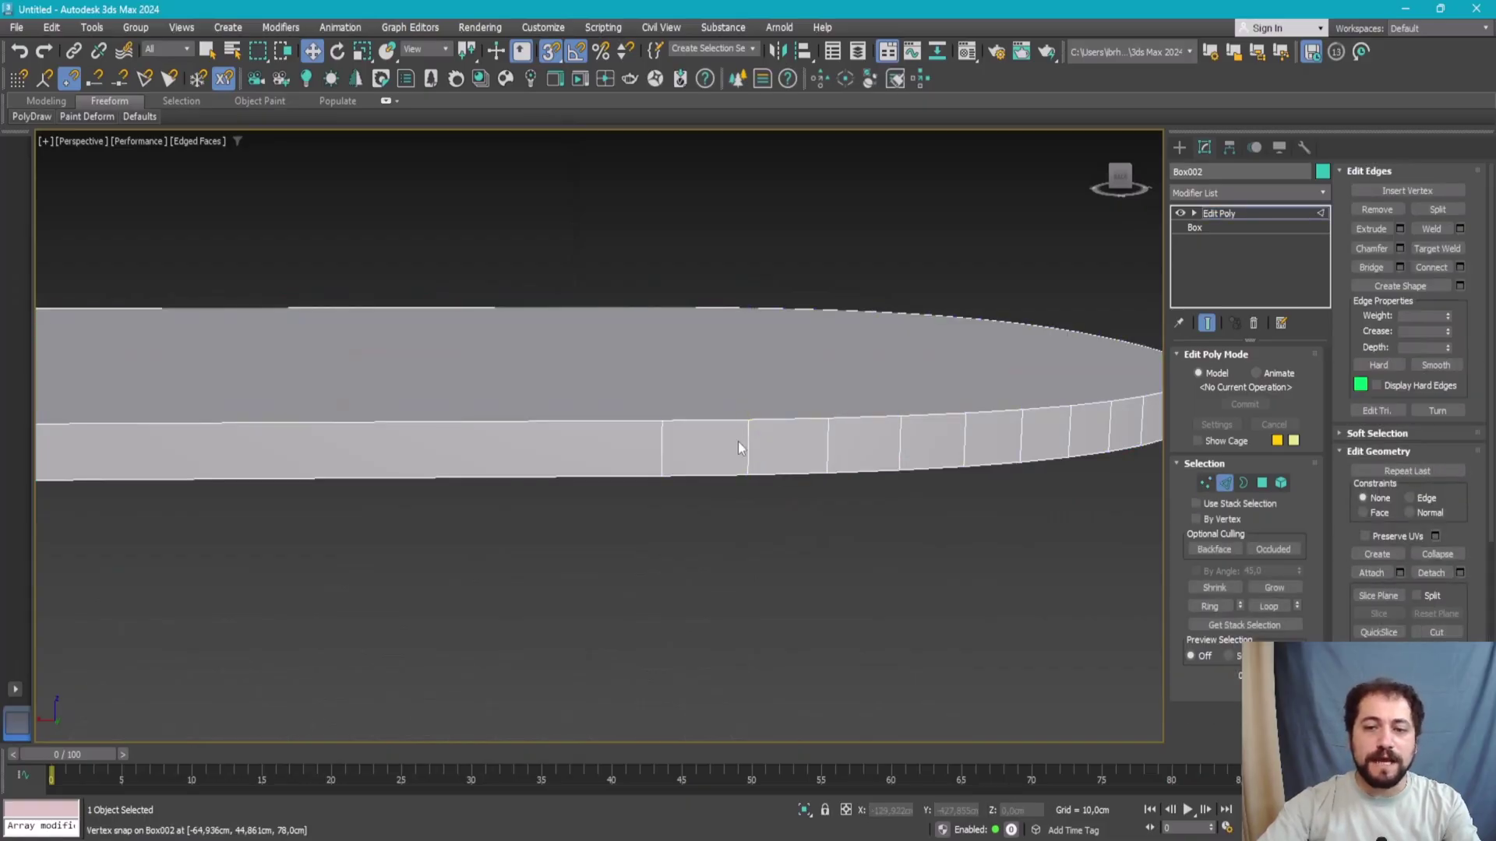
click(664, 443)
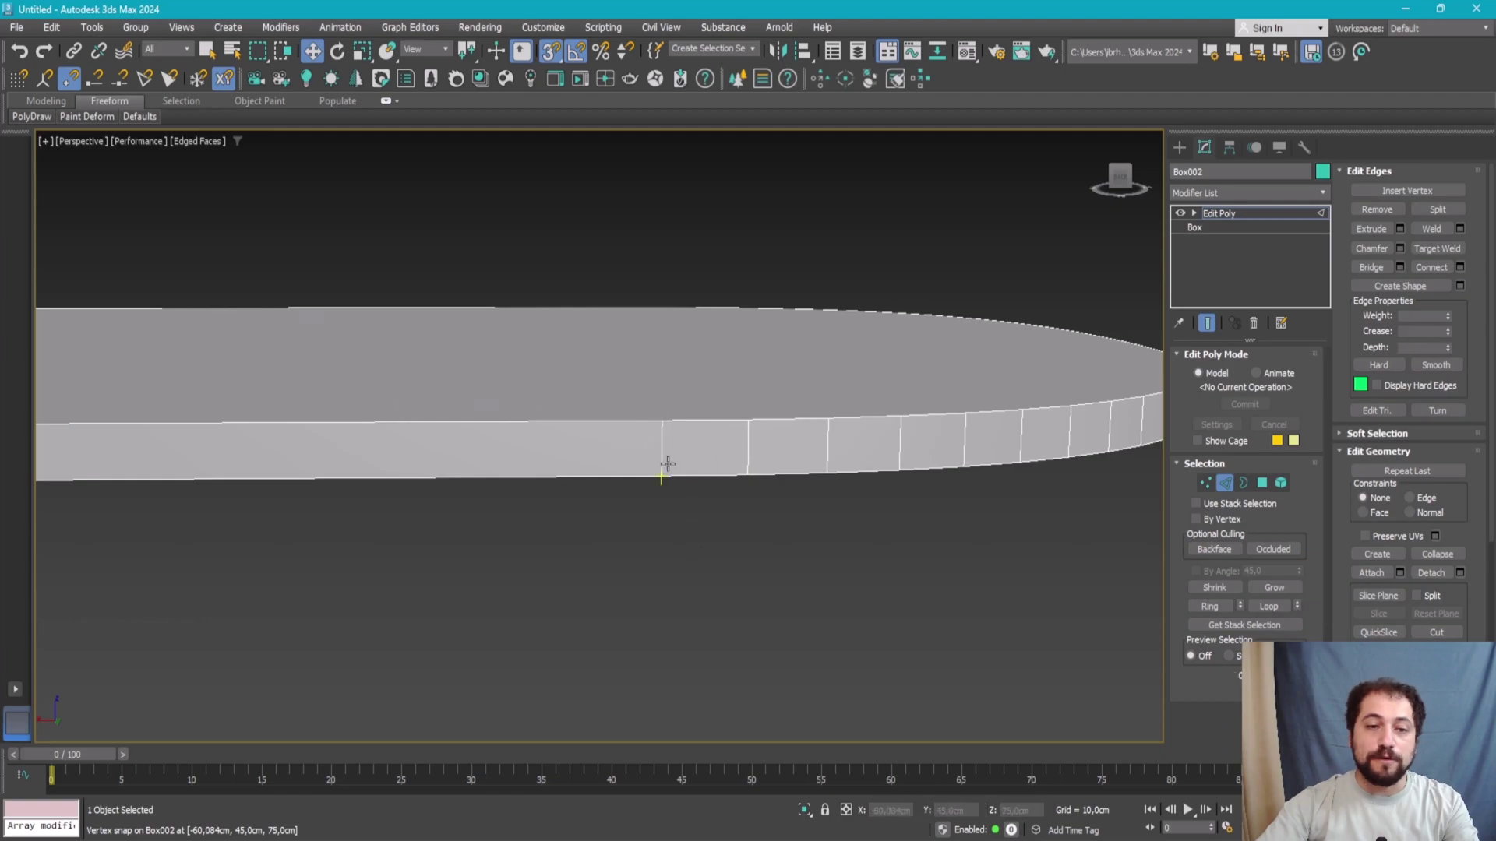
shift+click(746, 451)
scroll(746, 451, down, 3)
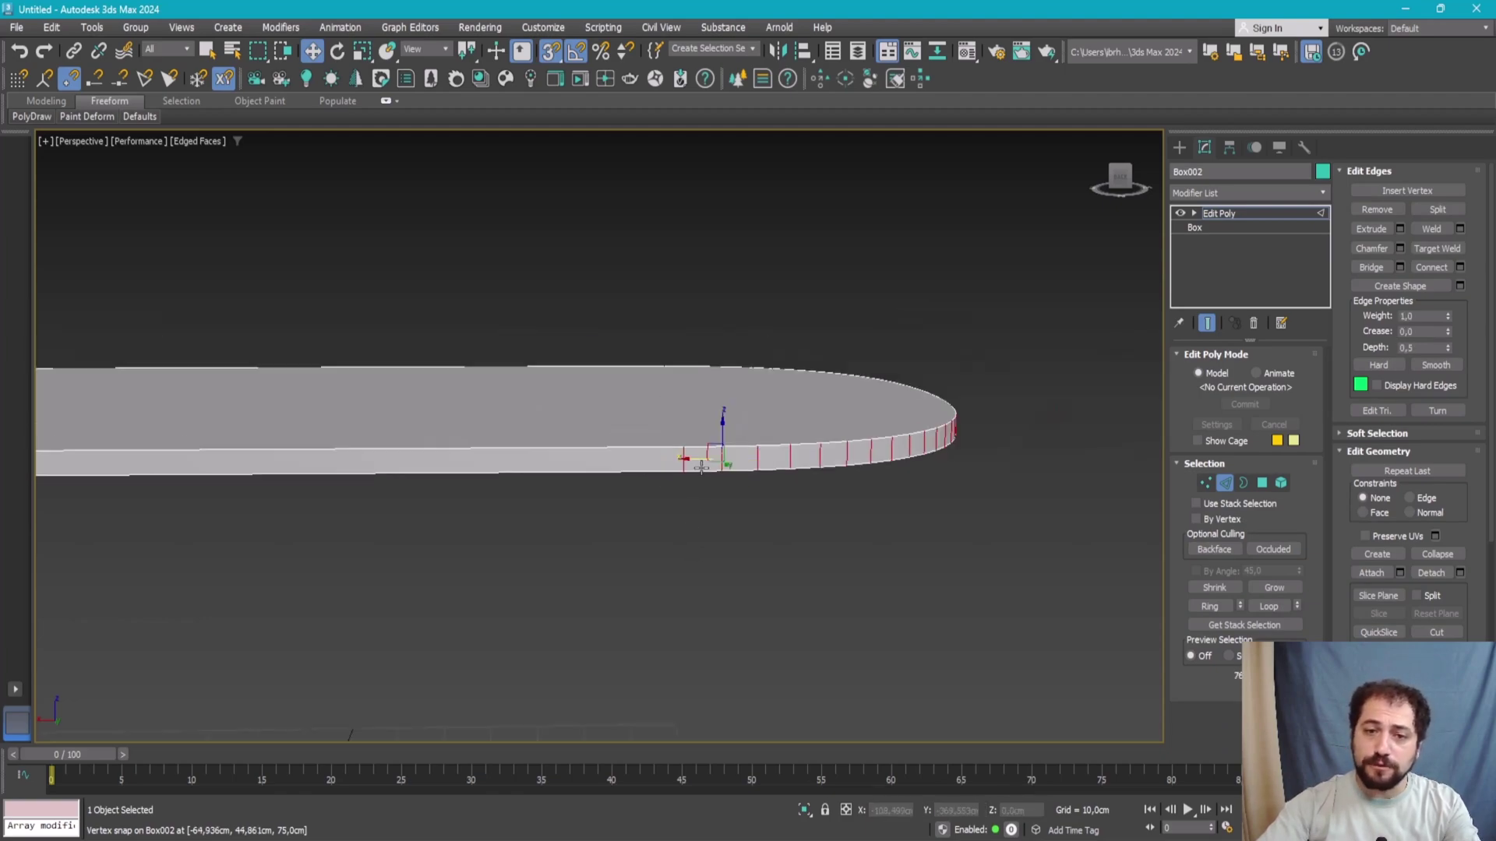
middle_drag(746, 451, 804, 465)
key(alt+w)
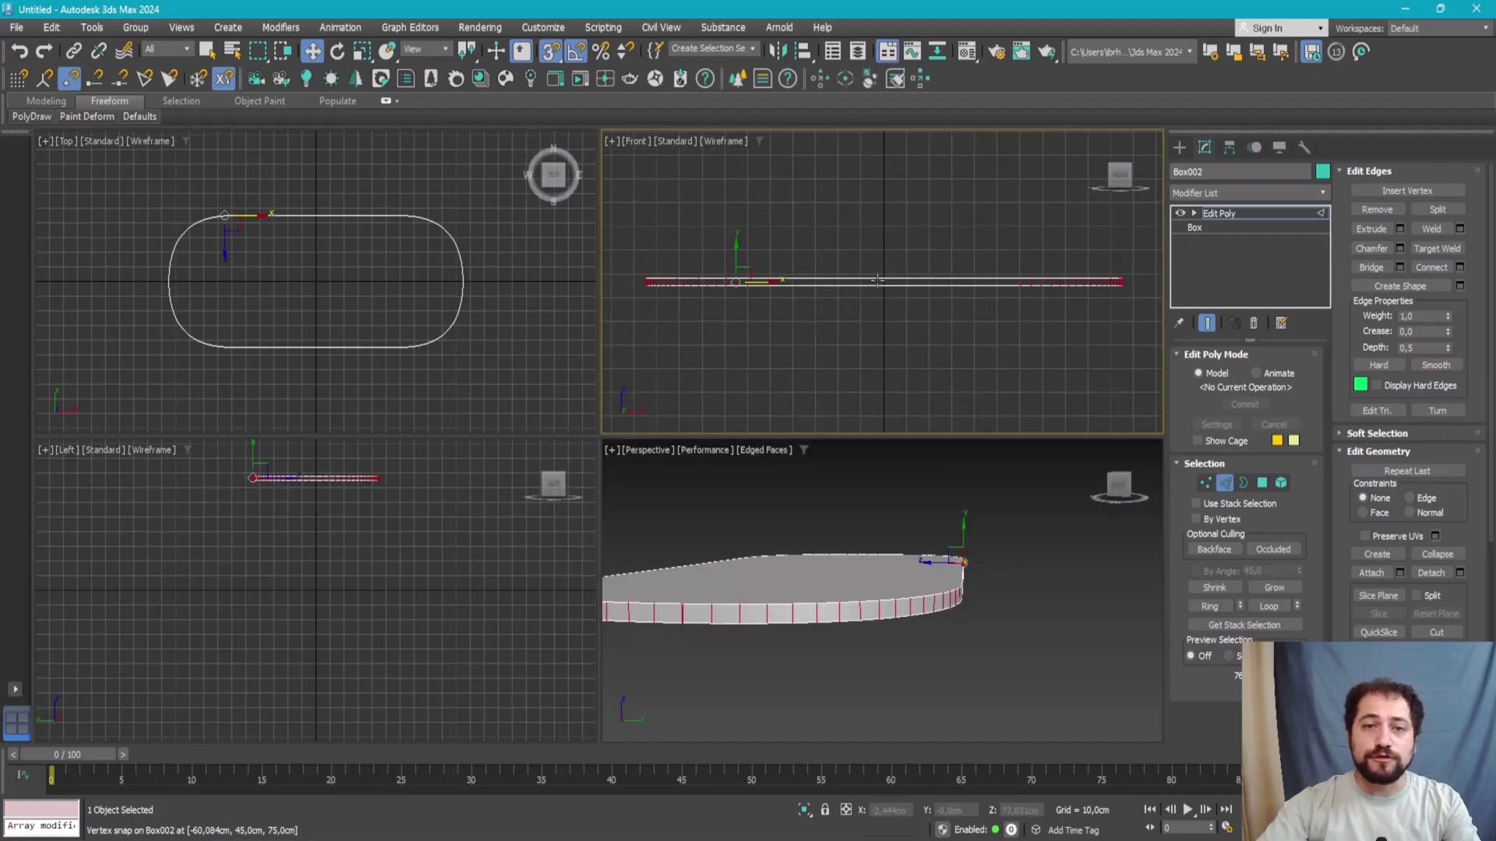
middle_click(290, 503)
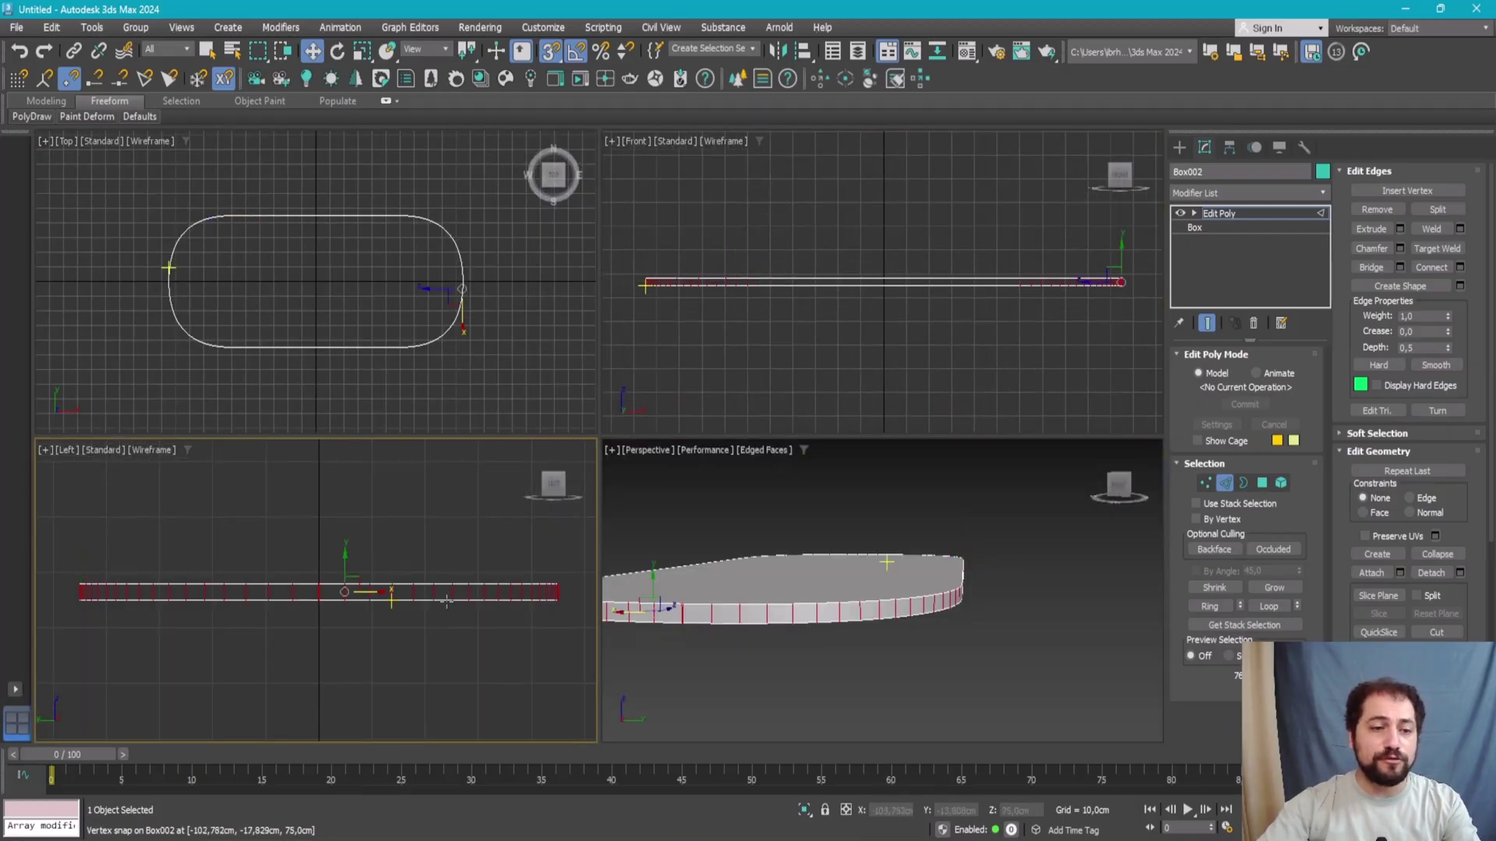
key(alt+w)
mouse_move(1011, 624)
alt+middle_down()
mouse_move(877, 534)
mouse_move(1095, 459)
alt+middle_up()
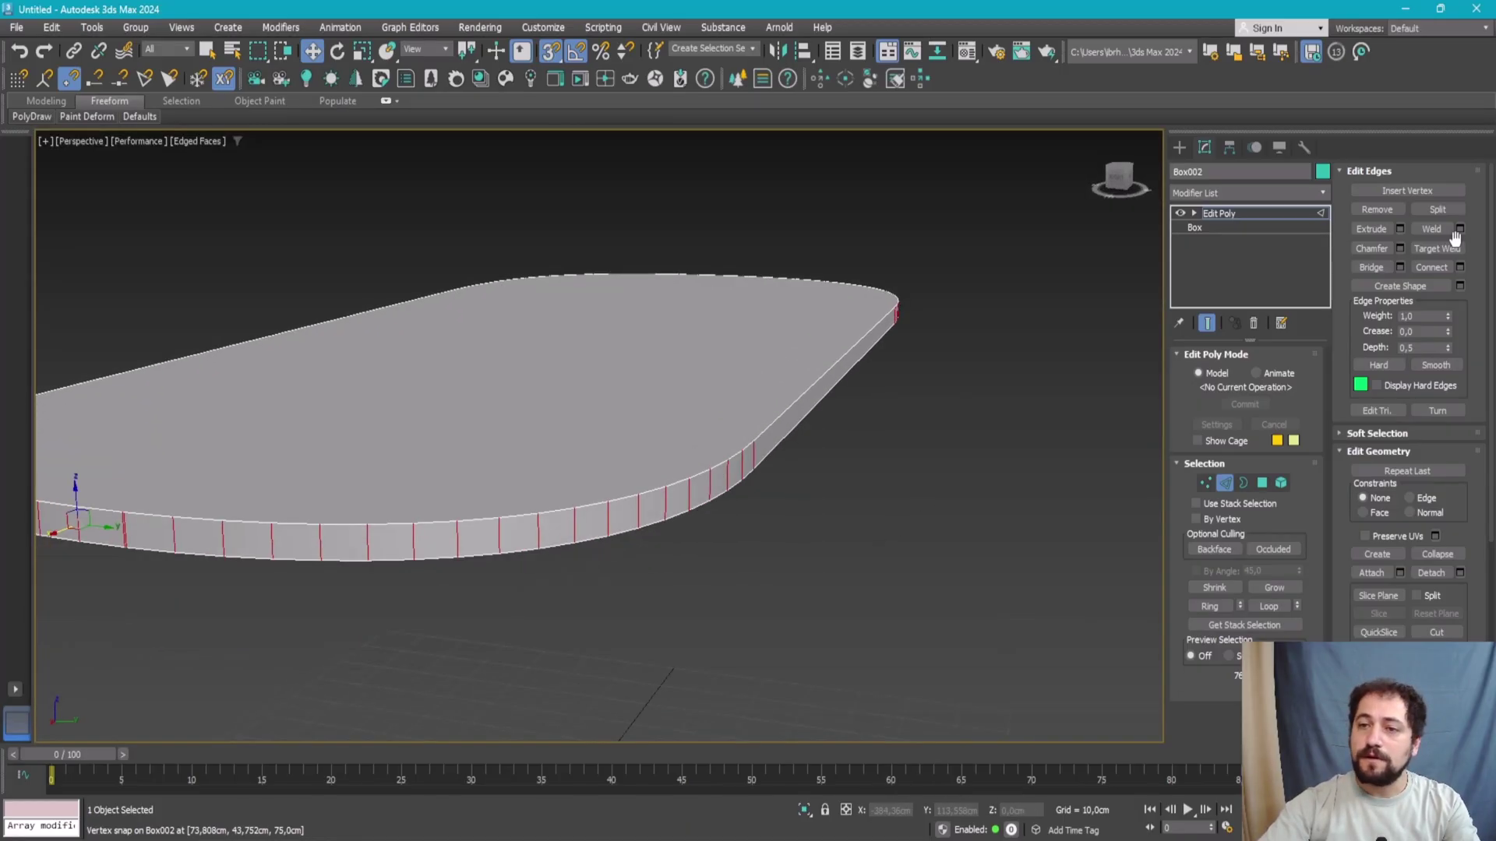
- Connect the ring edges into one horizontal loop and compare with the reference photo
click(1460, 268)
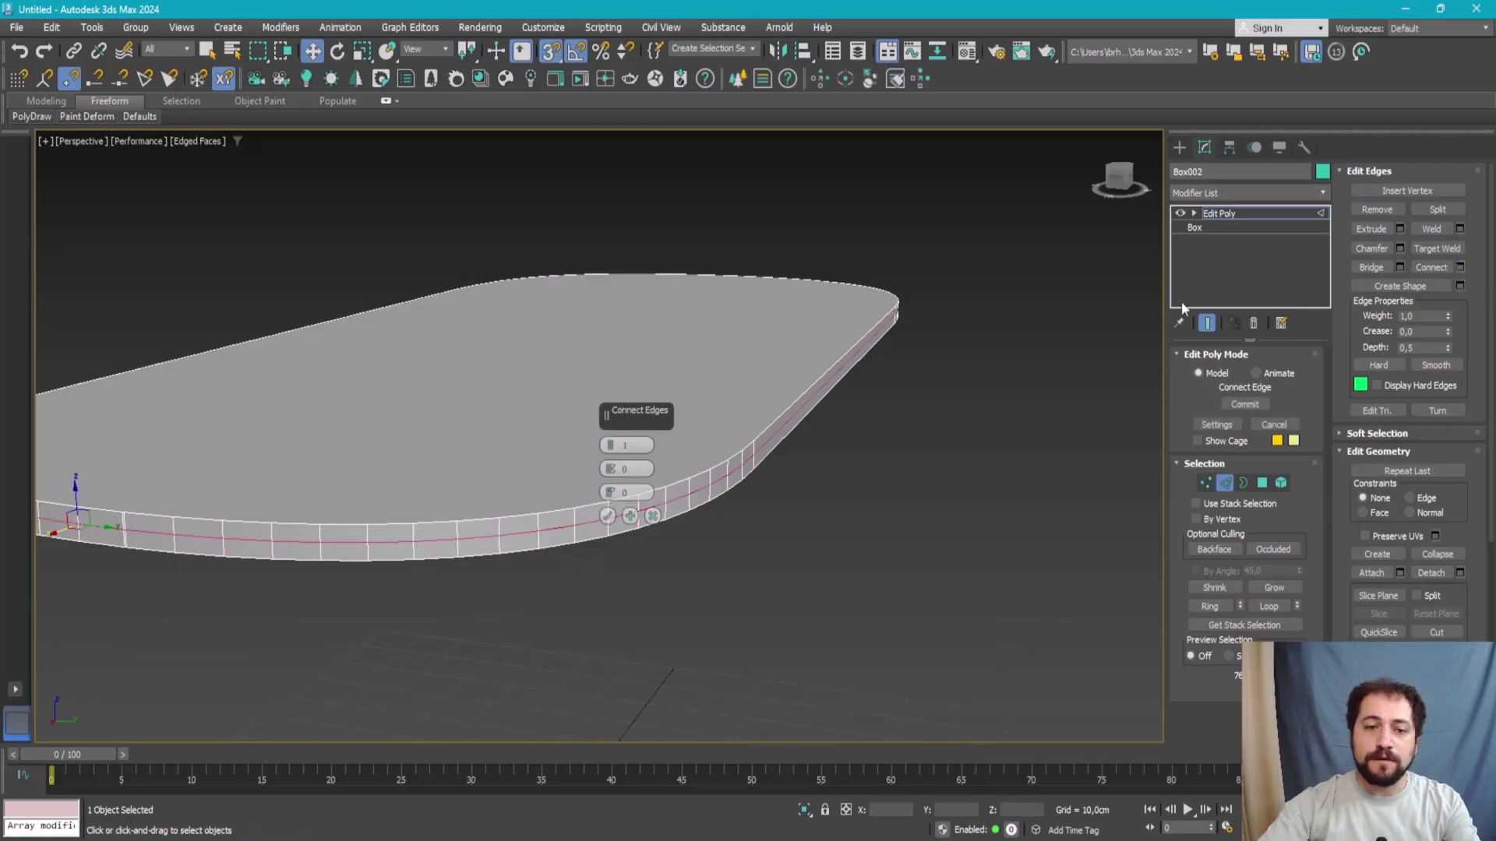
click(607, 516)
key(alt+Tab)
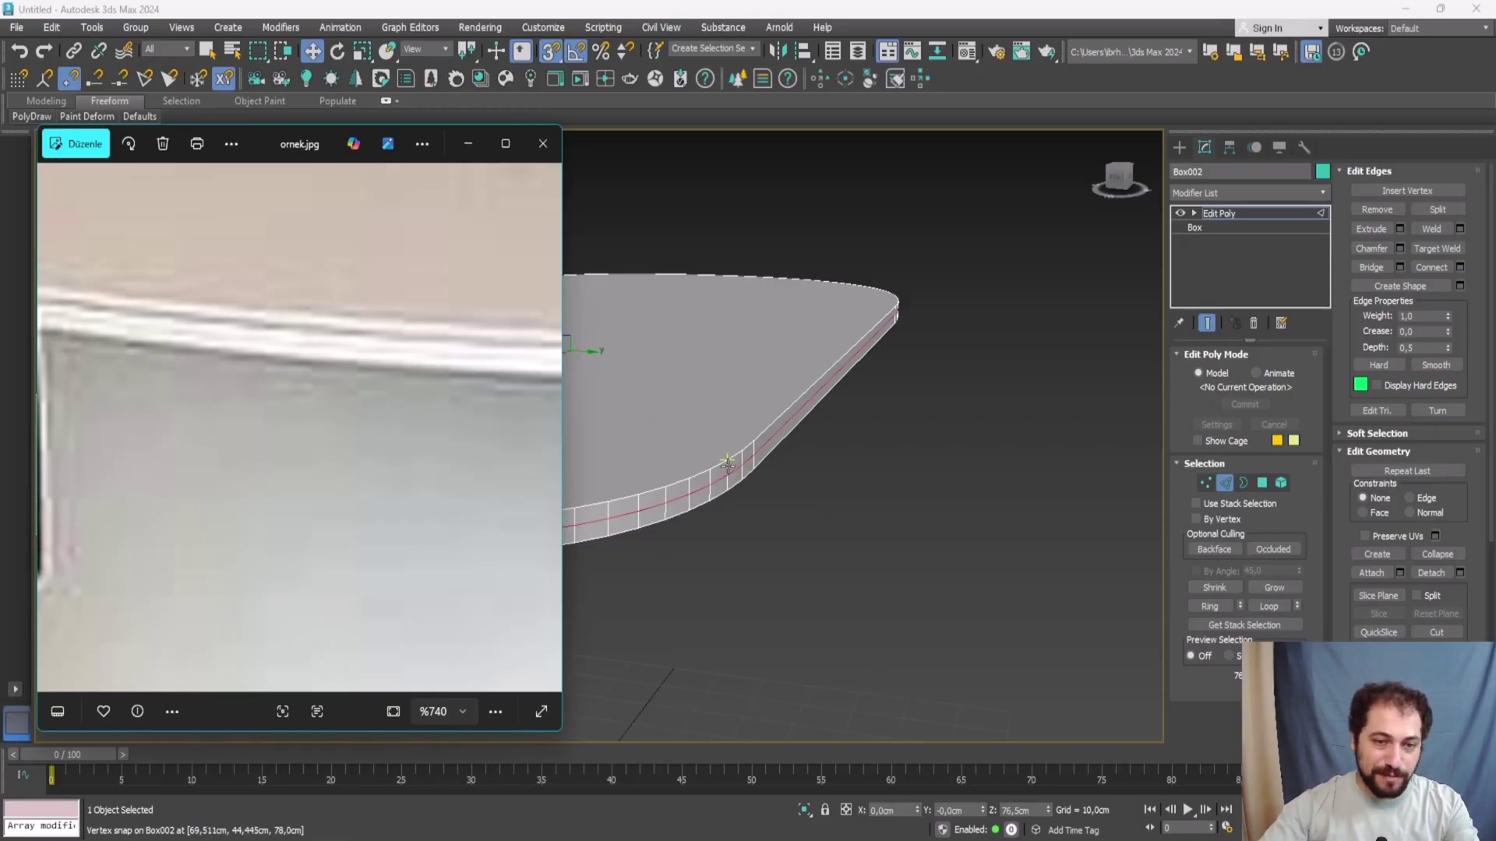
key(alt+Tab)
scroll(810, 459, up, 5)
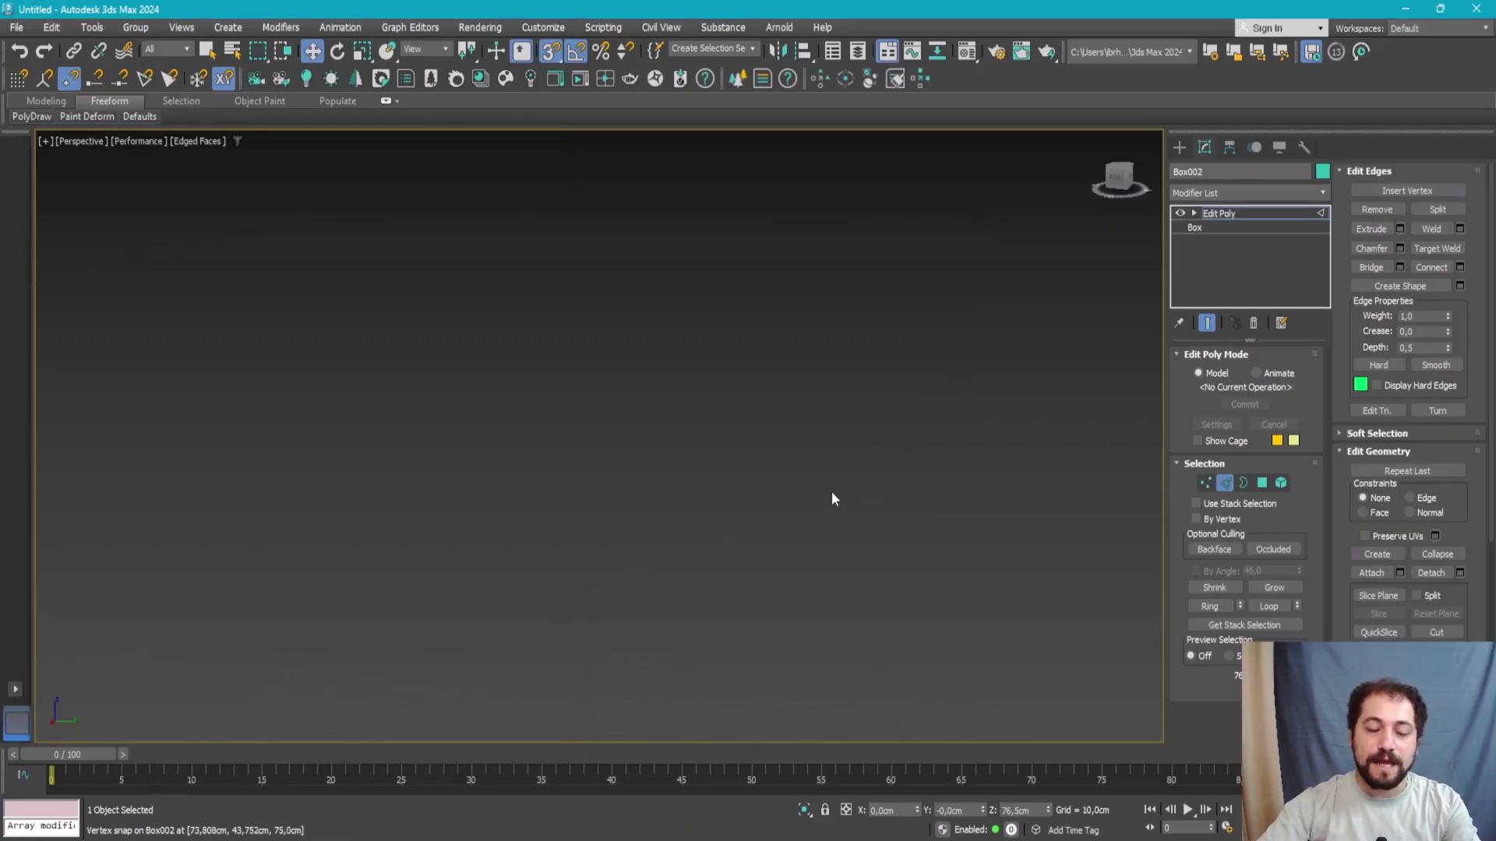
scroll(830, 490, up, 3)
scroll(795, 423, down, 5)
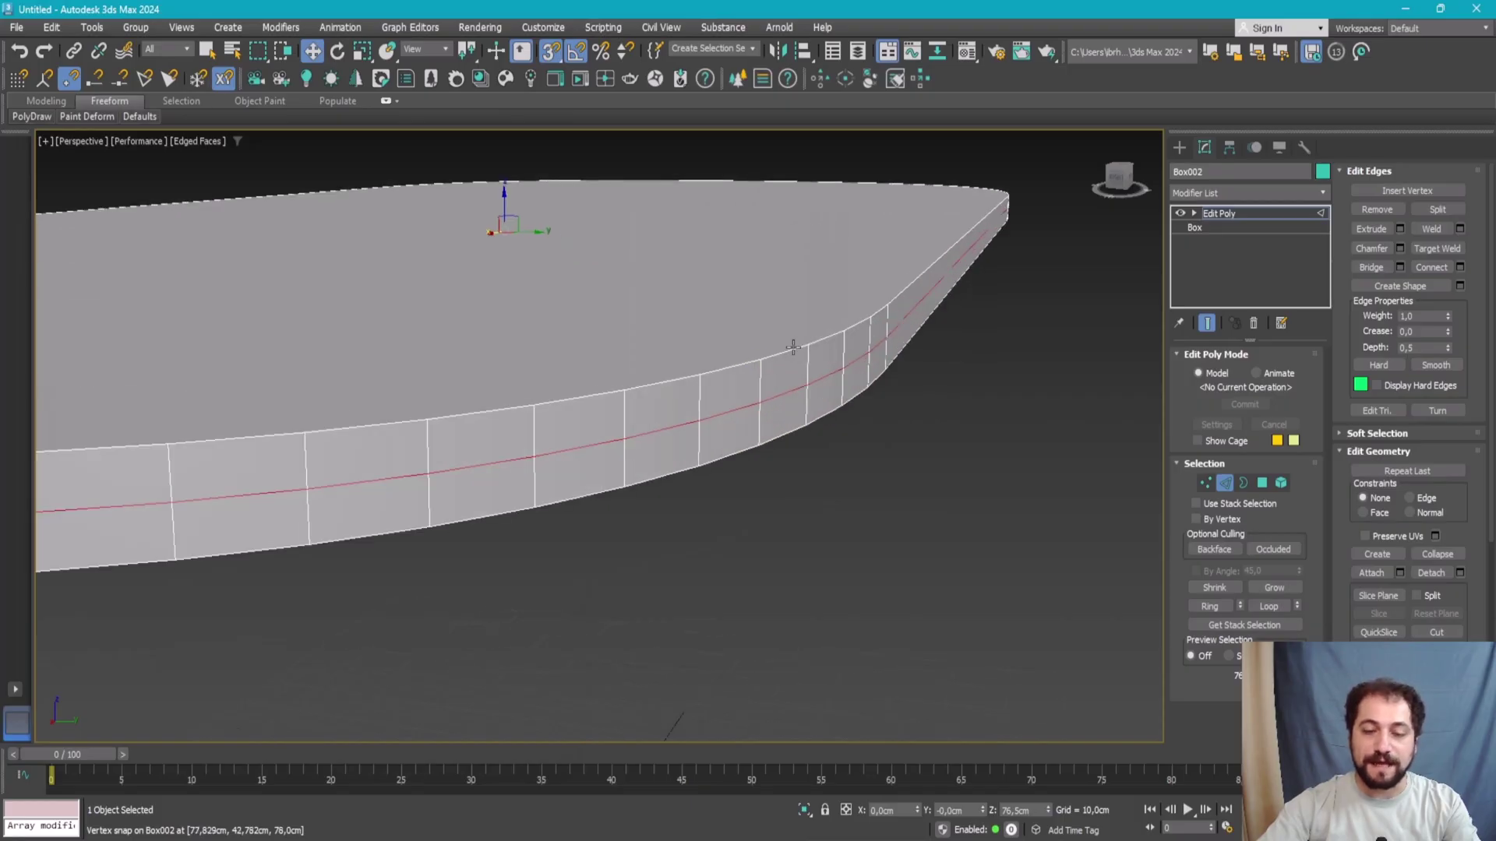
- Loop-select the lower side band polygons and scale them slightly outward
click(1263, 483)
click(814, 405)
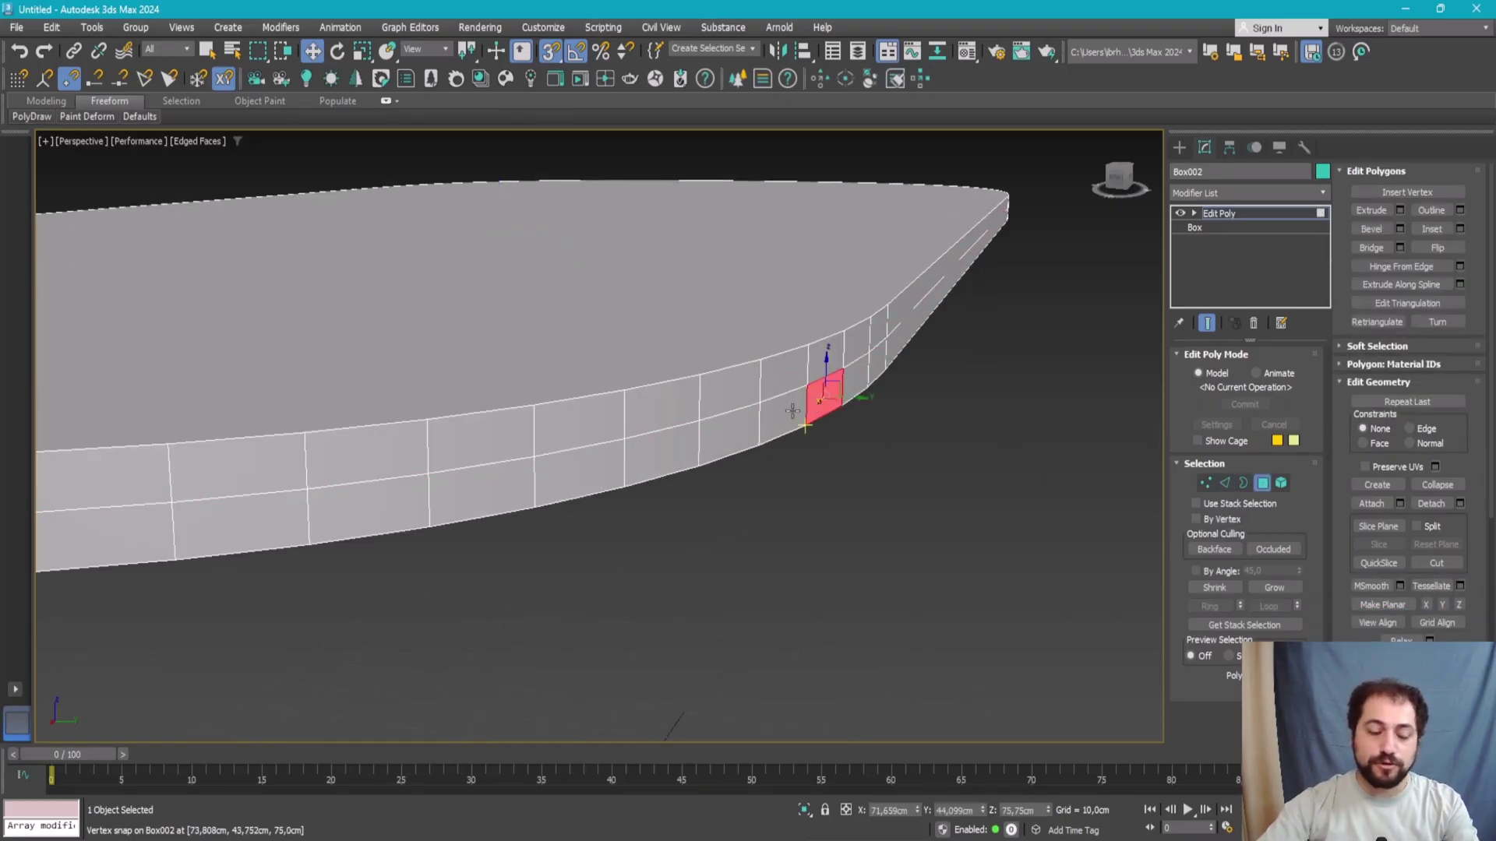
shift+click(792, 410)
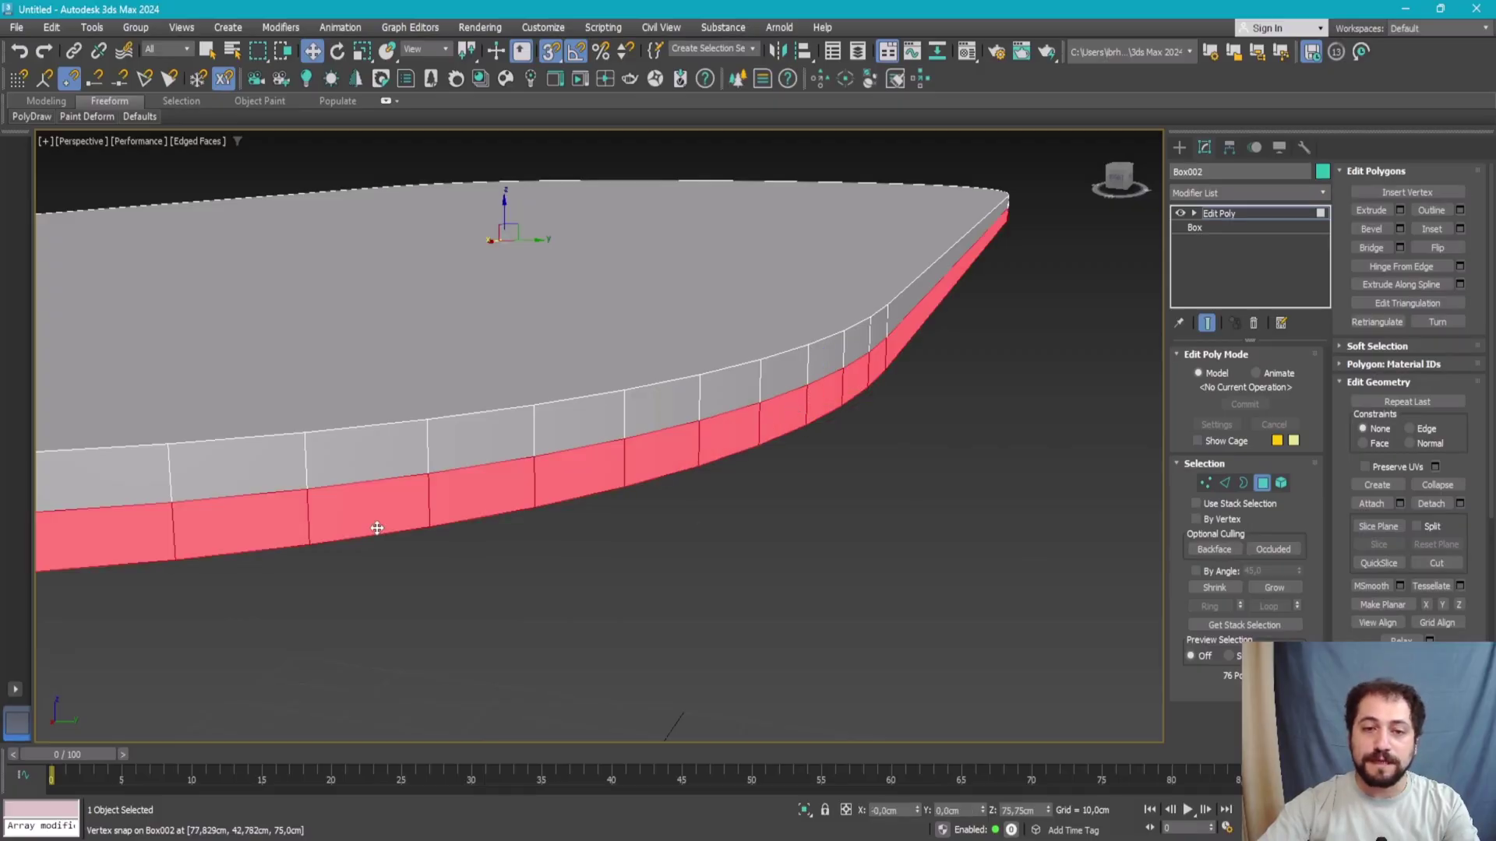
key(r)
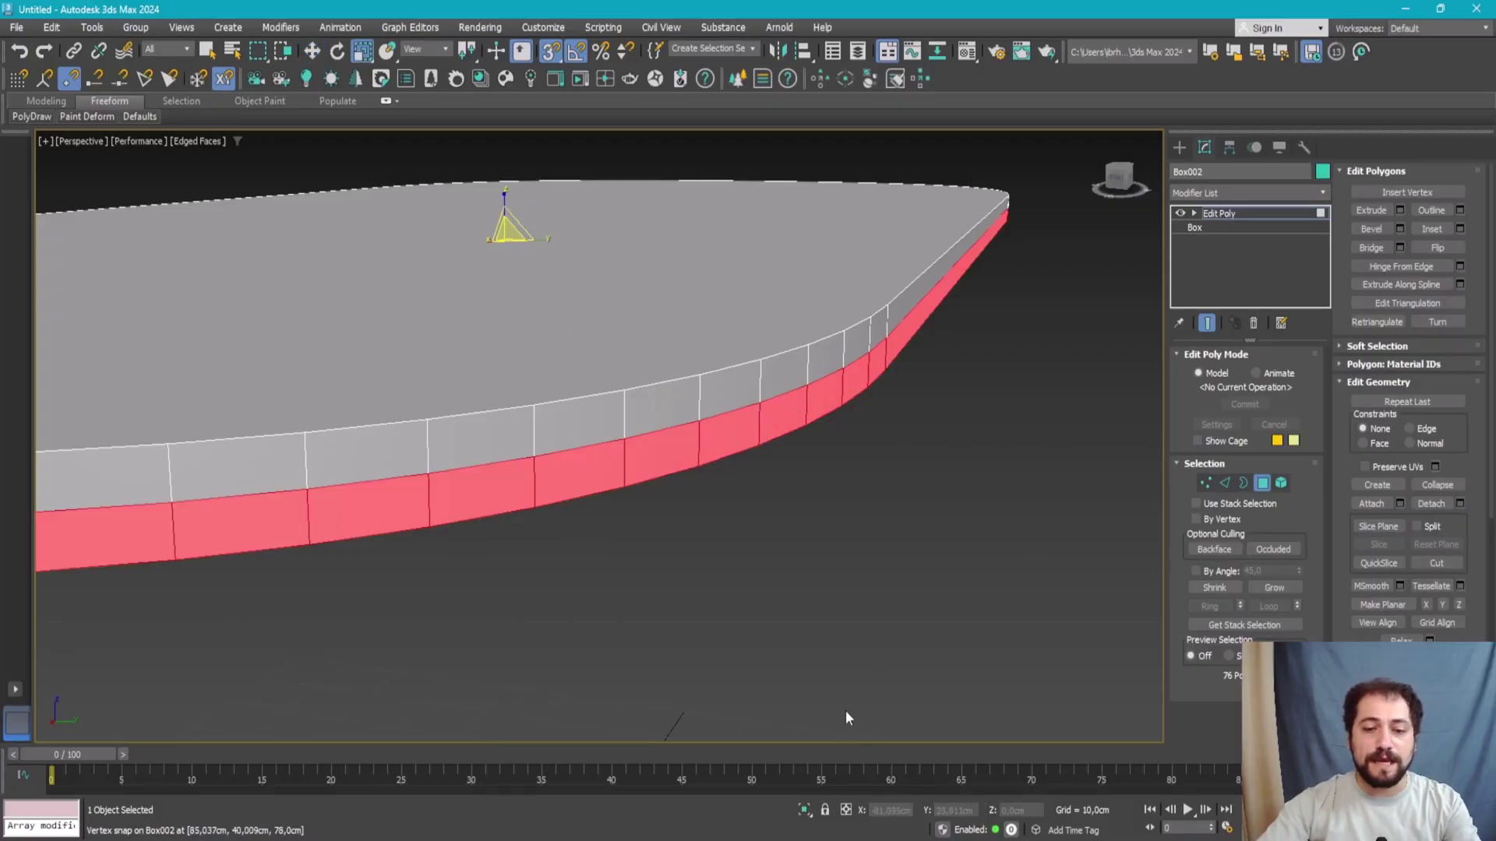
click(846, 810)
drag(918, 810, 915, 789)
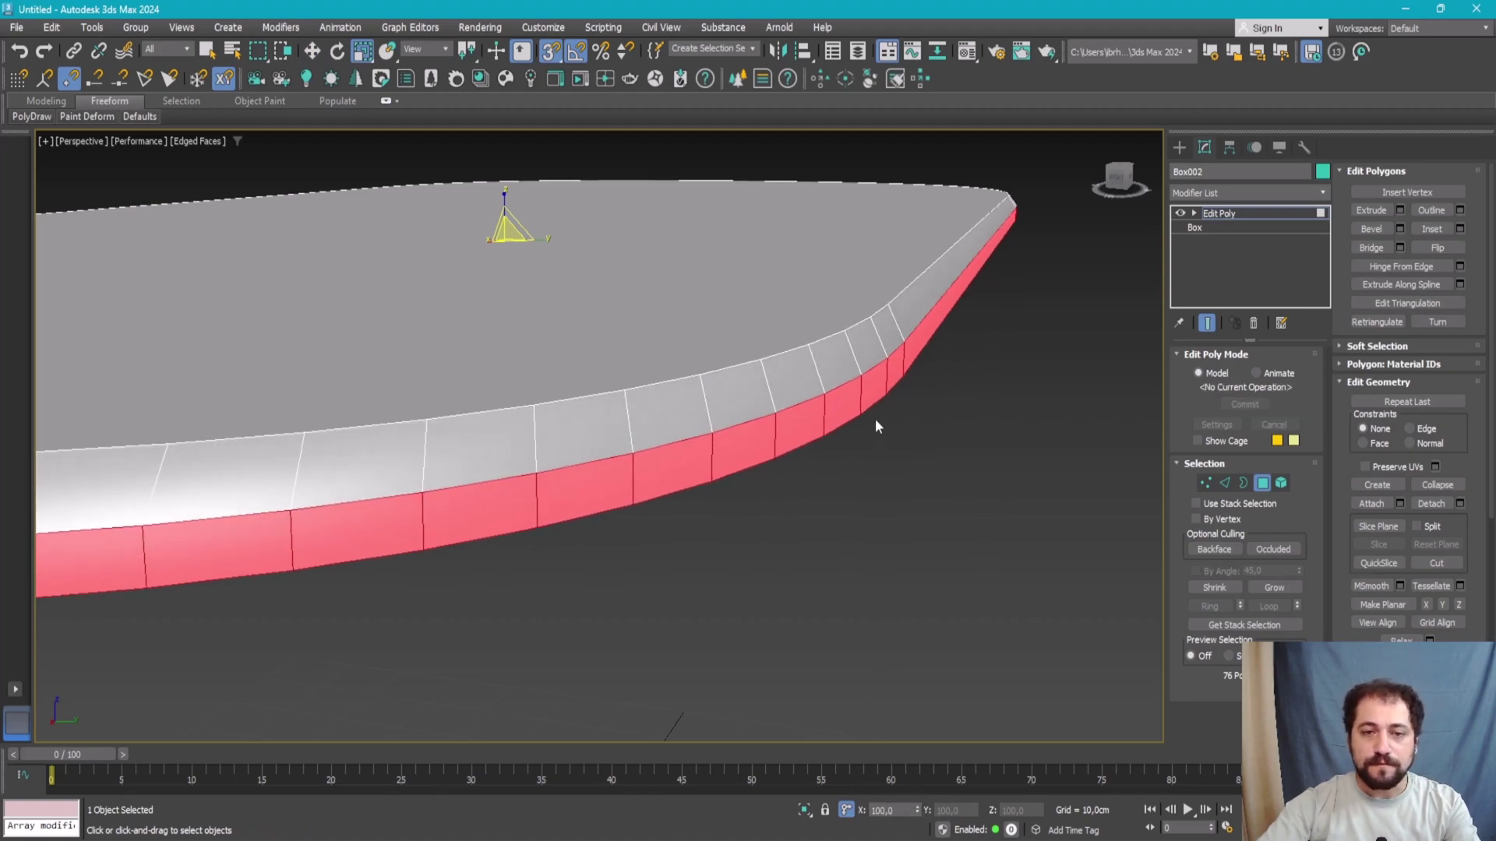
- Return to Edge level and undo the last two changes to the side band
key(2)
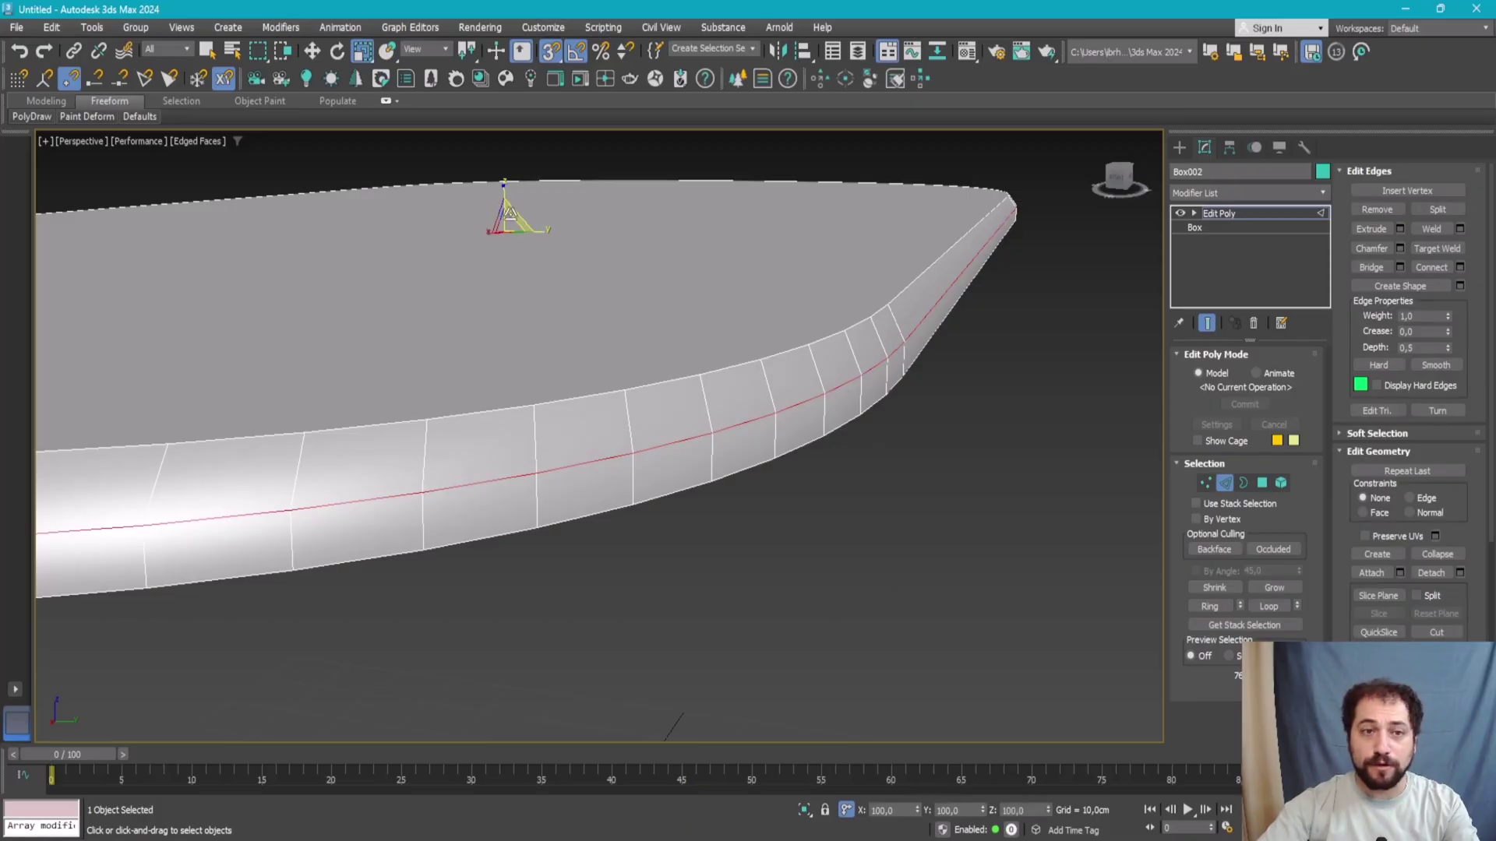
key(ctrl+z)
key(ctrl+z)
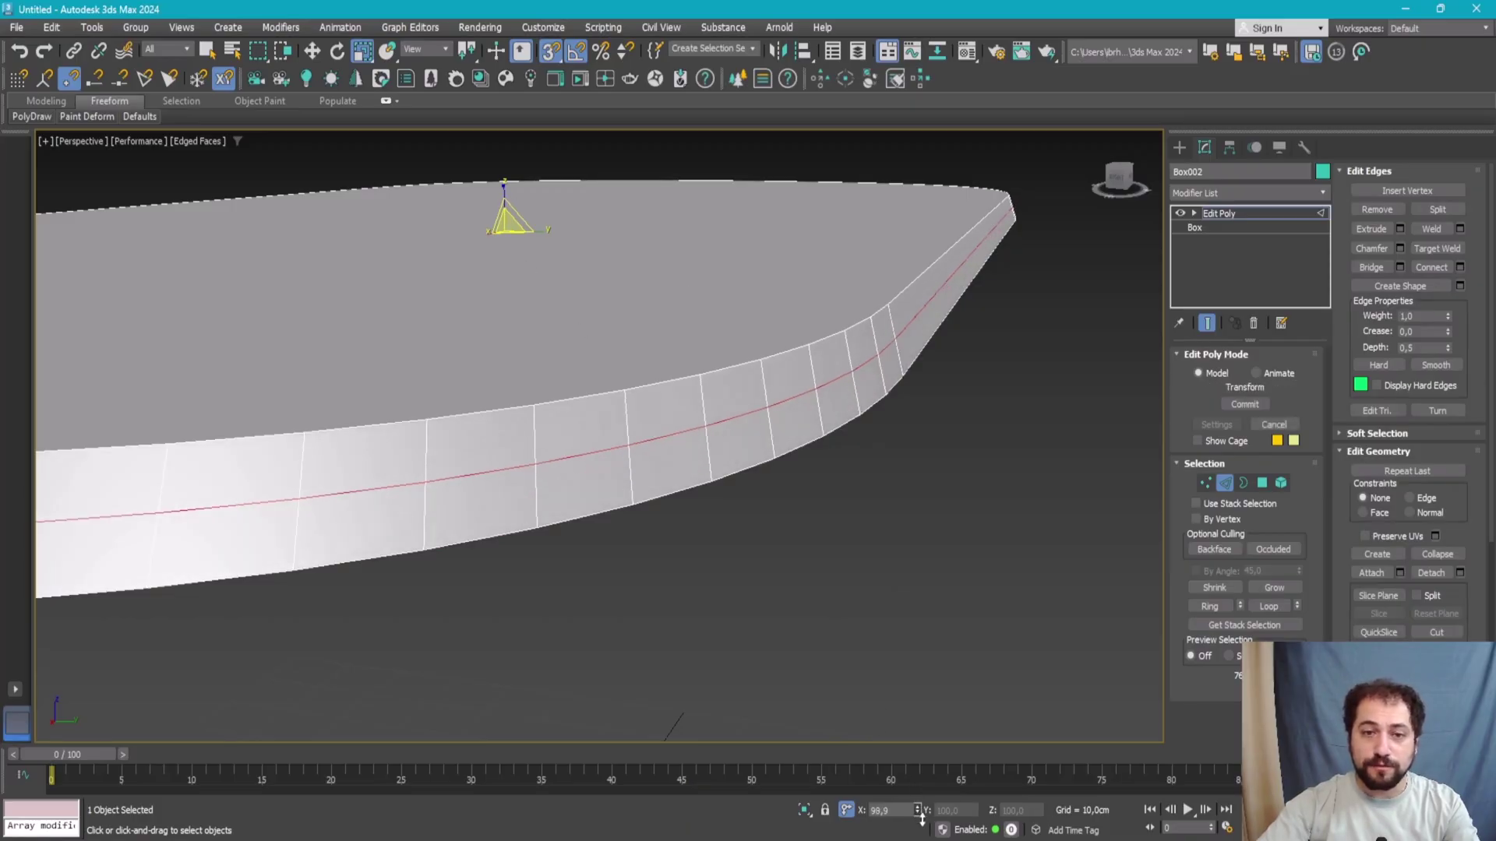
key(ctrl+z)
scroll(838, 497, down, 3)
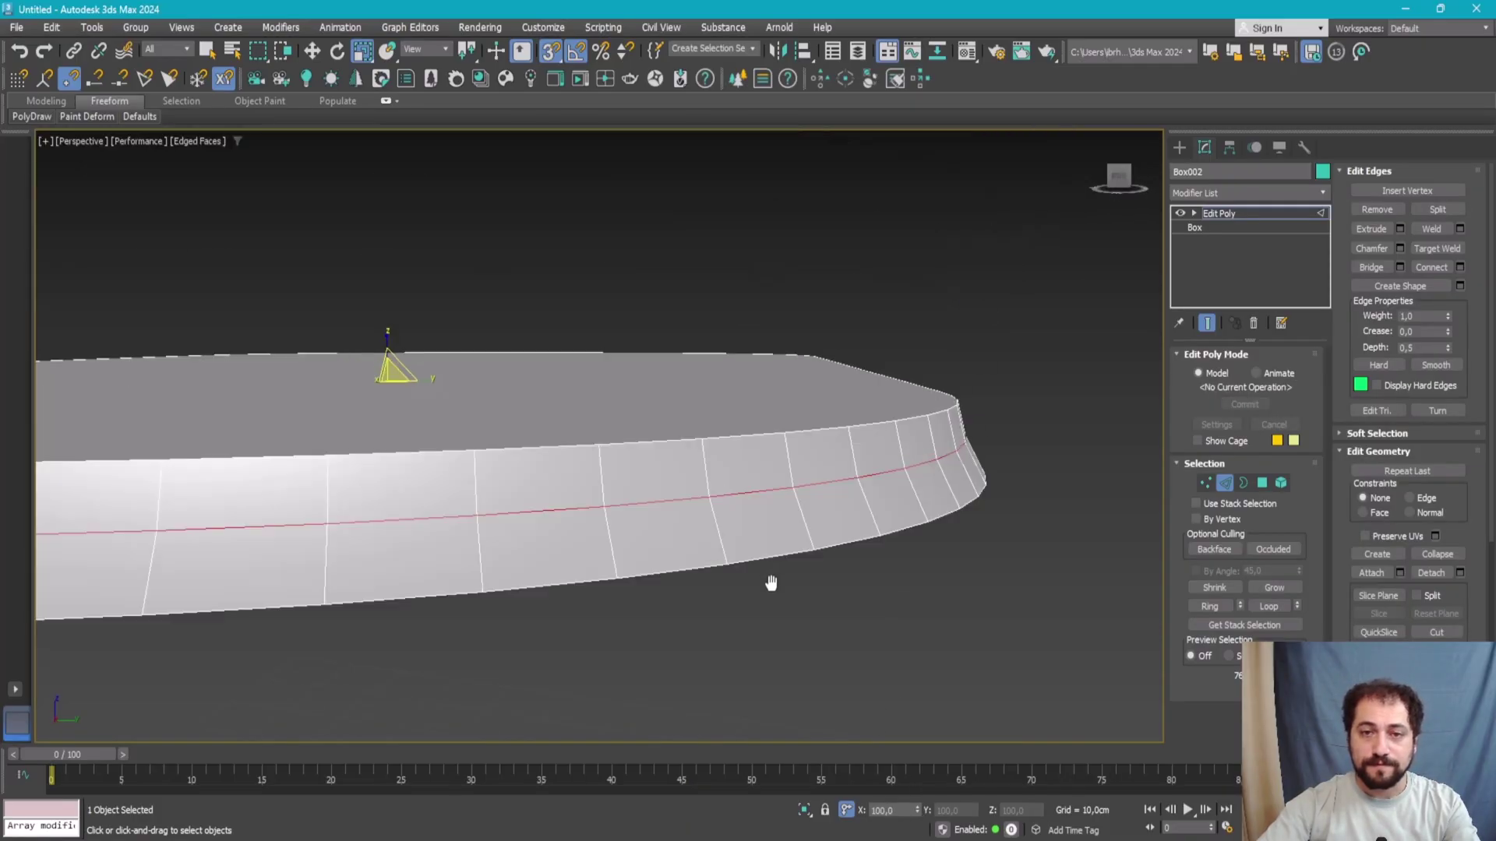
key(alt+w)
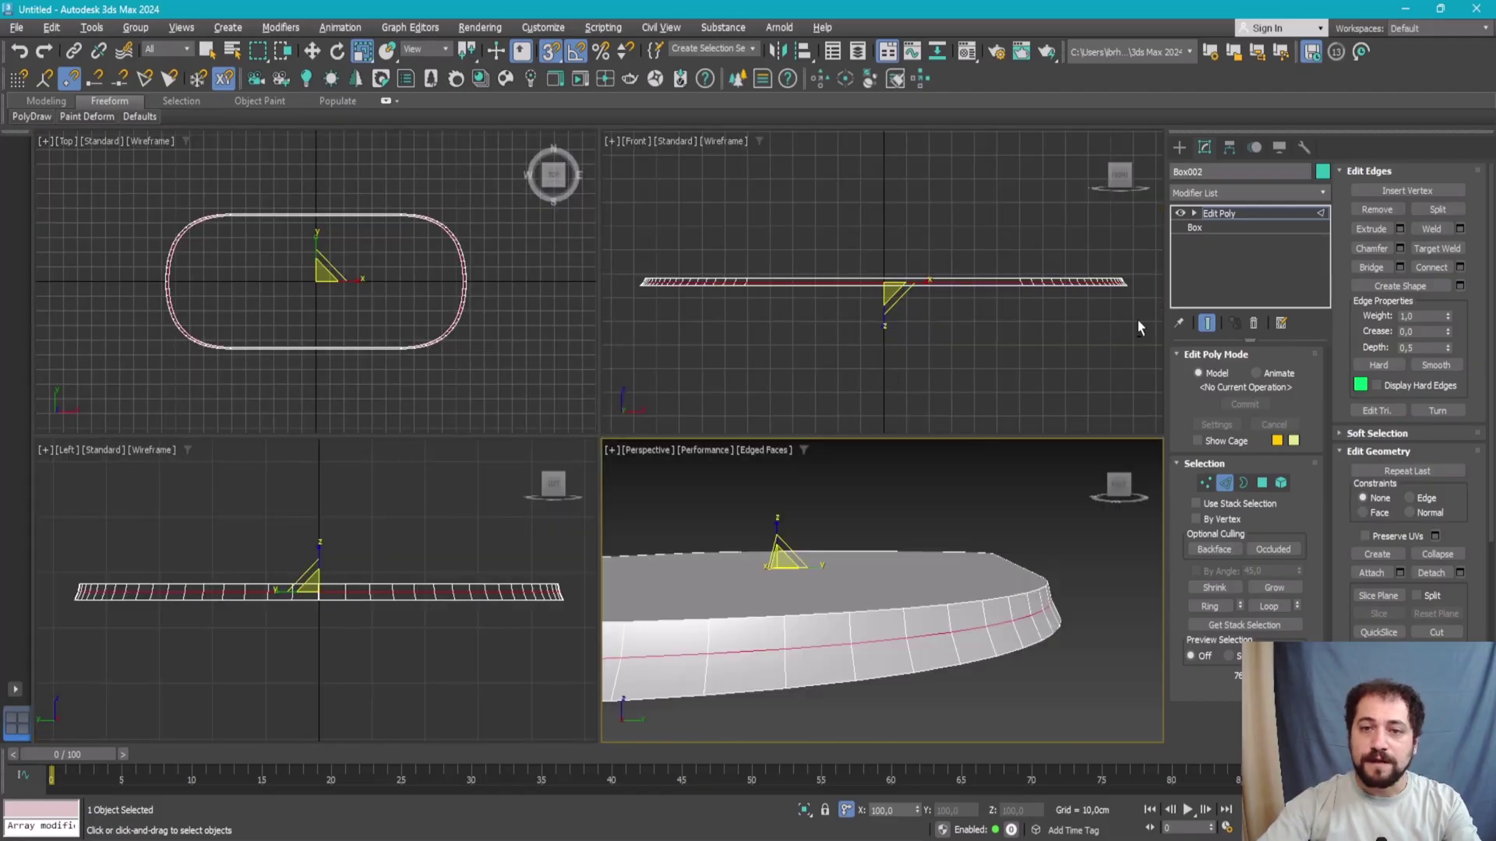
- Maximize the Front view and compare it with the reference photo
key(alt+w)
scroll(993, 604, up, 3)
key(alt+Tab)
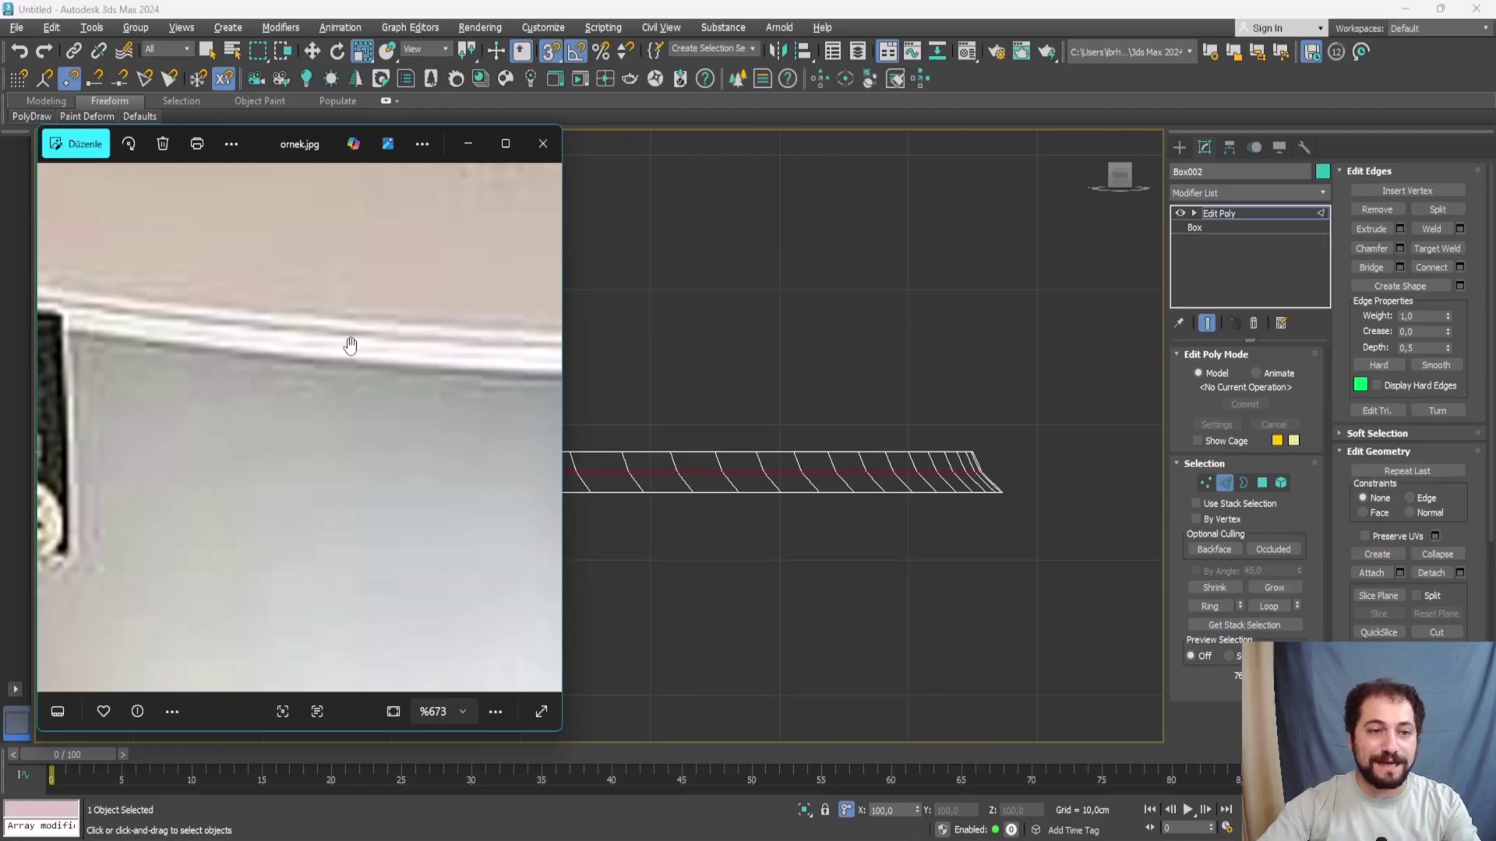
key(alt+Tab)
- Maximize the Perspective view and orbit above the tabletop
key(alt+w)
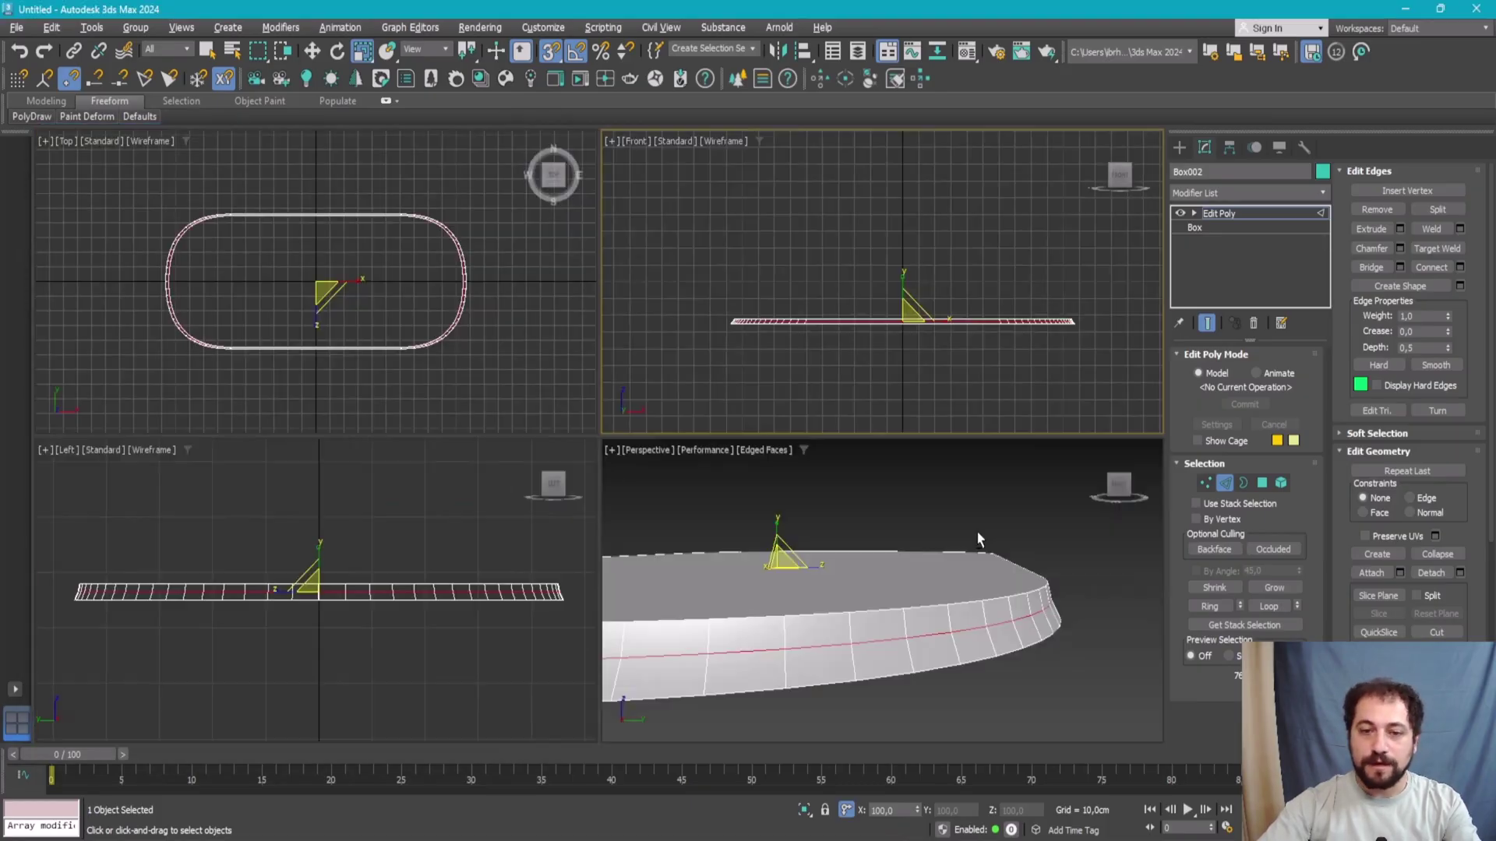
right_click(975, 531)
key(alt+w)
mouse_move(979, 580)
alt+middle_down()
mouse_move(878, 444)
mouse_move(844, 434)
alt+middle_up()
scroll(866, 377, down, 4)
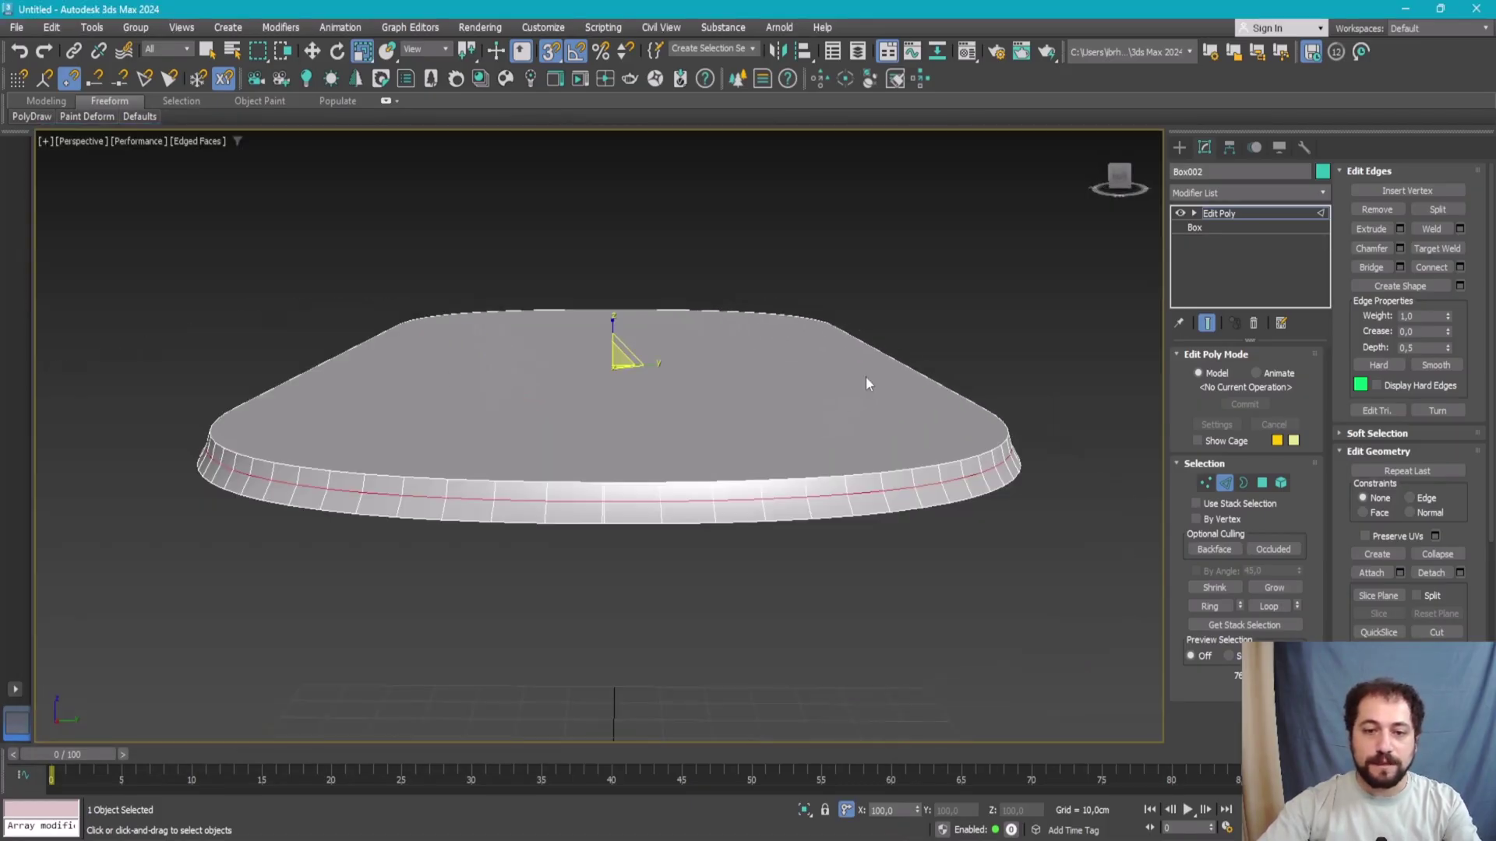
scroll(724, 378, up, 3)
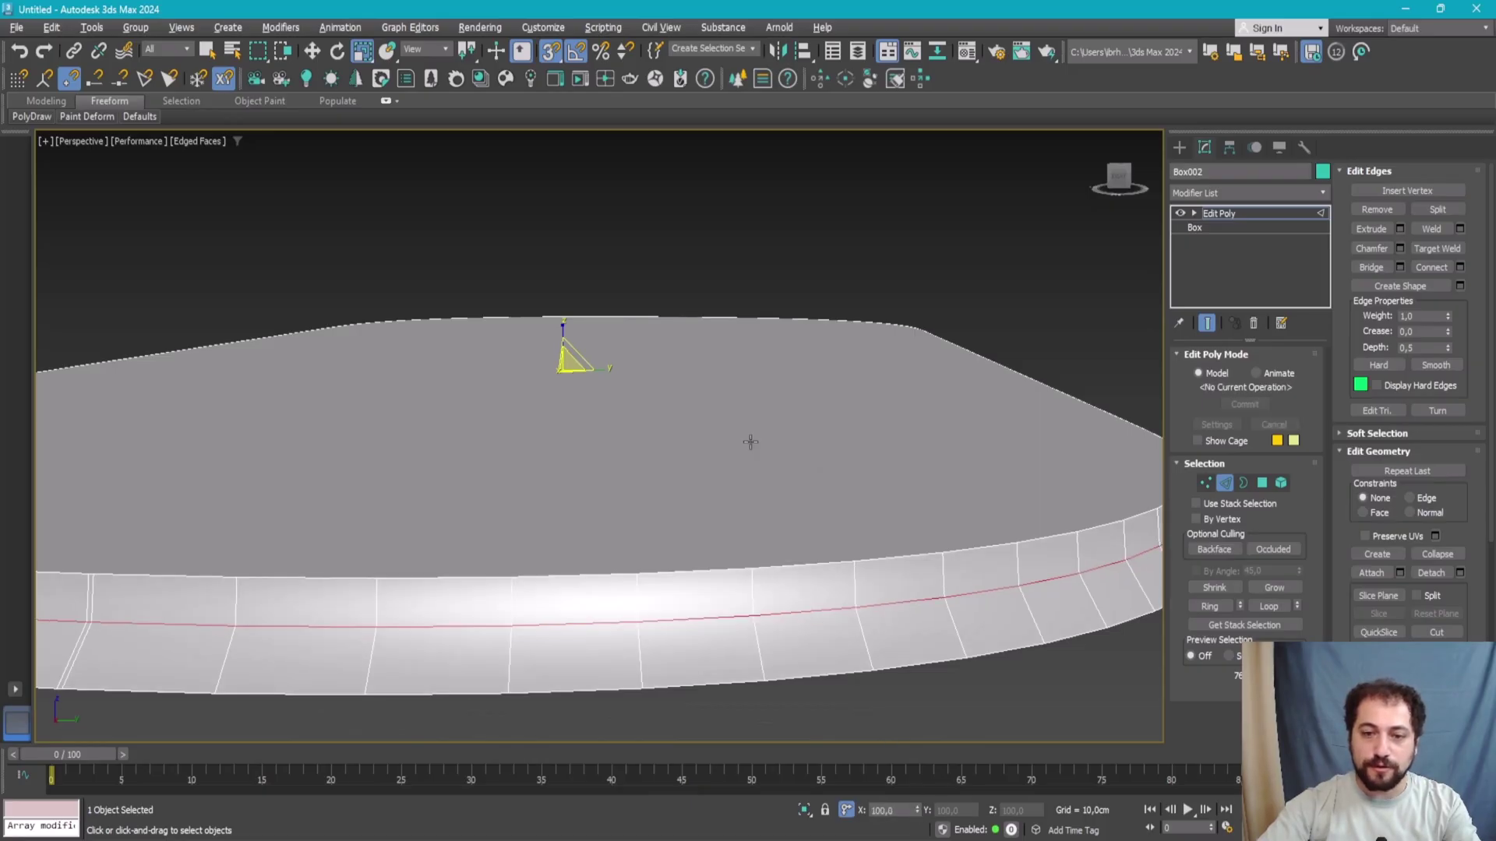
- Check the tabletop from the Top view, then zoom in closely on its edge in Perspective
key(t)
scroll(941, 338, up, 5)
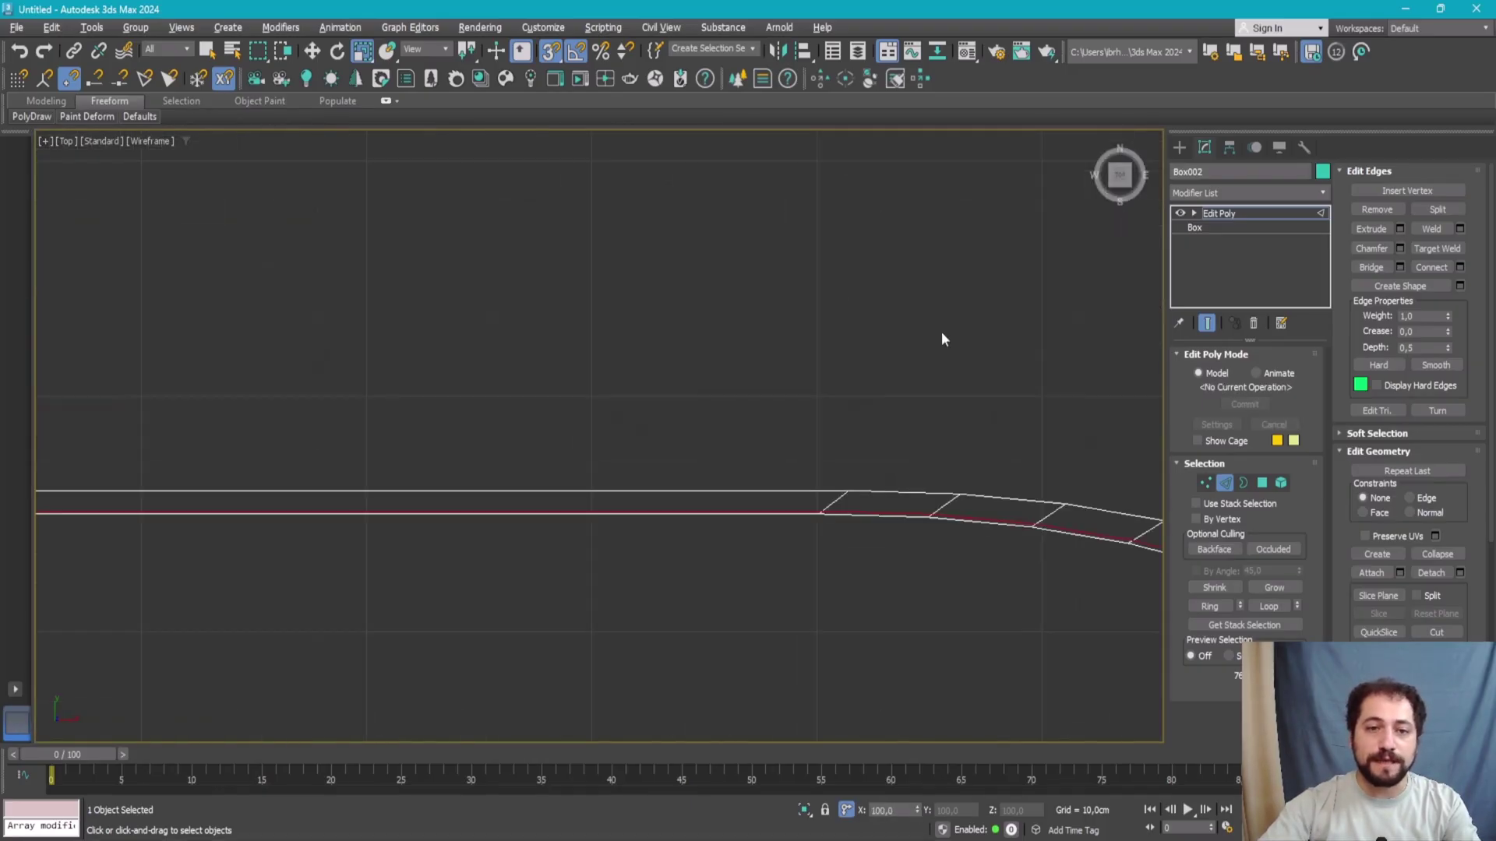
scroll(863, 478, up, 2)
scroll(863, 479, up, 1)
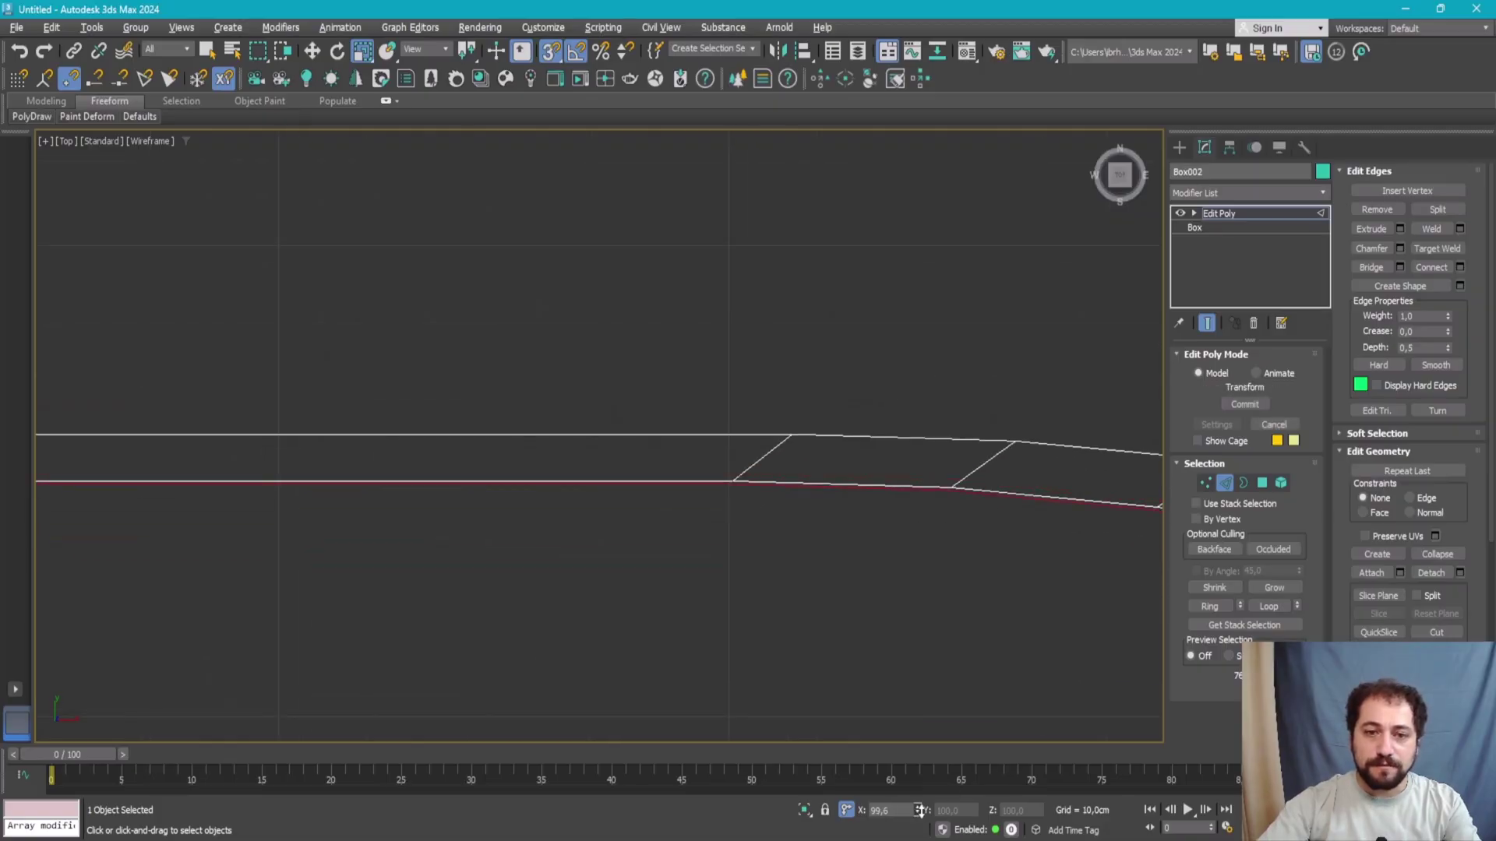
key(alt+w)
key(alt+w)
scroll(844, 499, down, 3)
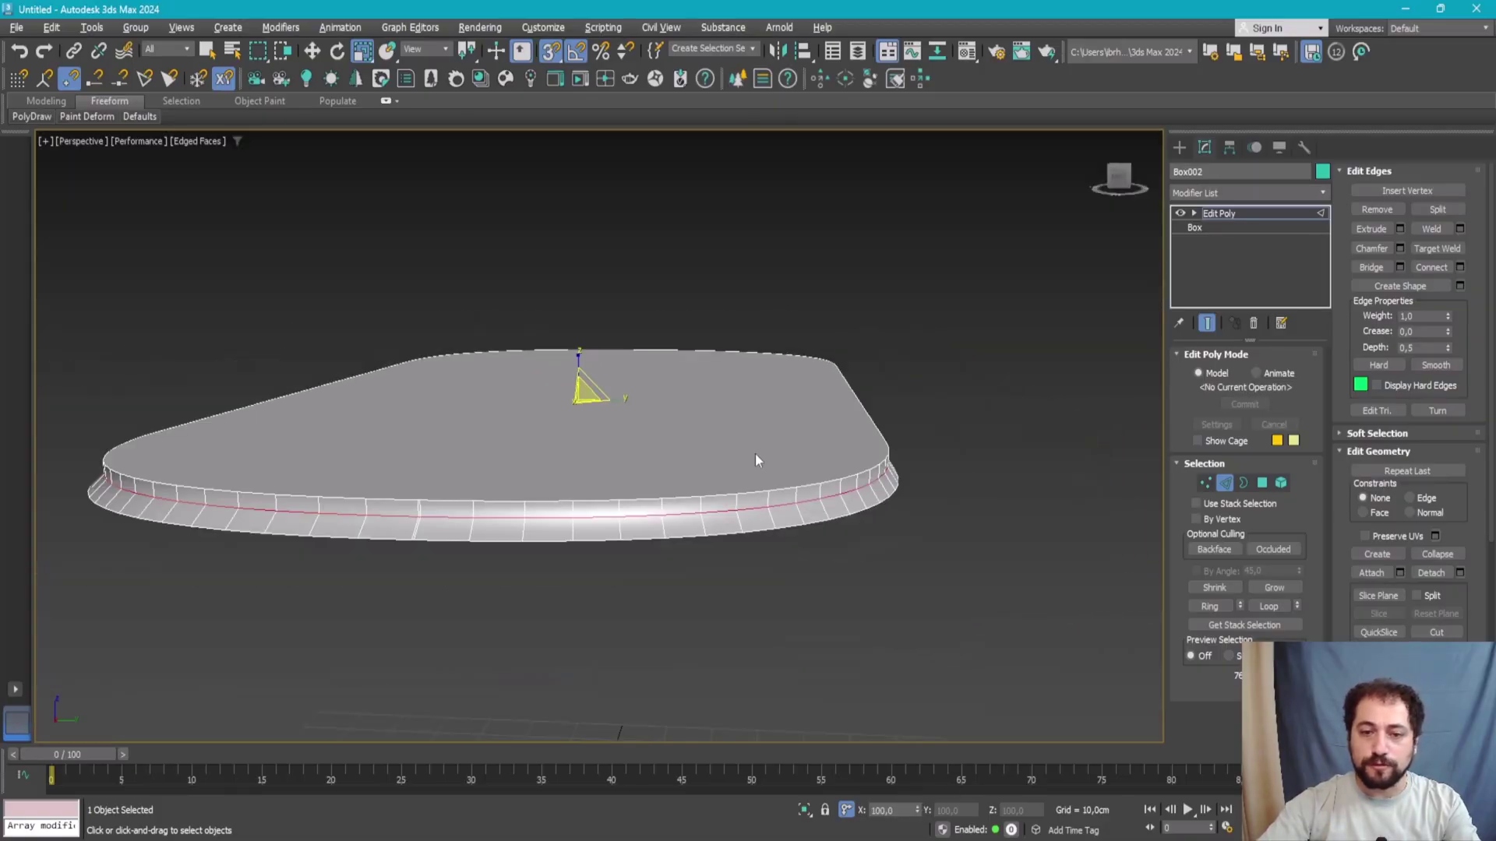
alt+middle_drag(755, 452, 773, 432)
scroll(773, 431, up, 2)
scroll(842, 470, up, 1)
scroll(842, 470, up, 1)
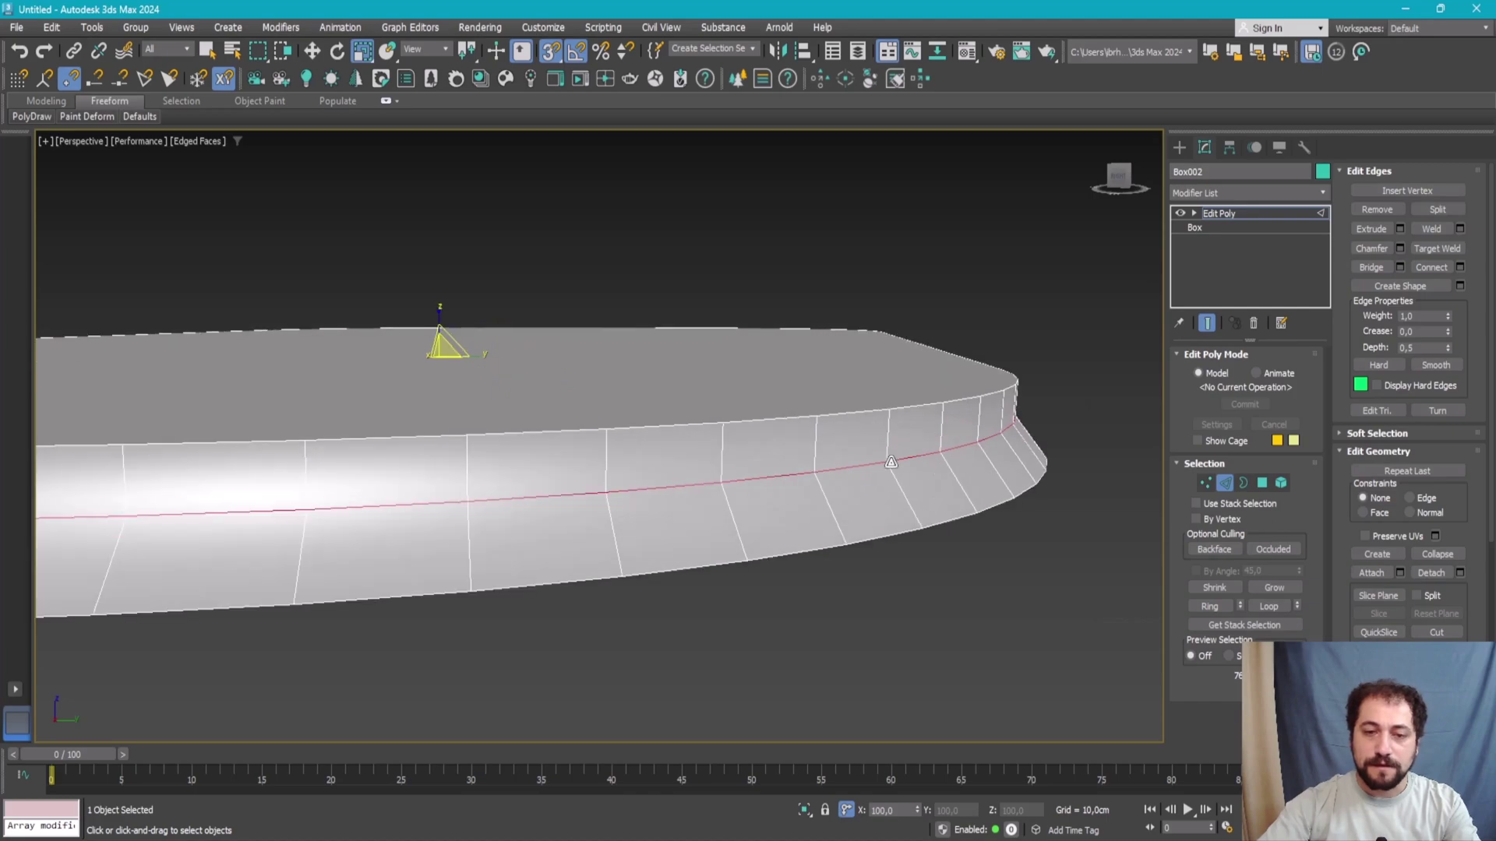
- Chamfer the middle edge loop at 0,458 cm, 5 segments, depth -0,5, compared against the reference photo
click(1399, 248)
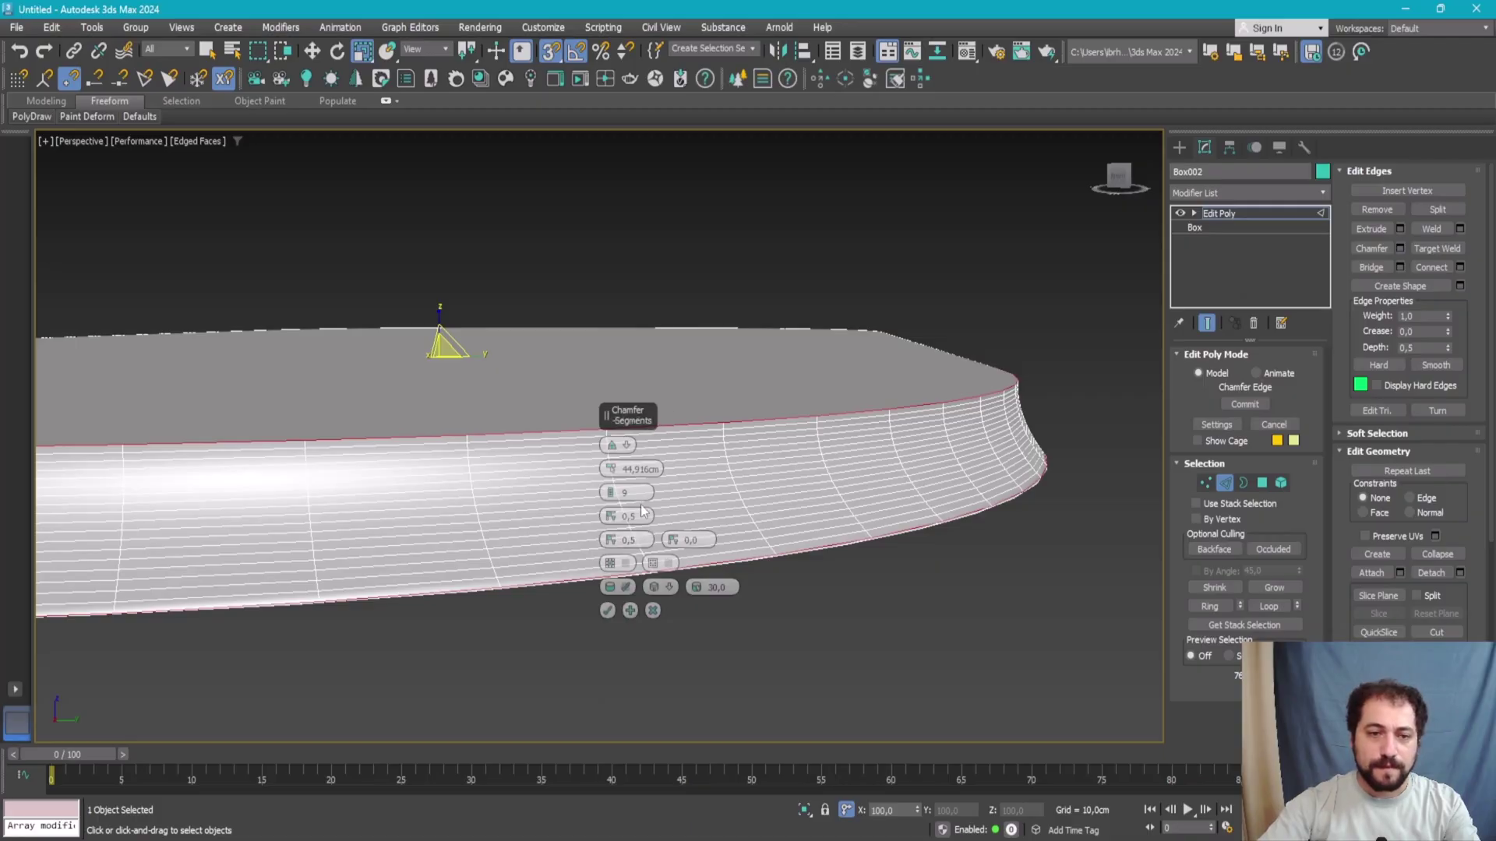
mouse_move(610, 492)
mouse_down()
mouse_move(610, 506)
mouse_move(618, 458)
mouse_up()
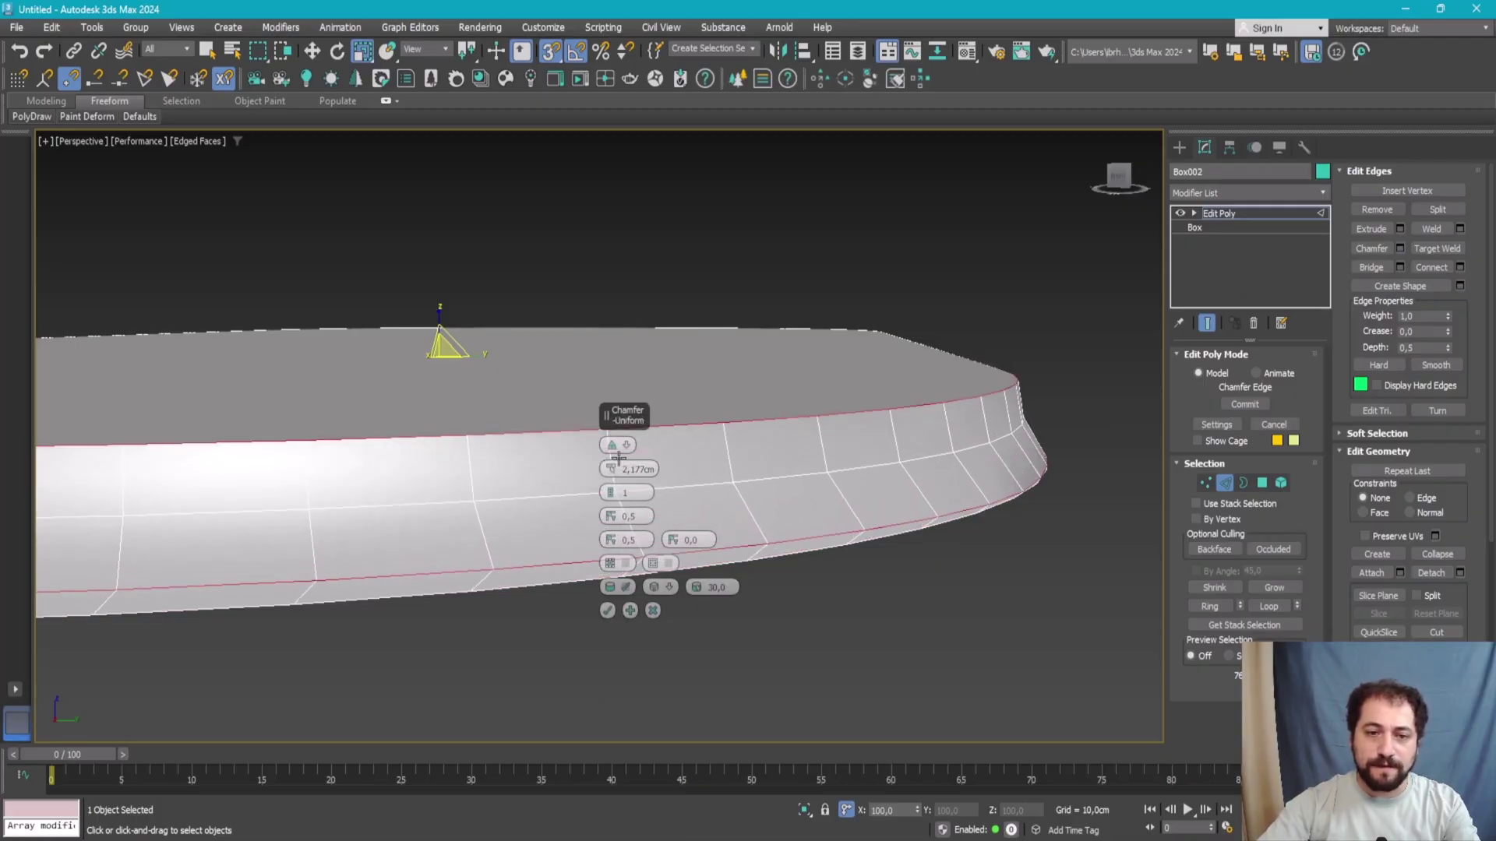
drag(610, 516, 629, 670)
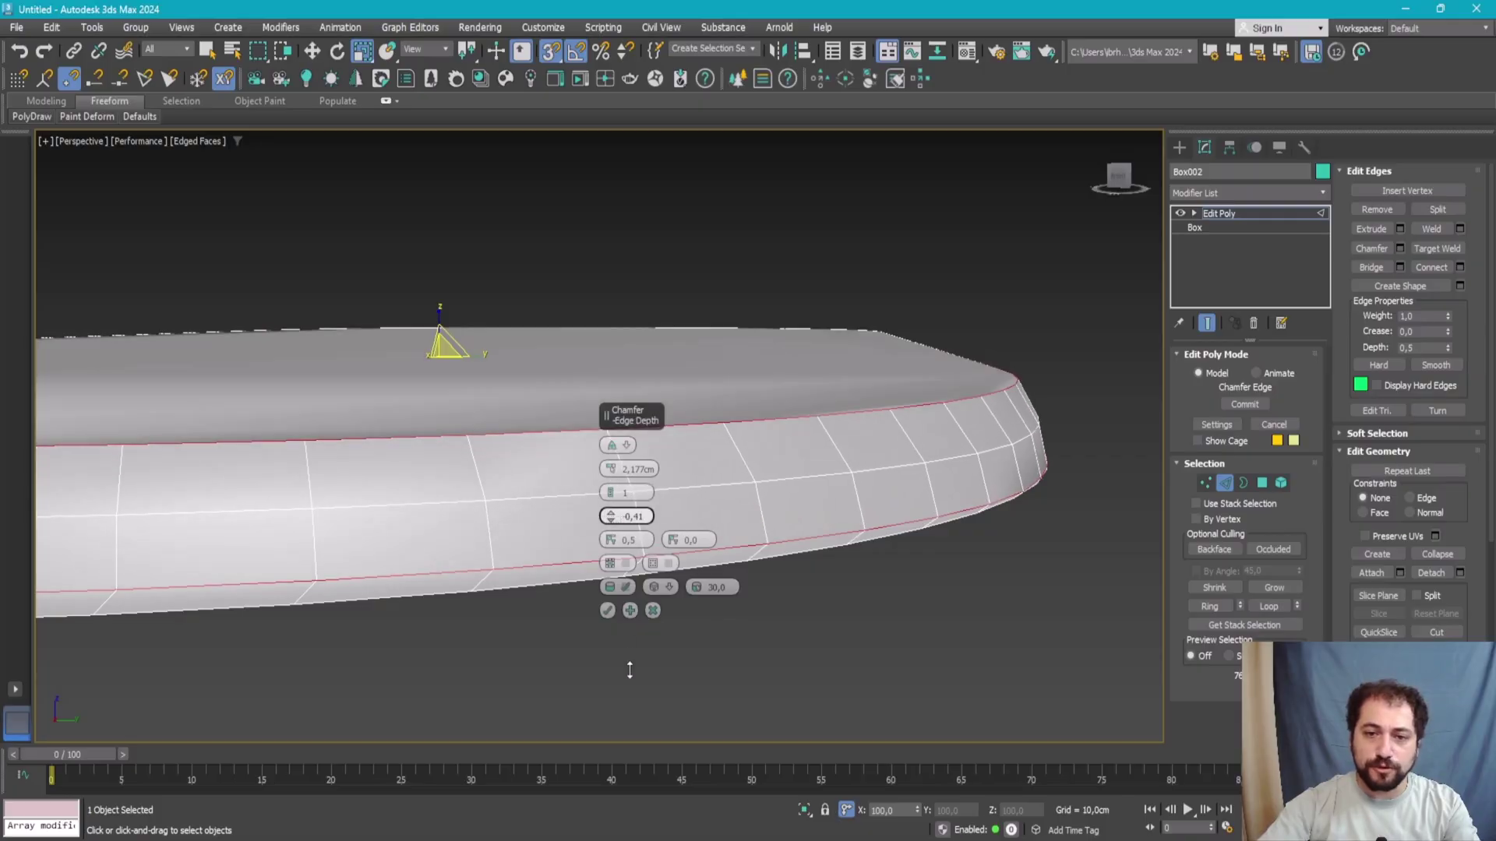
drag(609, 493, 618, 487)
mouse_move(779, 436)
alt+middle_down()
mouse_move(849, 423)
mouse_move(828, 464)
mouse_move(832, 448)
alt+middle_up()
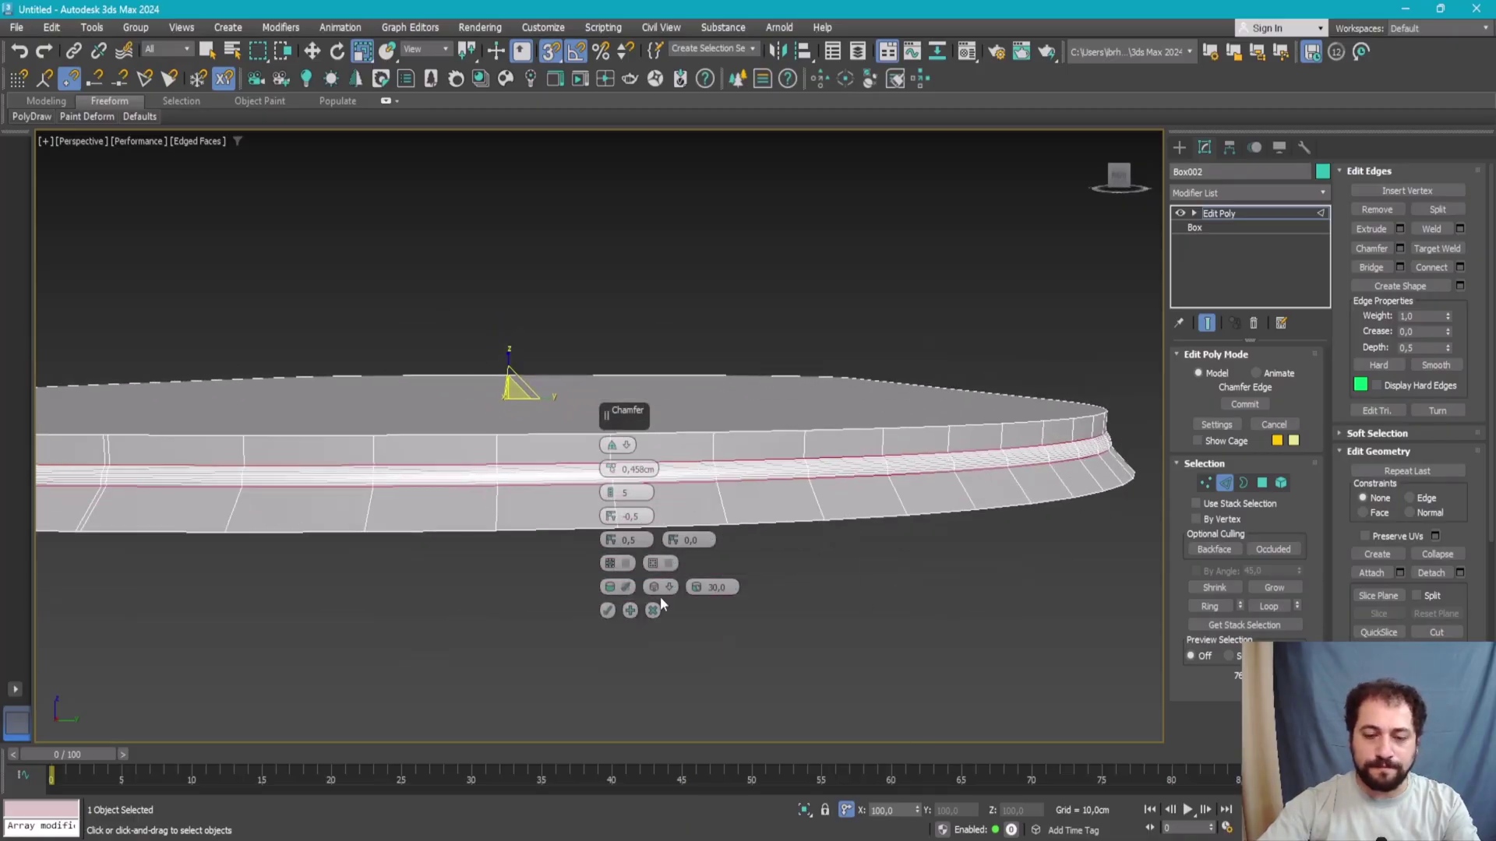
key(alt+Tab)
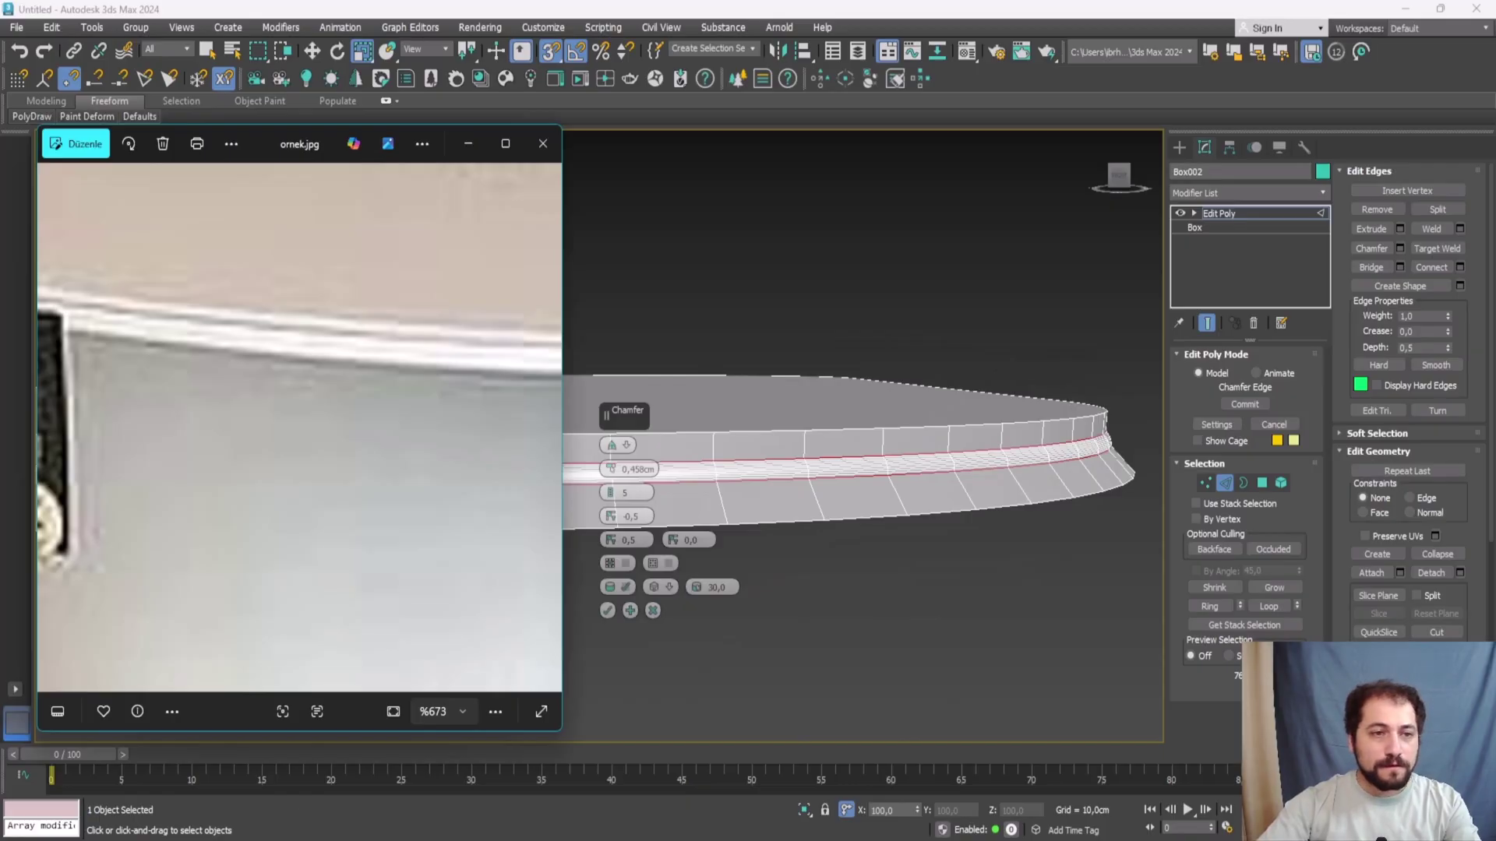
scroll(909, 433, up, 3)
key(alt+Tab)
scroll(799, 441, up, 3)
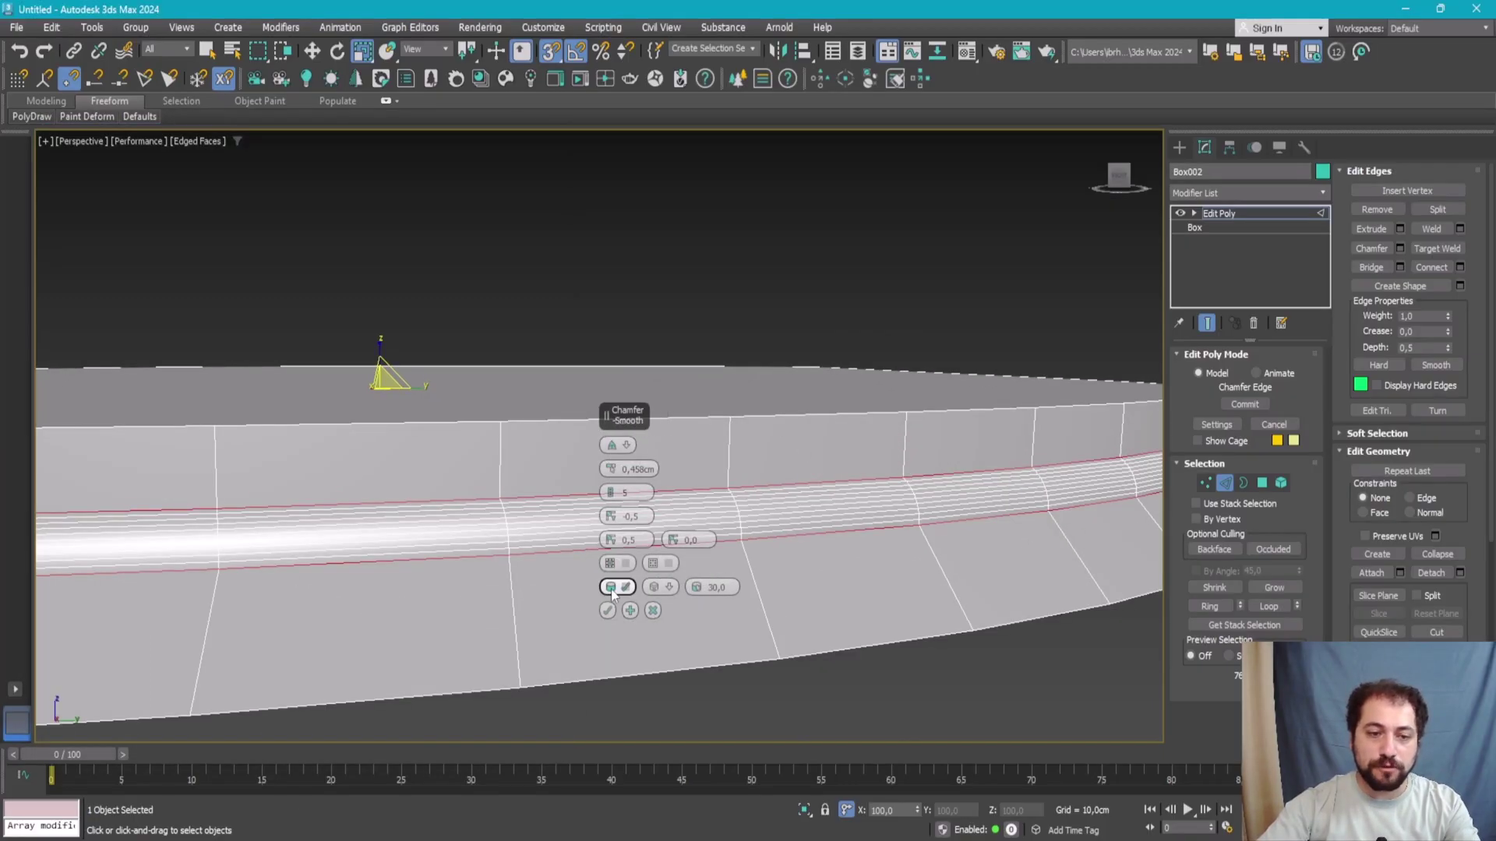
click(608, 610)
- Select the tabletop's bottom edge and maximize the Left viewport
click(702, 419)
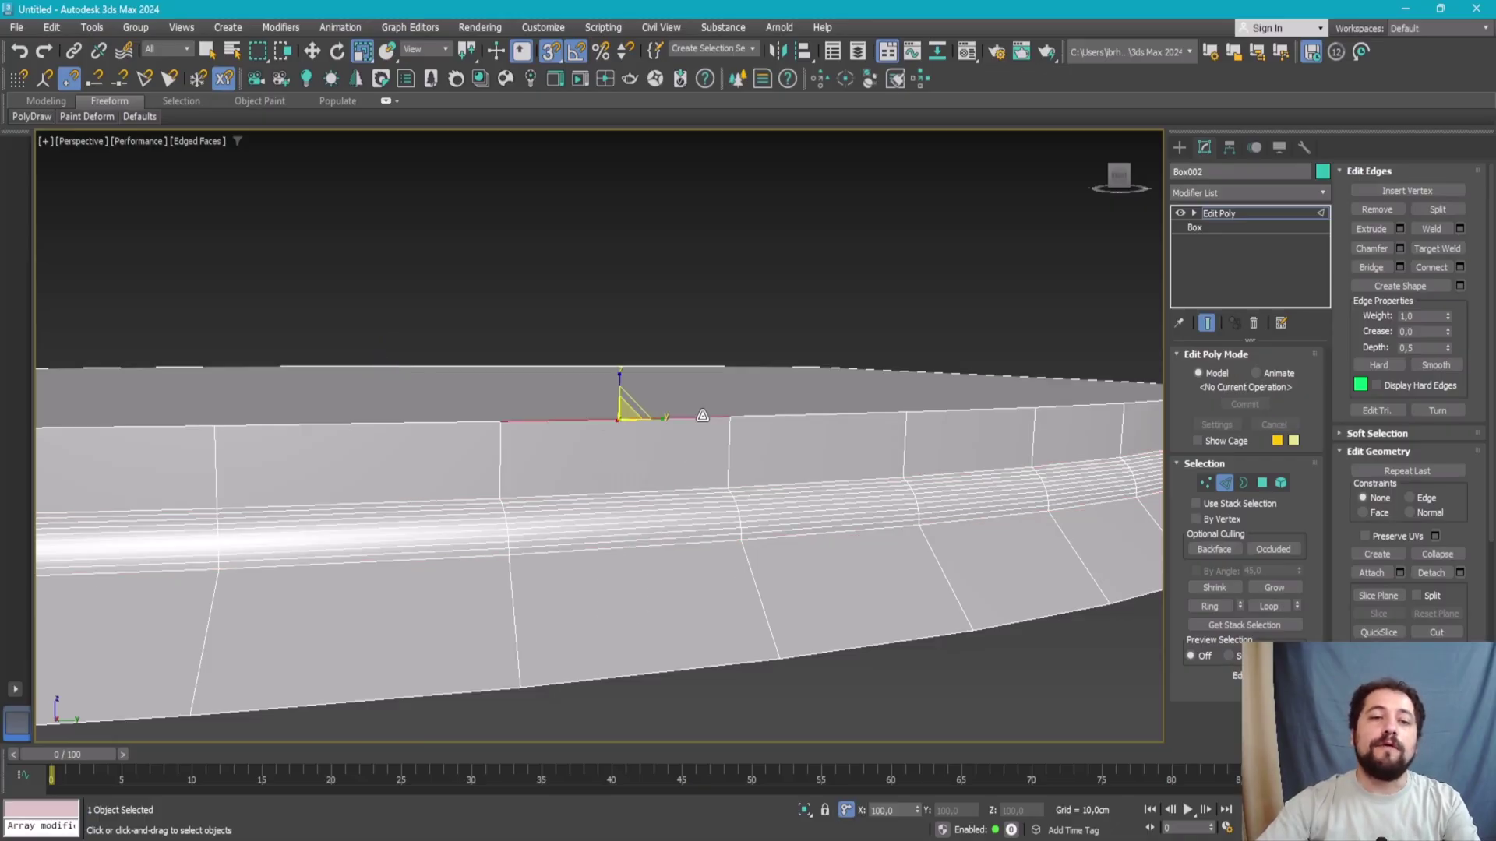
scroll(655, 423, down, 3)
click(740, 521)
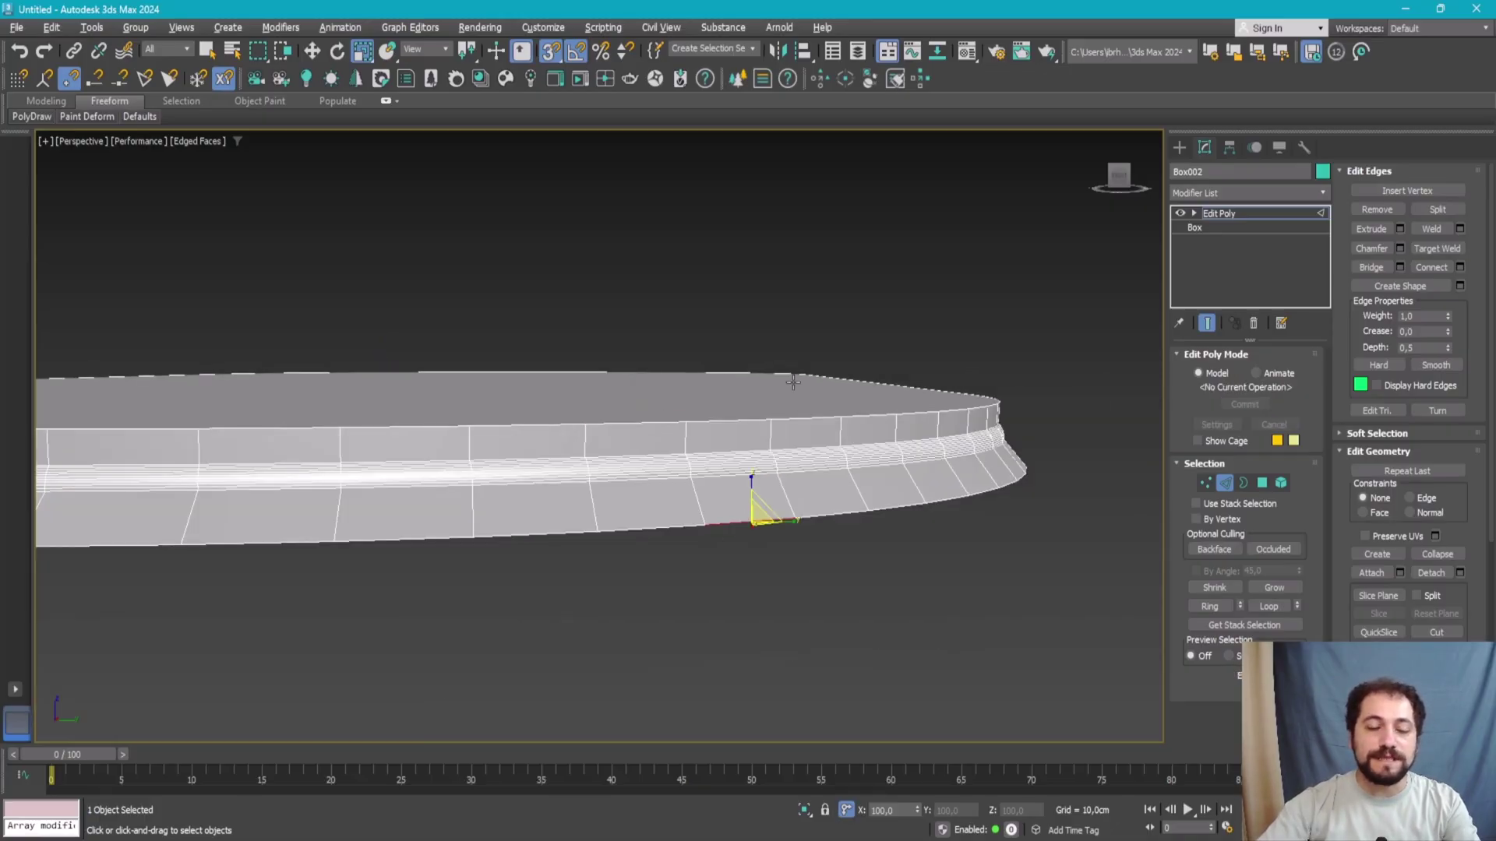
key(f)
key(alt+w)
key(l)
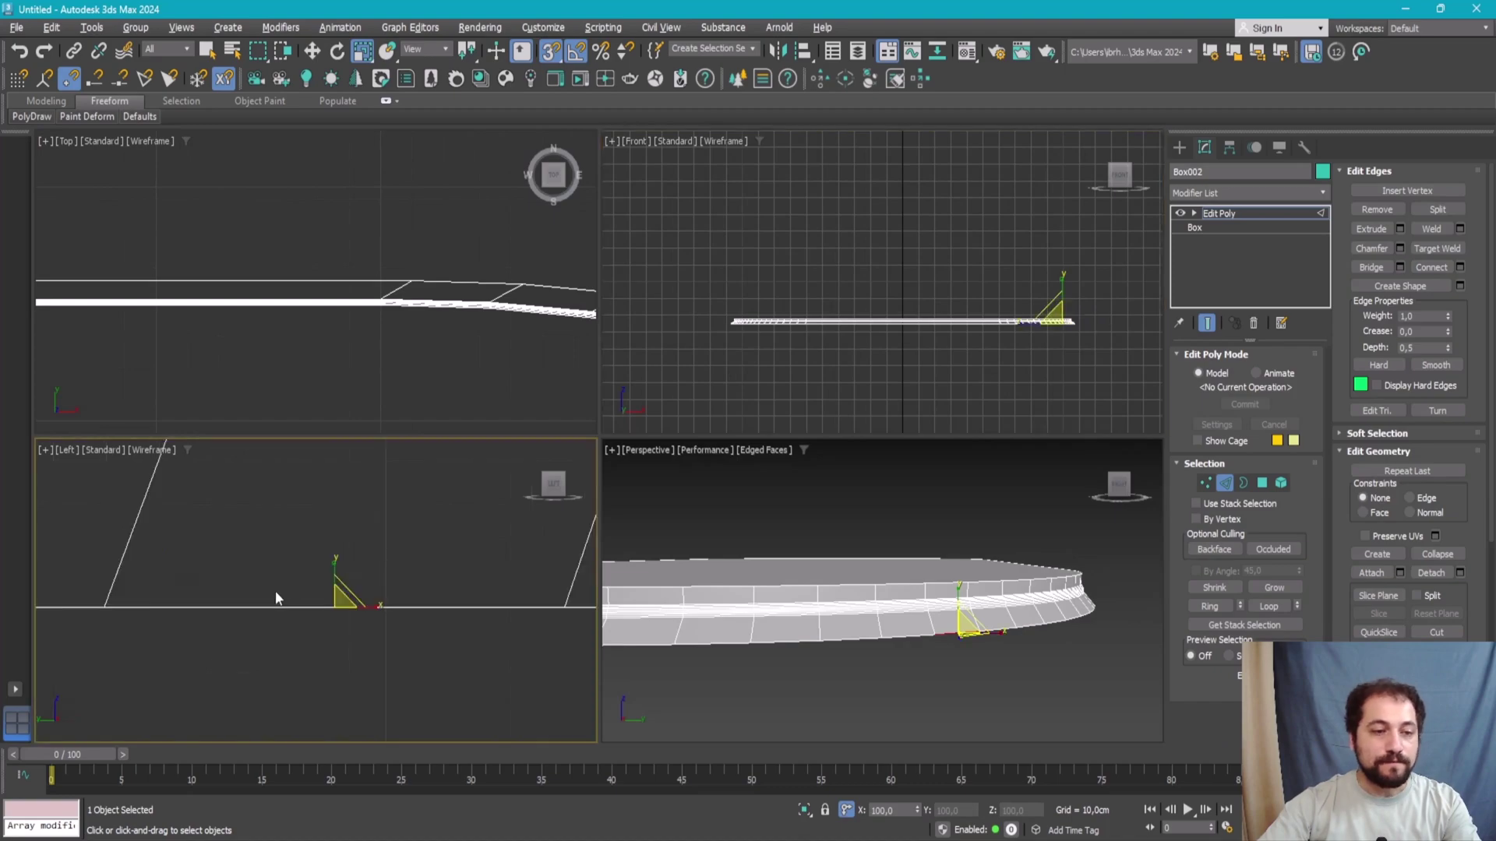
key(alt+w)
scroll(436, 569, down, 4)
scroll(521, 554, up, 2)
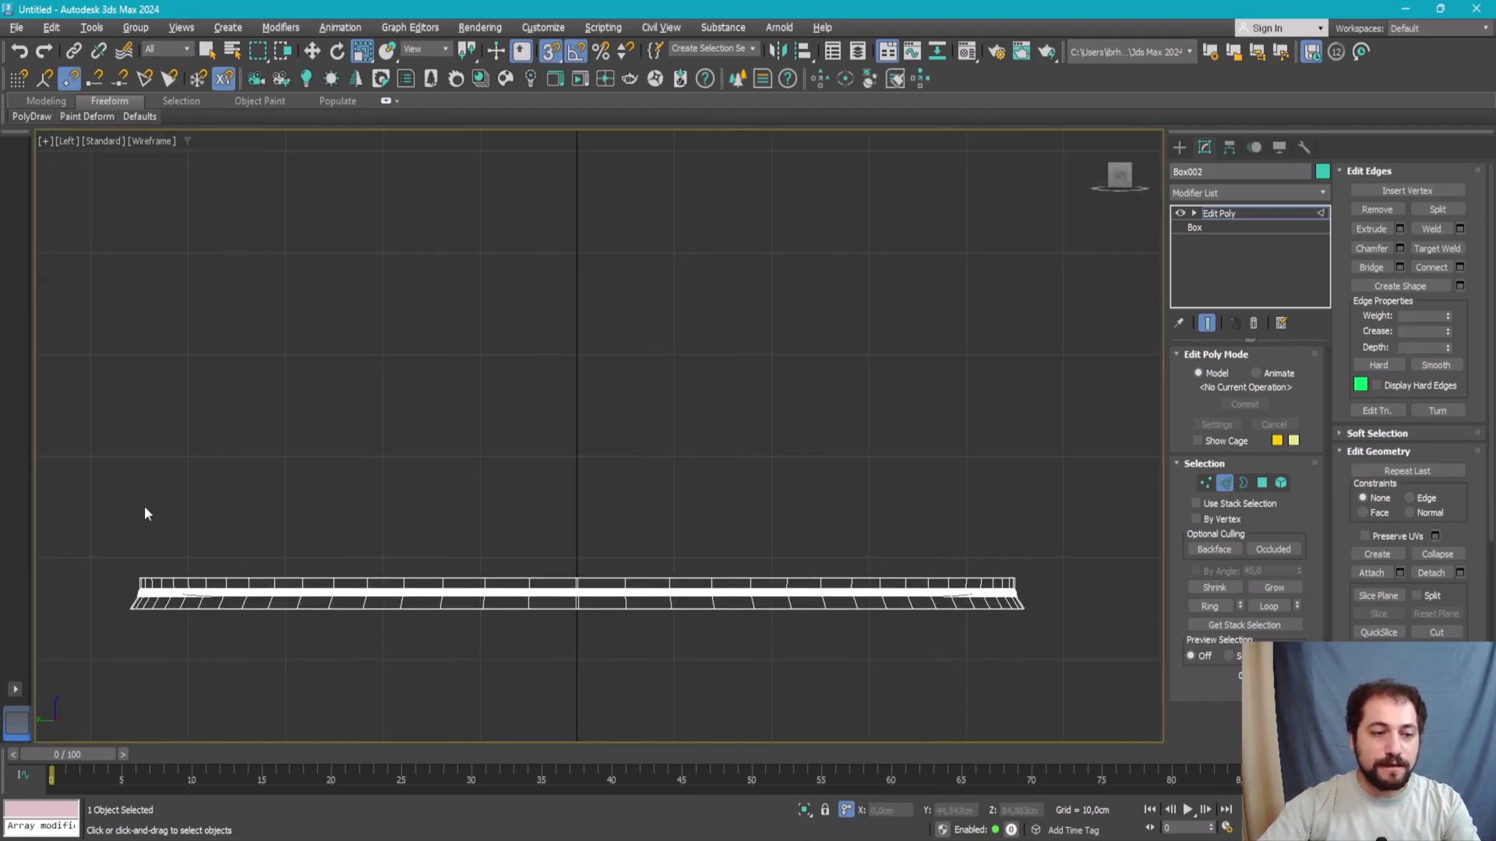
- Box-select the tabletop's upper and lower rim edges in the Left view, then return to Perspective
drag(1120, 712, 1122, 712)
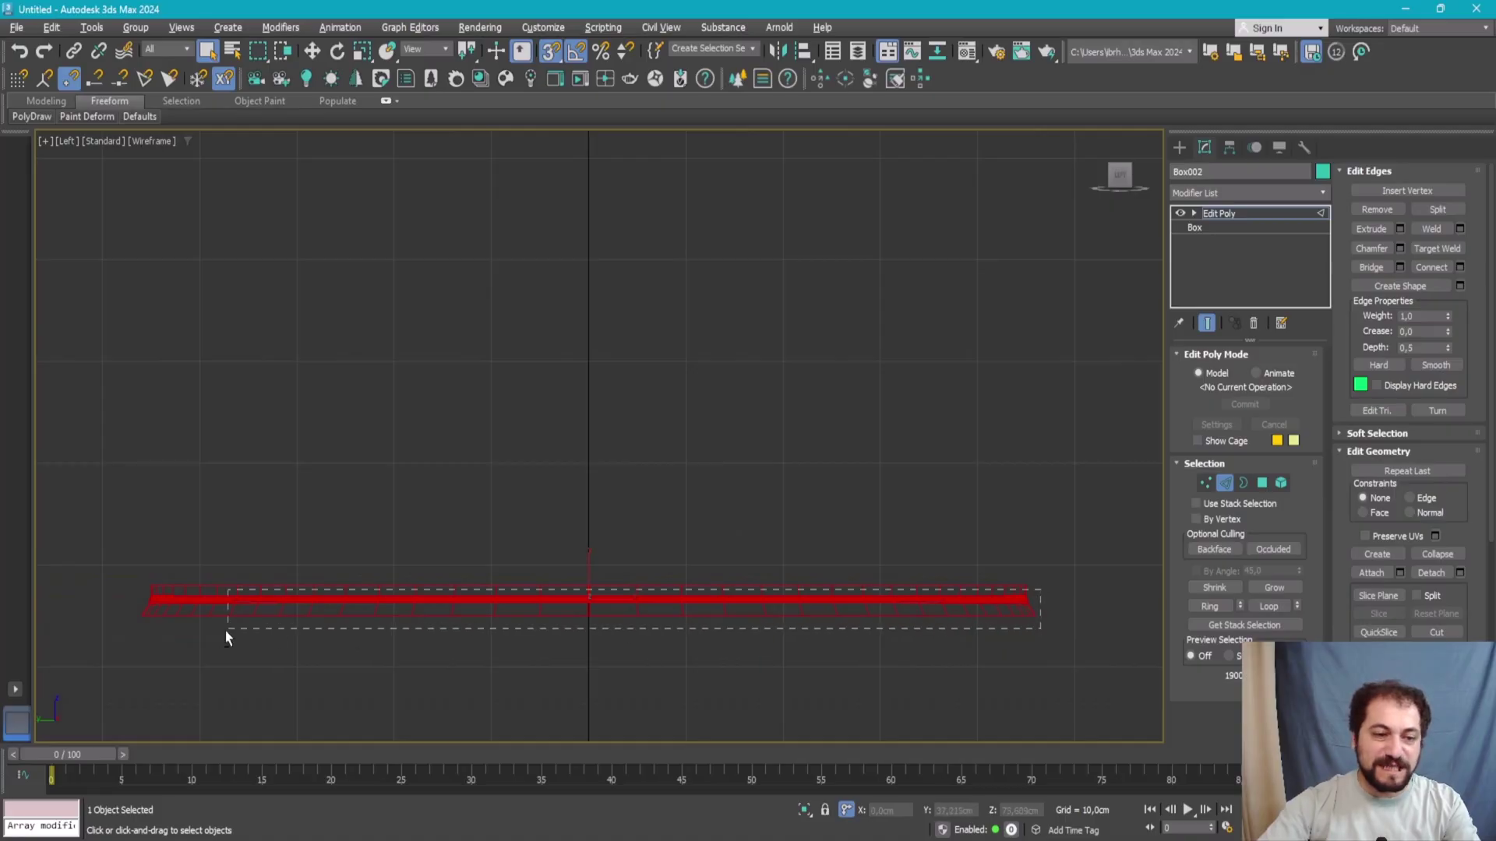
drag(225, 638, 113, 618)
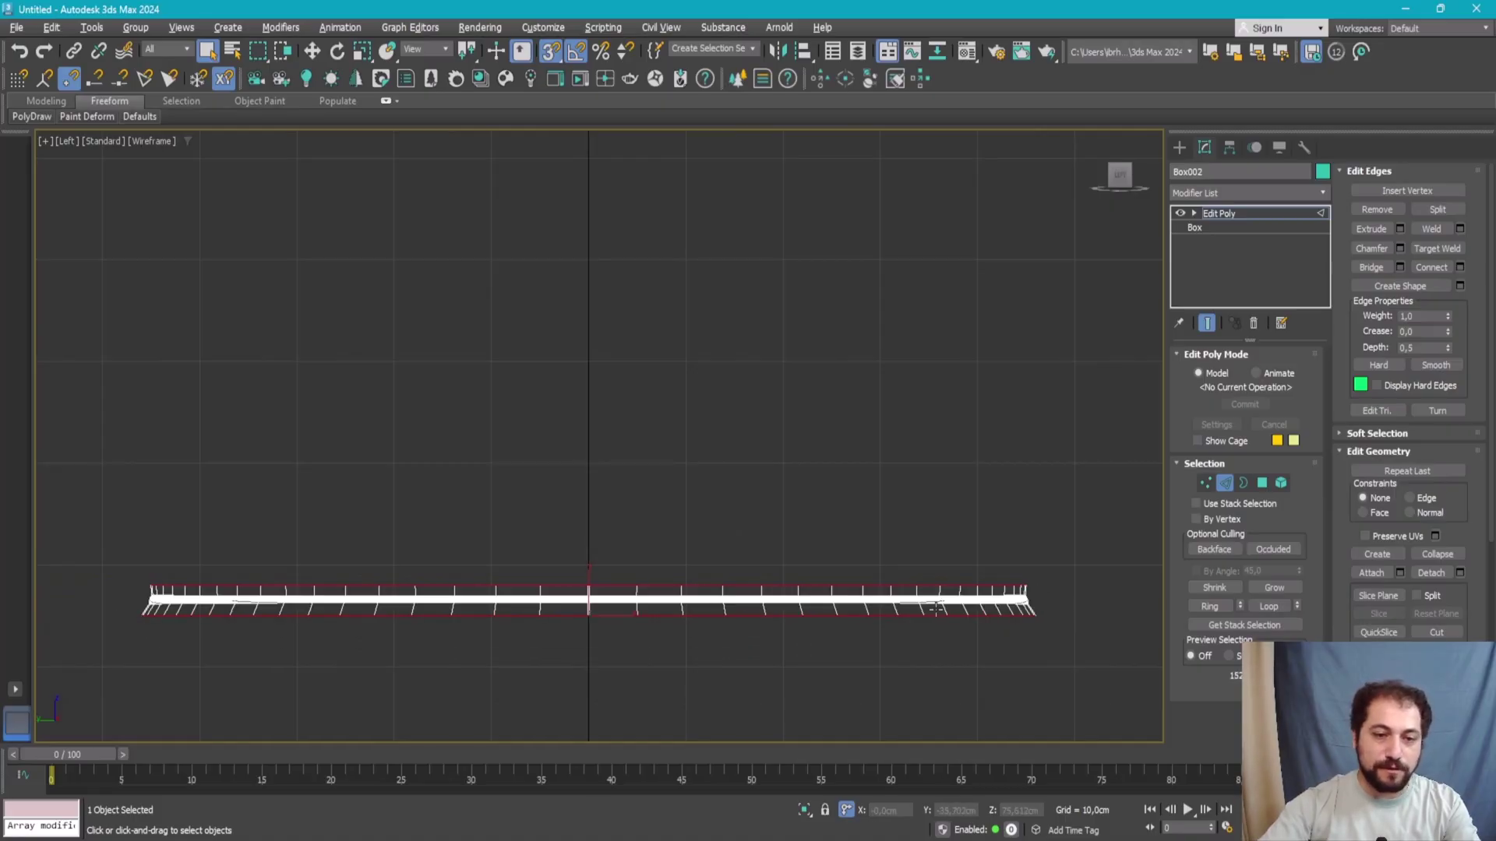
key(alt+w)
key(alt+w)
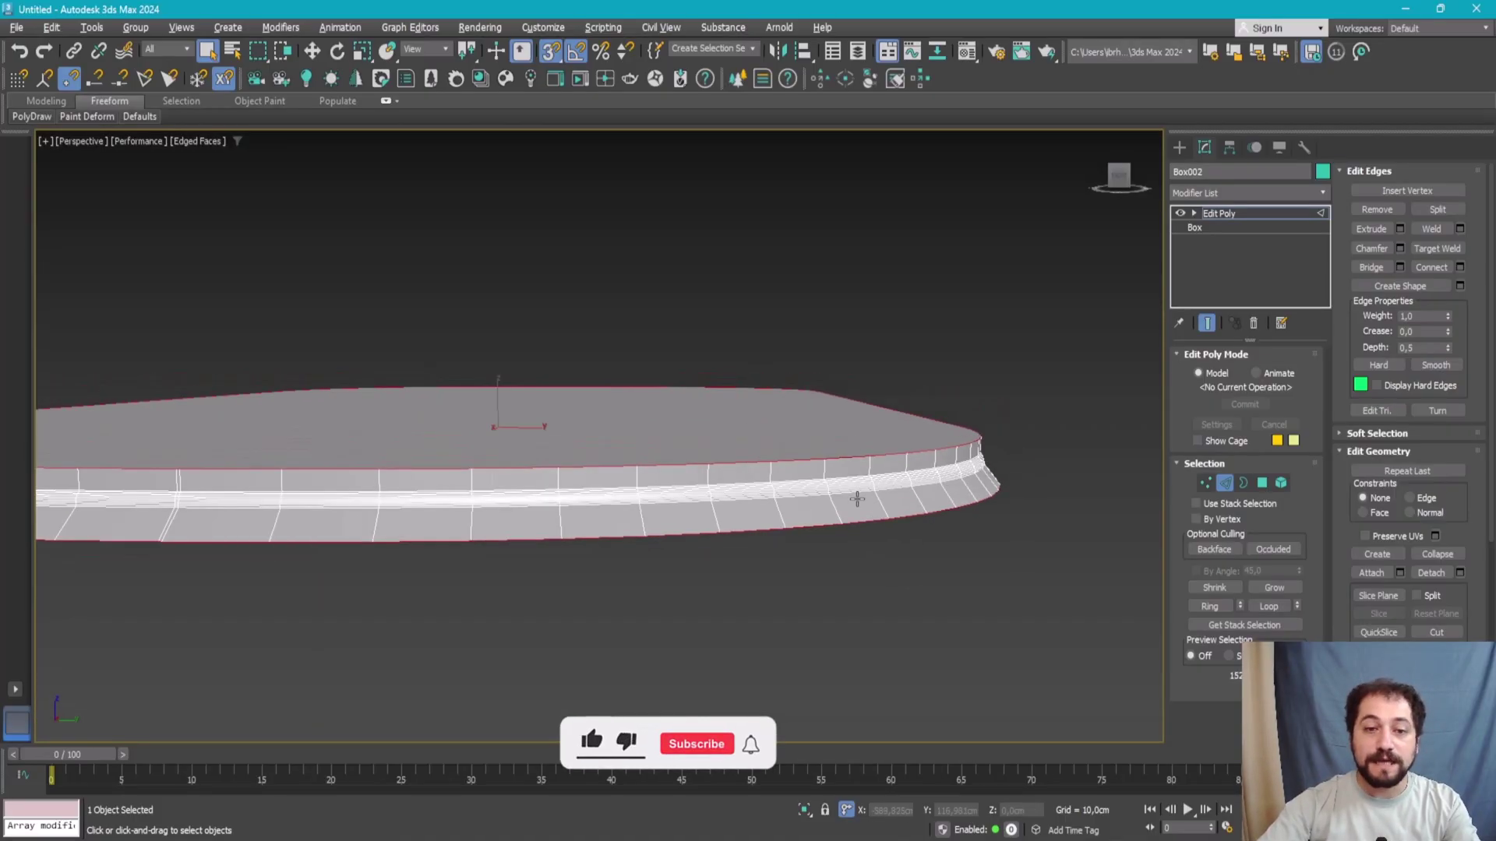
scroll(721, 509, up, 2)
scroll(711, 498, up, 3)
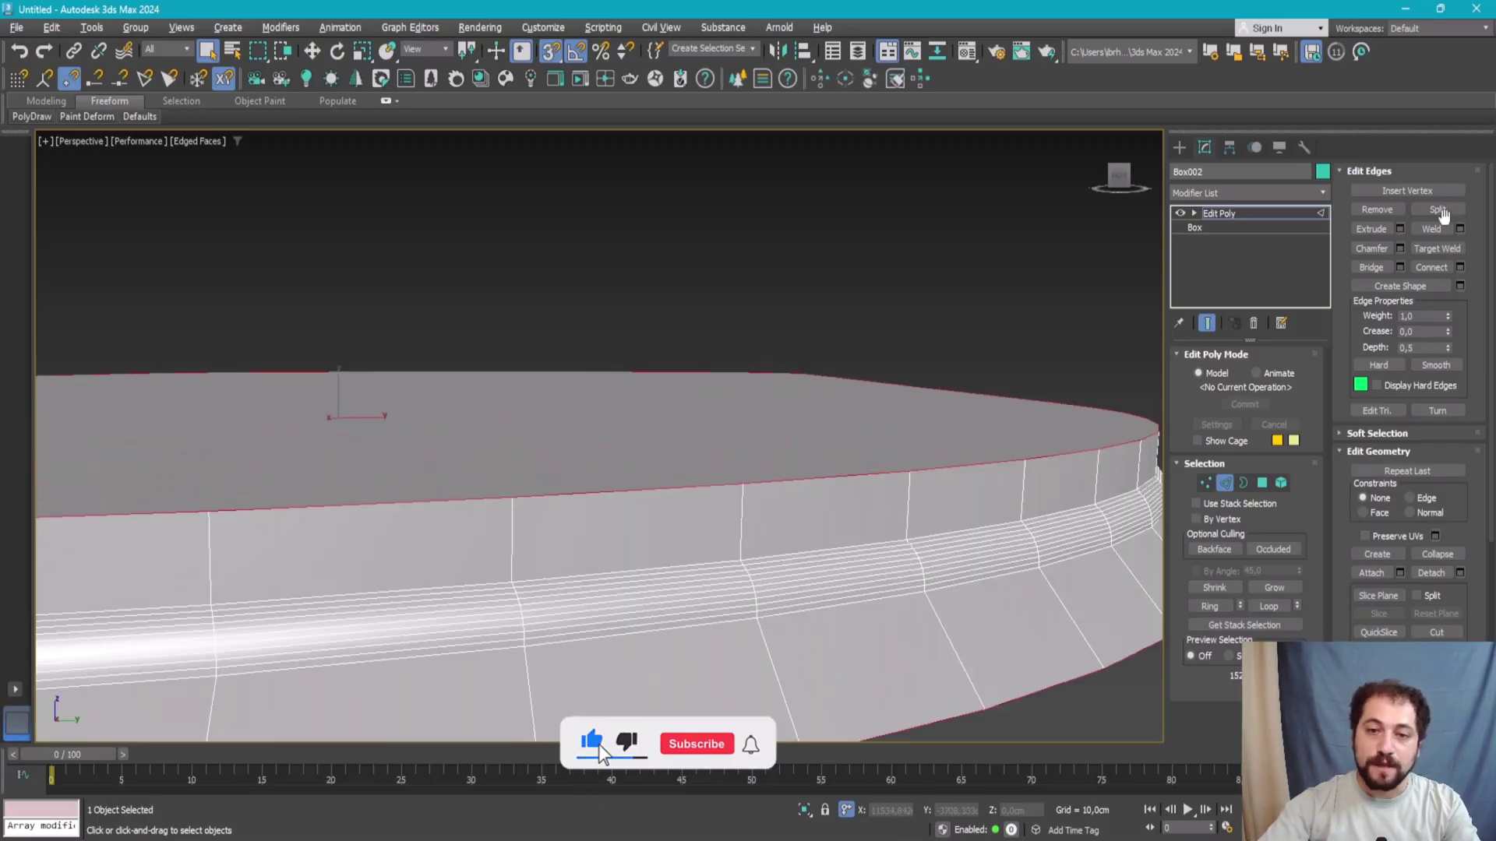
- Chamfer the rim edges with depth 0,5 and a wider 0,802 cm amount, then view the shaded tabletop
click(1400, 249)
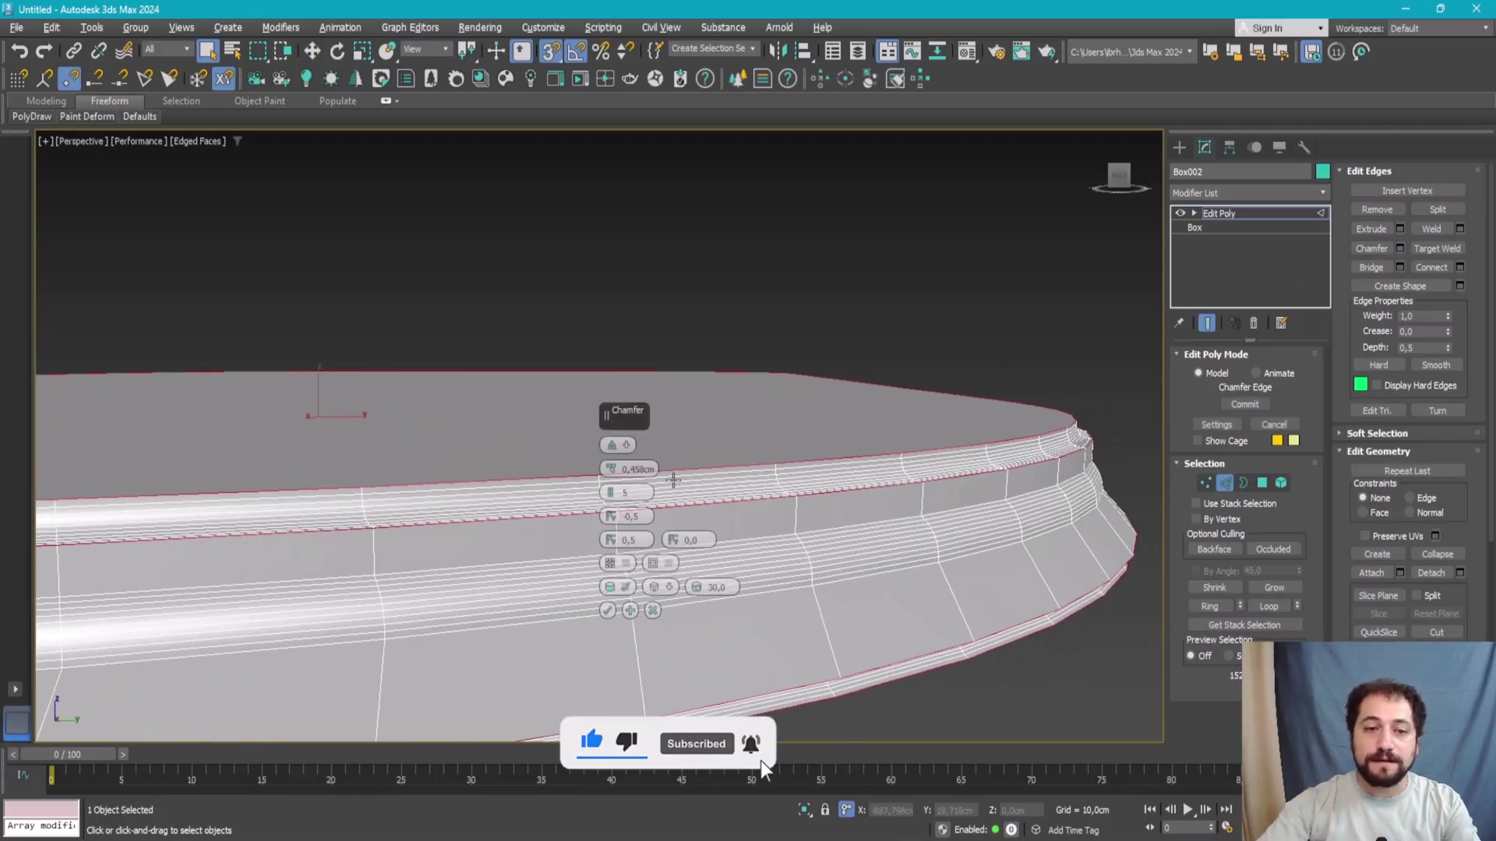
text(0,5)
key(Return)
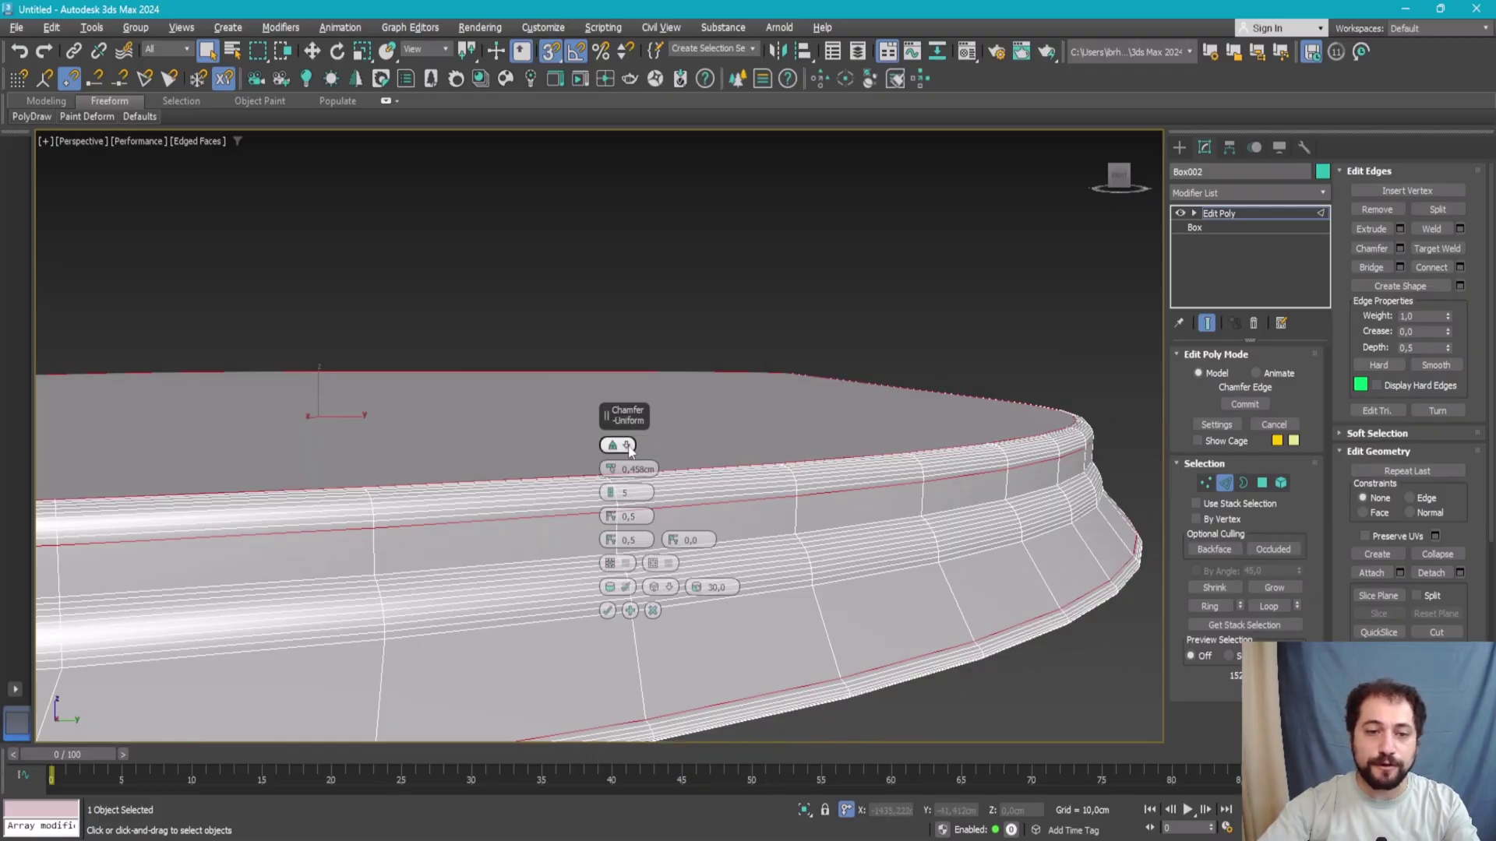
mouse_move(611, 468)
mouse_down()
mouse_move(612, 455)
mouse_move(624, 493)
mouse_up()
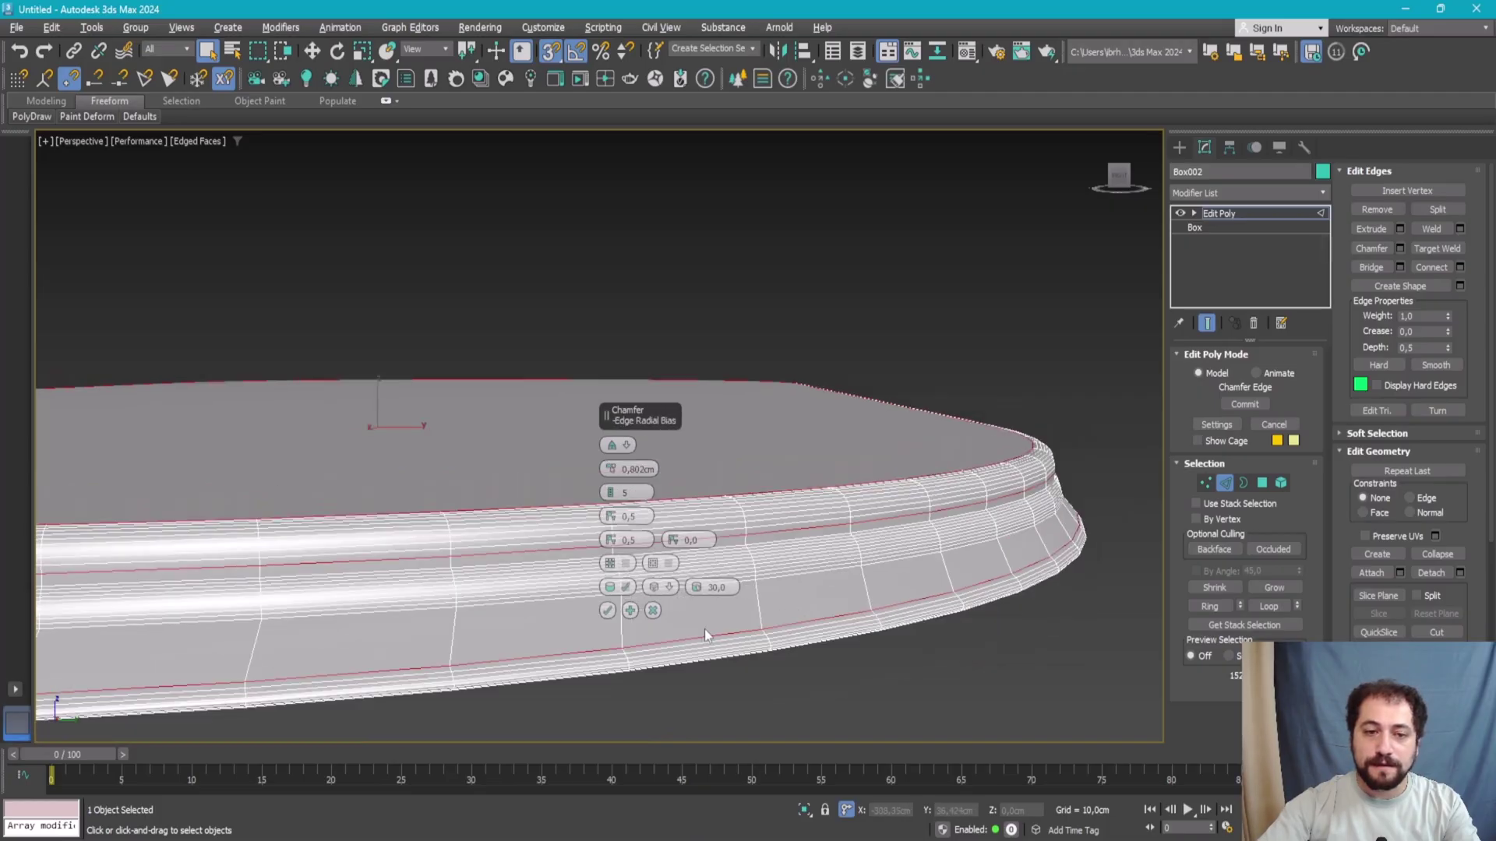
click(608, 611)
key(1)
key(F4)
scroll(634, 596, down, 5)
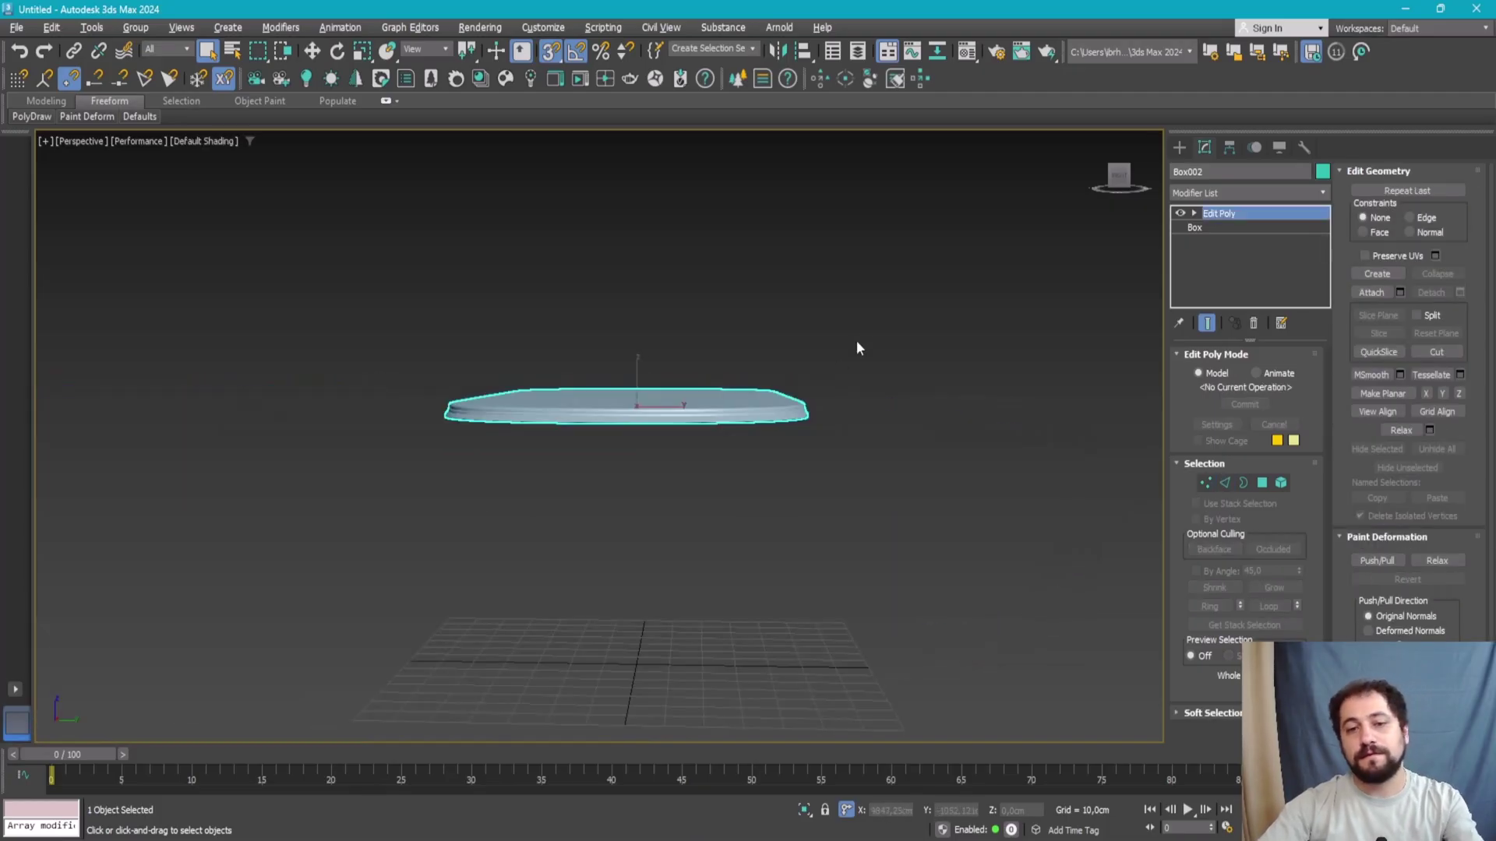
click(857, 347)
scroll(785, 424, up, 5)
middle_drag(785, 424, 779, 427)
scroll(779, 427, up, 2)
click(730, 440)
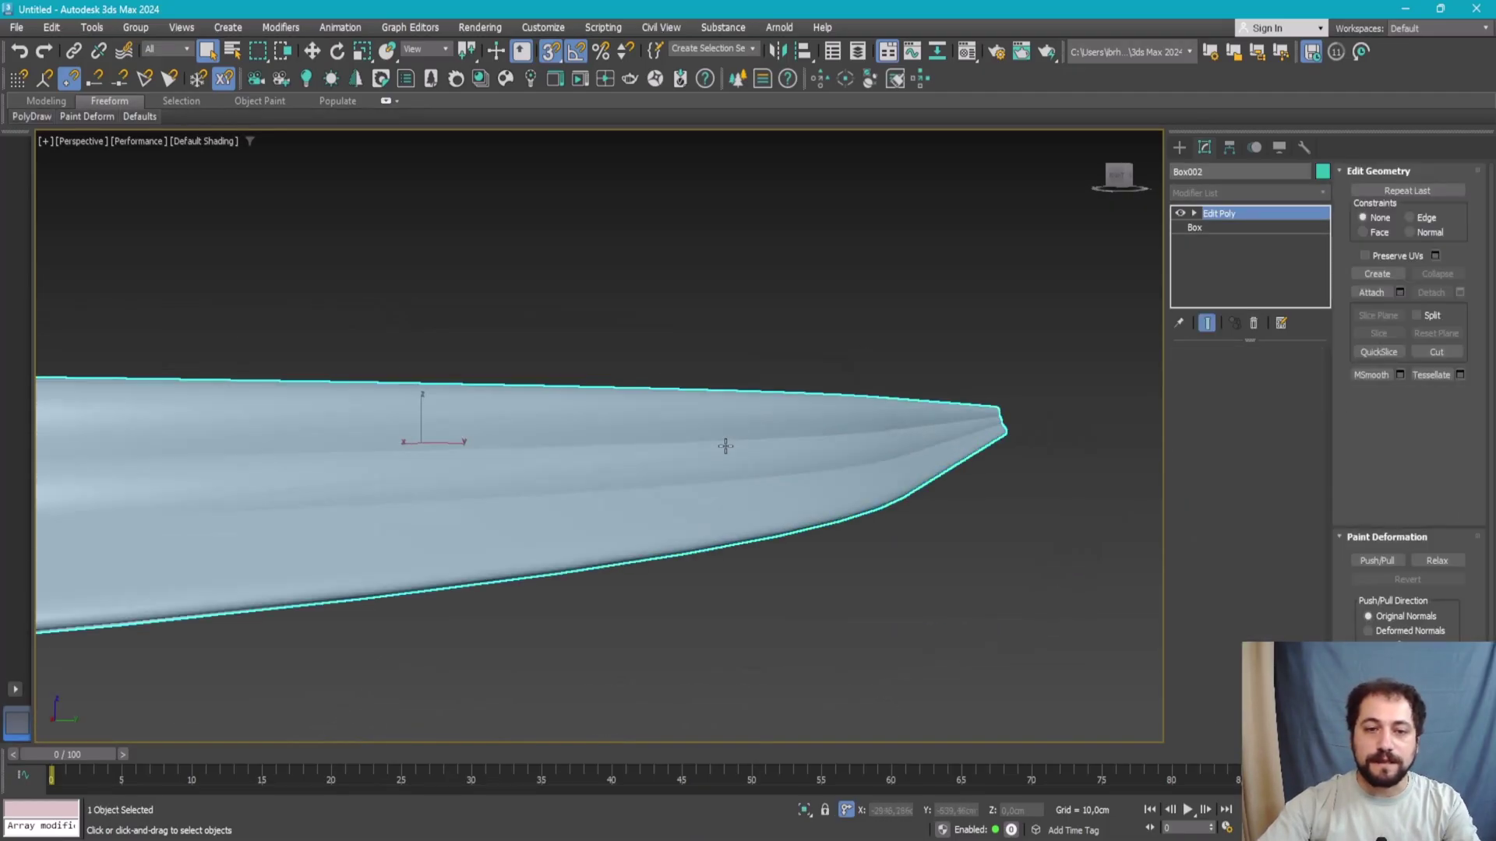
scroll(856, 454, up, 2)
middle_drag(863, 452, 886, 449)
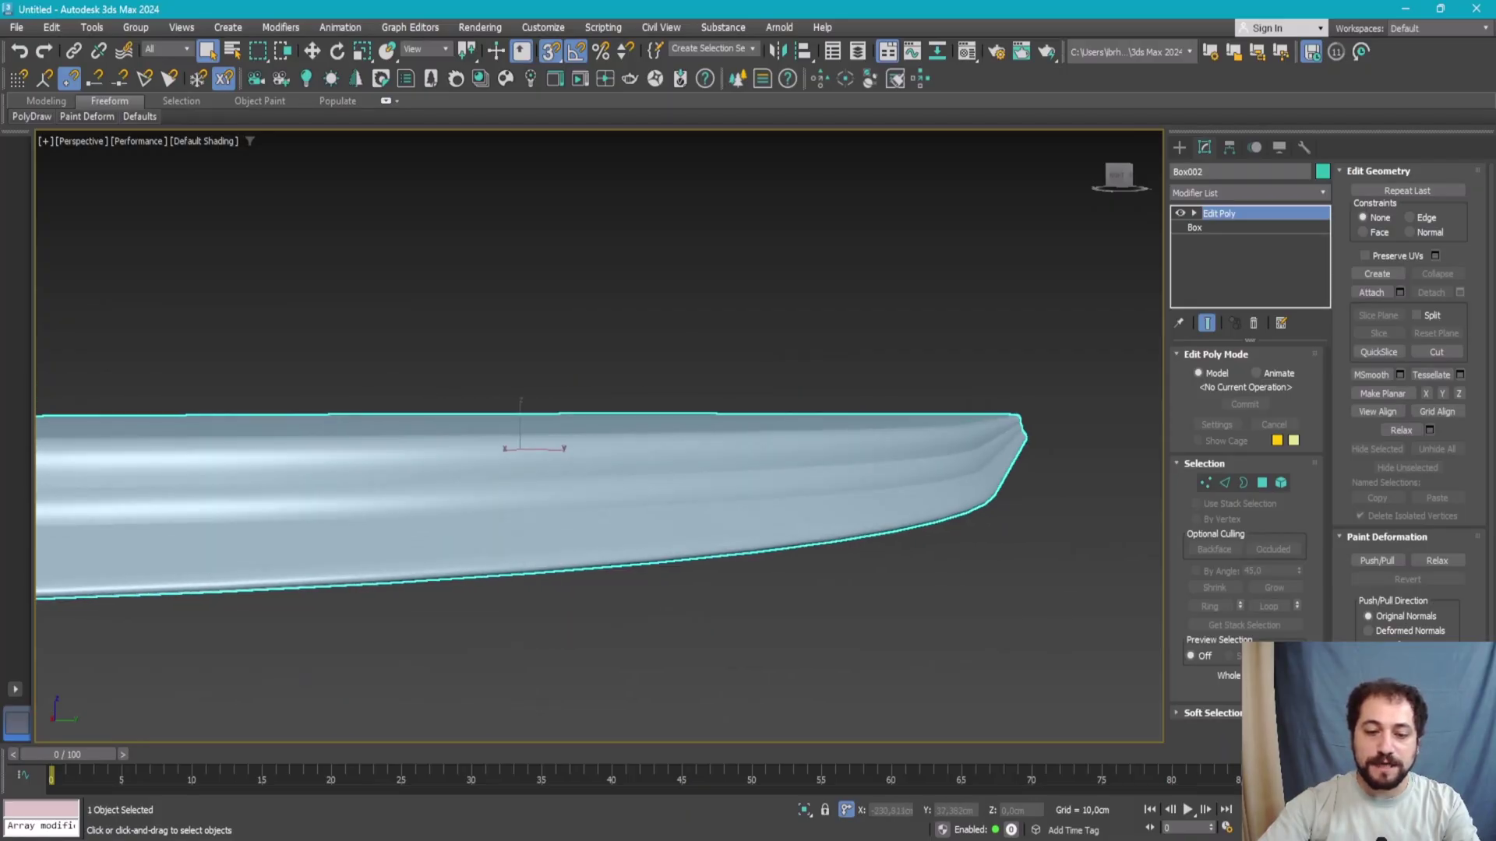
key(alt+Tab)
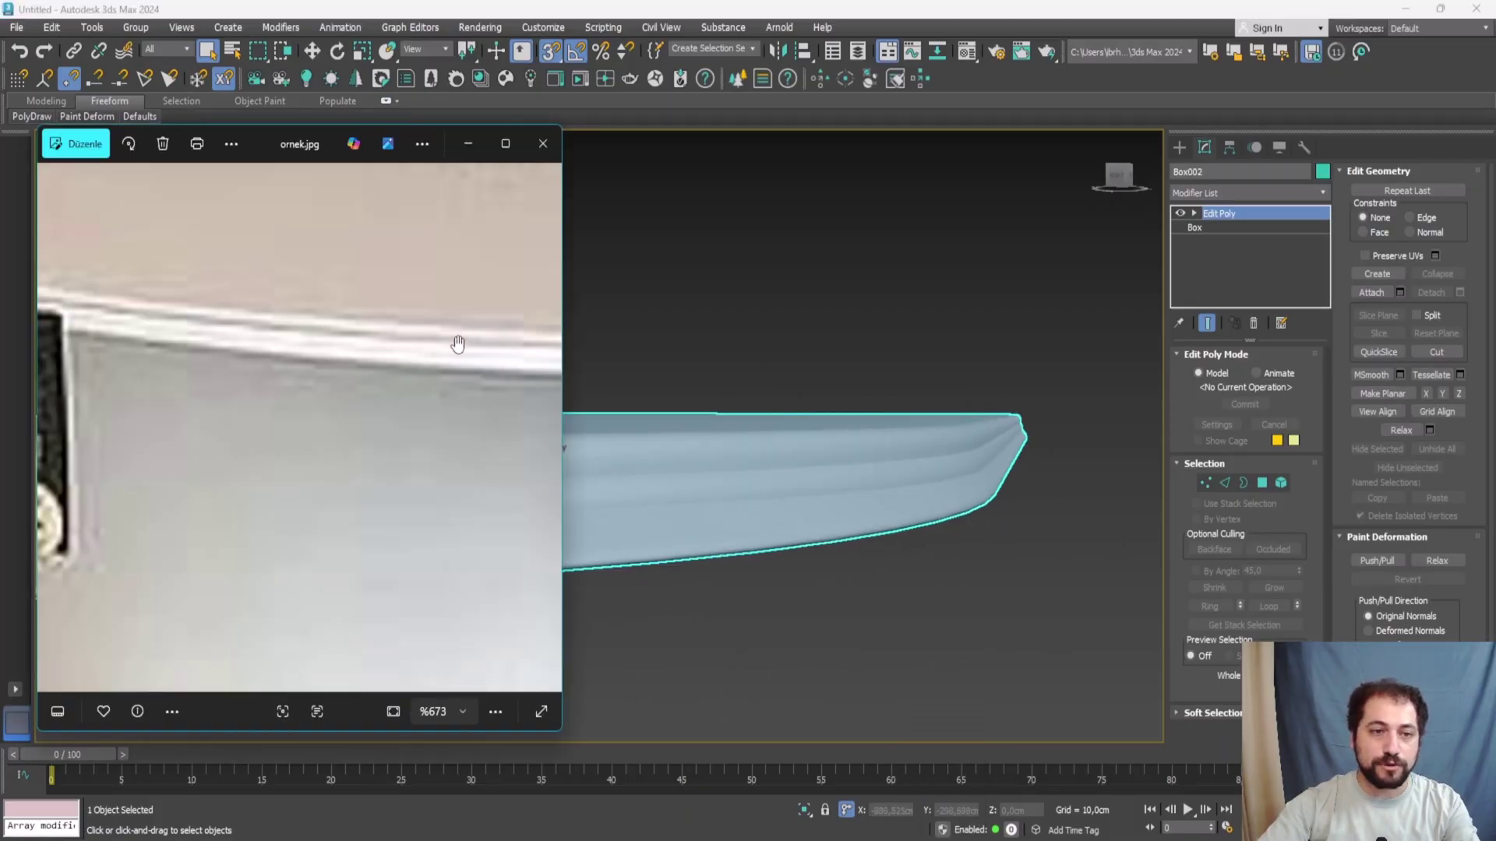
click(951, 451)
click(774, 476)
mouse_move(774, 476)
alt+middle_down()
mouse_move(874, 404)
mouse_move(972, 388)
alt+middle_up()
key(ctrl+d)
scroll(484, 506, up, 5)
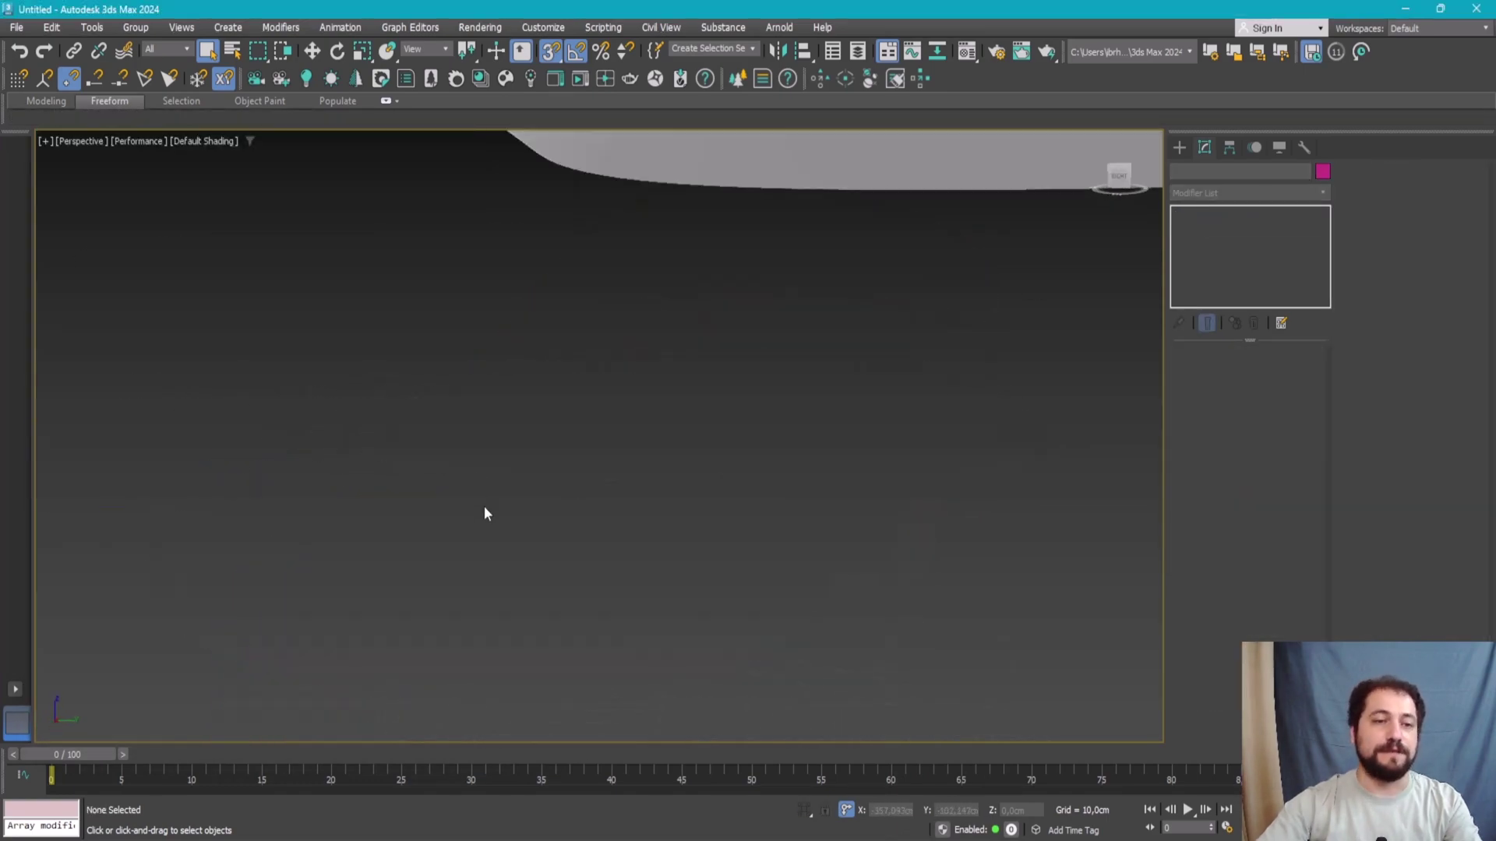
scroll(493, 395, down, 5)
click(666, 347)
alt+middle_drag(666, 346, 667, 341)
click(666, 341)
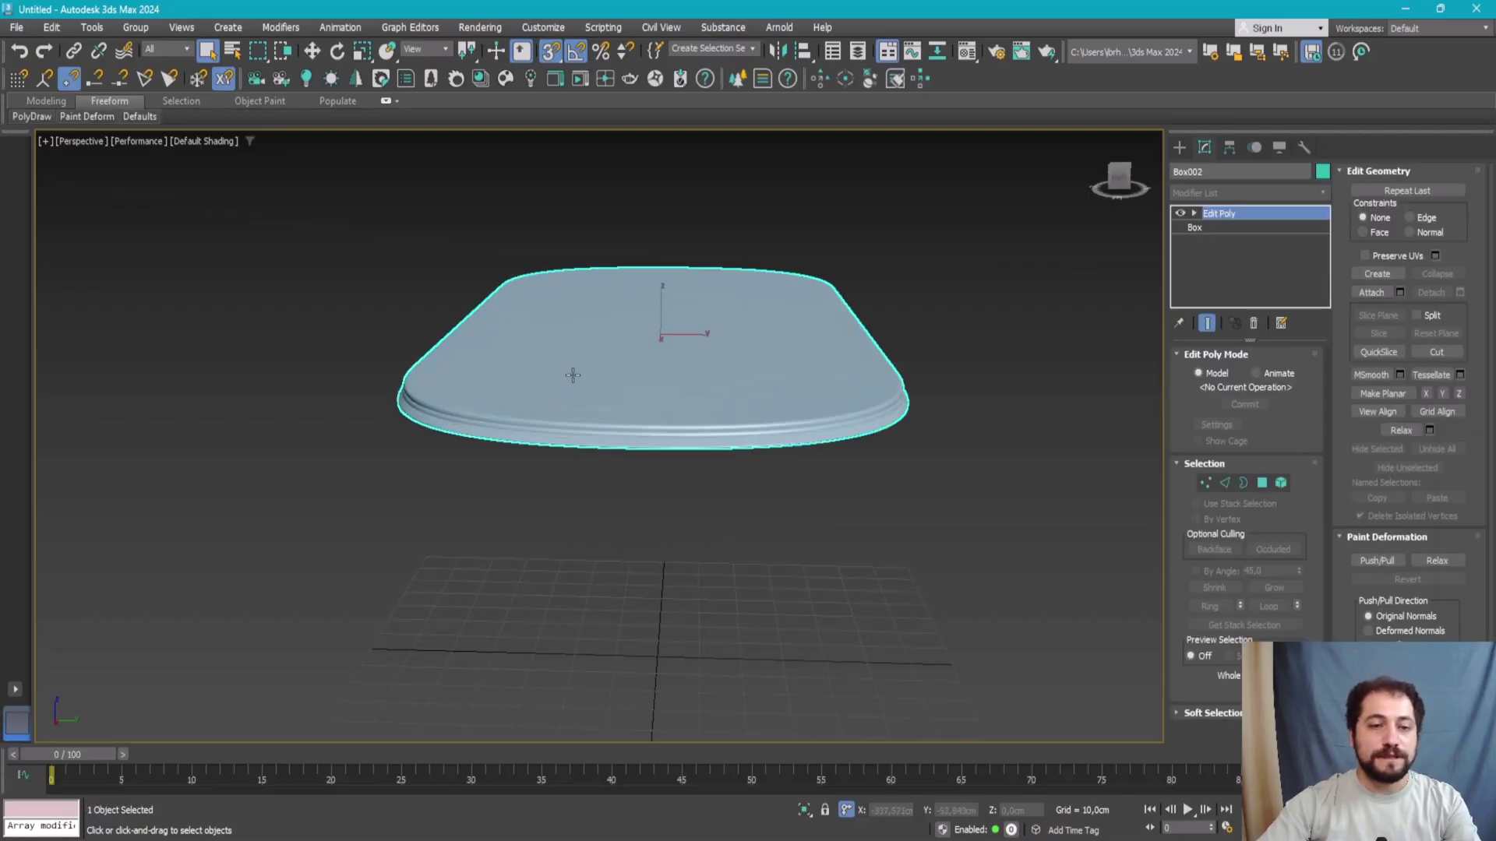
alt+middle_drag(574, 374, 837, 776)
key(alt+Tab)
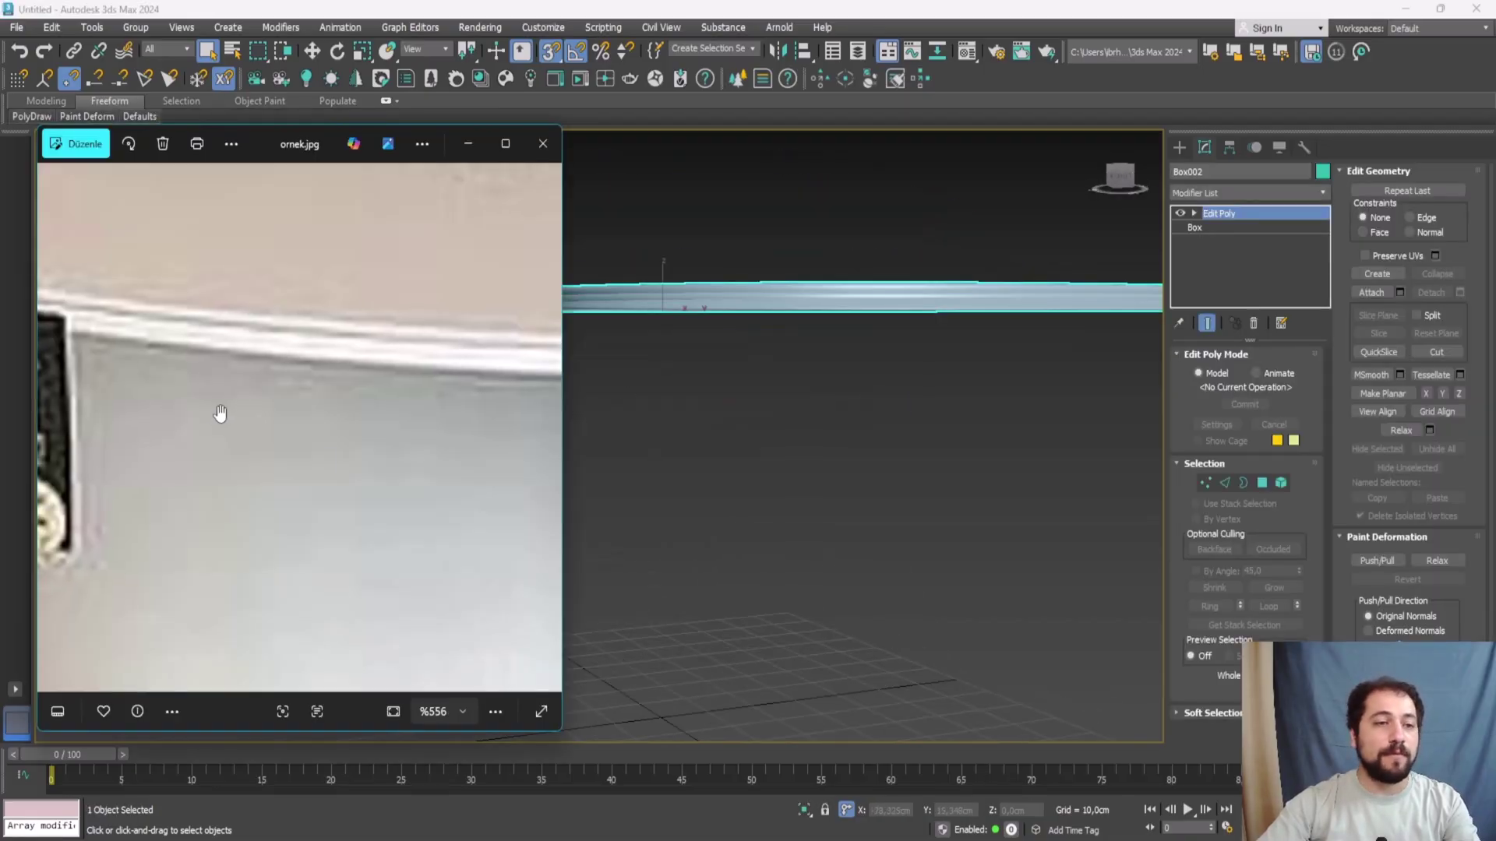
scroll(217, 414, down, 3)
scroll(273, 414, down, 3)
scroll(204, 421, down, 1)
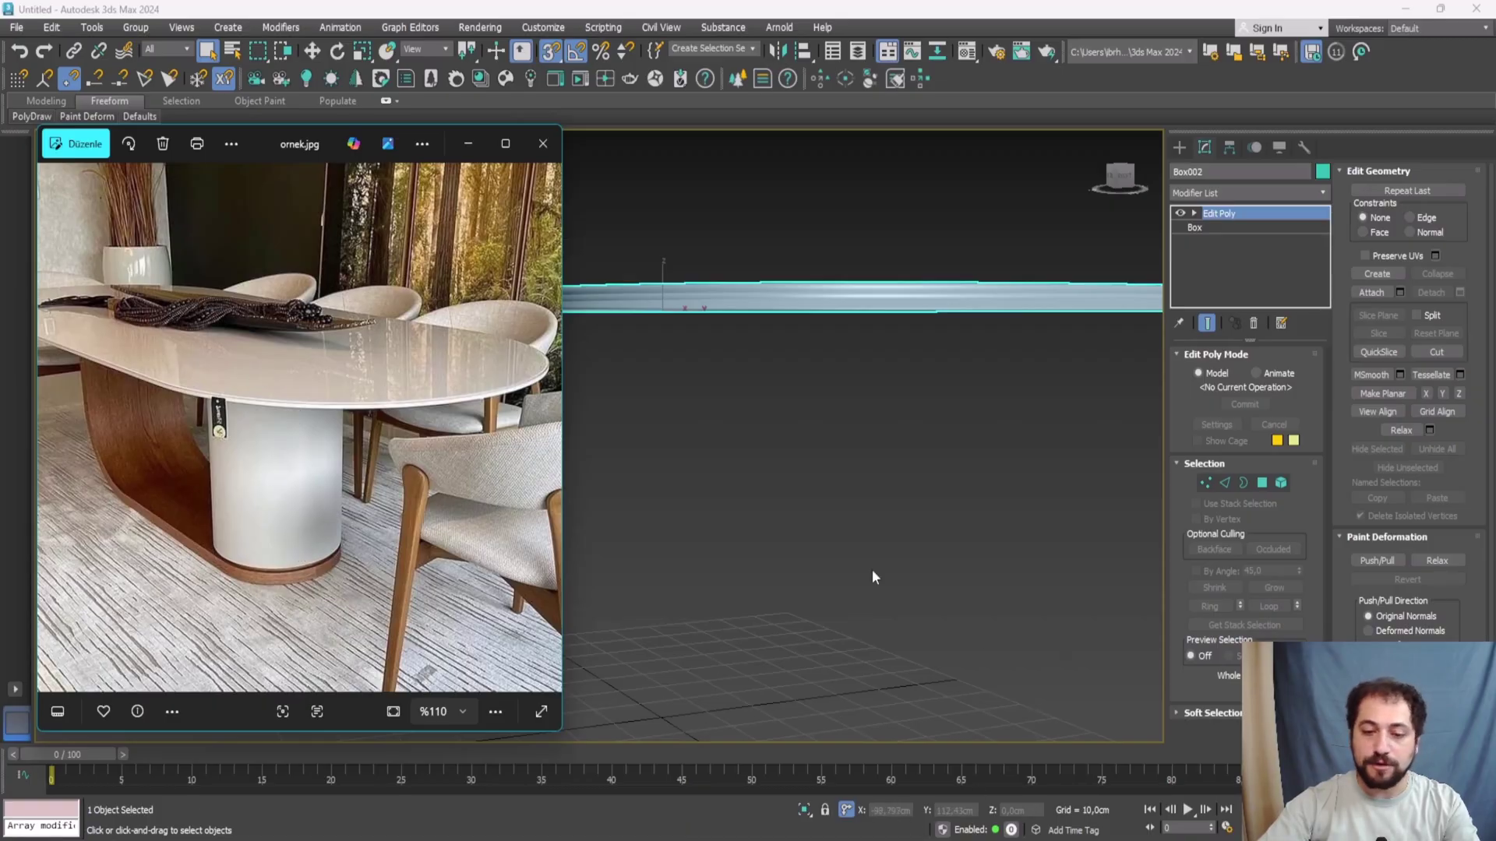
alt+middle_drag(872, 576, 701, 506)
key(alt+w)
key(alt+w)
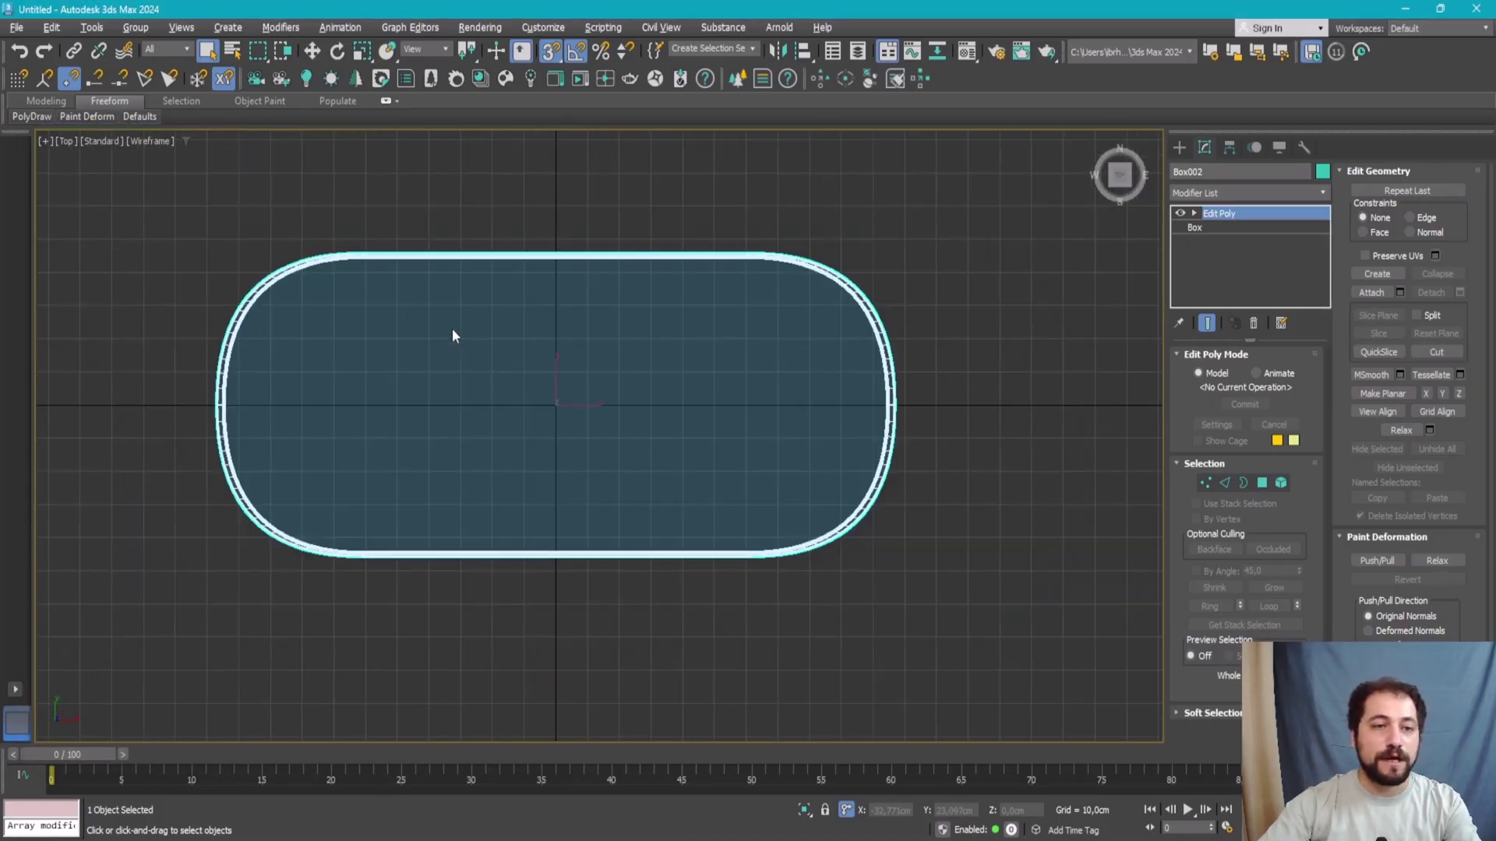
- Draw a cylinder's base circle under the tabletop in the Top view
click(541, 242)
key(ctrl+z)
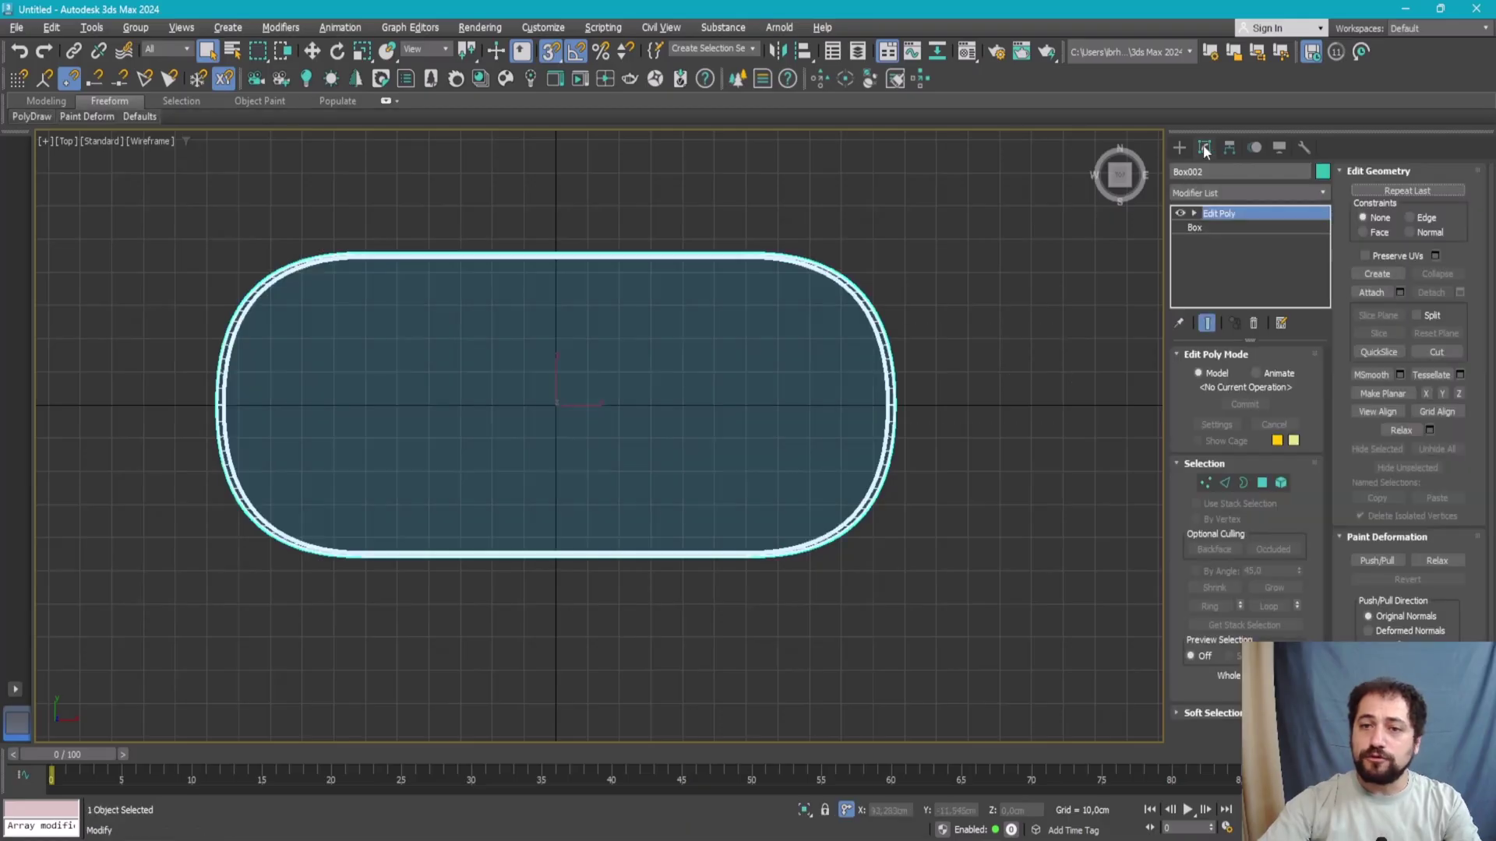
click(1179, 148)
click(1208, 296)
middle_drag(568, 434, 429, 421)
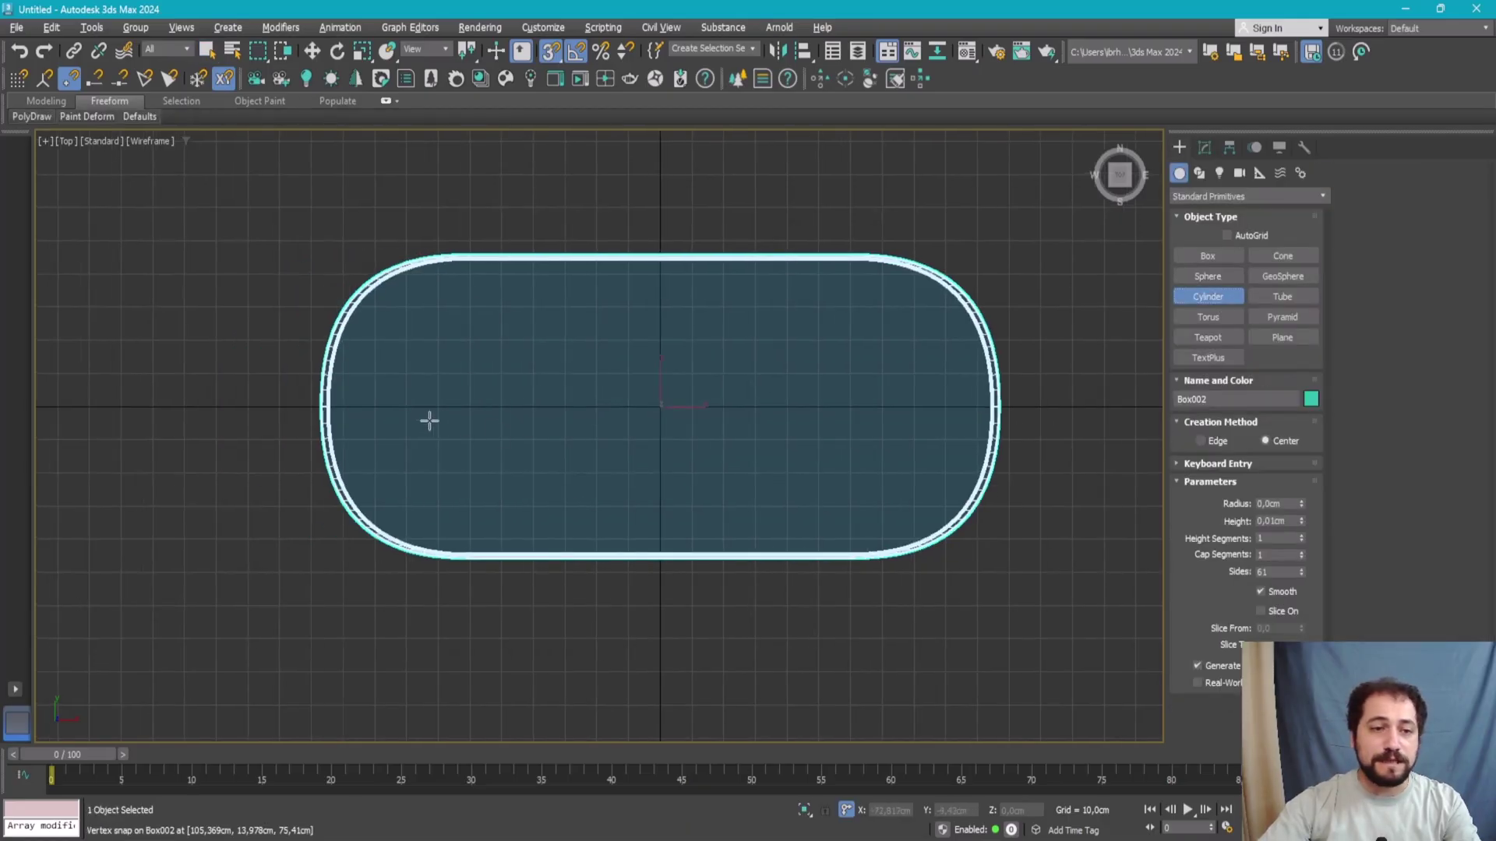
drag(451, 408, 499, 453)
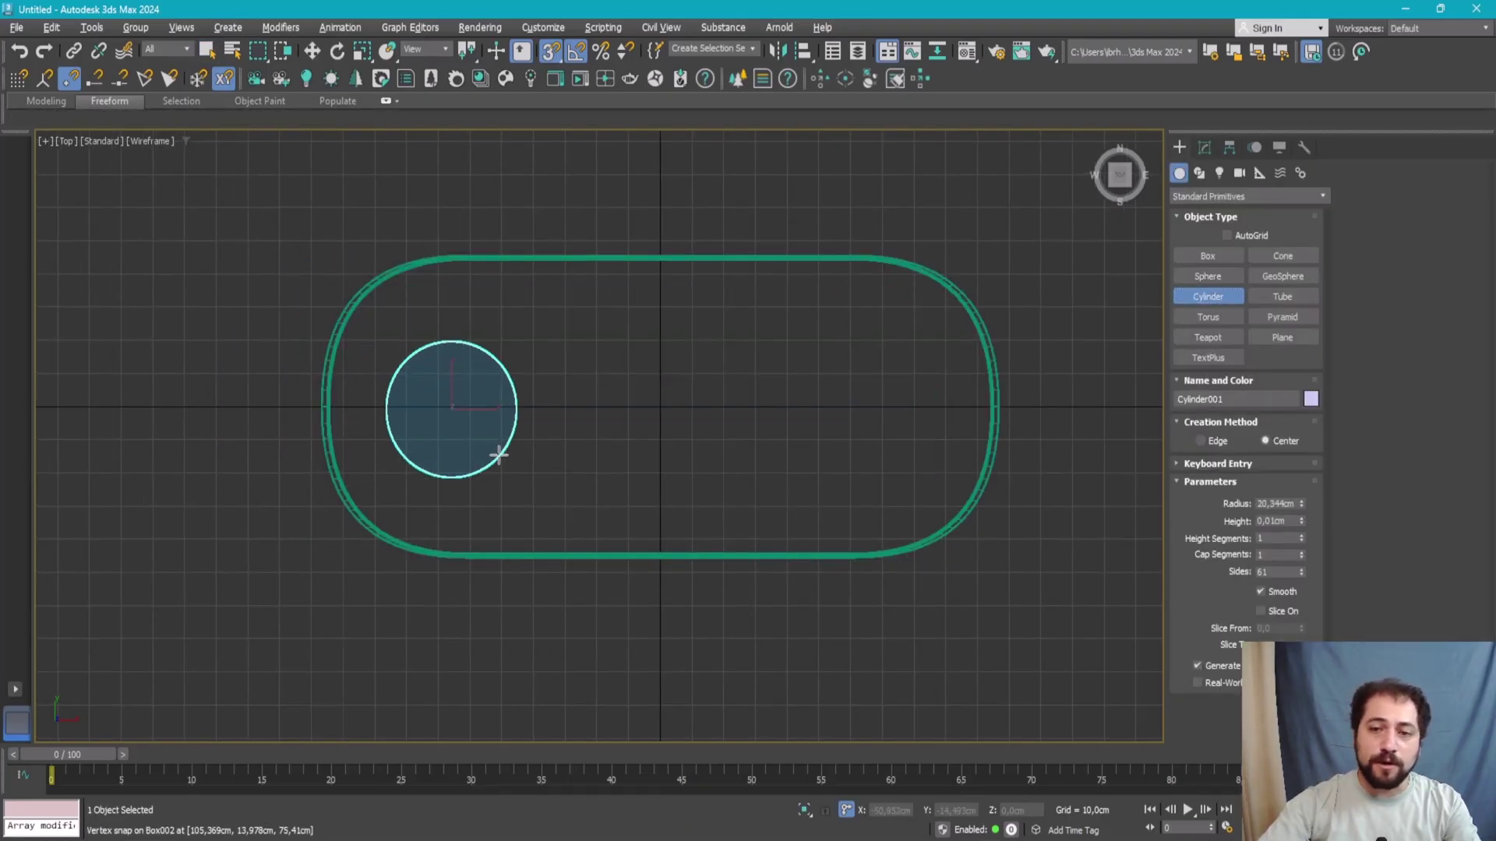
- Set the pedestal cylinder's height to 76 cm and radius to 20 cm
click(460, 294)
key(alt+w)
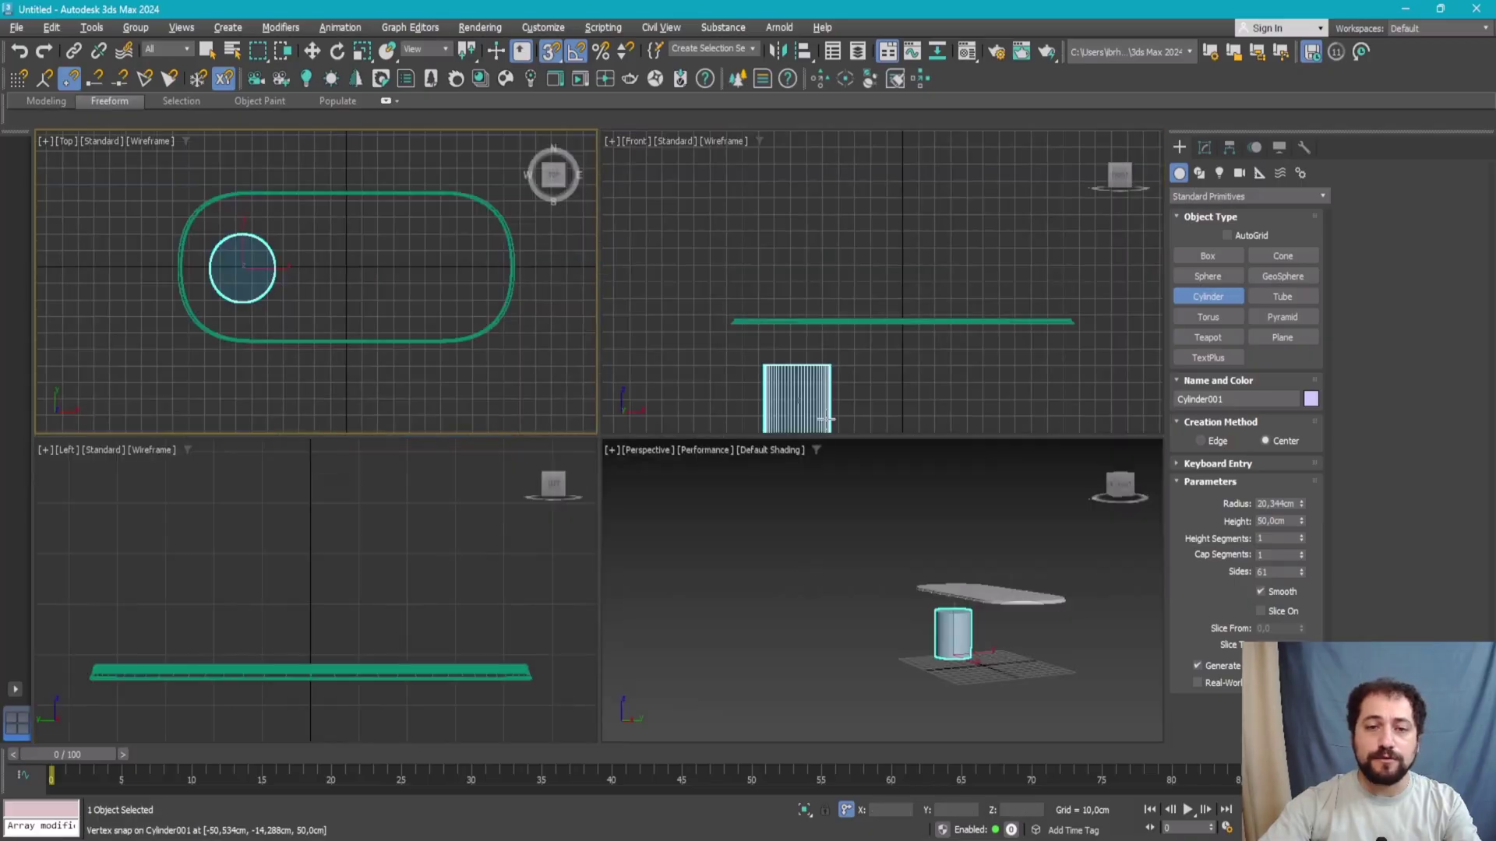
key(alt+w)
scroll(494, 500, up, 3)
middle_drag(524, 491, 541, 432)
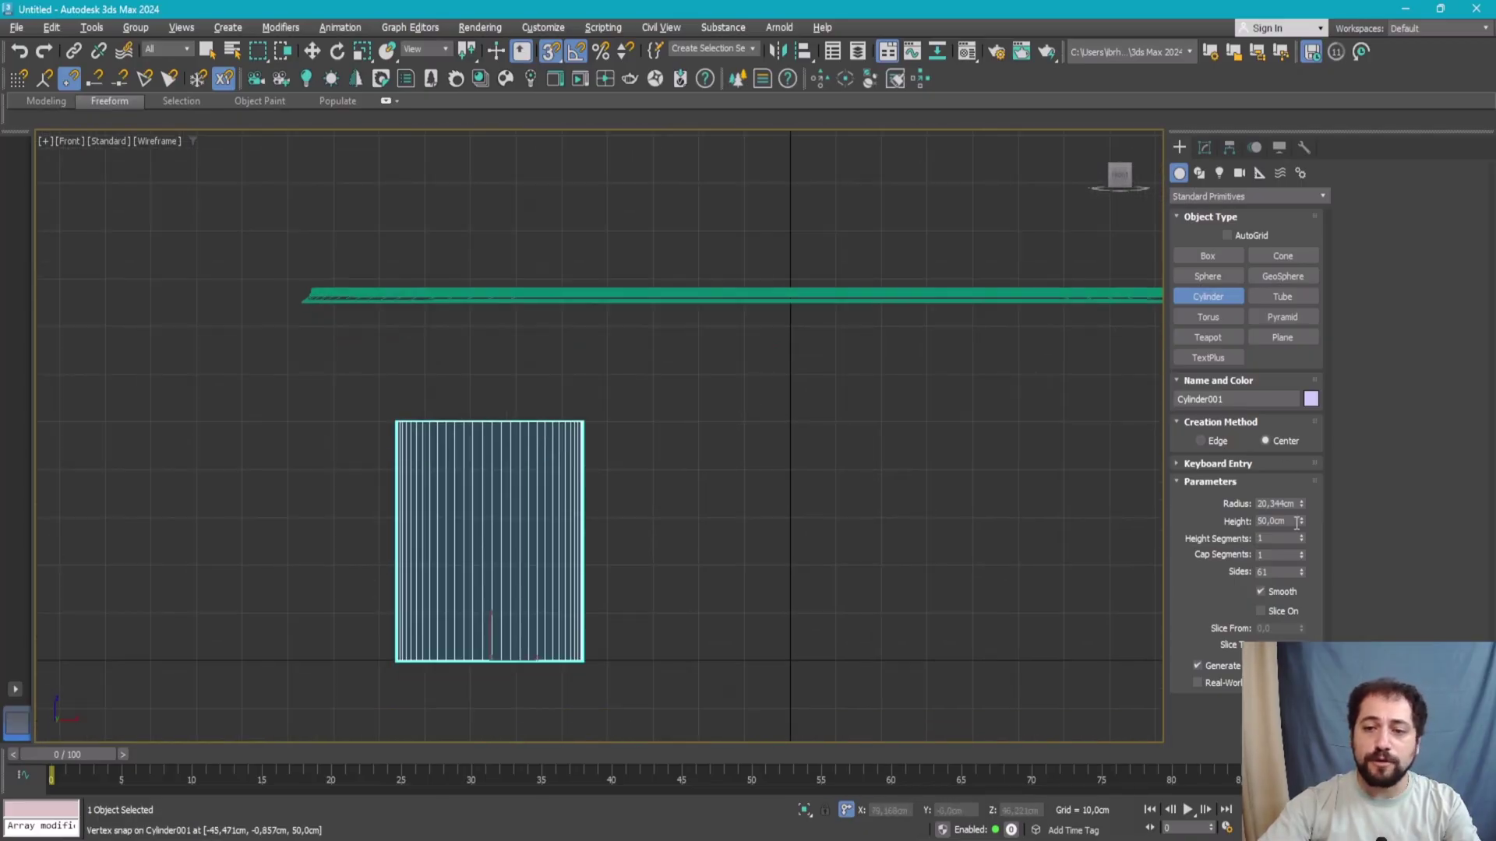
drag(1297, 523, 1299, 477)
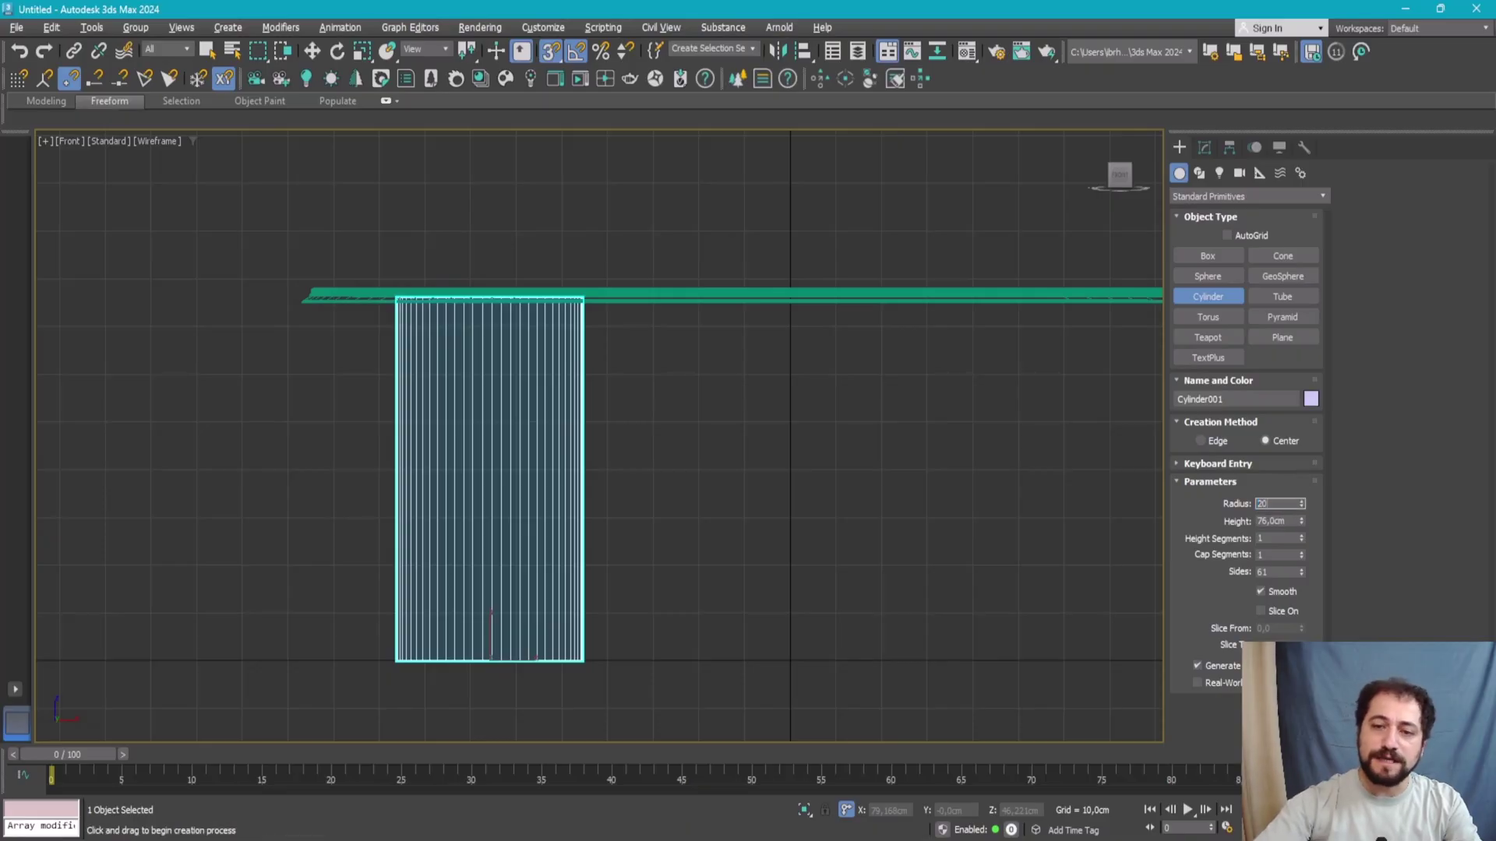
text(20)
key(Return)
scroll(762, 495, down, 2)
key(alt+w)
key(alt+w)
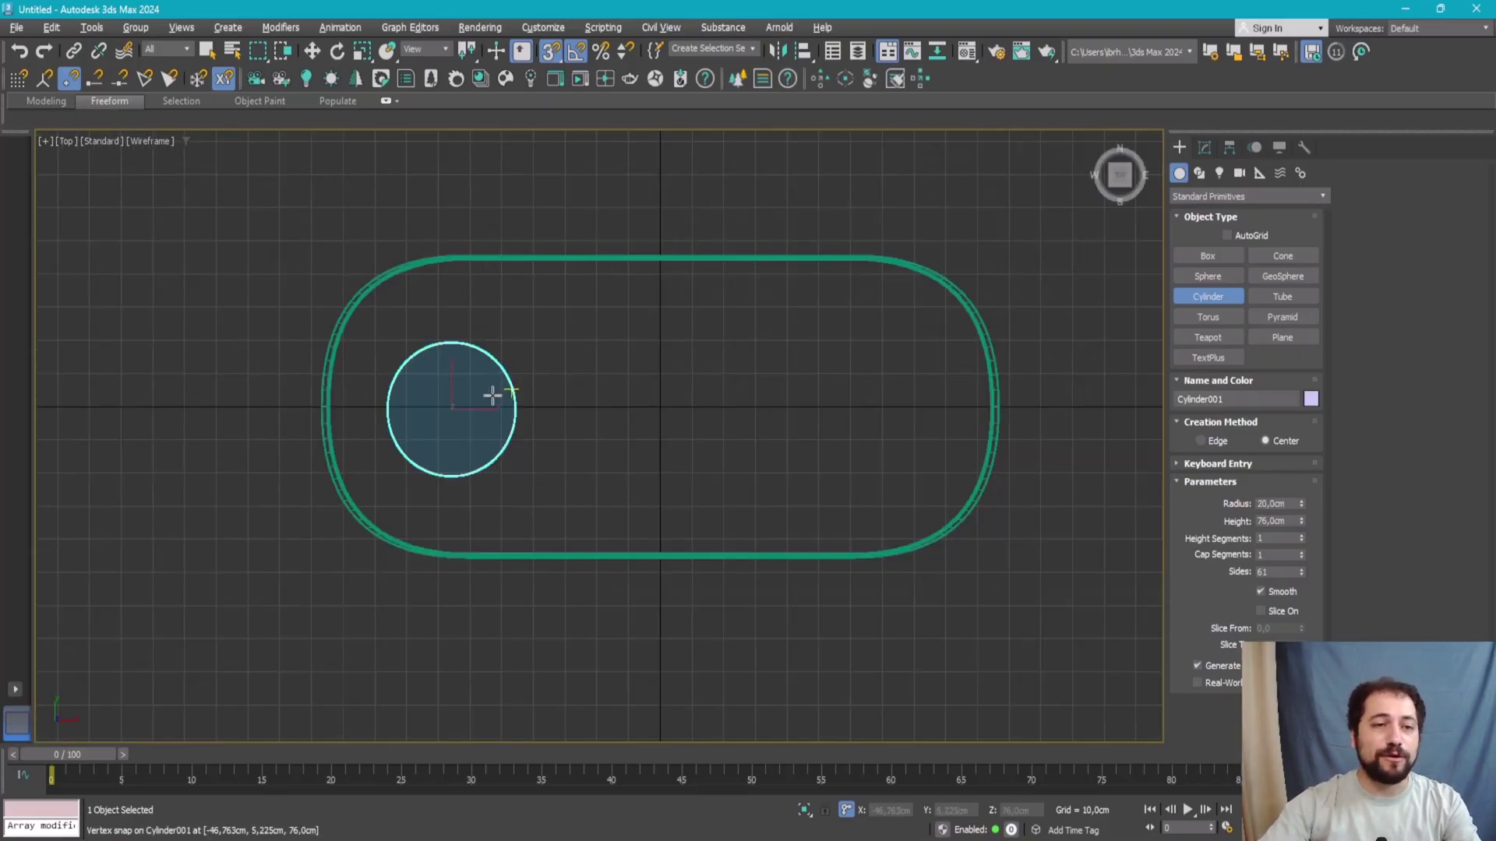
scroll(483, 401, up, 2)
- Zero the pedestal's absolute X and Y position, leaving the tabletop centred
key(w)
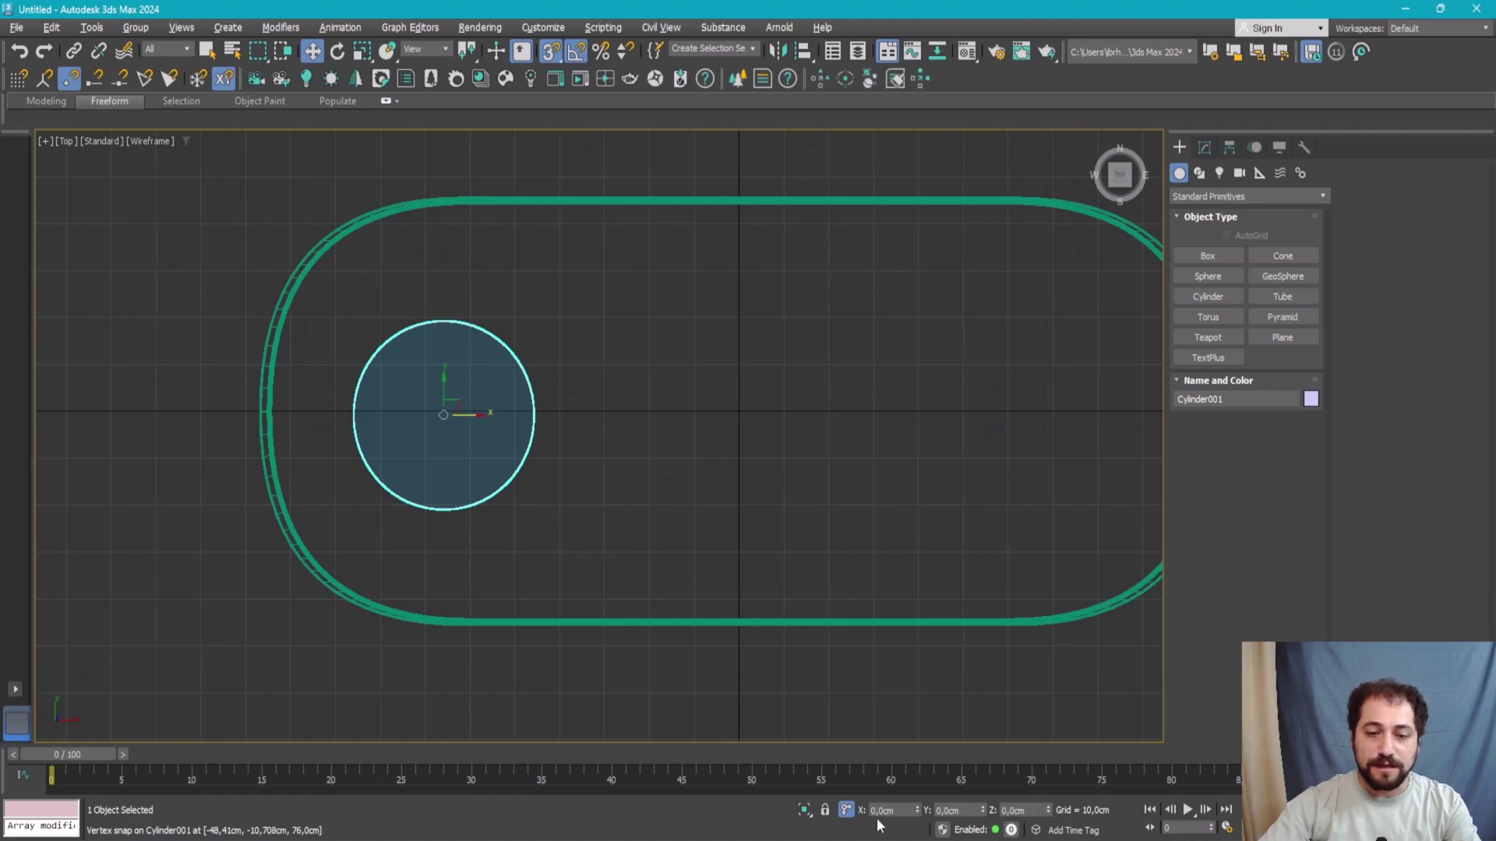
click(846, 810)
right_click(917, 810)
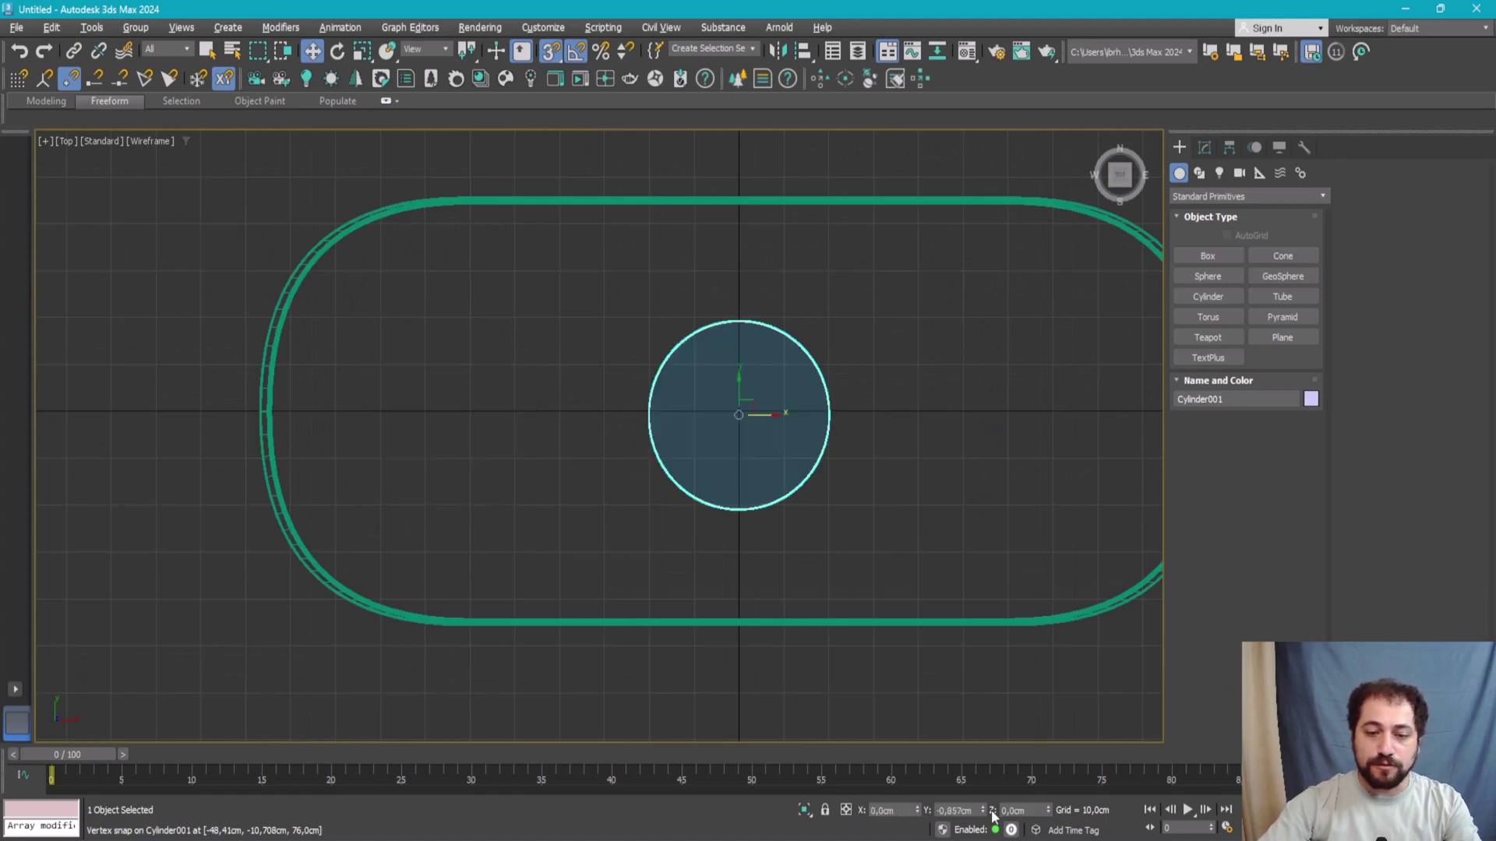
right_click(984, 811)
scroll(791, 411, down, 2)
drag(838, 450, 959, 638)
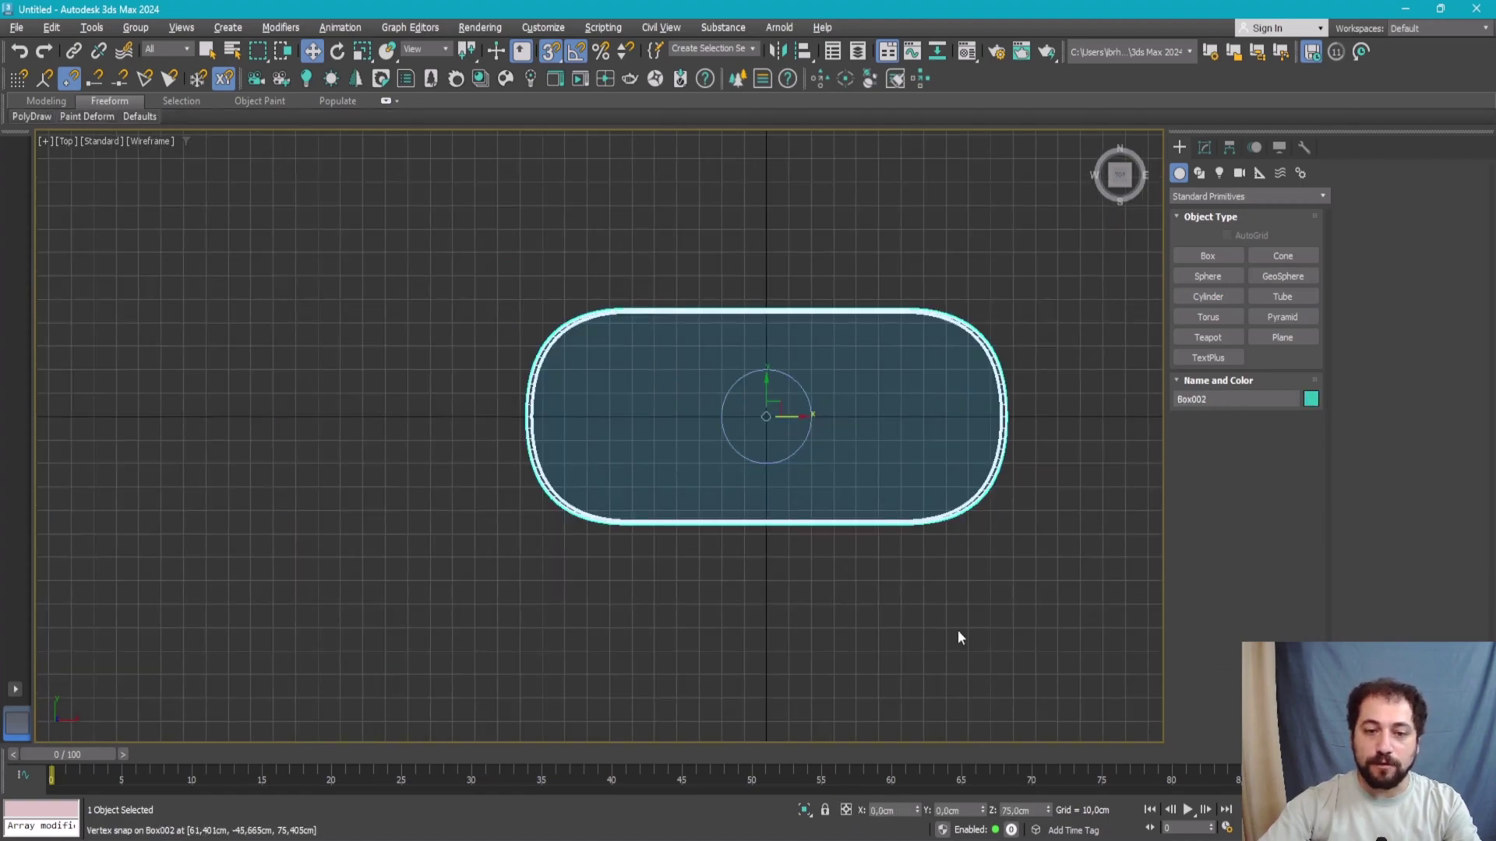
scroll(789, 424, up, 3)
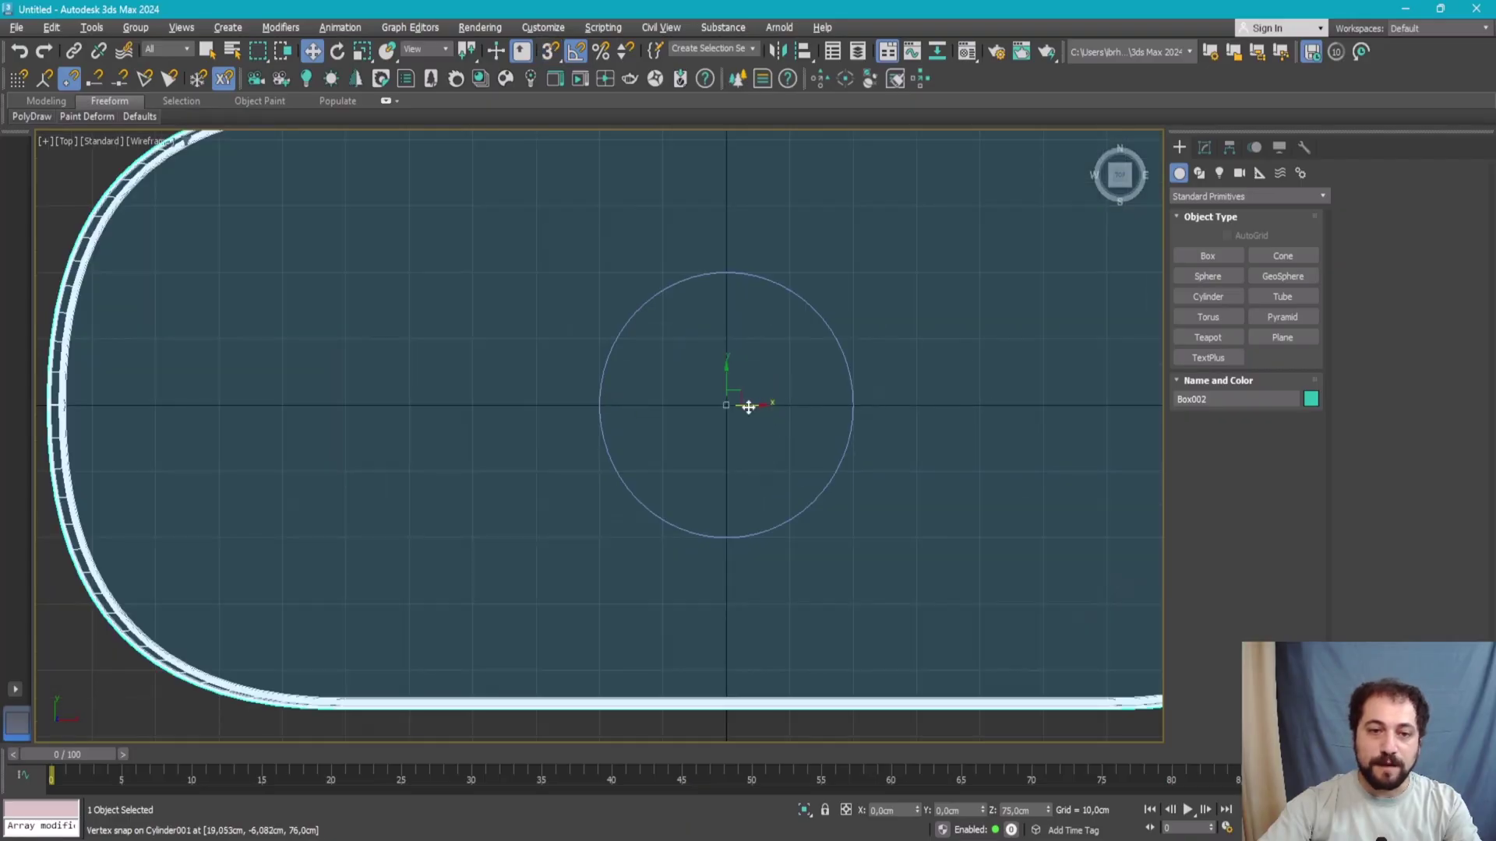
drag(748, 407, 350, 424)
scroll(668, 457, down, 2)
right_click(785, 489)
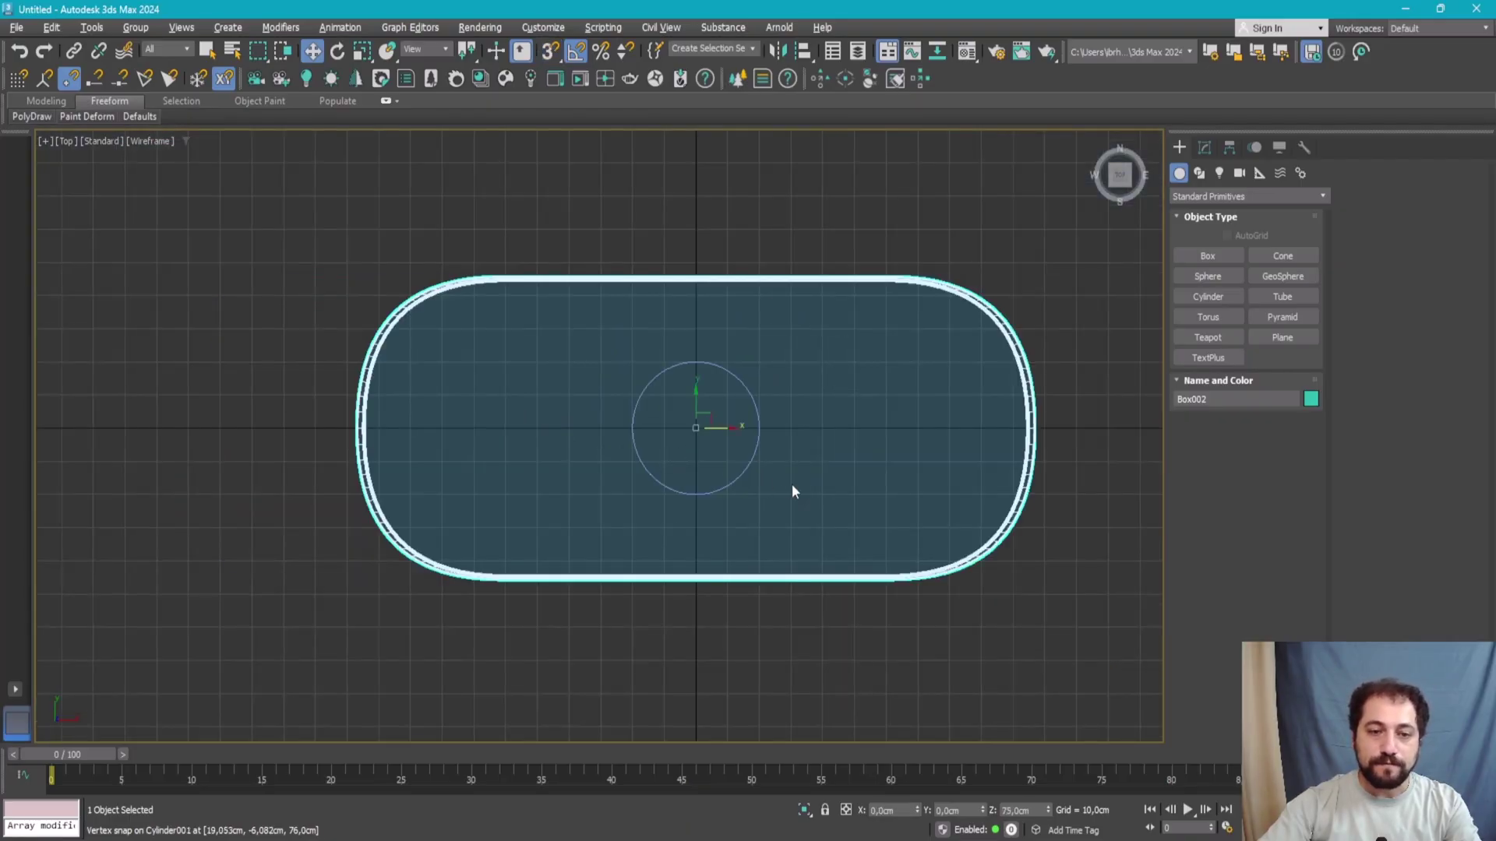
- Move the pedestal left along X to −62,665 cm under the tabletop's left end
click(750, 461)
drag(713, 430, 516, 460)
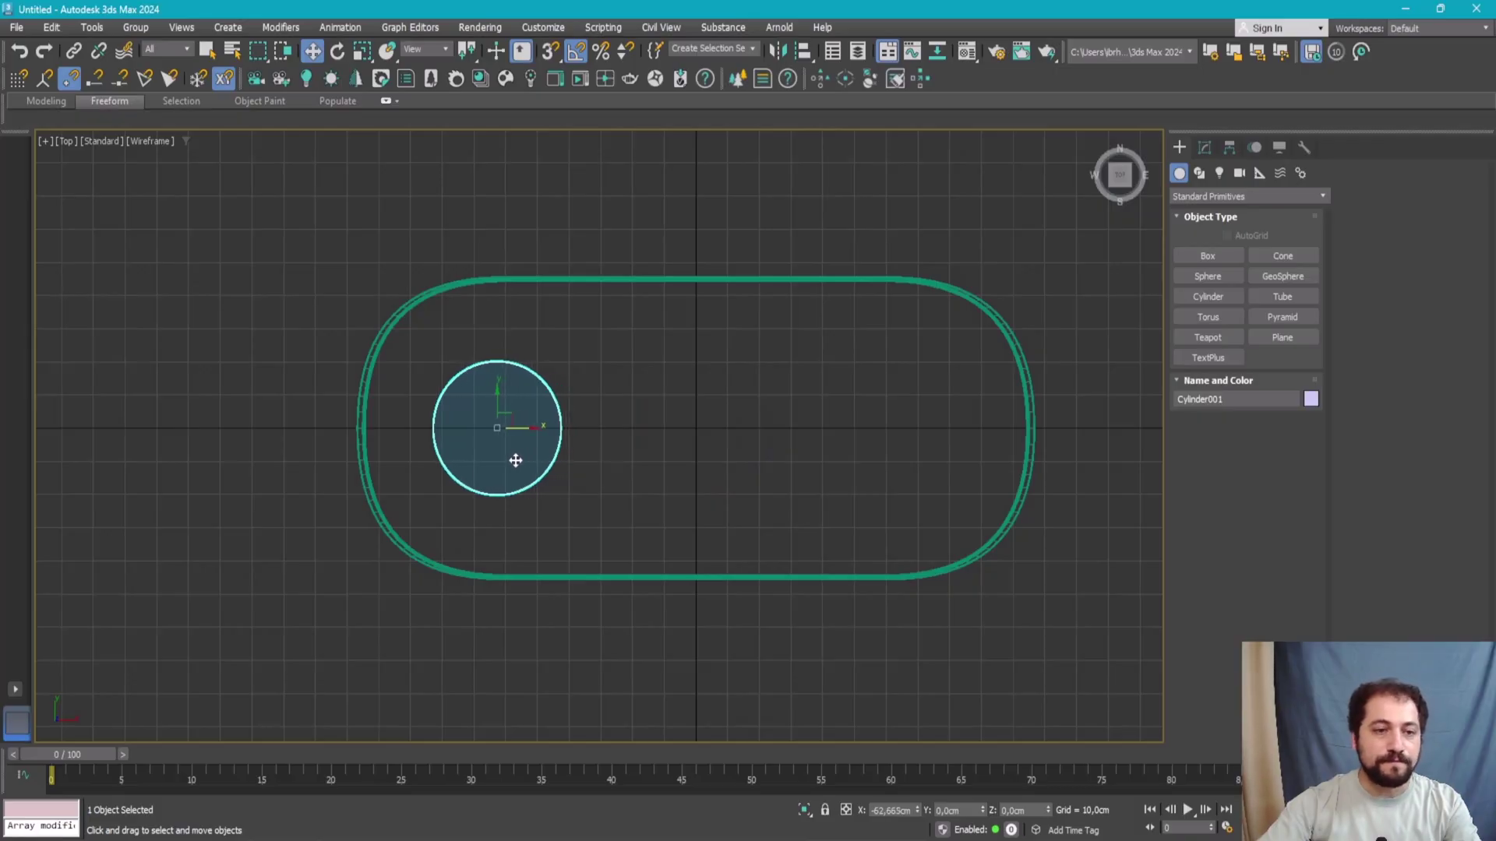
click(935, 573)
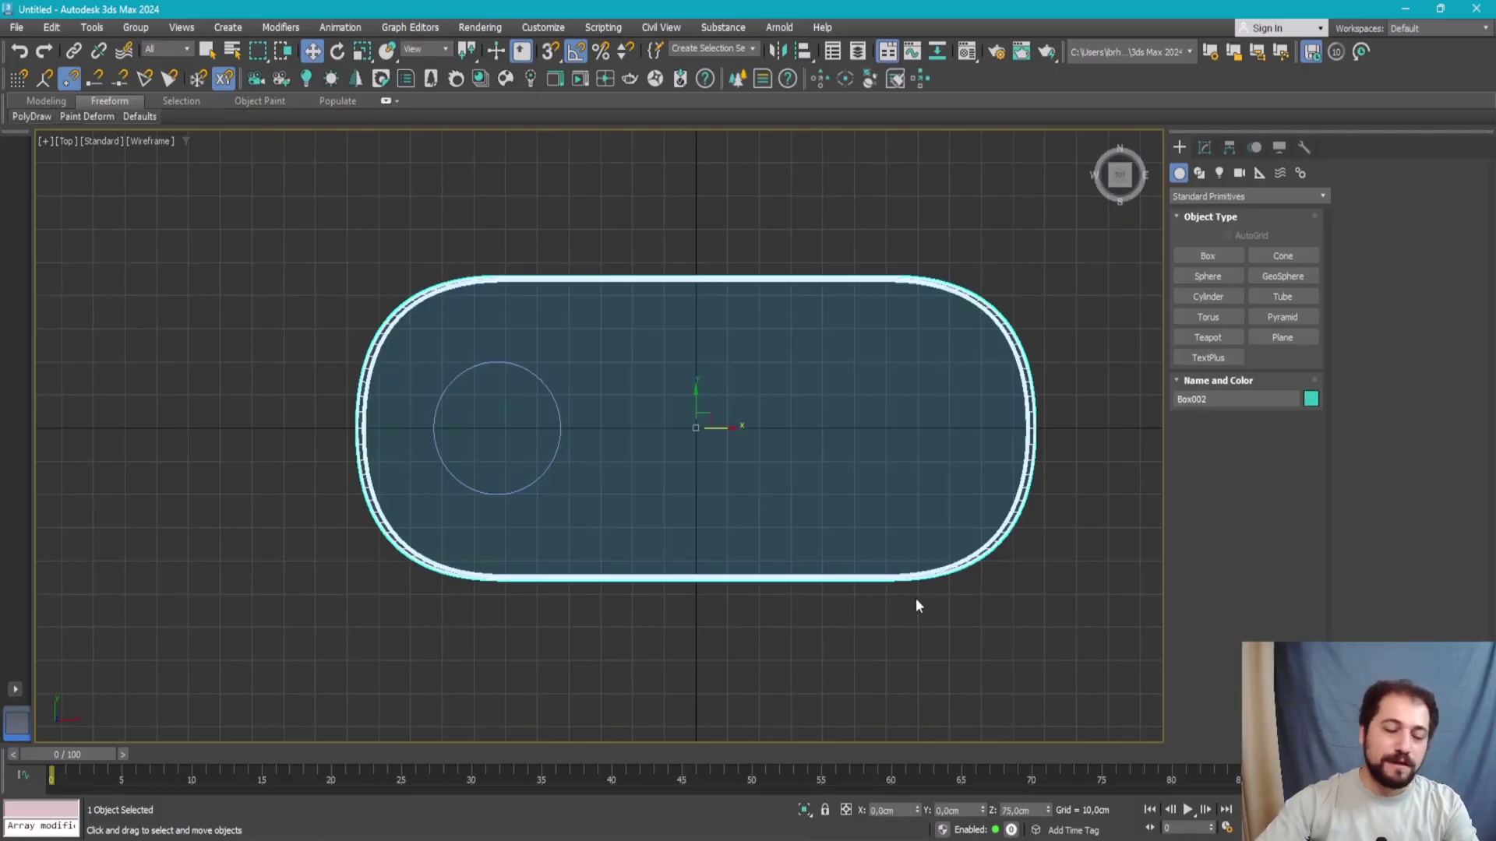
key(alt+Tab)
scroll(263, 571, down, 1)
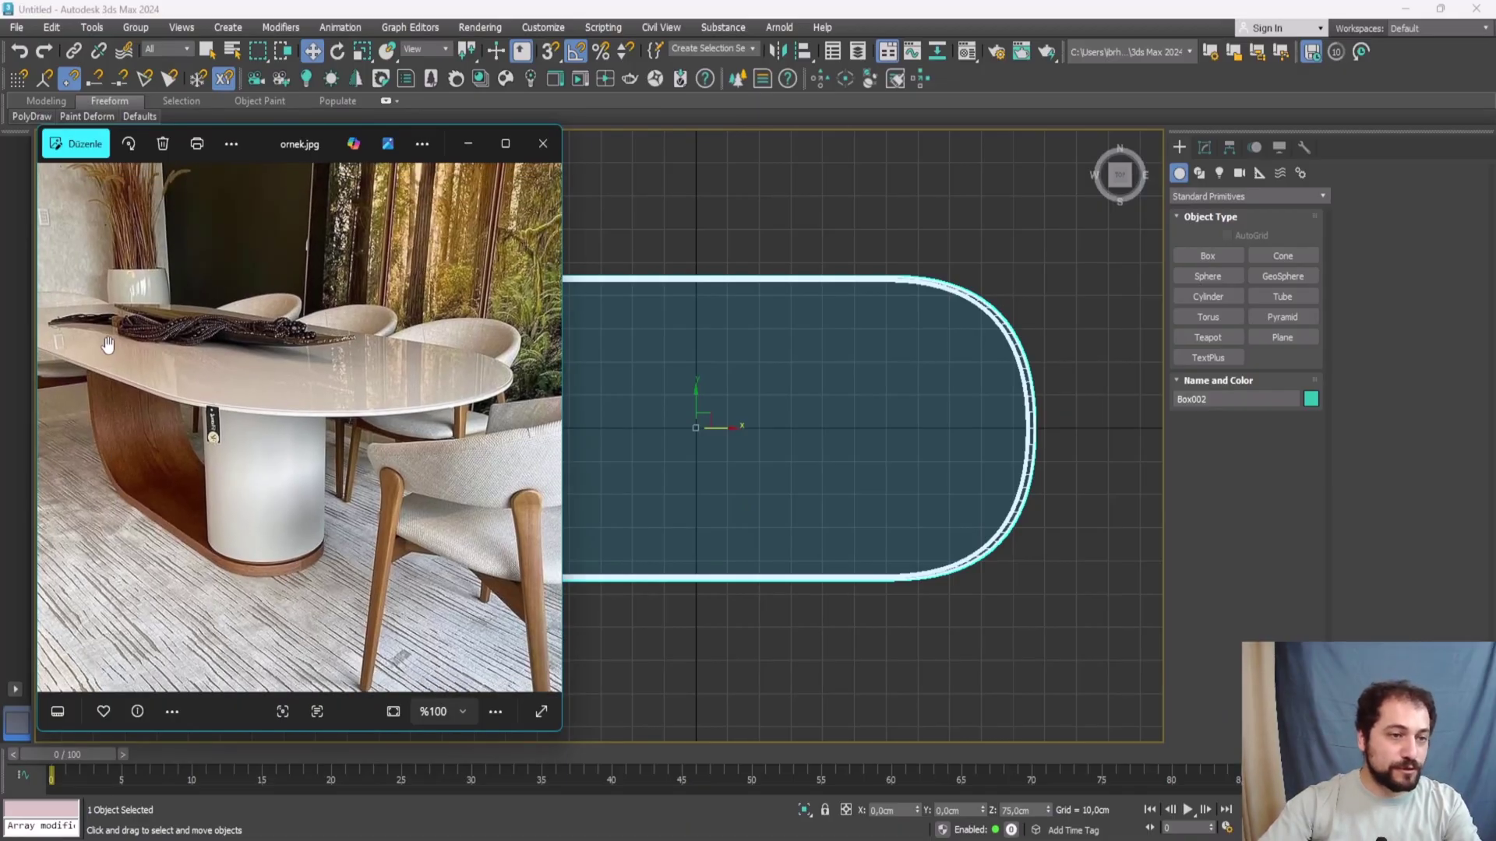
key(alt+Tab)
- Draw a flat 2 cm high box under the table in the Top view
key(alt+w)
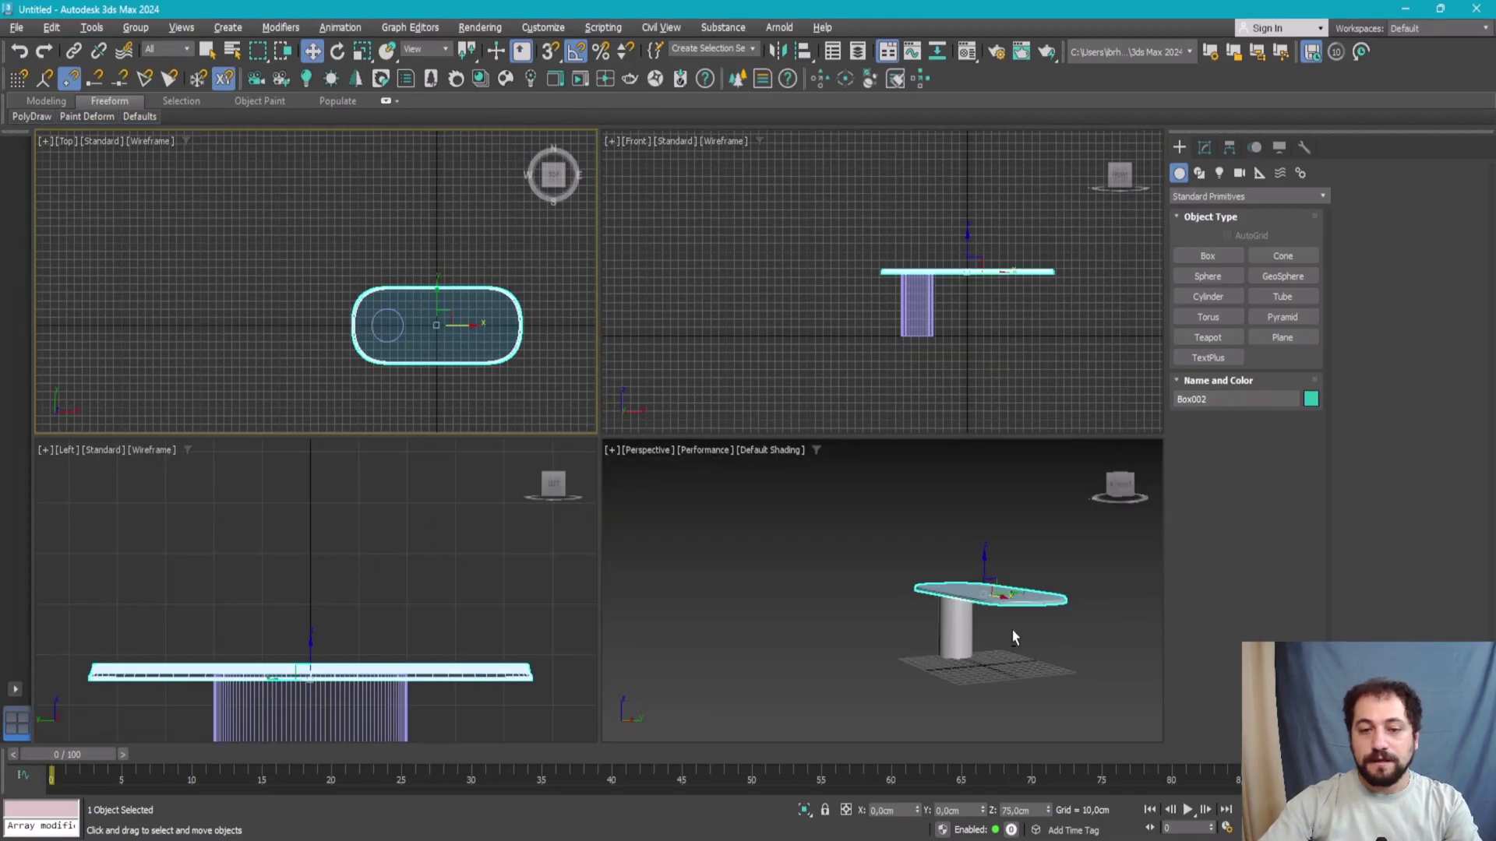
key(alt+w)
scroll(719, 575, up, 3)
click(719, 575)
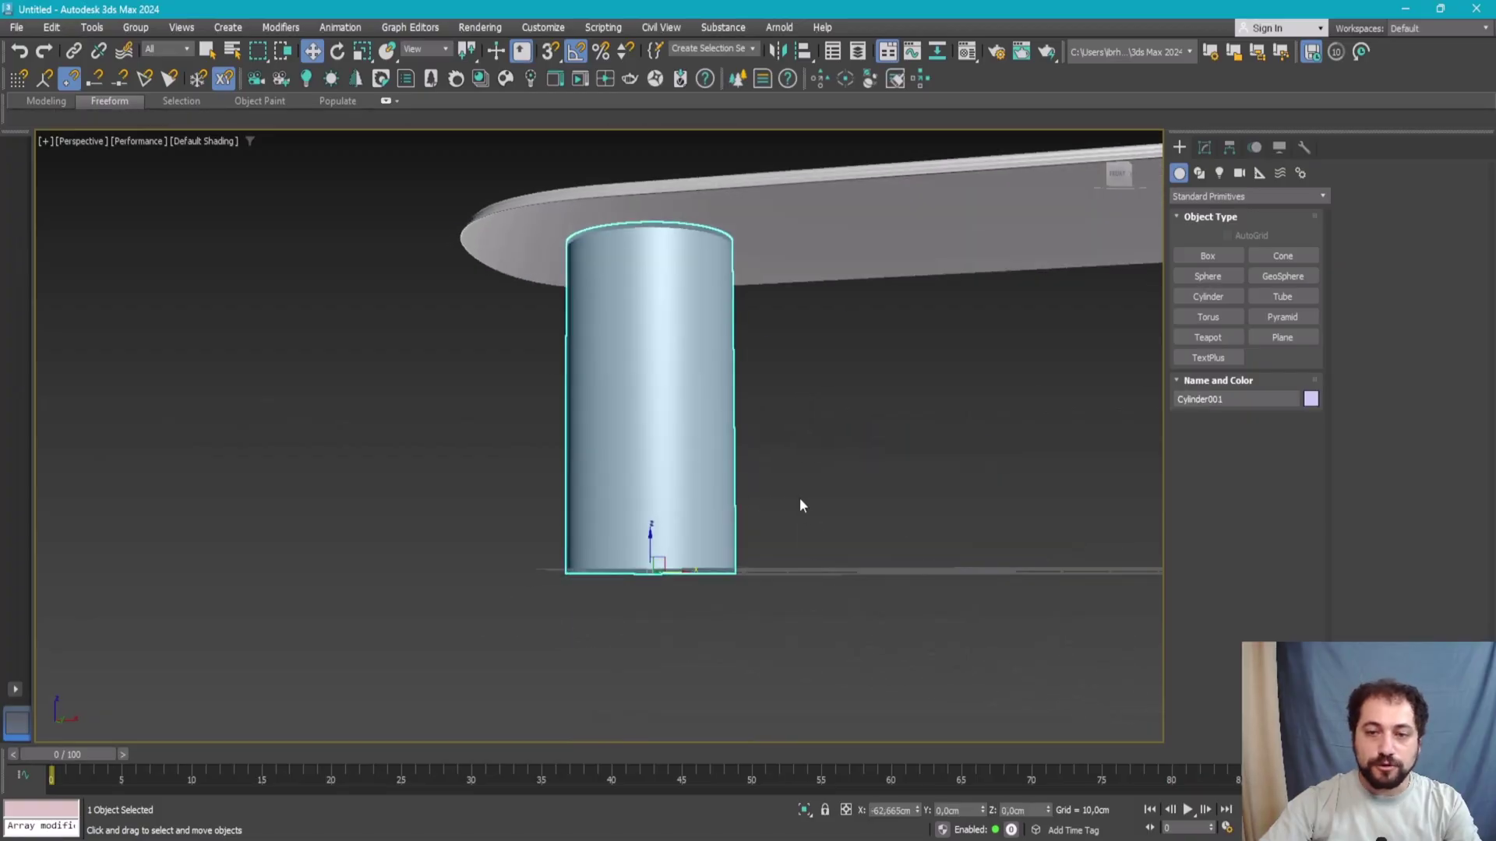
click(1209, 260)
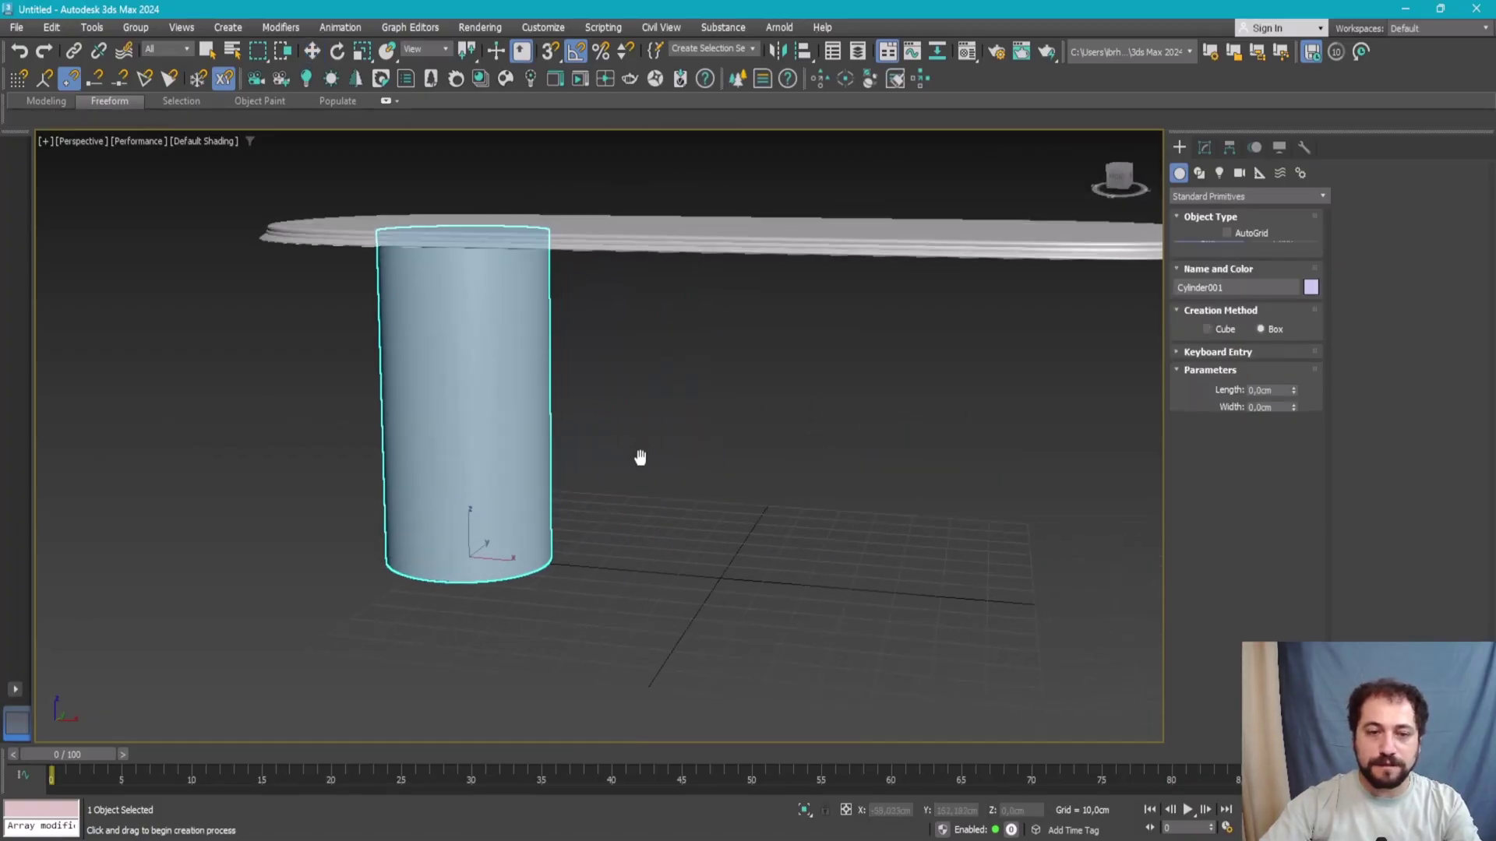
key(alt+w)
key(alt+w)
scroll(608, 499, up, 2)
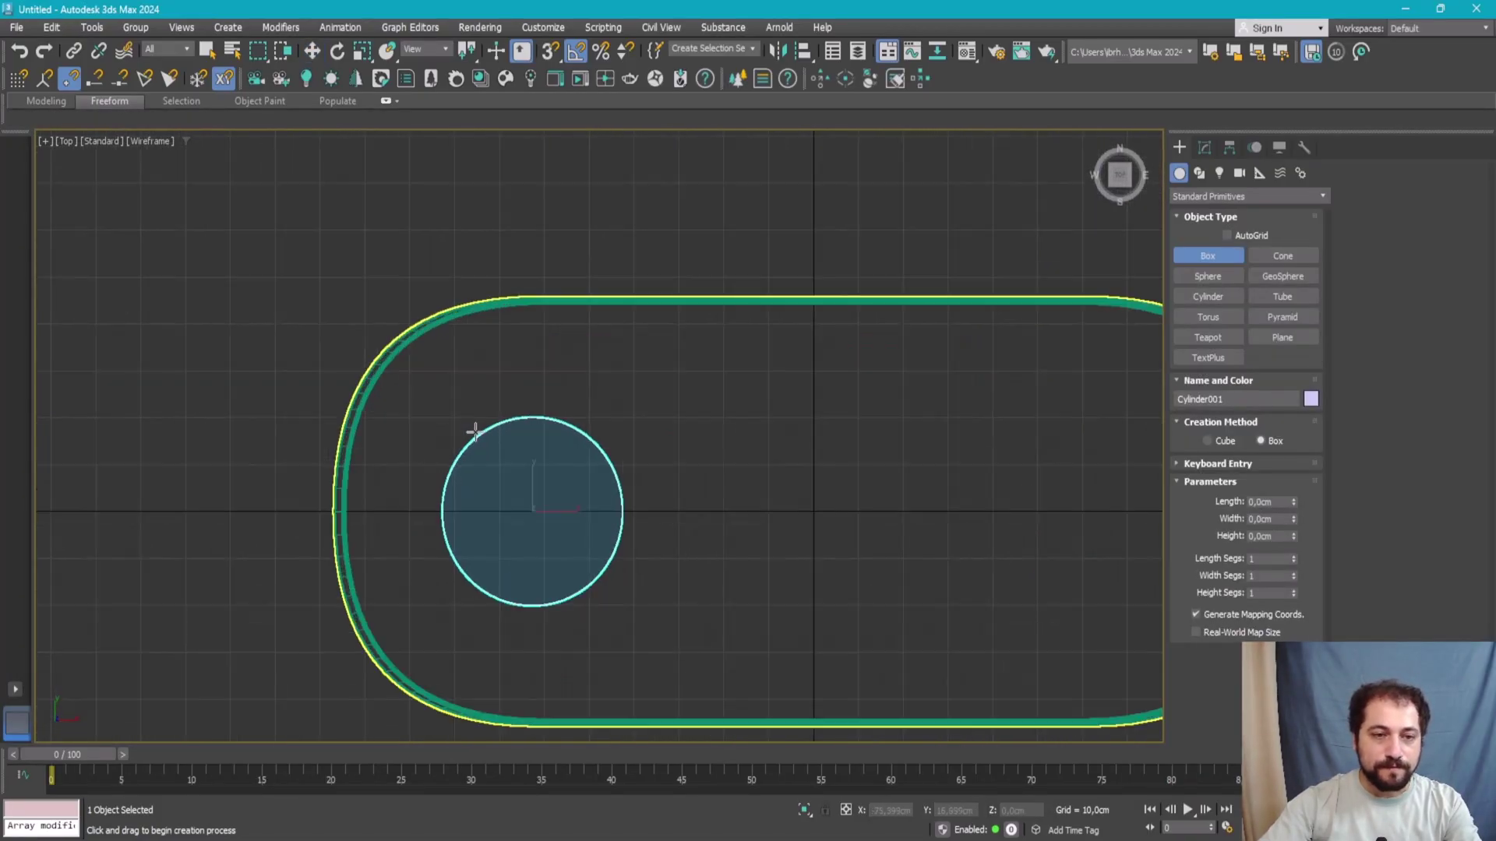
drag(435, 413, 1150, 628)
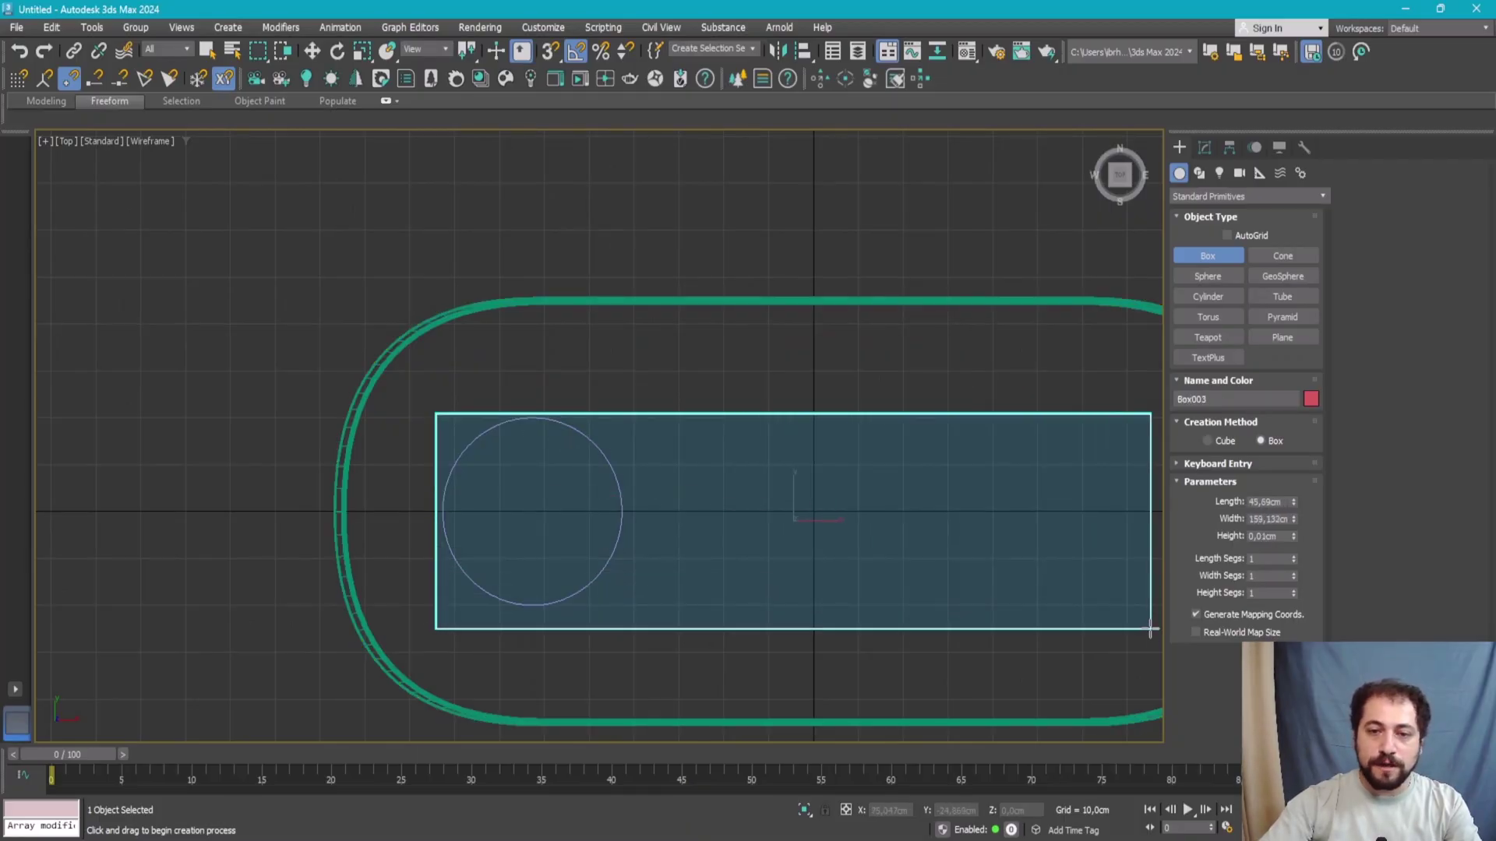
text(2)
key(Return)
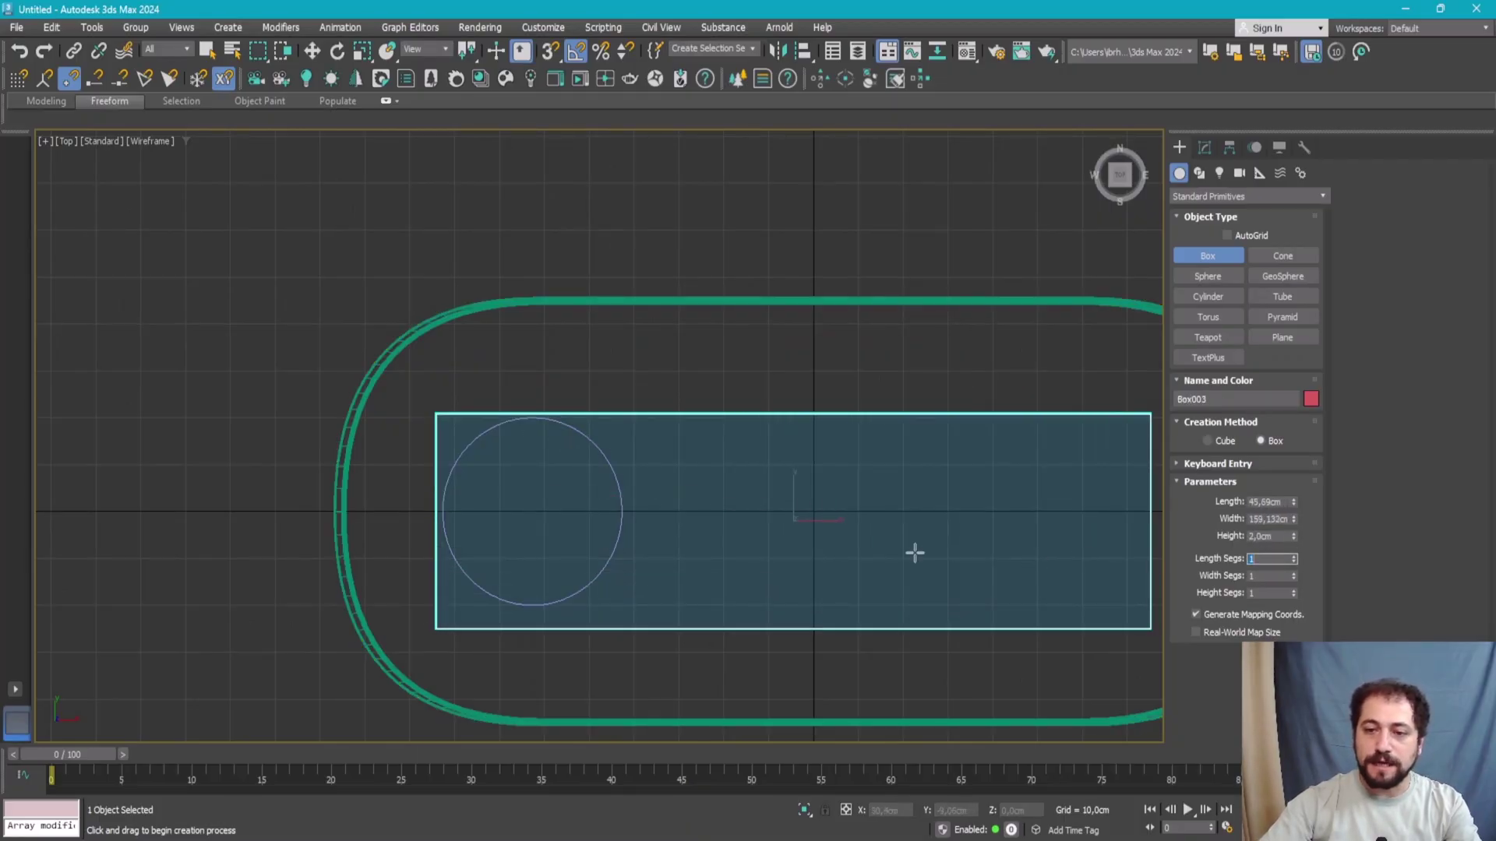
- Compare with the reference photo and zero the base board's Y position
scroll(667, 498, down, 3)
scroll(640, 506, up, 1)
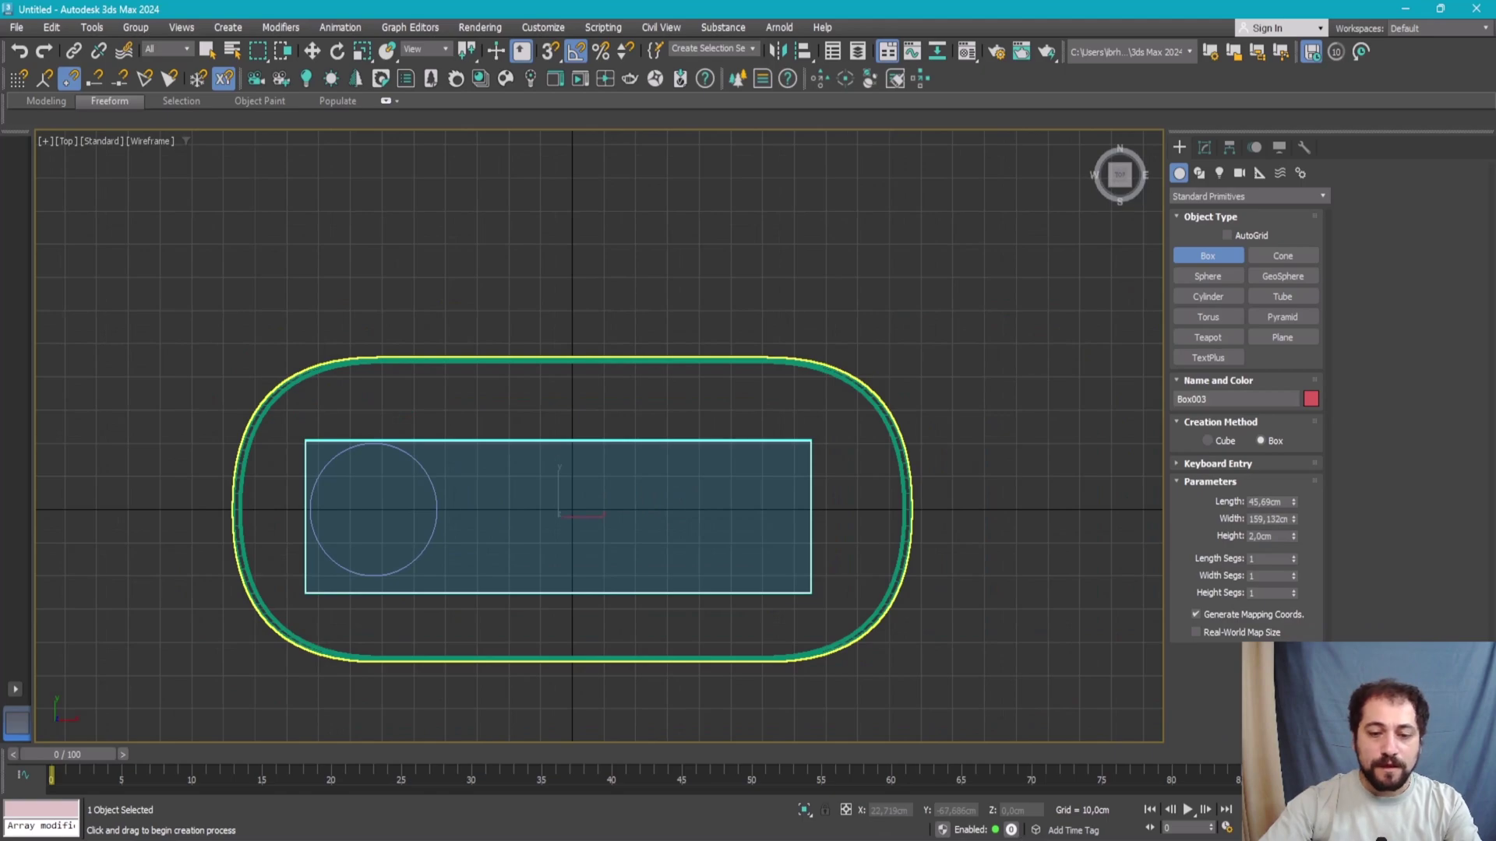
key(alt+Tab)
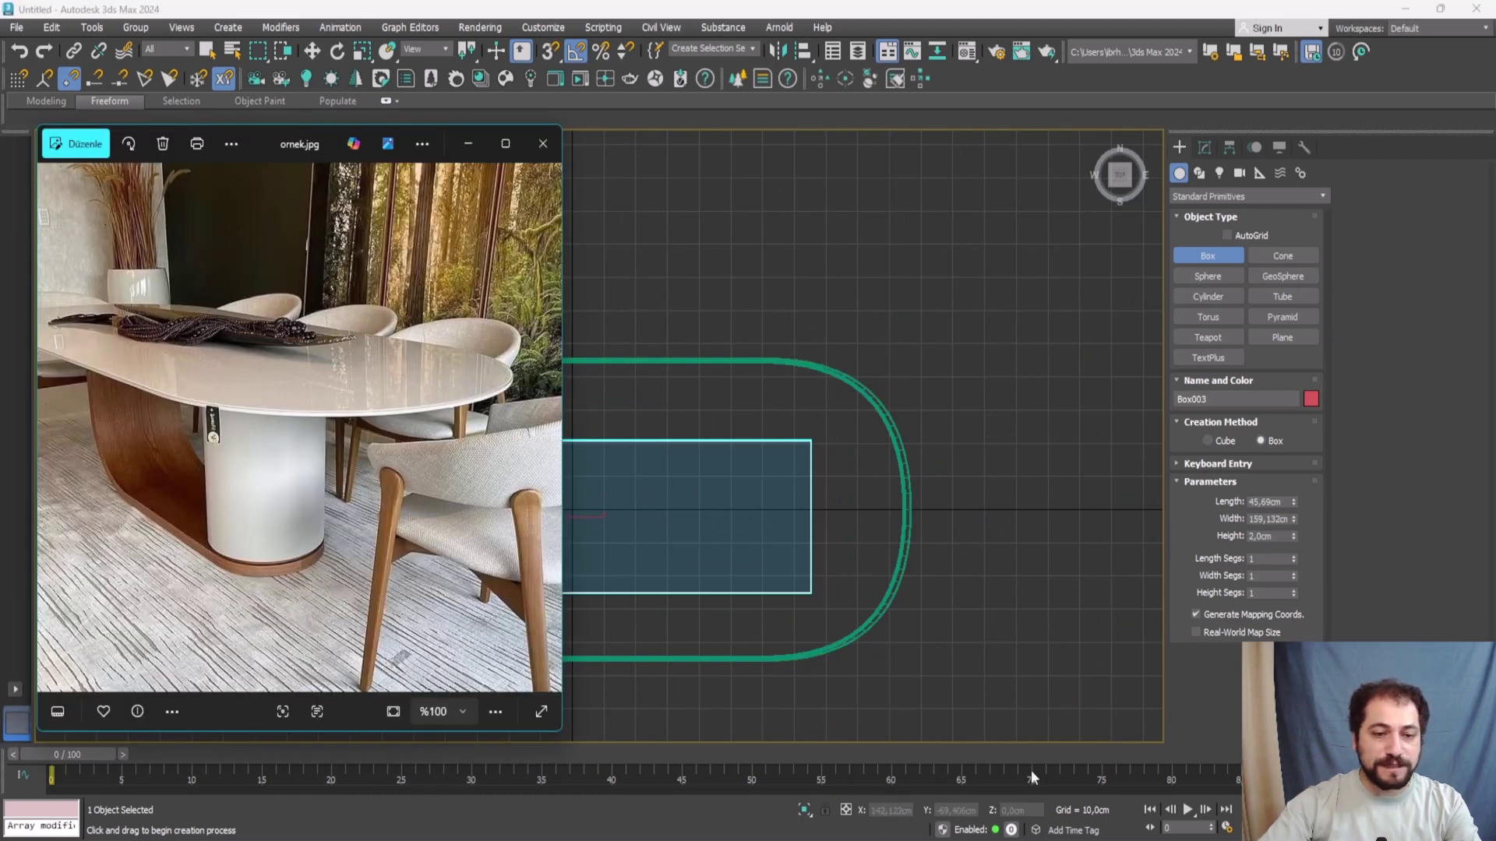
key(alt+Tab)
scroll(558, 508, up, 2)
scroll(514, 525, up, 1)
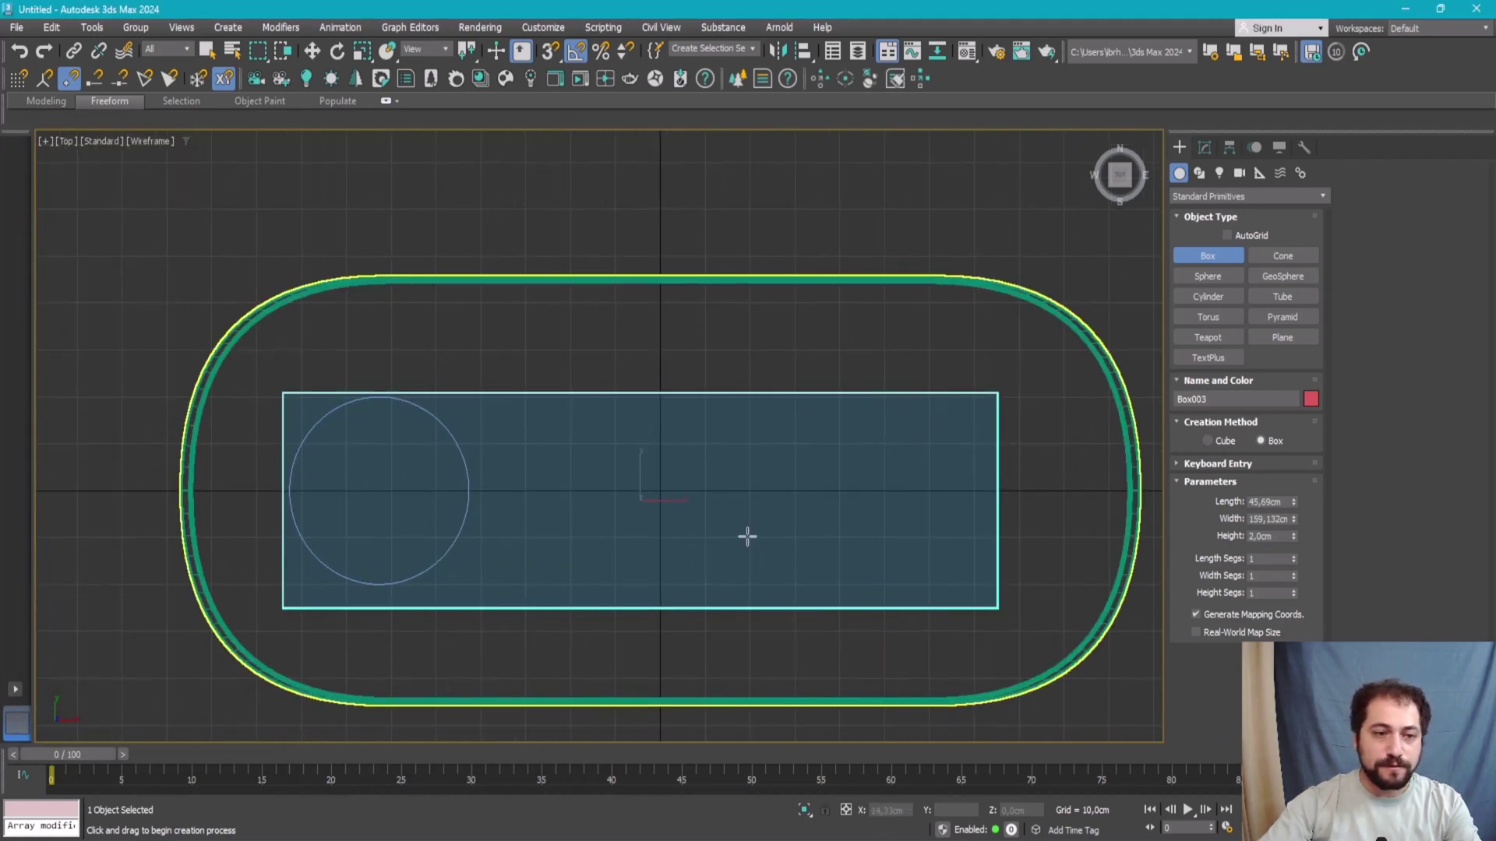
key(w)
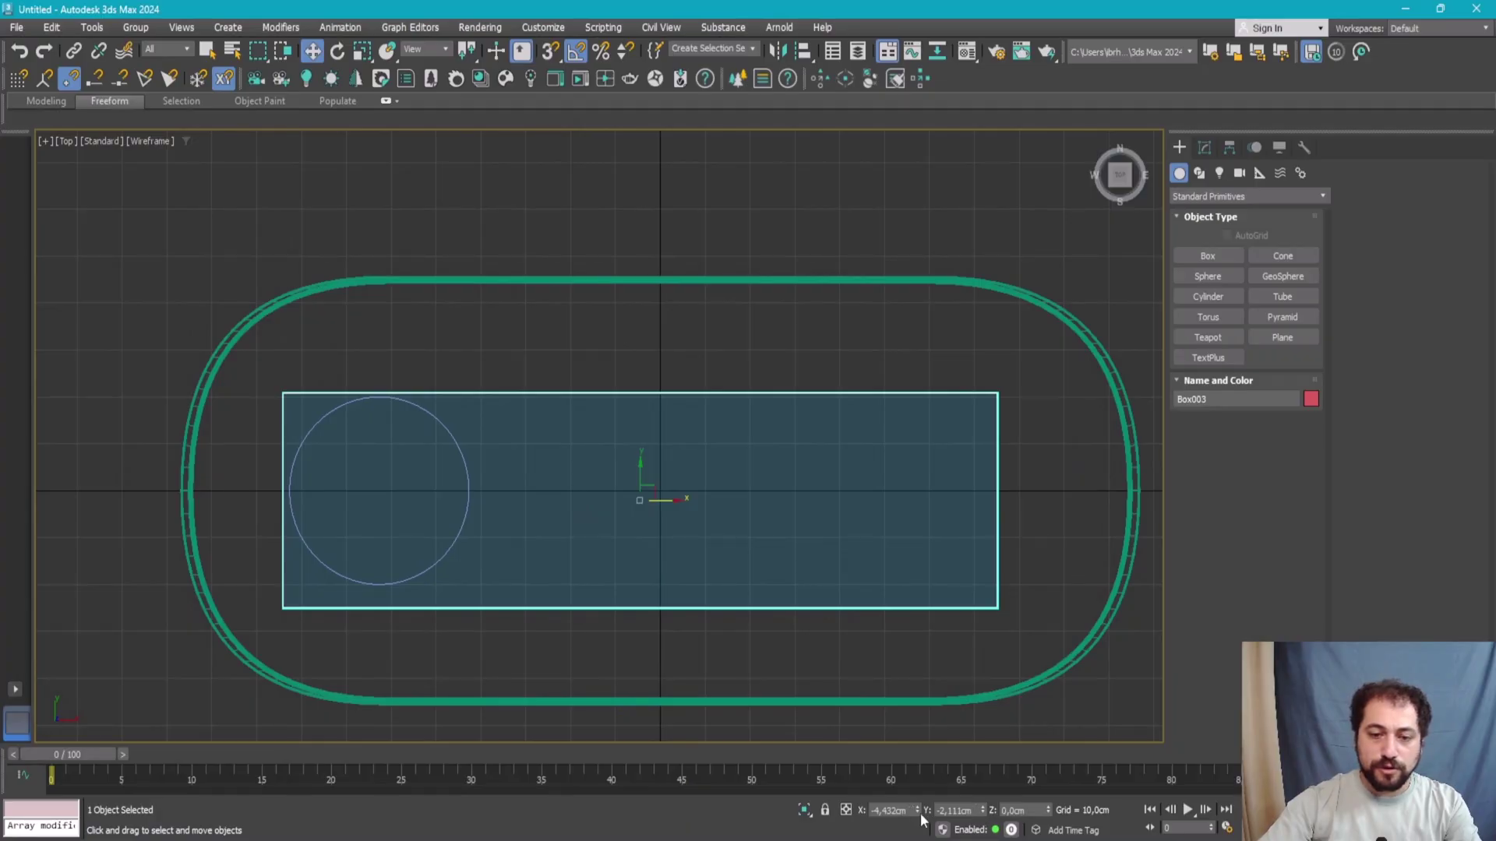
right_click(983, 812)
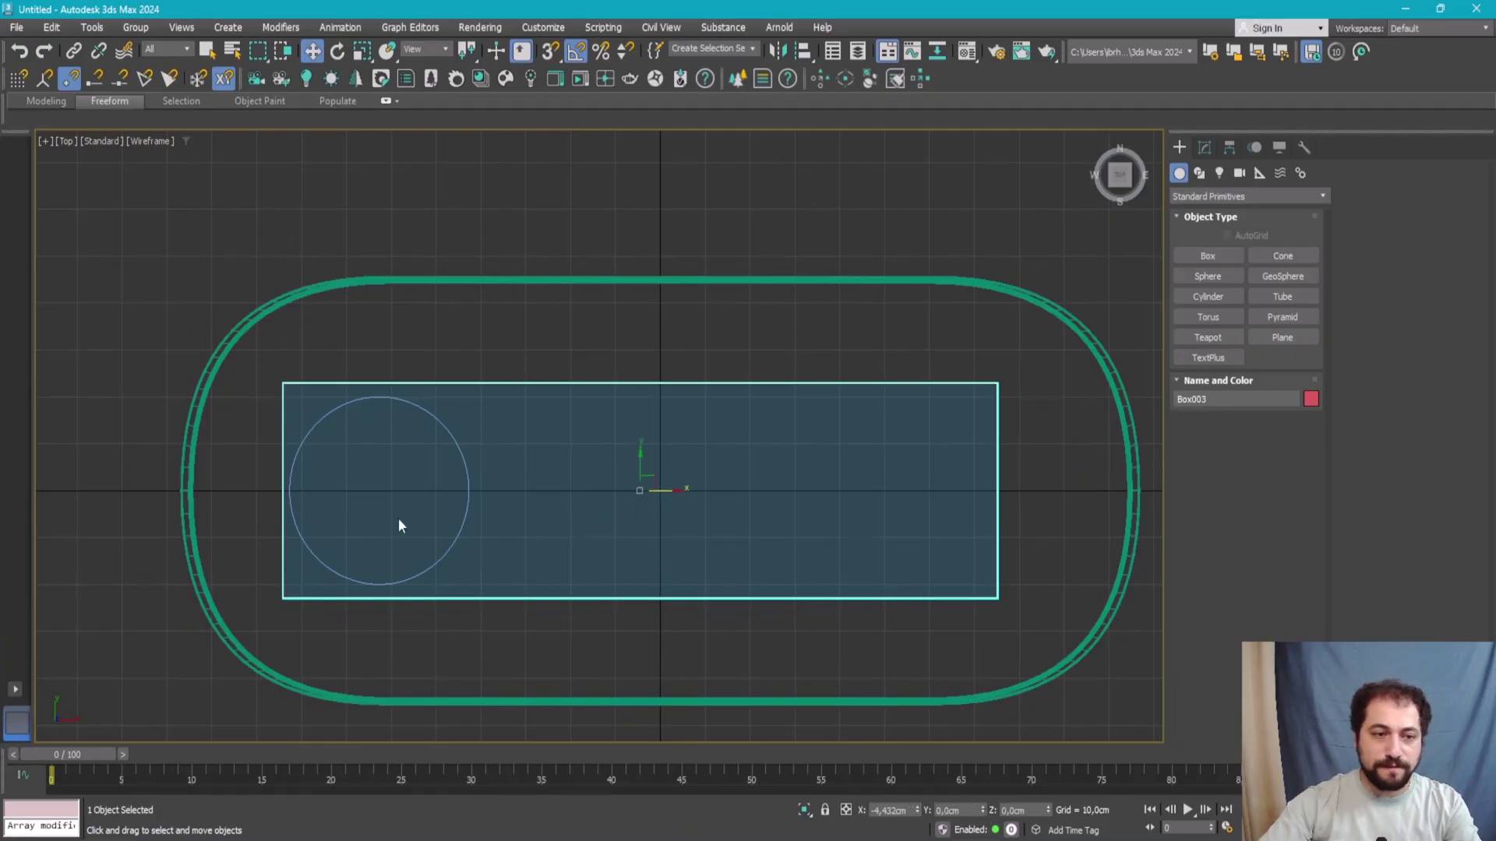
- Set the base board's length to 45 cm
click(1203, 147)
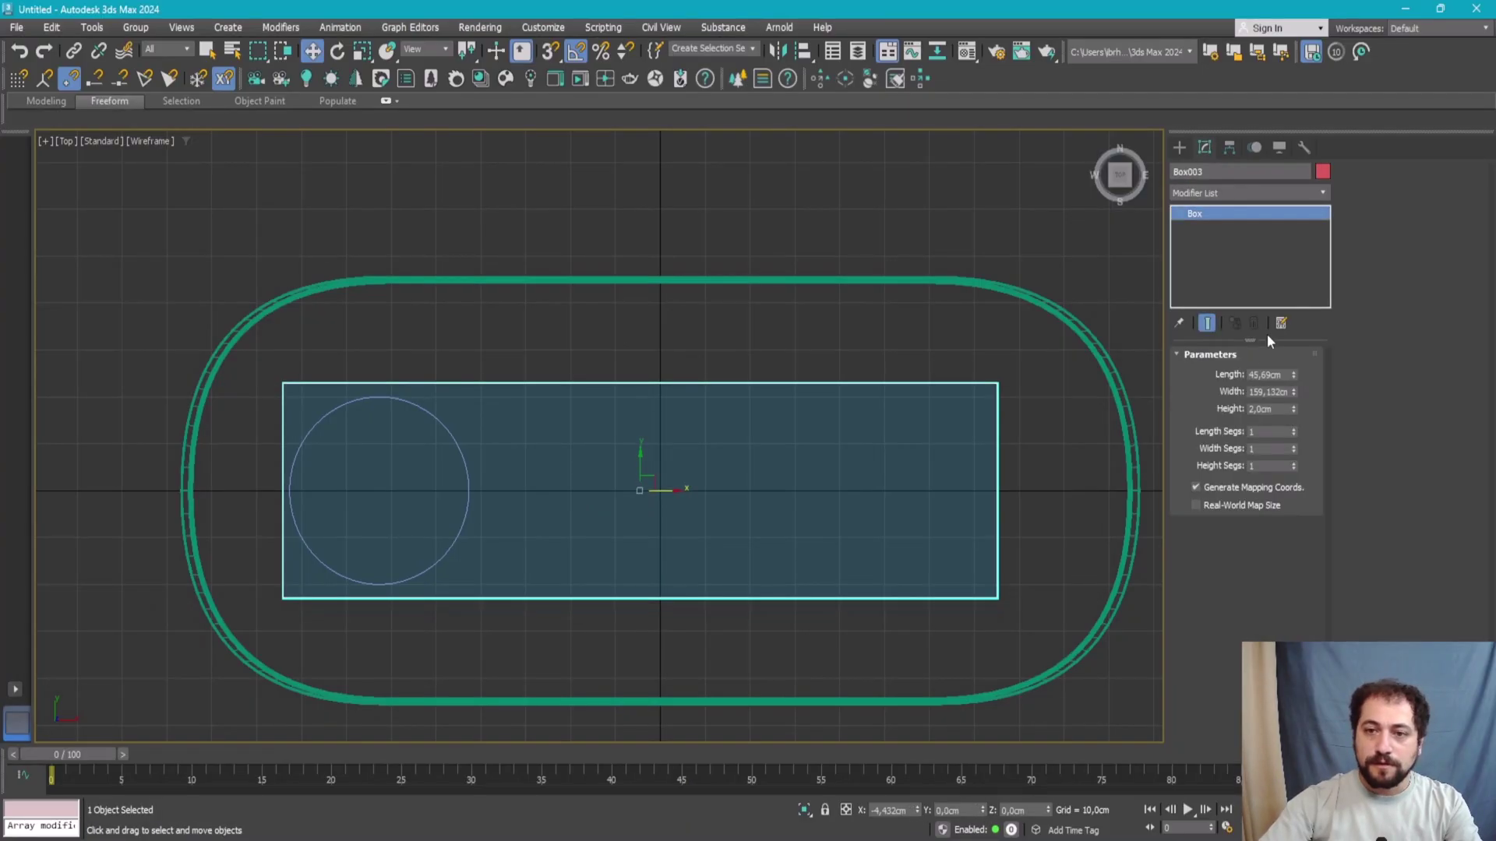
double_click(1262, 375)
text(45)
key(Return)
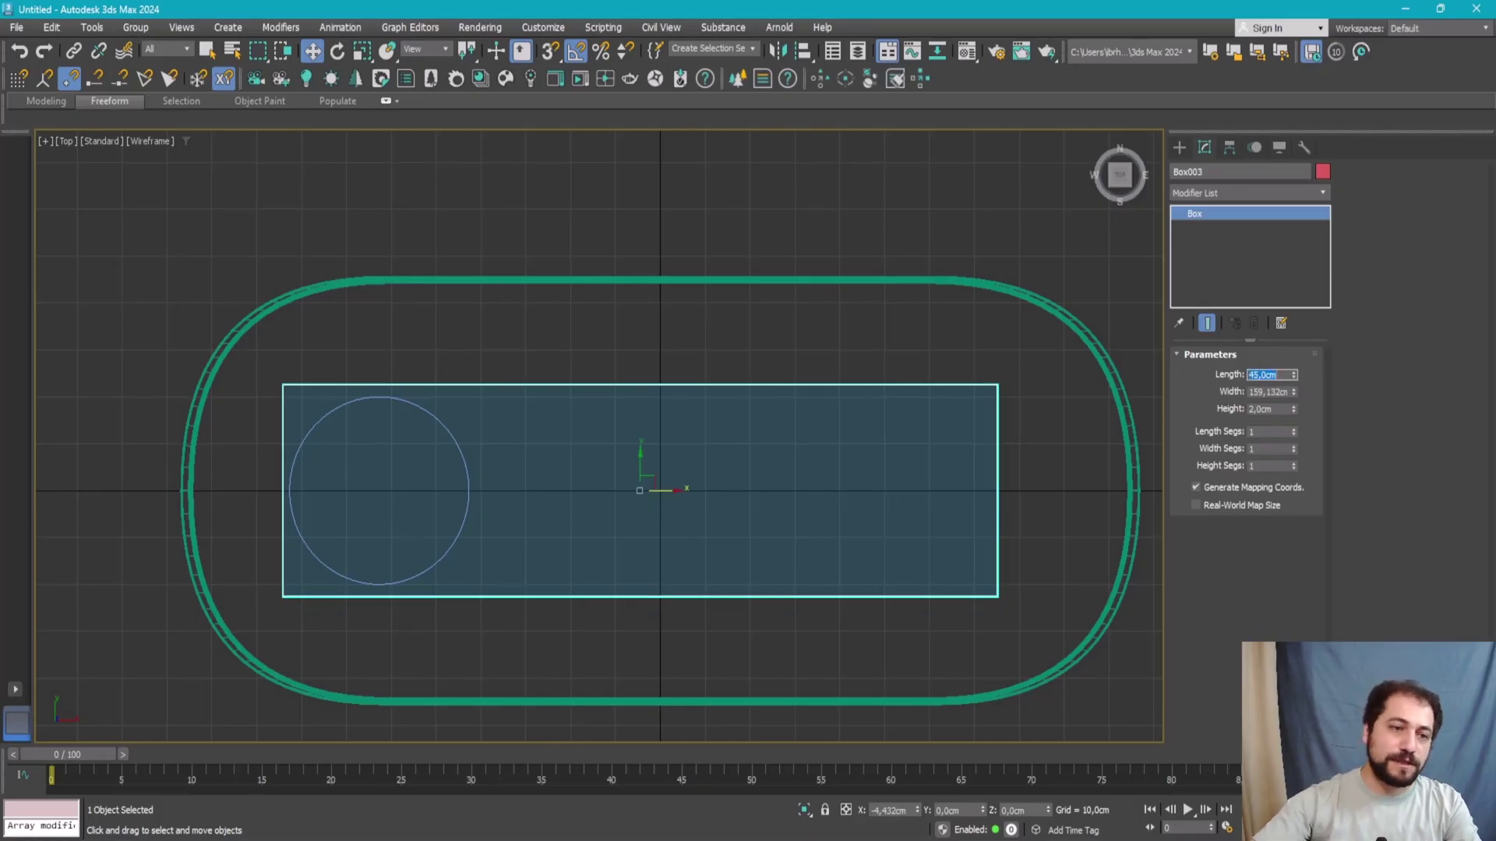
scroll(675, 348, up, 4)
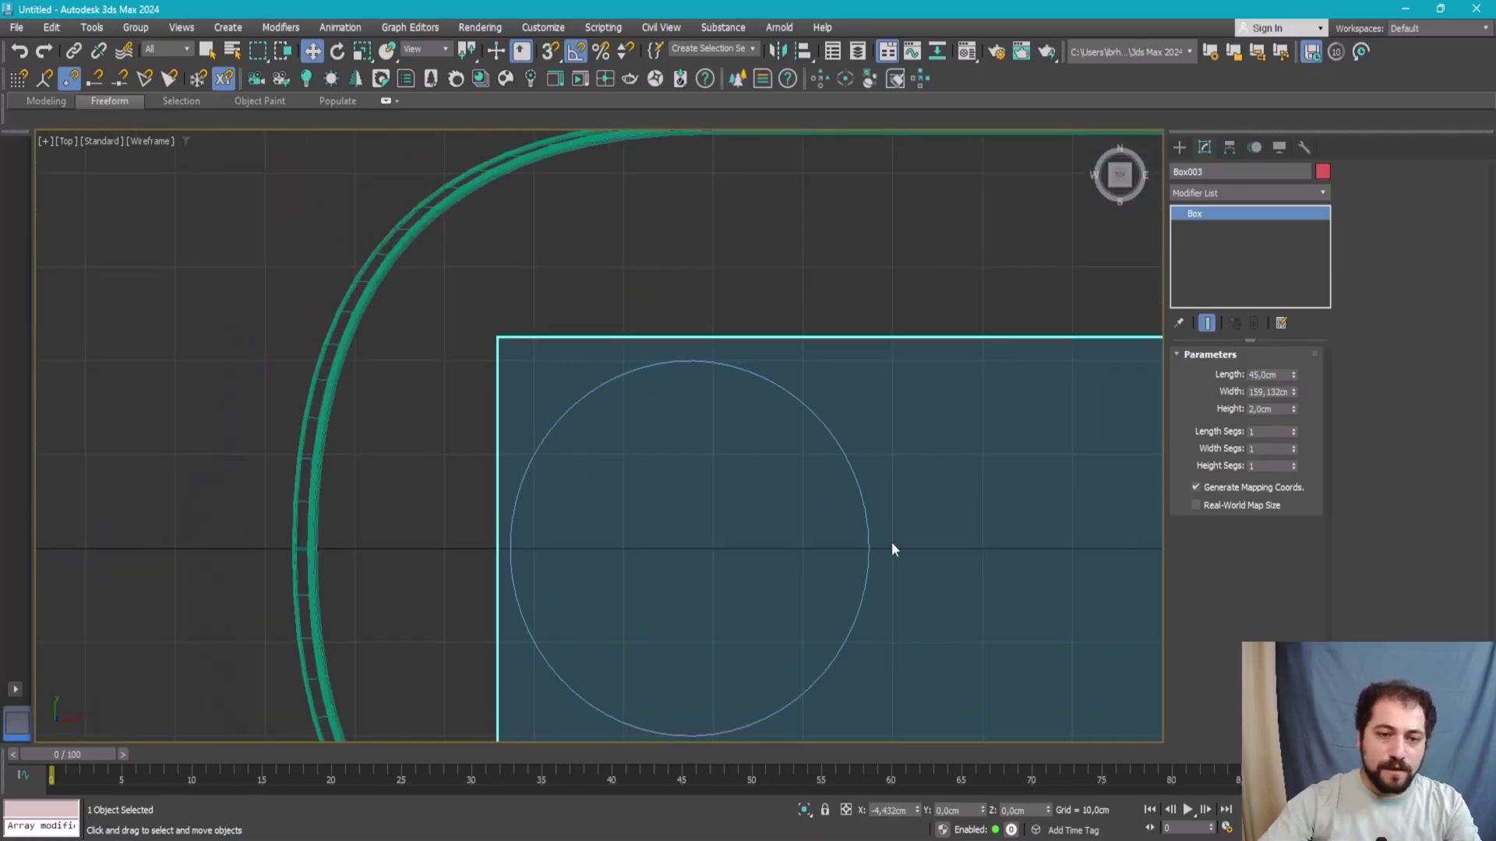
- Add an Edit Poly modifier to the base board
click(1244, 193)
text(e)
click(1203, 274)
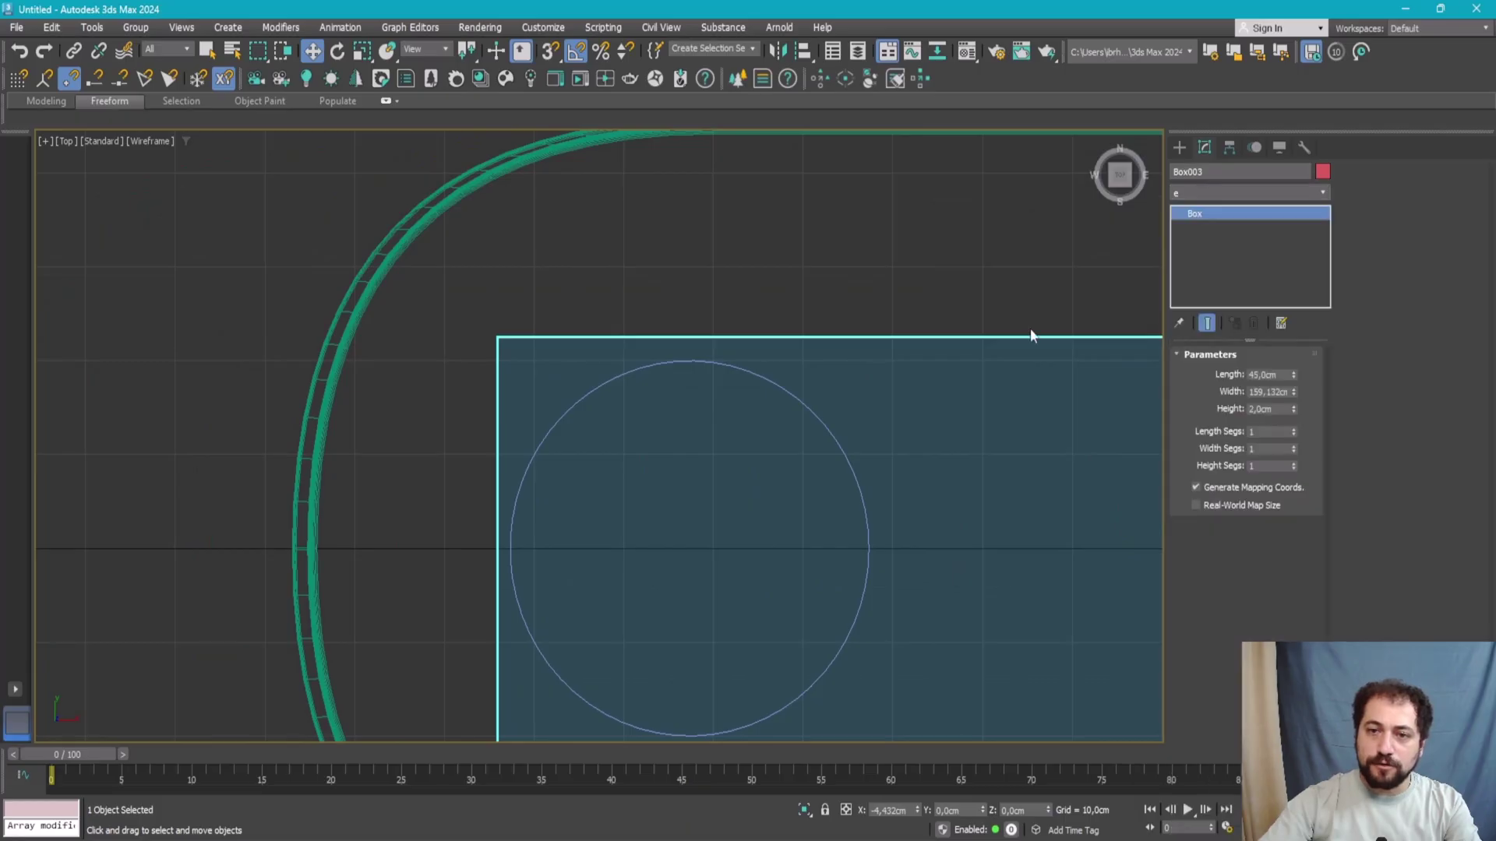
scroll(875, 329, down, 2)
- Snap the board's left-end vertices onto the pedestal's edge
key(1)
scroll(750, 530, up, 5)
middle_drag(751, 538, 730, 506)
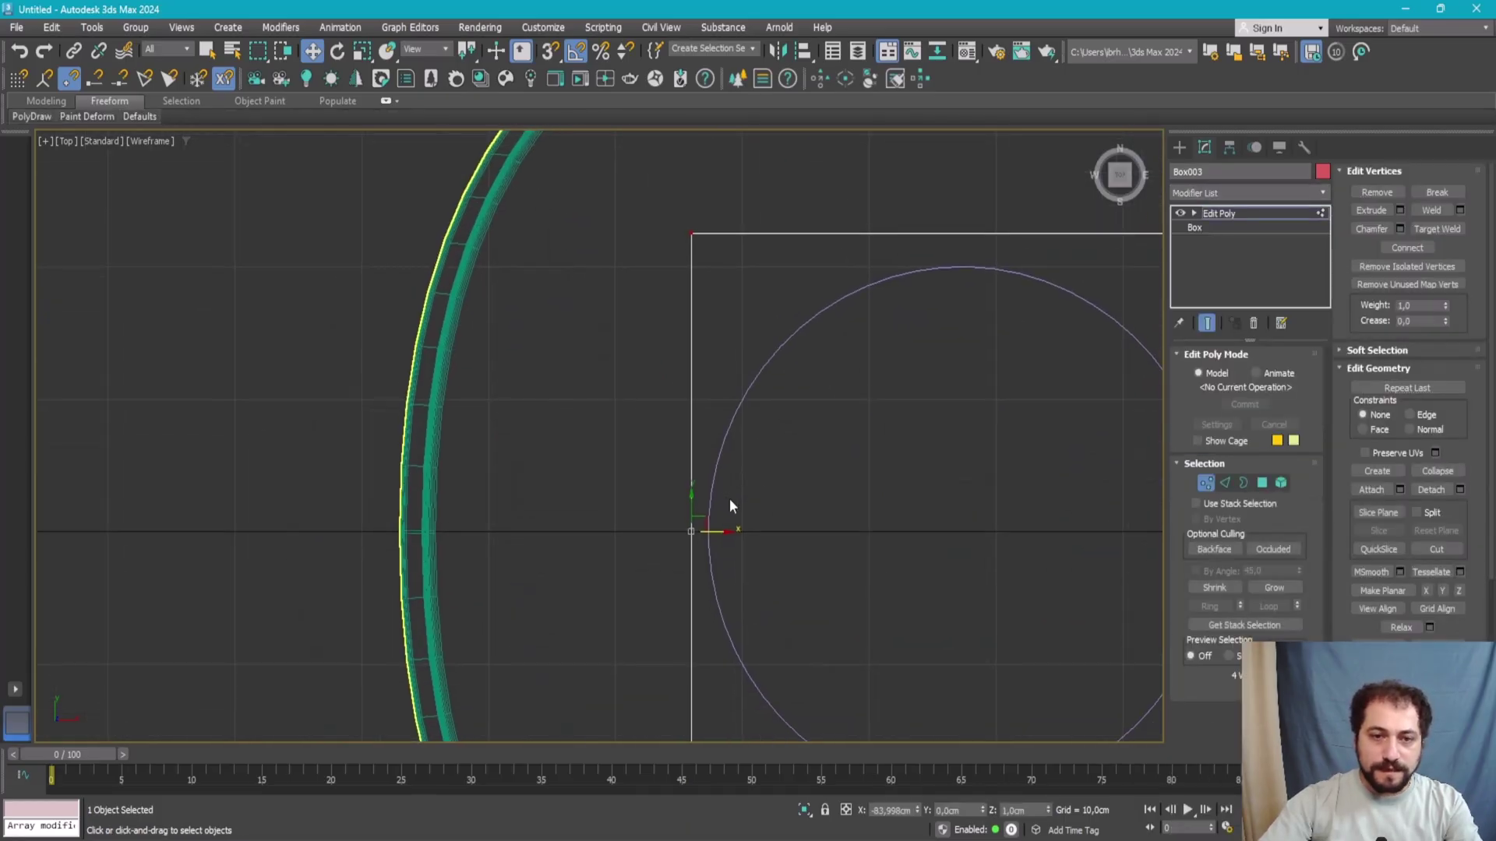
drag(713, 532, 708, 531)
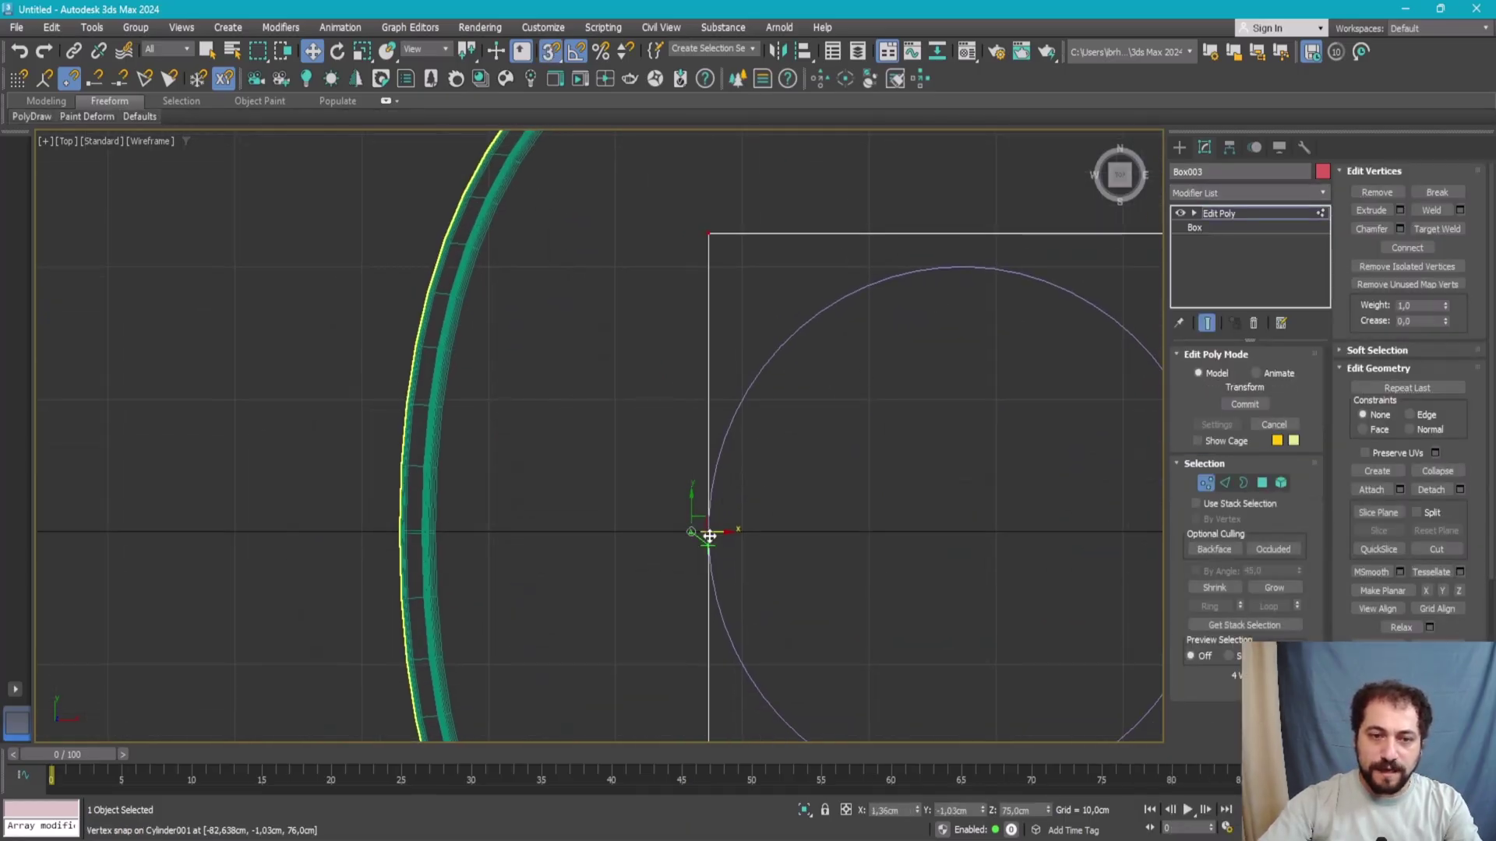
scroll(664, 533, down, 2)
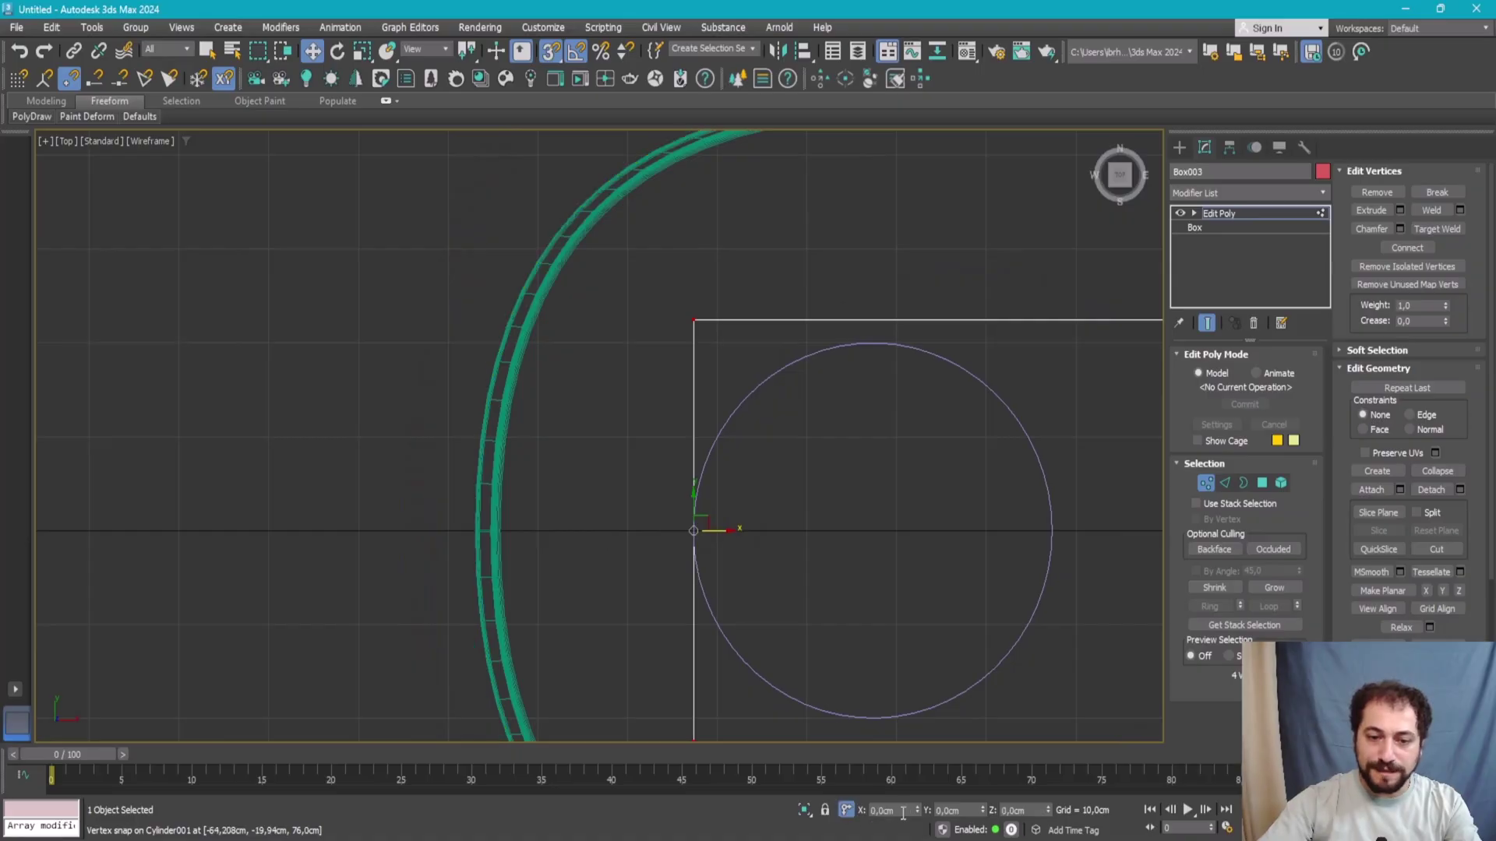
- Set the left-end vertices to X -2.5 and pull the right-end vertices inward
text(-2,5)
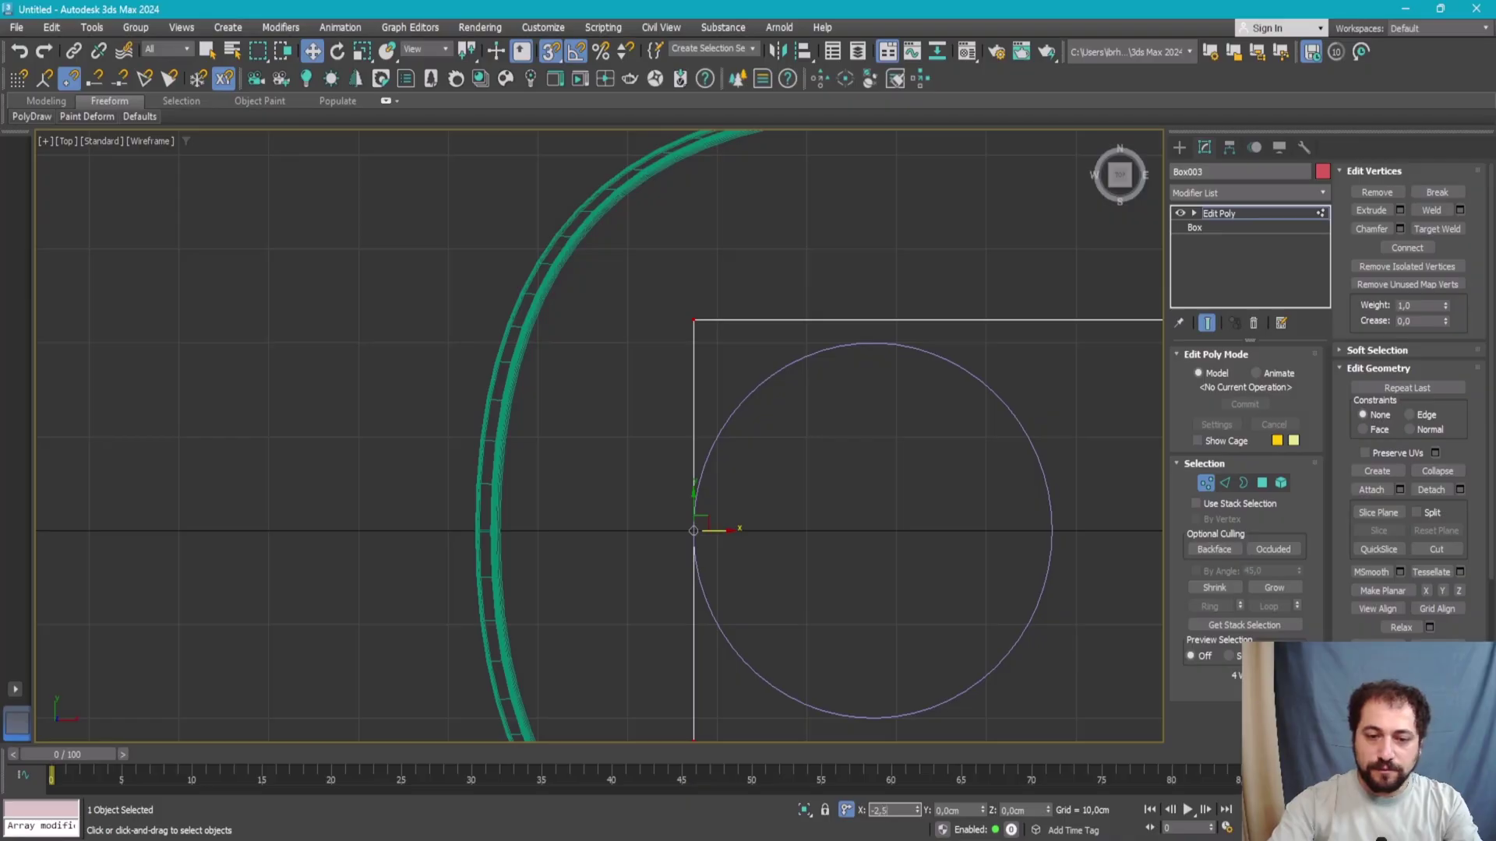
key(Return)
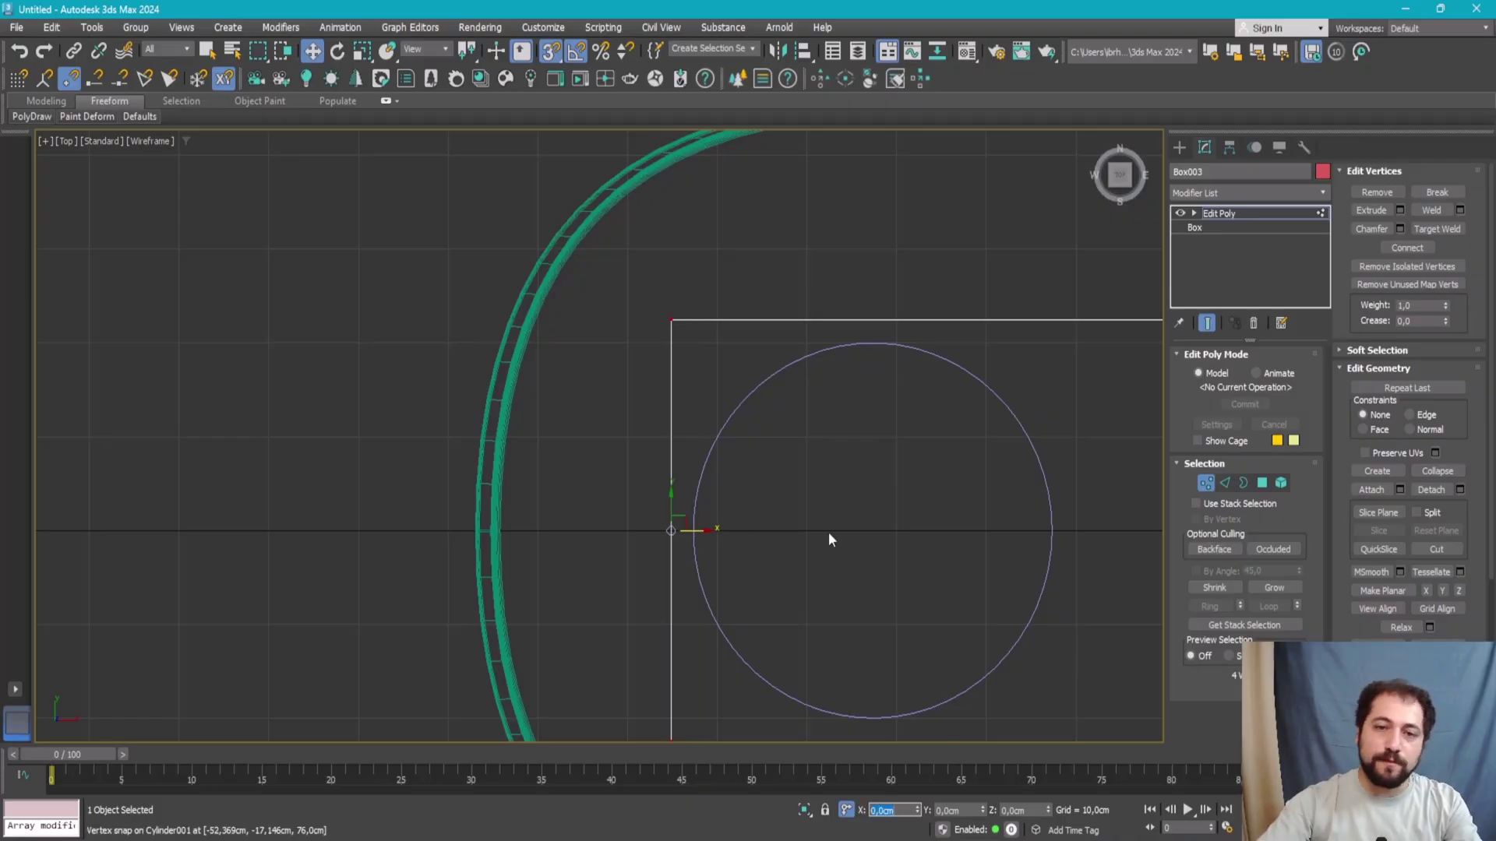
scroll(551, 508, down, 3)
middle_drag(552, 508, 356, 506)
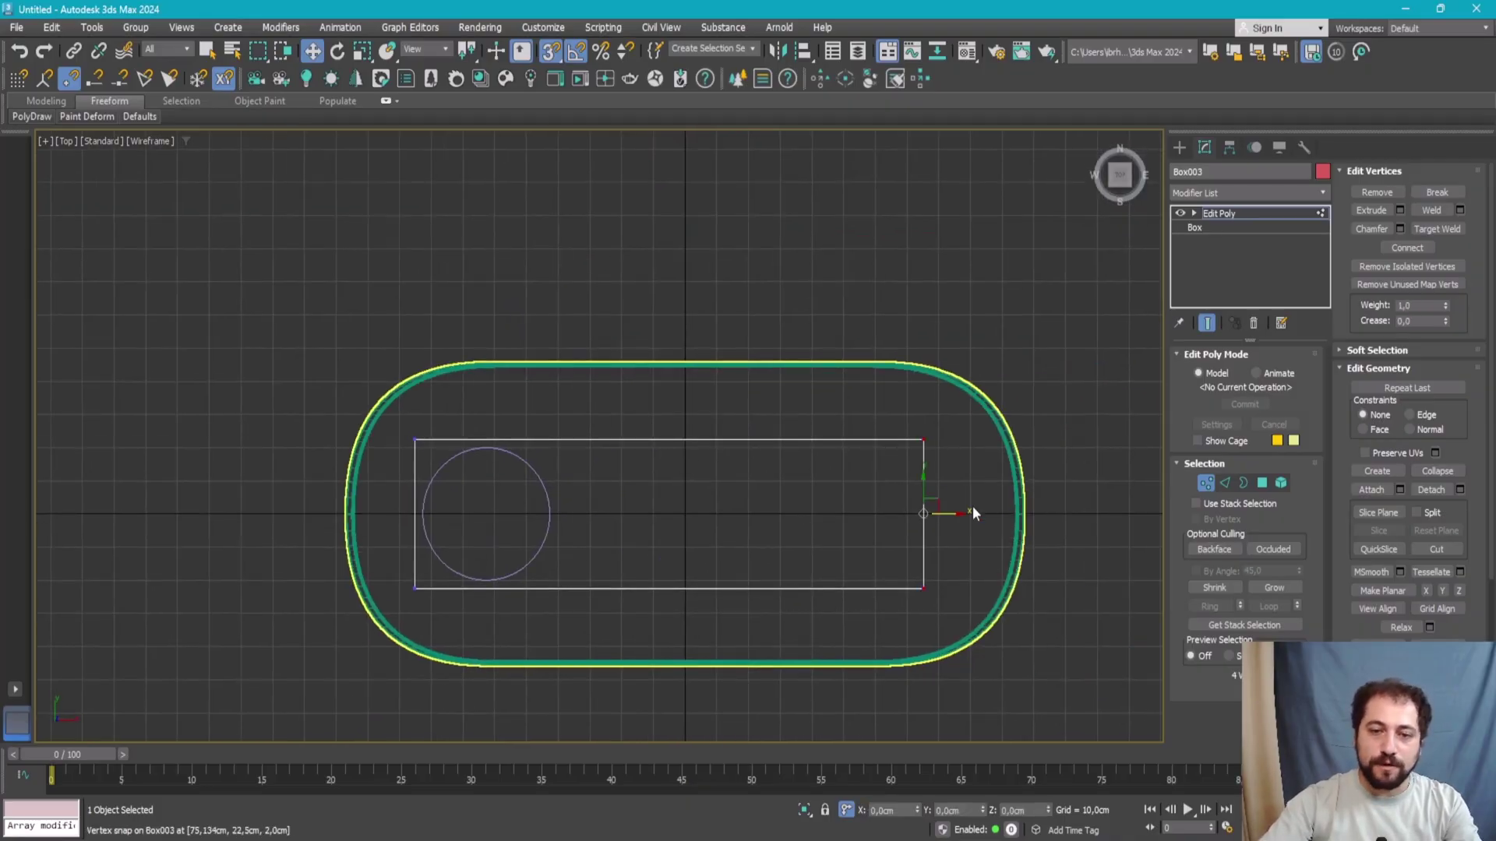
drag(949, 513, 876, 515)
- Check the reference photo, then inspect the board in Perspective with Edged Faces on
key(alt+Tab)
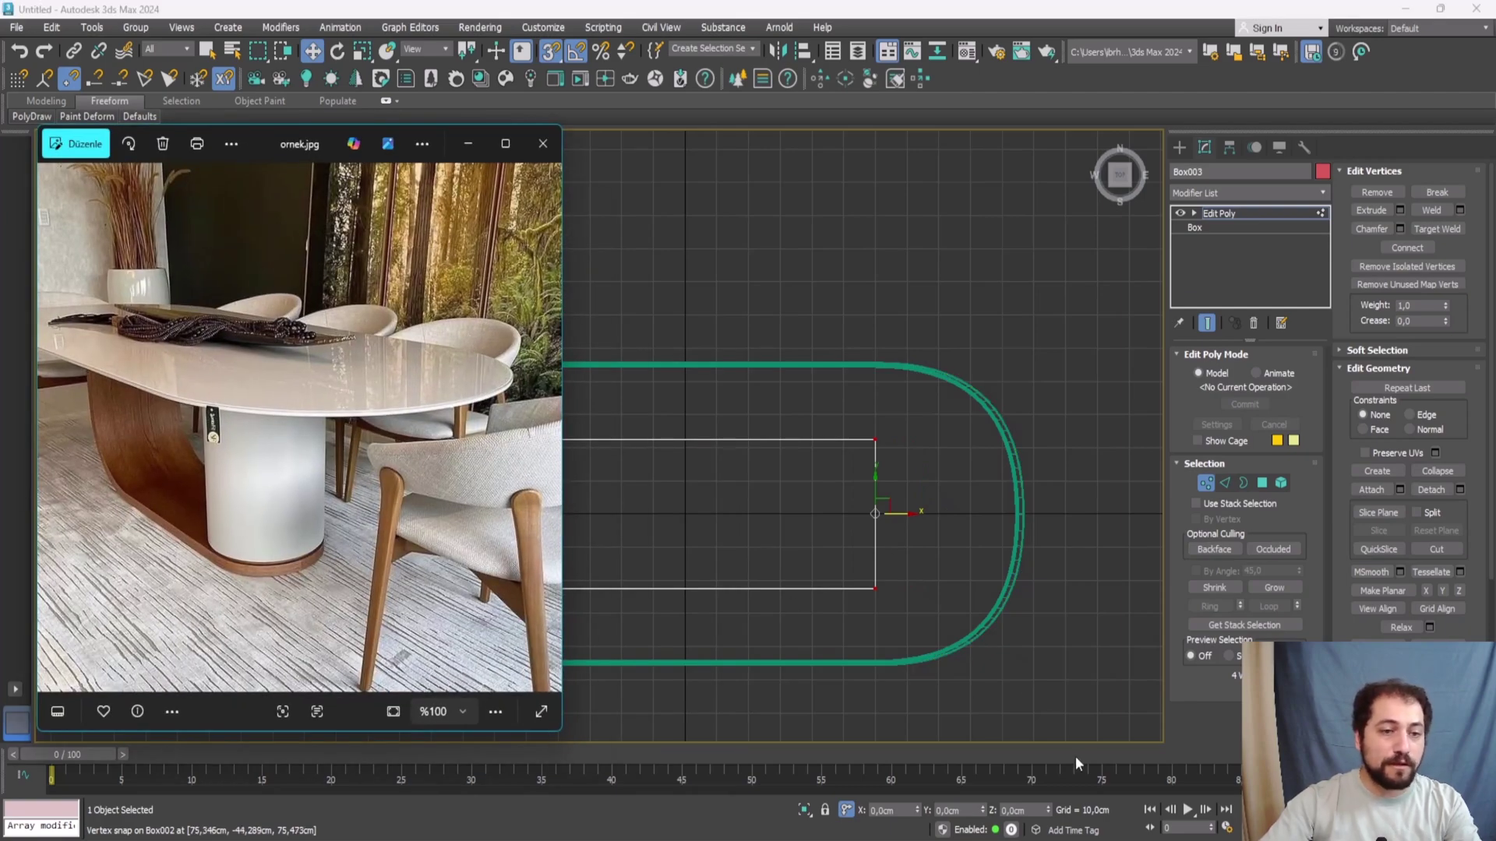
key(alt+Tab)
key(alt+w)
key(alt+w)
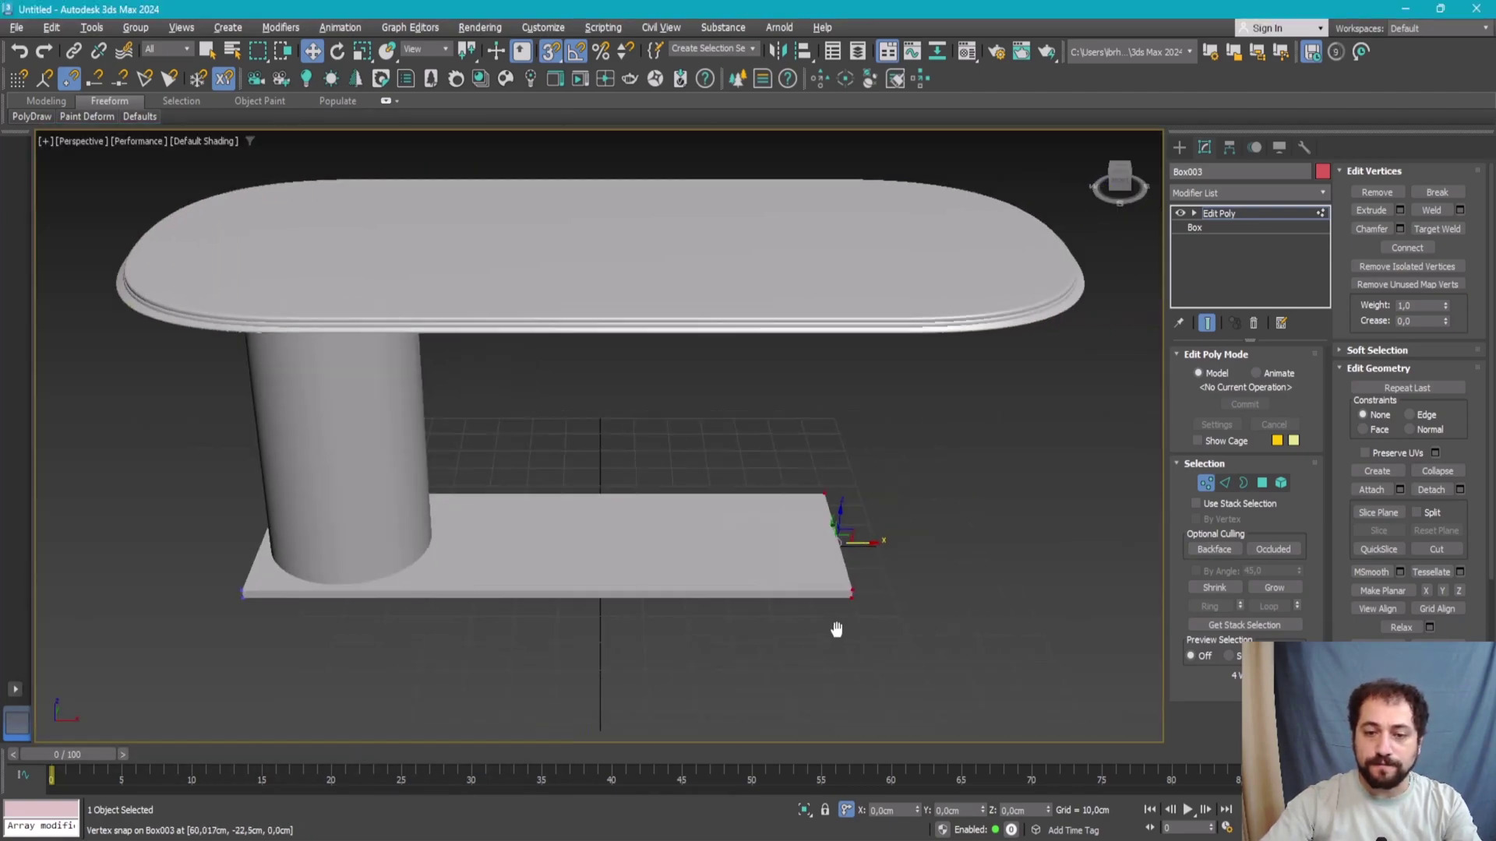
middle_drag(835, 625, 807, 588)
scroll(811, 578, up, 5)
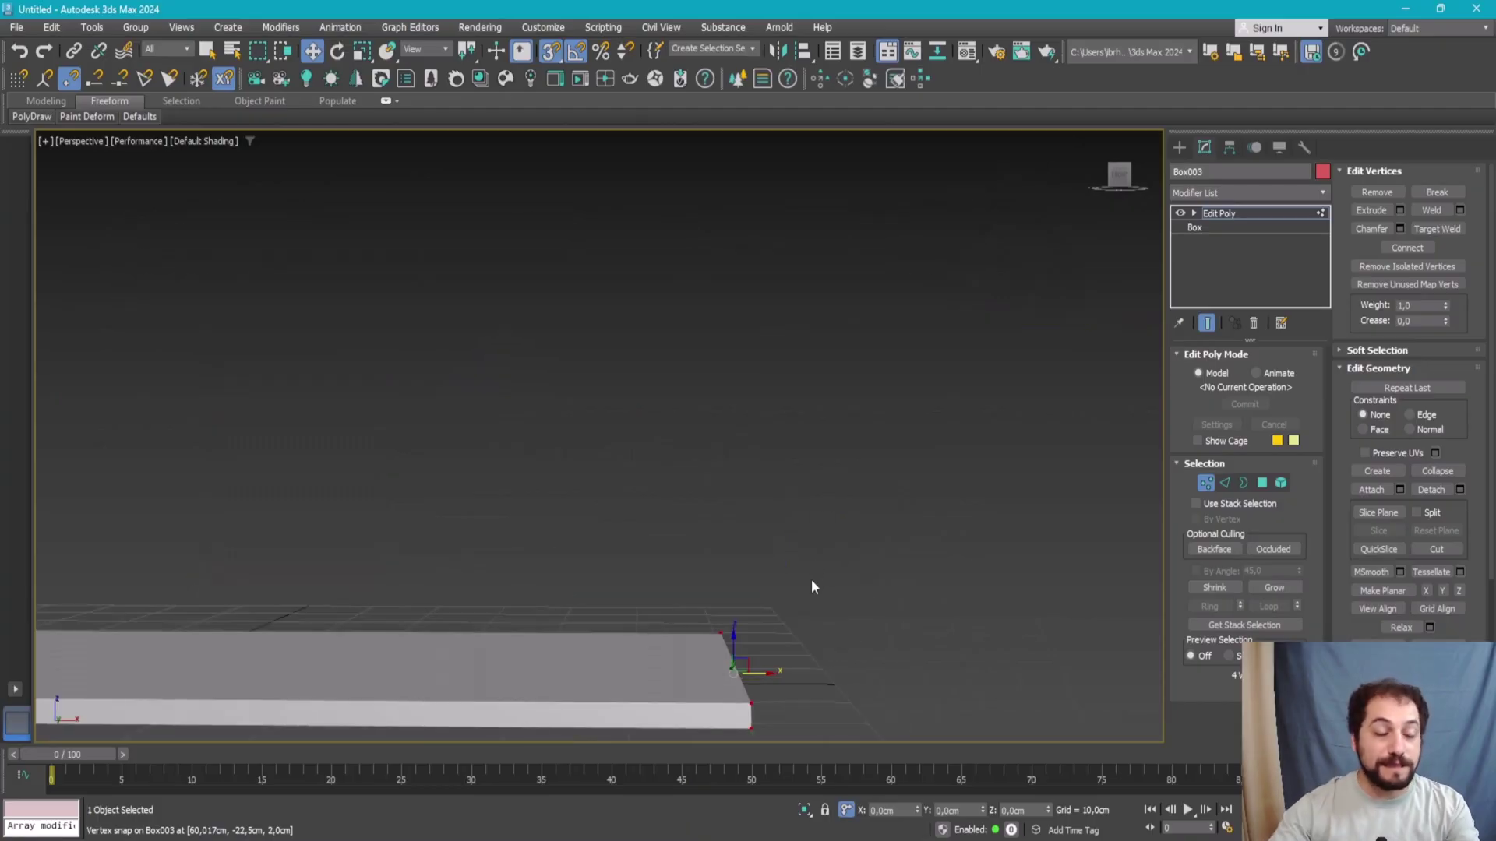
scroll(827, 585, down, 5)
scroll(802, 501, down, 1)
scroll(808, 501, down, 3)
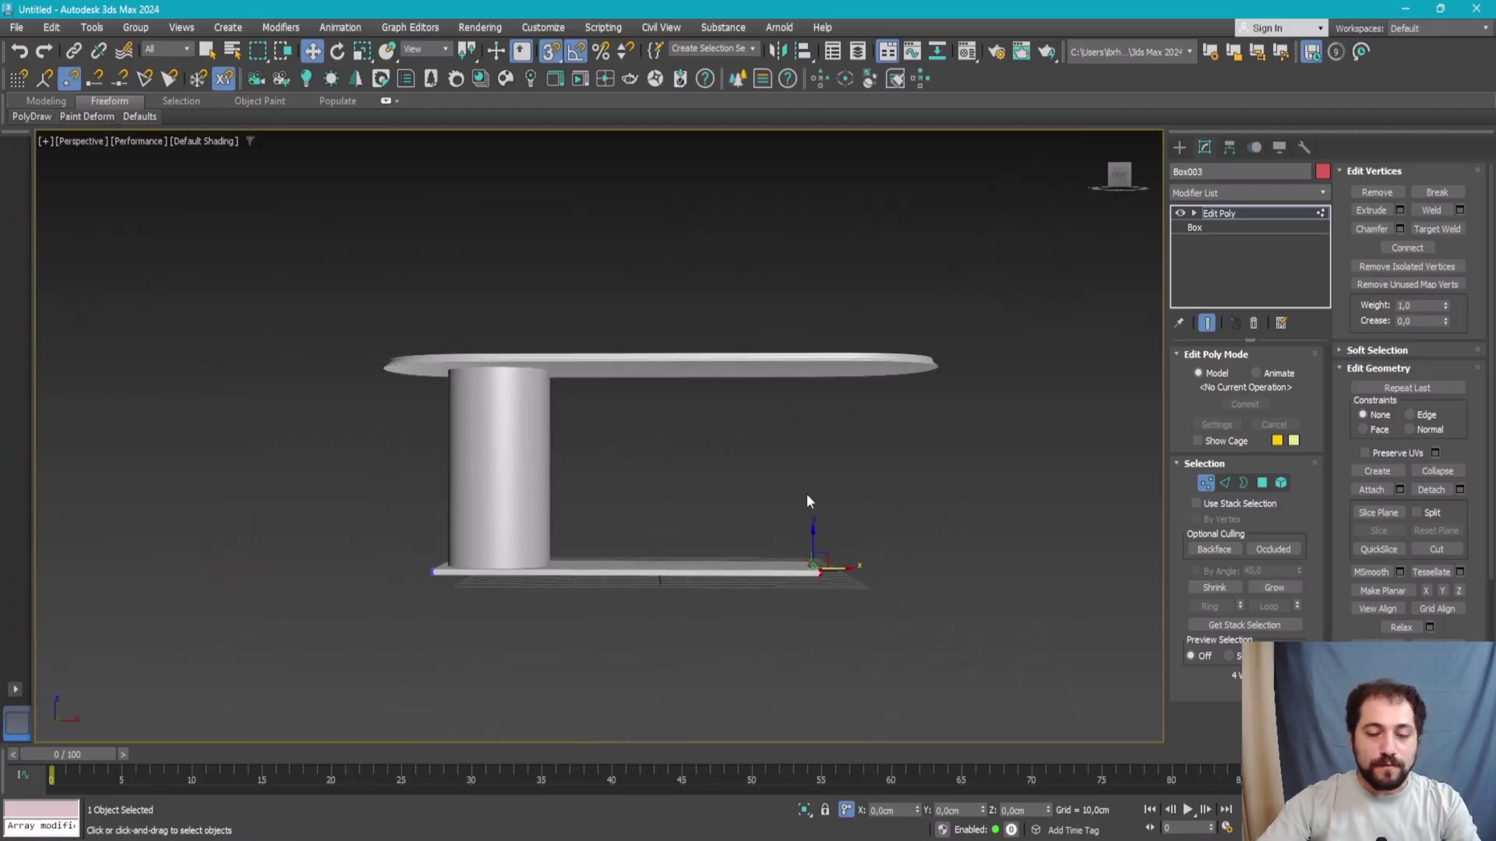
scroll(814, 507, up, 3)
key(F4)
scroll(755, 579, up, 3)
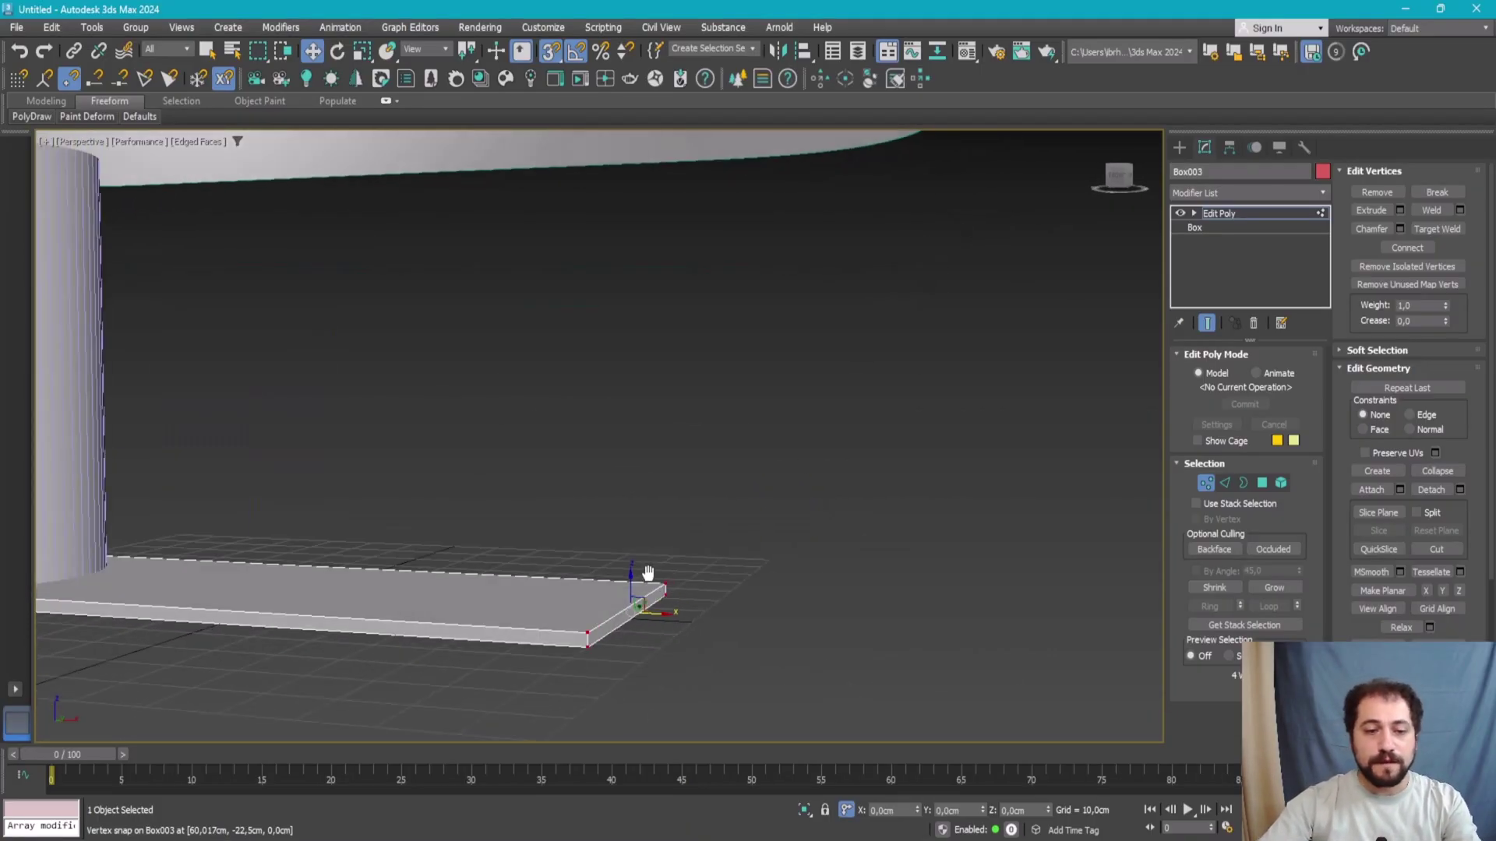
alt+middle_drag(759, 572, 878, 592)
- Select the board's right end face and extrude it 2 cm
click(1263, 483)
scroll(818, 591, down, 3)
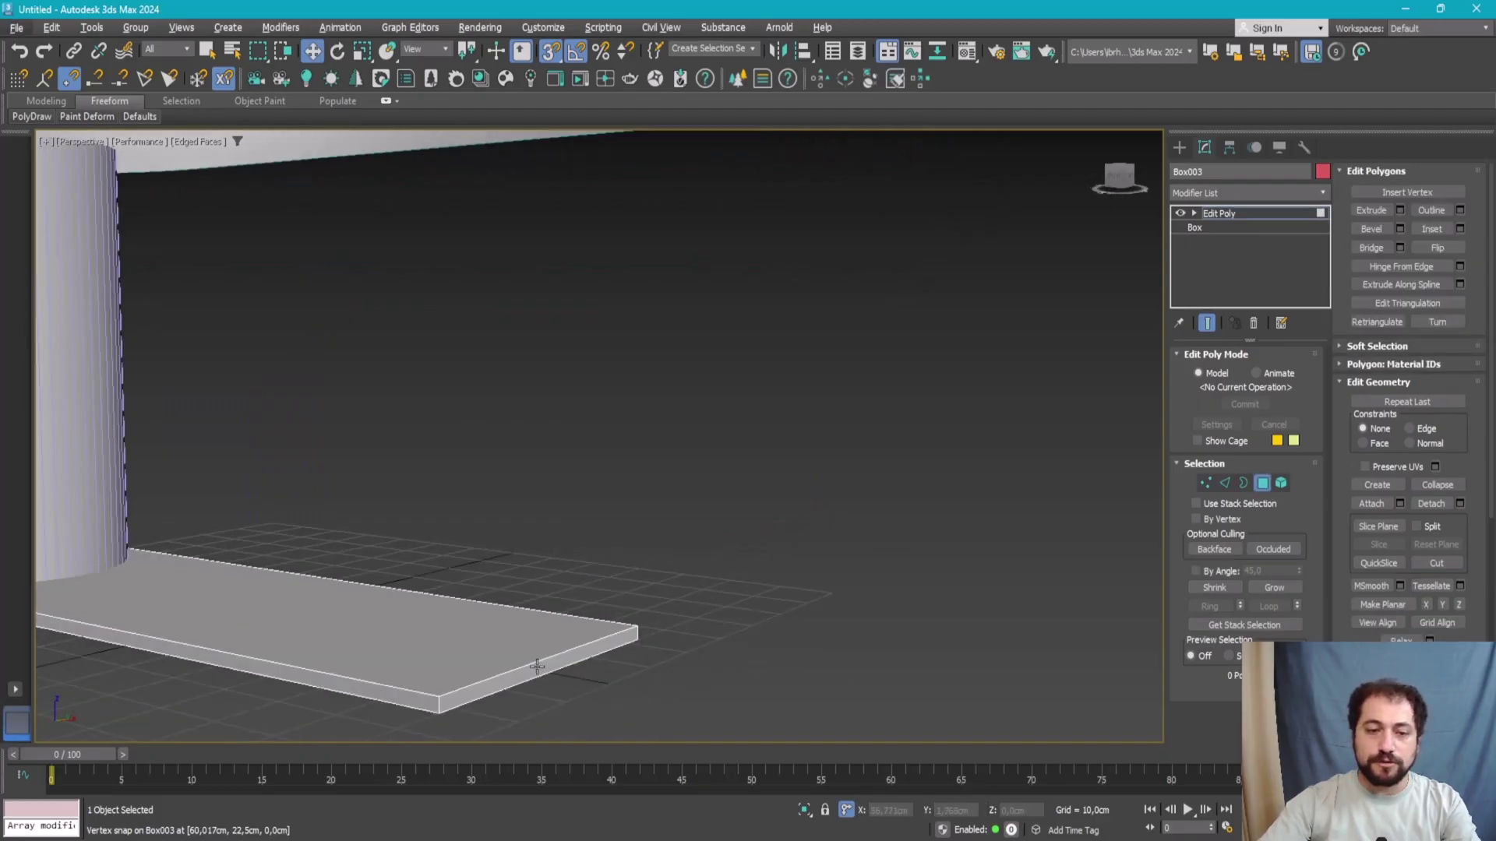
click(545, 670)
click(1400, 210)
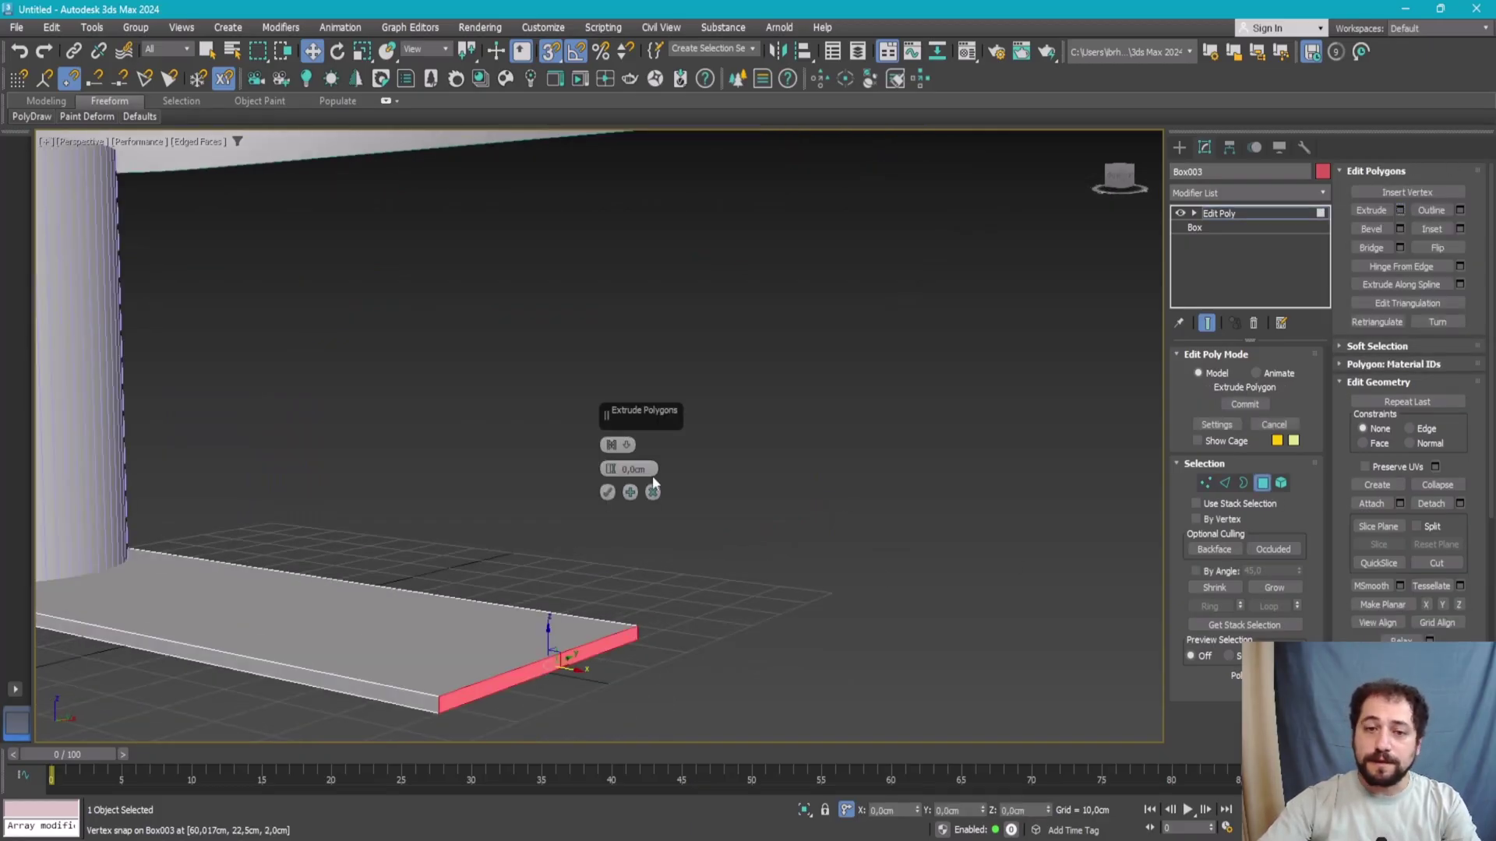
text(2)
click(608, 492)
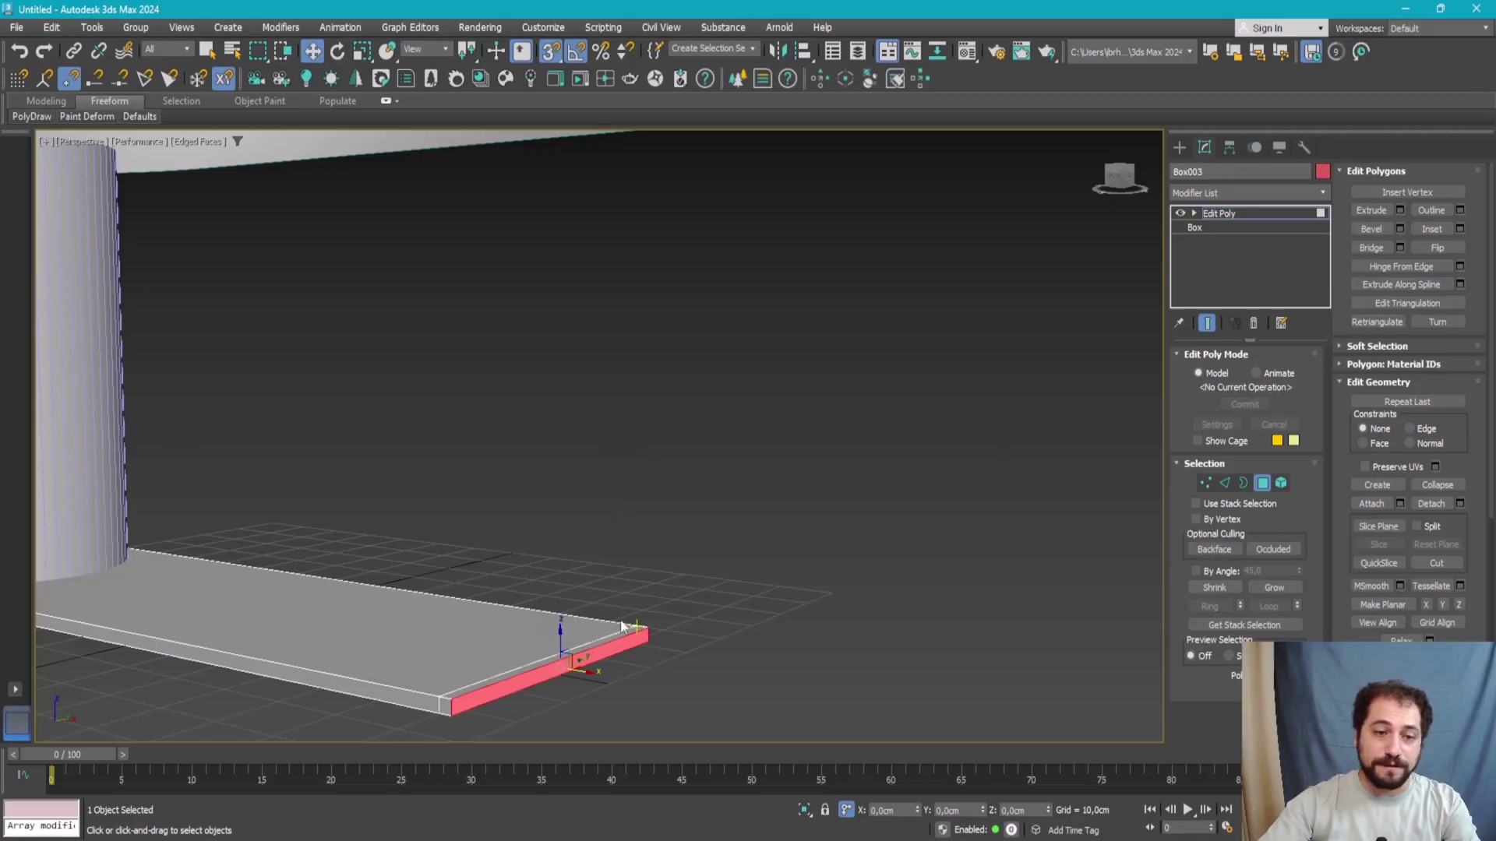
- Extrude the end face again and raise it up to the tabletop's underside
click(1400, 211)
scroll(740, 533, down, 4)
click(607, 492)
alt+middle_drag(638, 505, 656, 542)
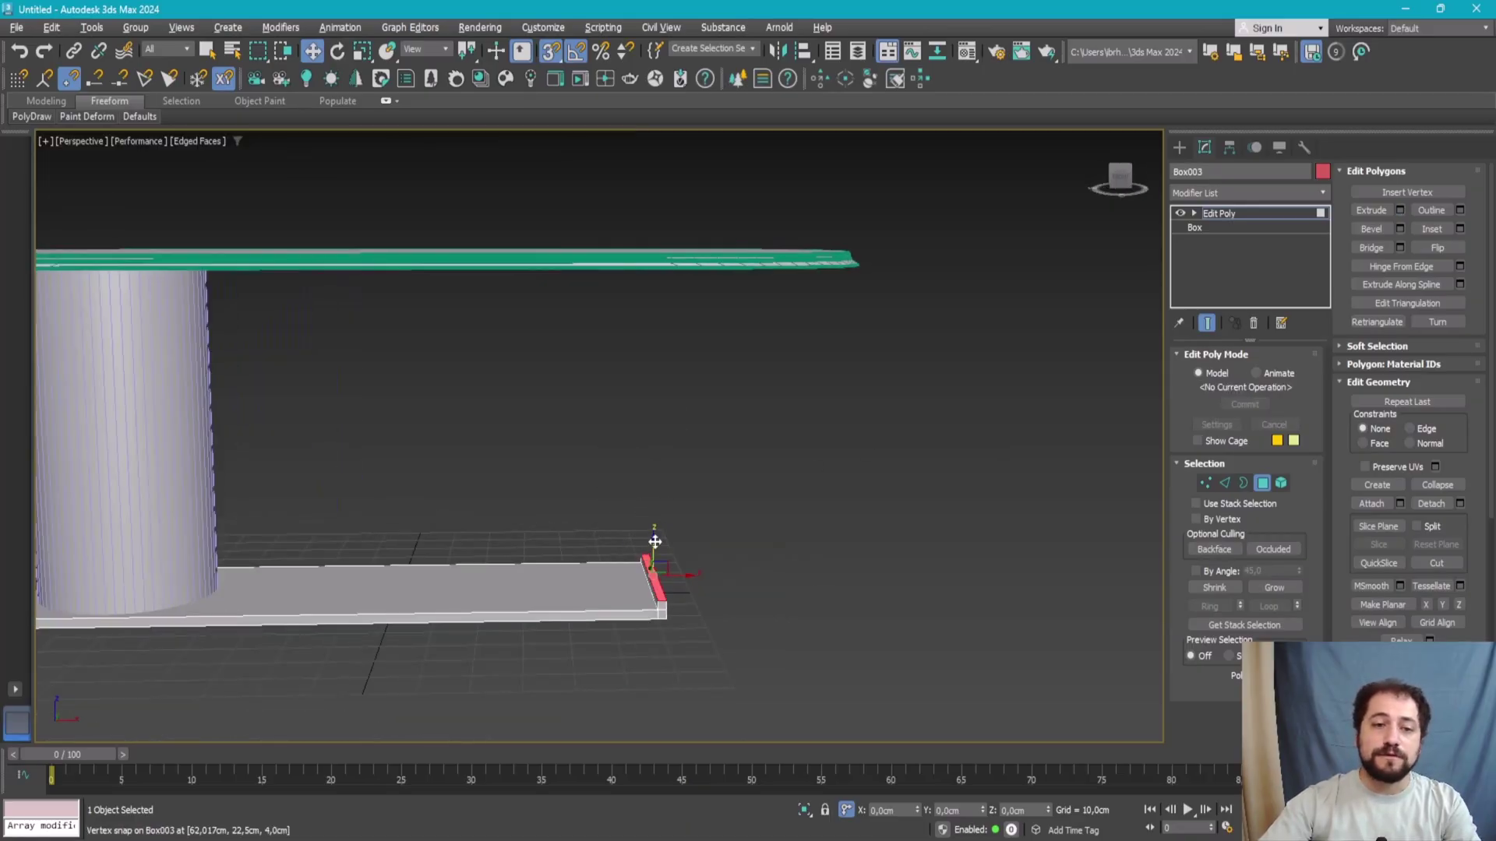
mouse_move(655, 539)
mouse_down()
mouse_move(782, 444)
mouse_move(852, 265)
mouse_up()
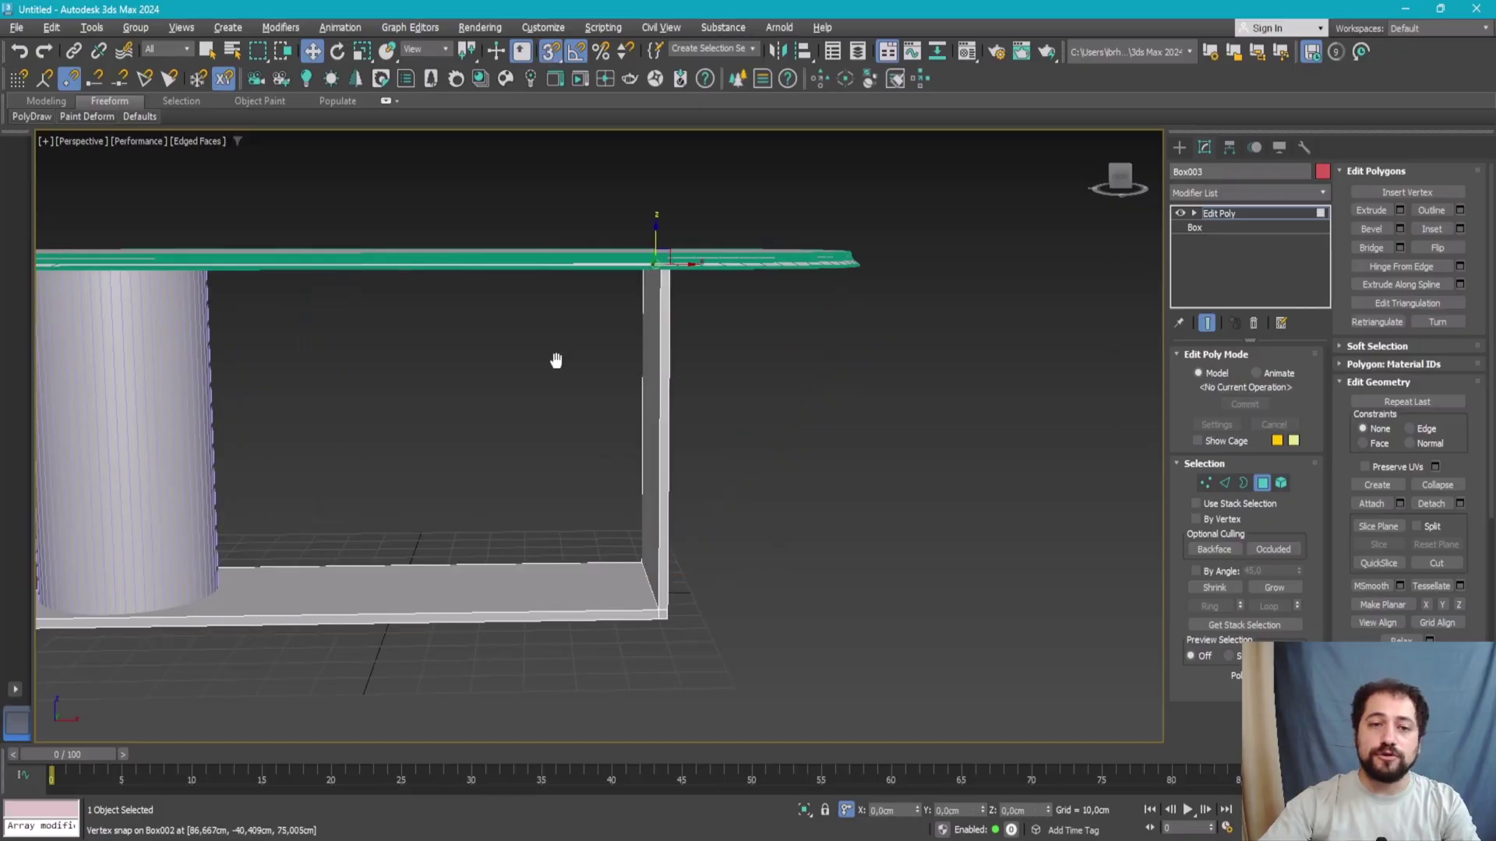
alt+middle_drag(553, 357, 723, 316)
- Switch to vertex level, orbit around the base, and deselect the board
key(1)
key(1)
scroll(795, 494, up, 5)
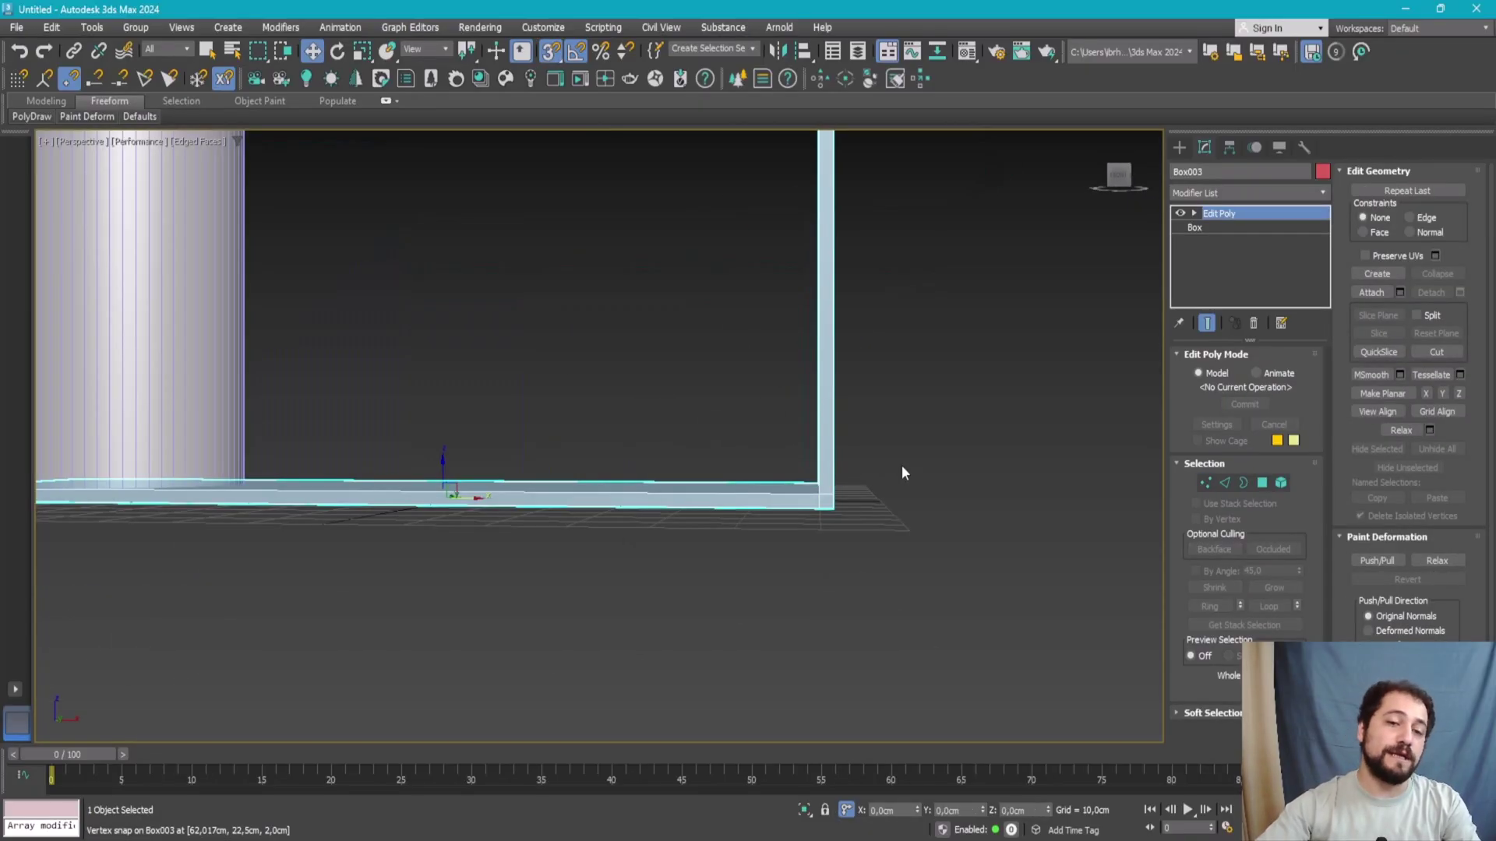
alt+middle_drag(900, 465, 844, 514)
scroll(844, 514, down, 6)
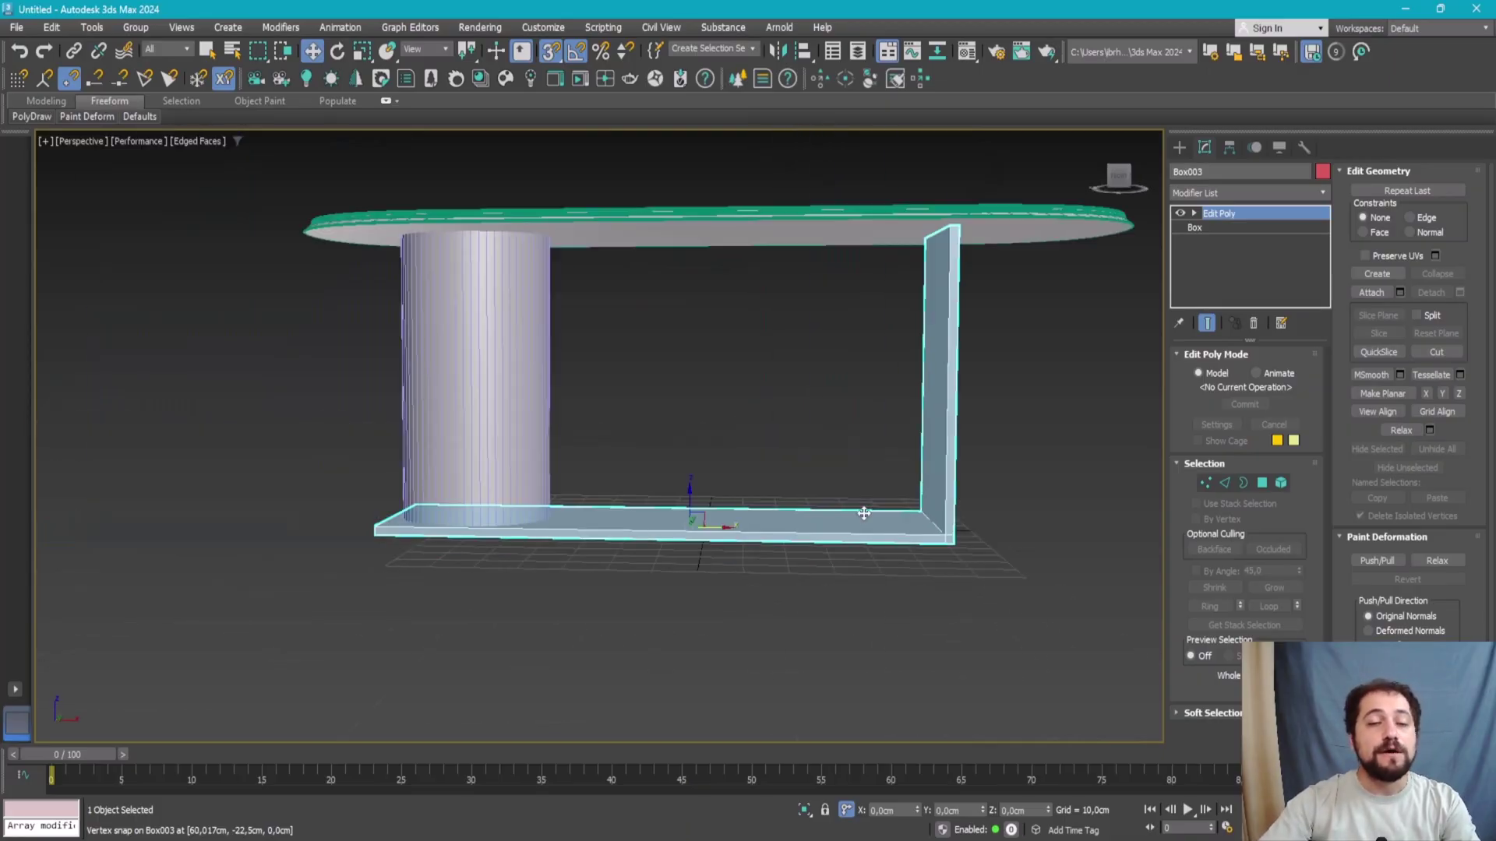
click(1008, 536)
scroll(973, 529, up, 5)
- Chamfer the base board's outer bottom corner edge by 9.167 cm
click(774, 477)
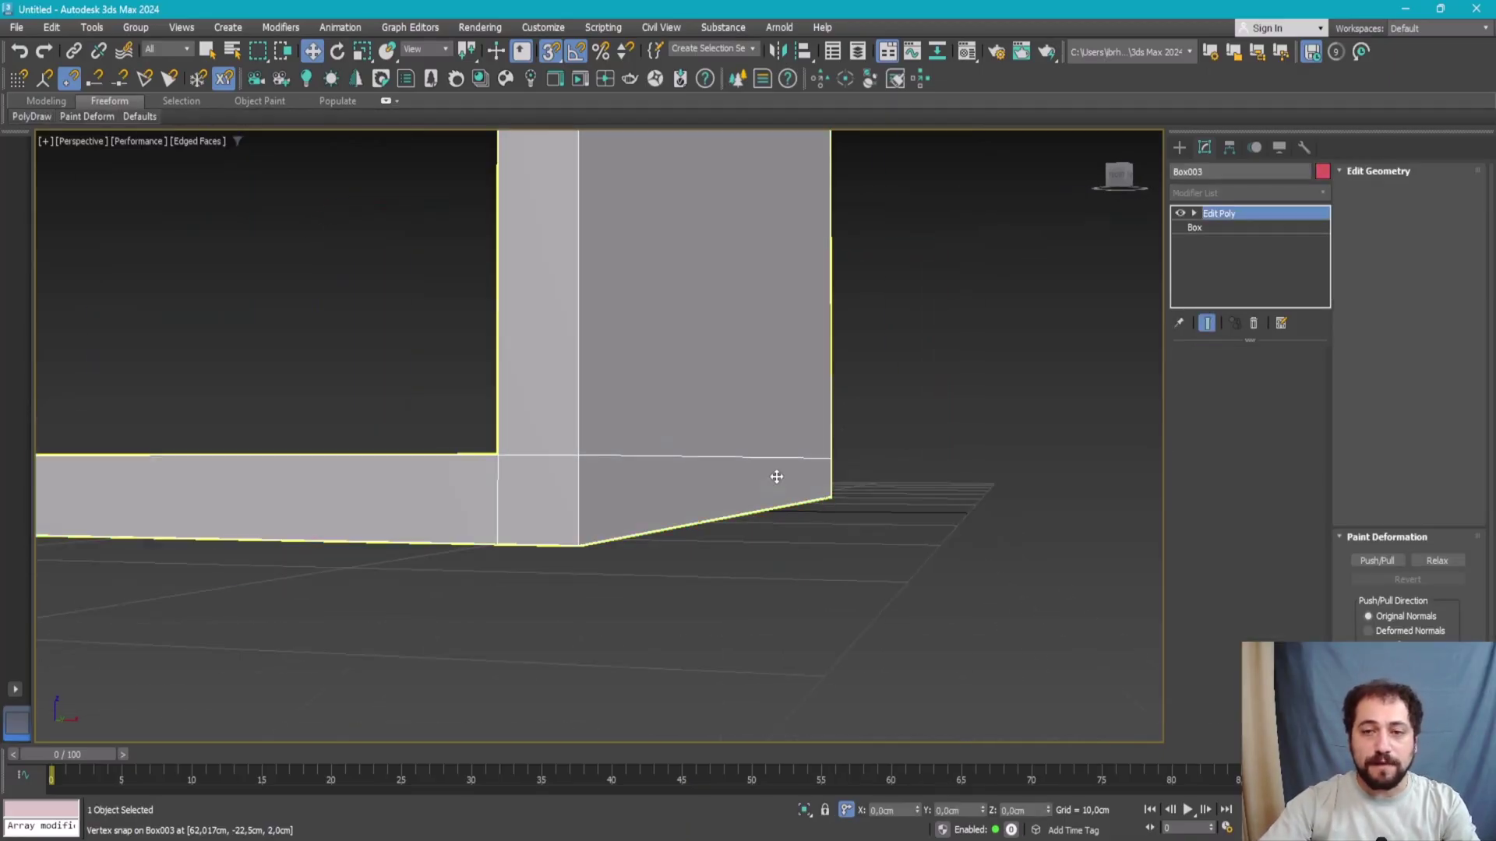
key(2)
click(626, 532)
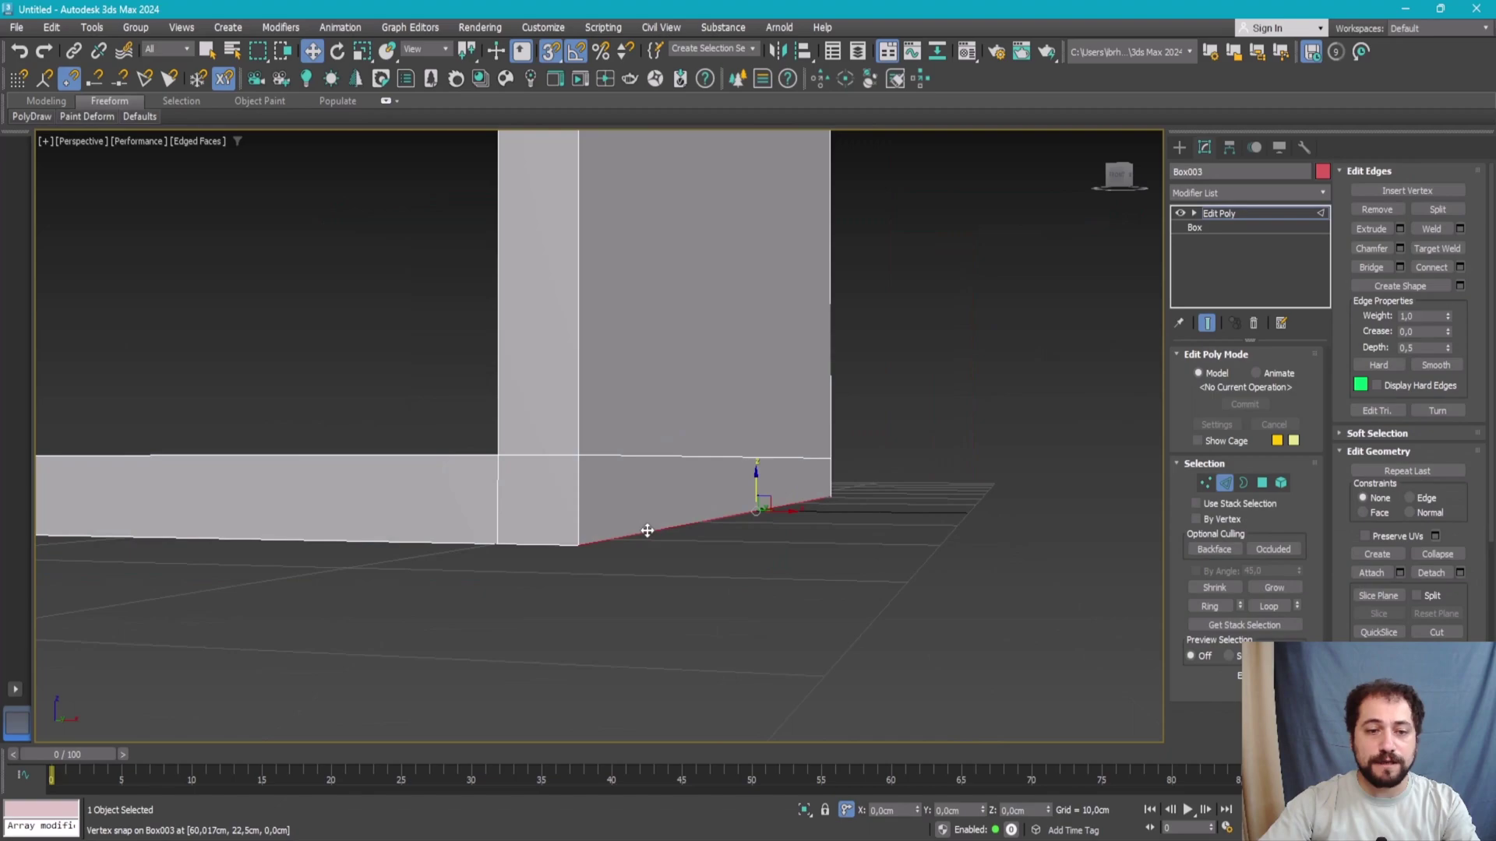
click(1400, 249)
scroll(941, 323, down, 3)
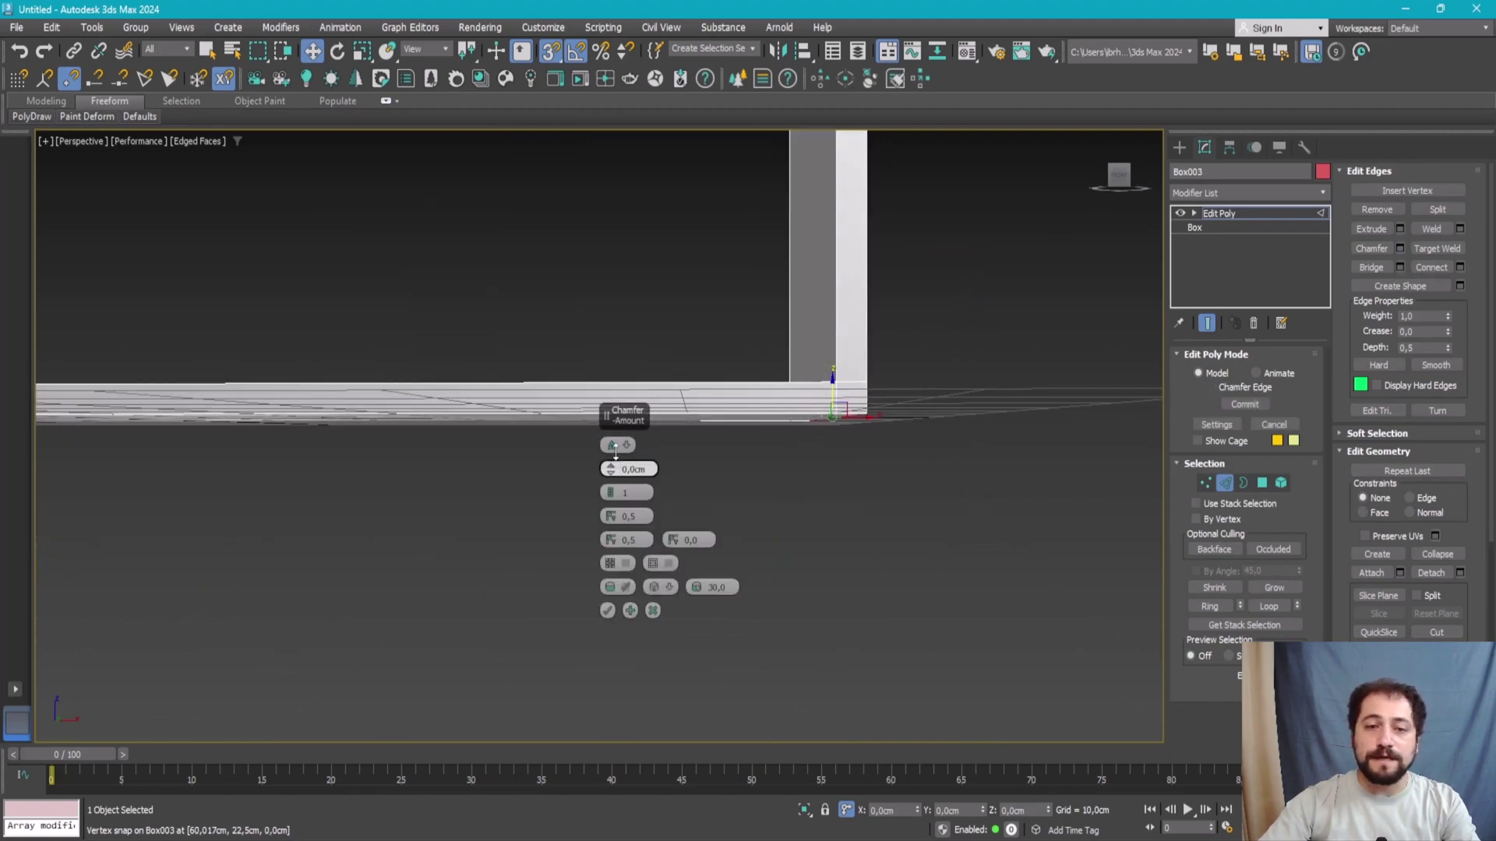
drag(614, 450, 615, 436)
scroll(576, 448, up, 1)
scroll(554, 446, up, 1)
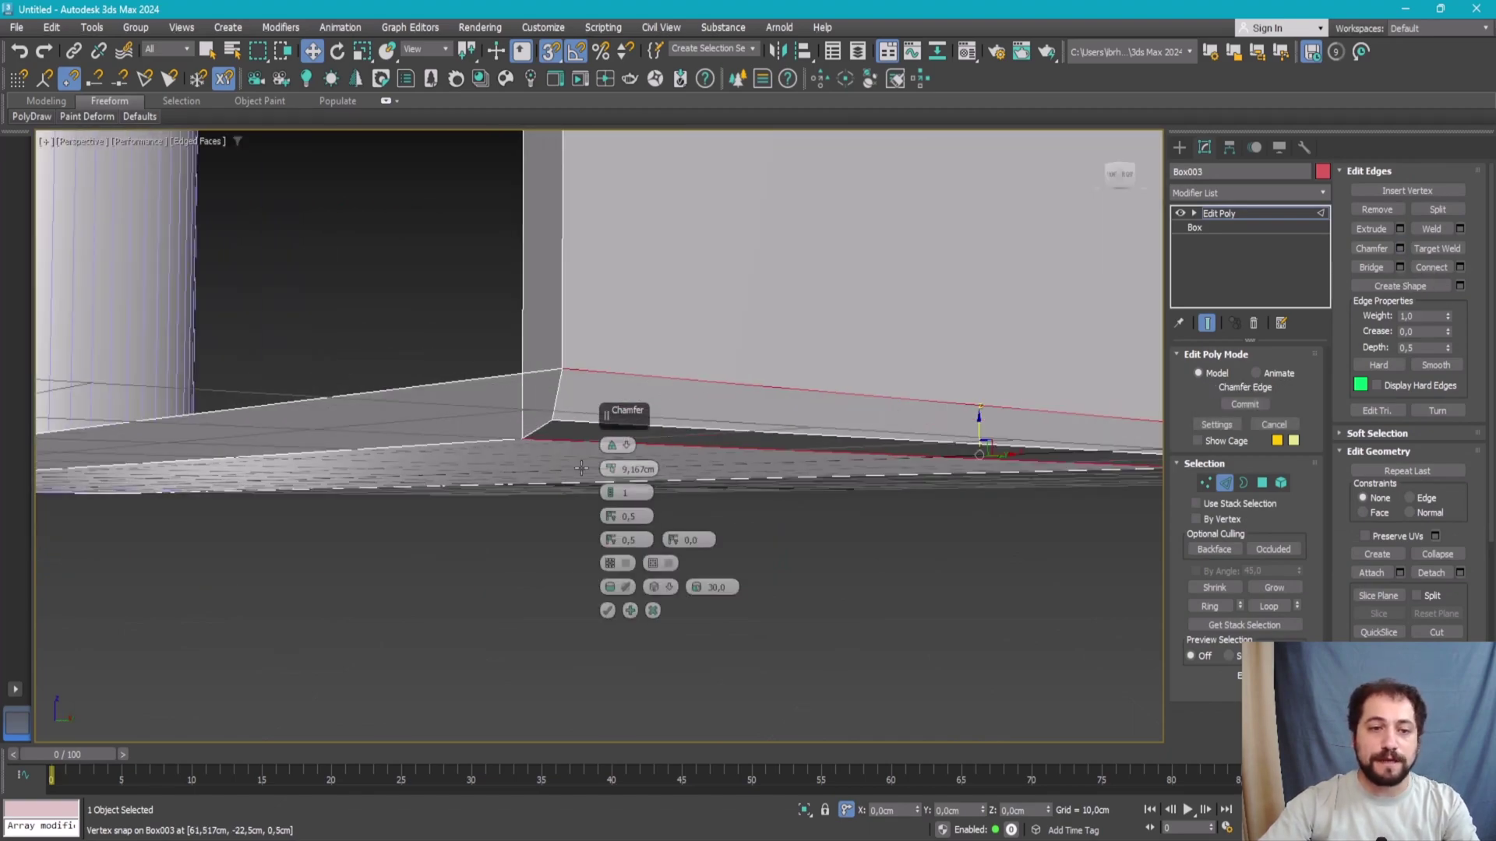
click(606, 611)
scroll(824, 360, down, 3)
- Switch Box003 to vertex-level editing and orbit to a frontal view of the corner
key(2)
scroll(803, 389, up, 2)
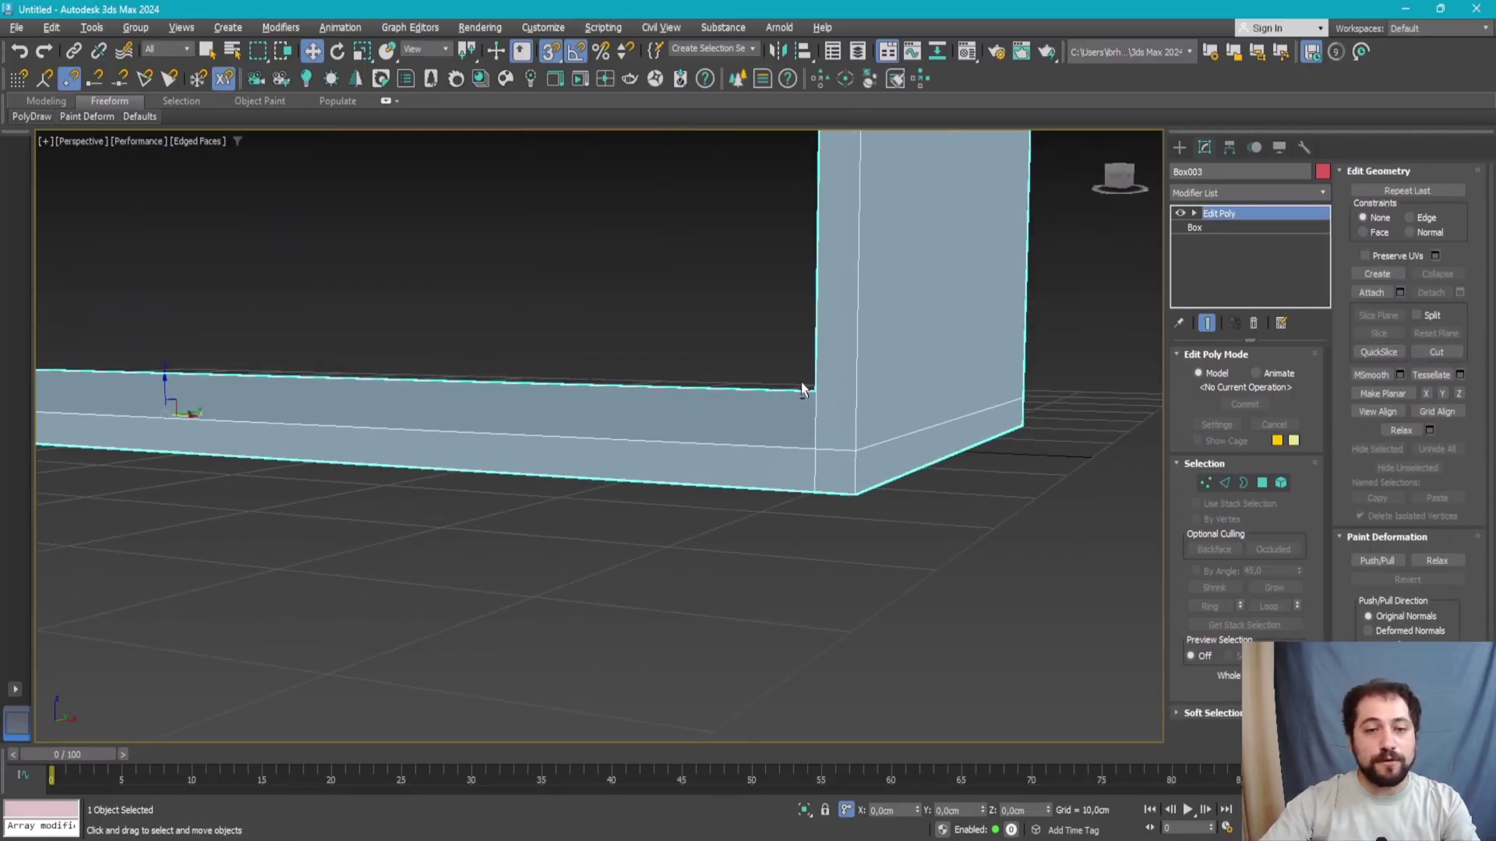
key(1)
mouse_move(966, 389)
alt+middle_down()
mouse_move(936, 446)
mouse_move(867, 427)
mouse_move(849, 446)
mouse_move(868, 423)
alt+middle_up()
- Select the chamfered corner's edges in the maximized Front view, then return to Perspective
key(alt+w)
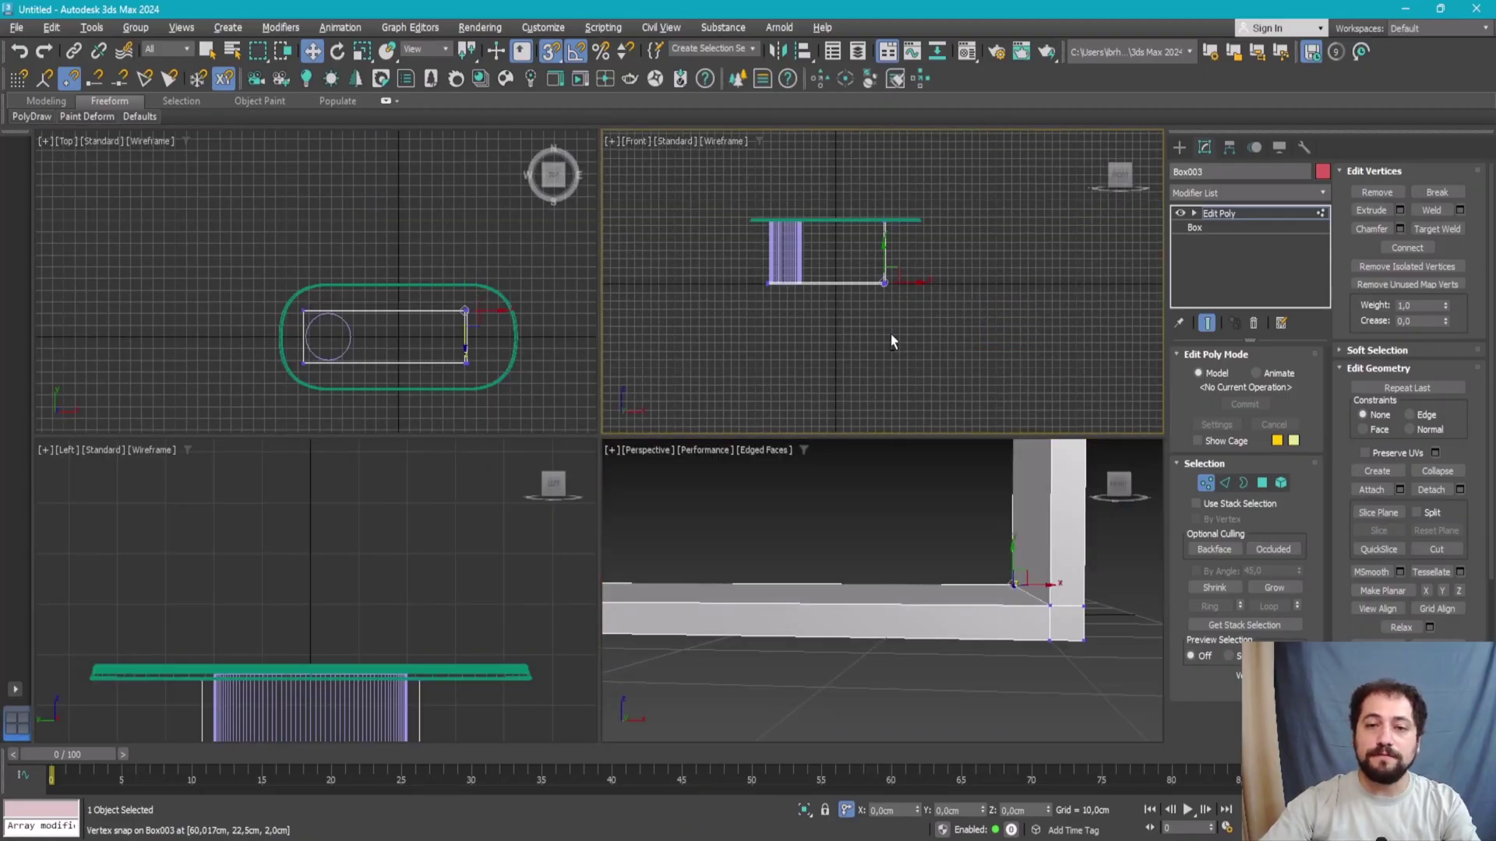
key(alt+w)
scroll(385, 567, up, 5)
scroll(467, 560, up, 5)
drag(916, 494, 825, 560)
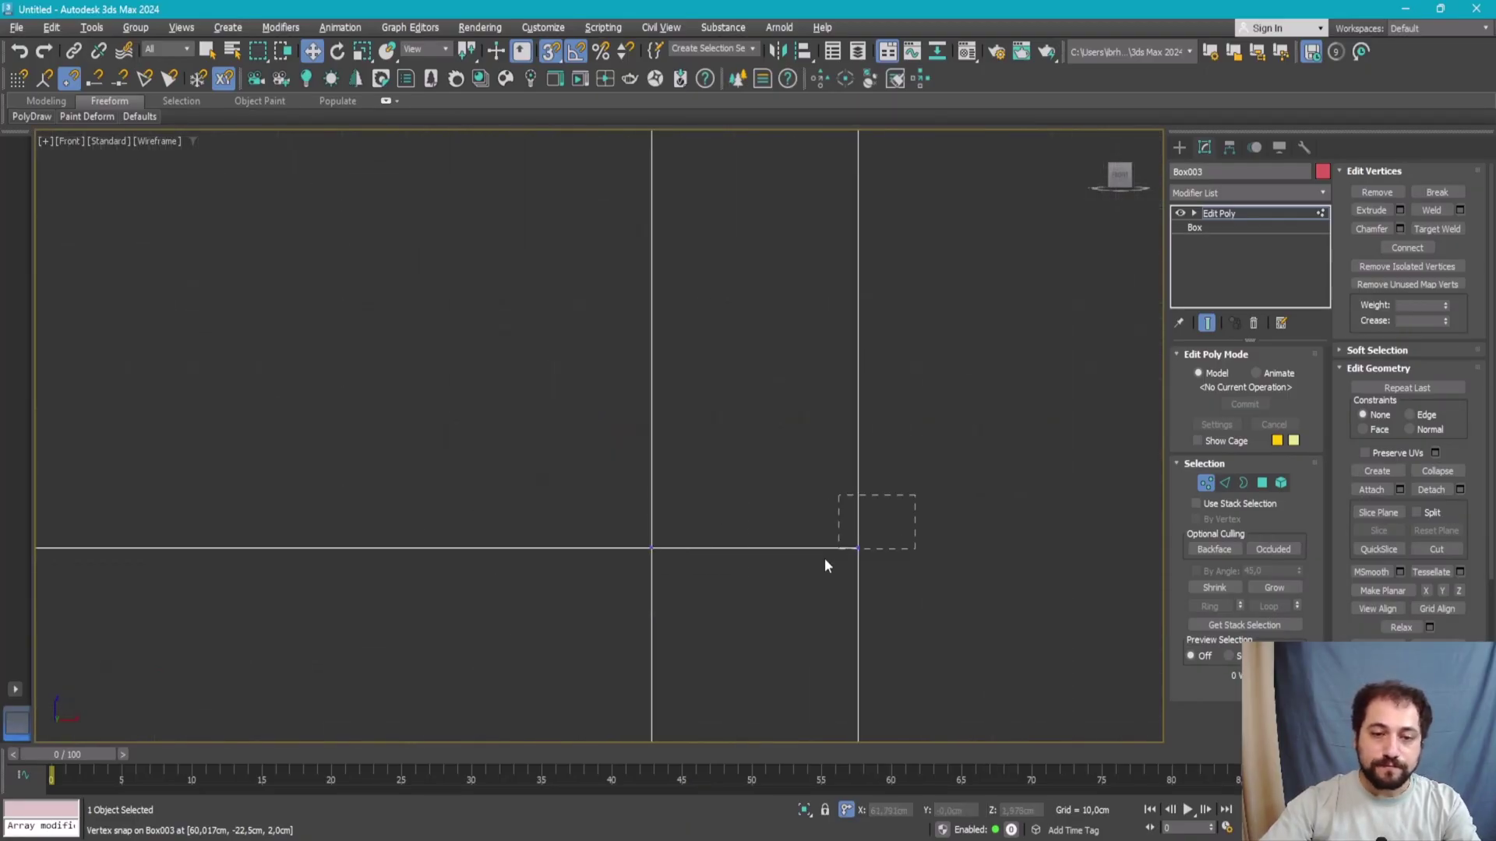
key(2)
drag(726, 614, 727, 614)
scroll(740, 597, down, 5)
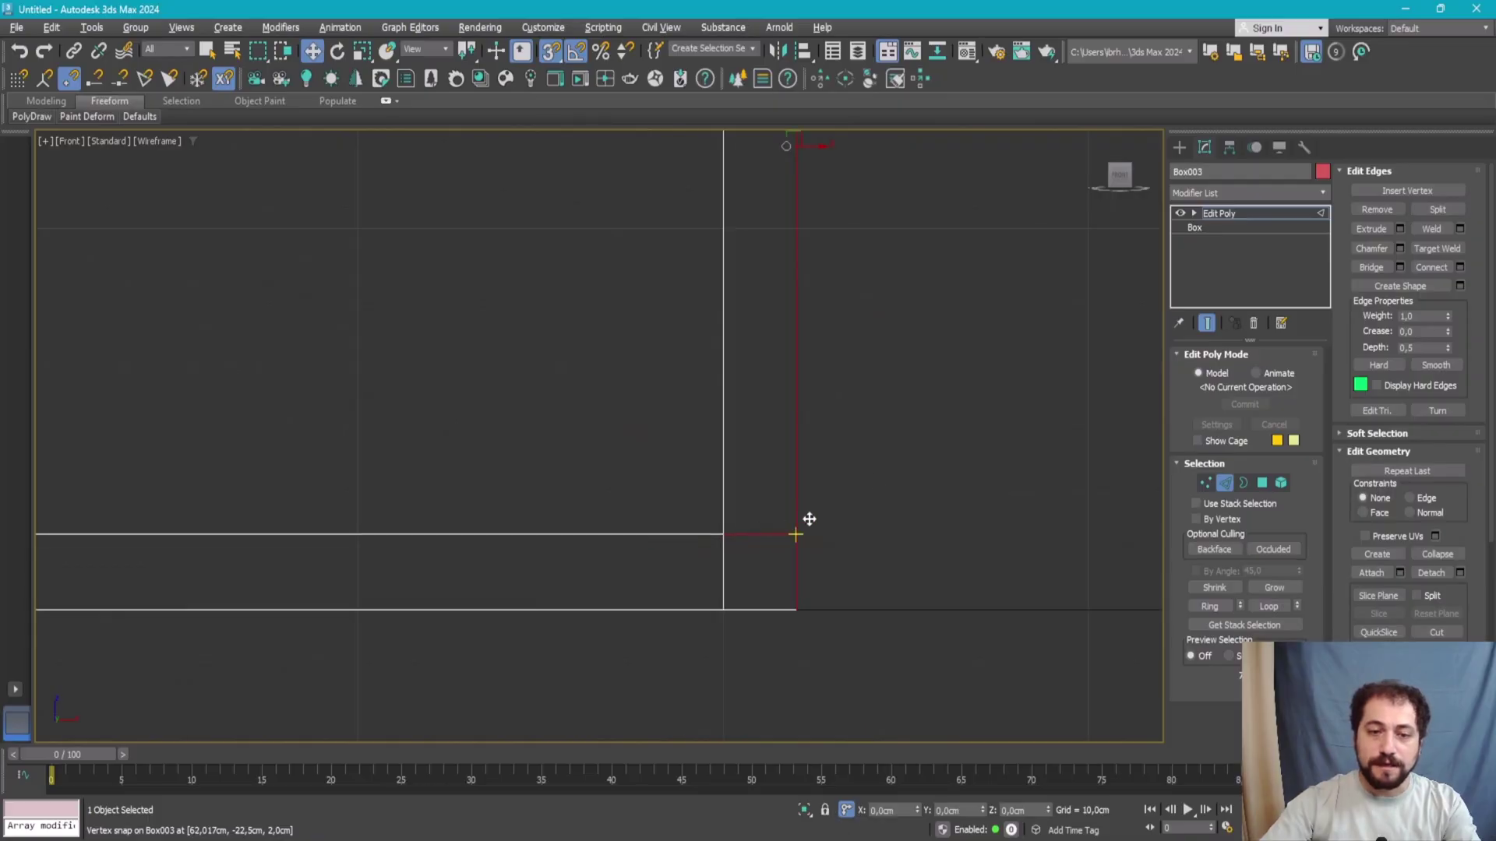
scroll(839, 583, up, 2)
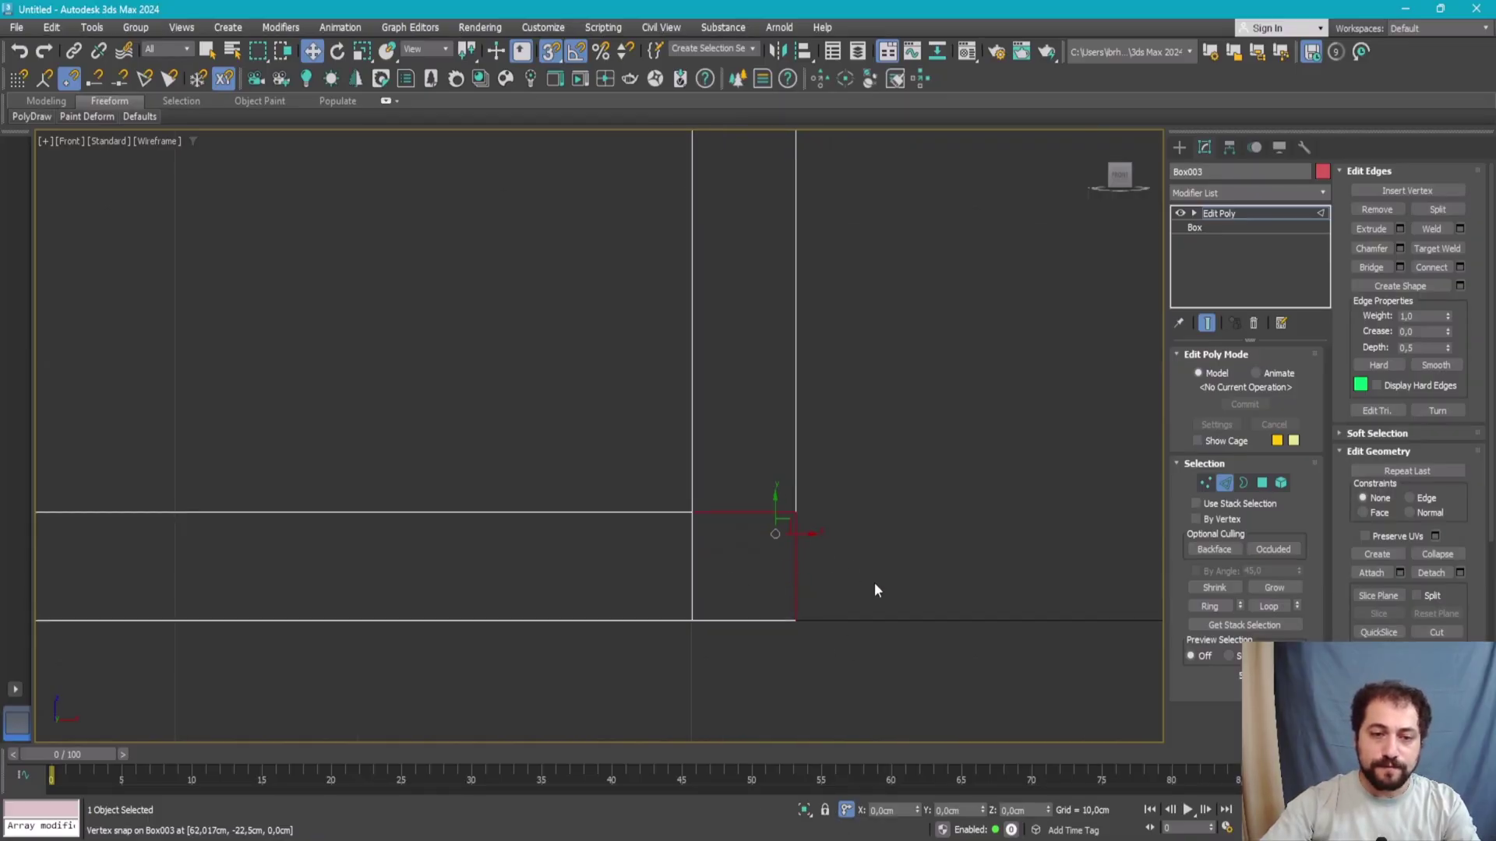
drag(791, 584, 705, 619)
key(alt+w)
key(alt+w)
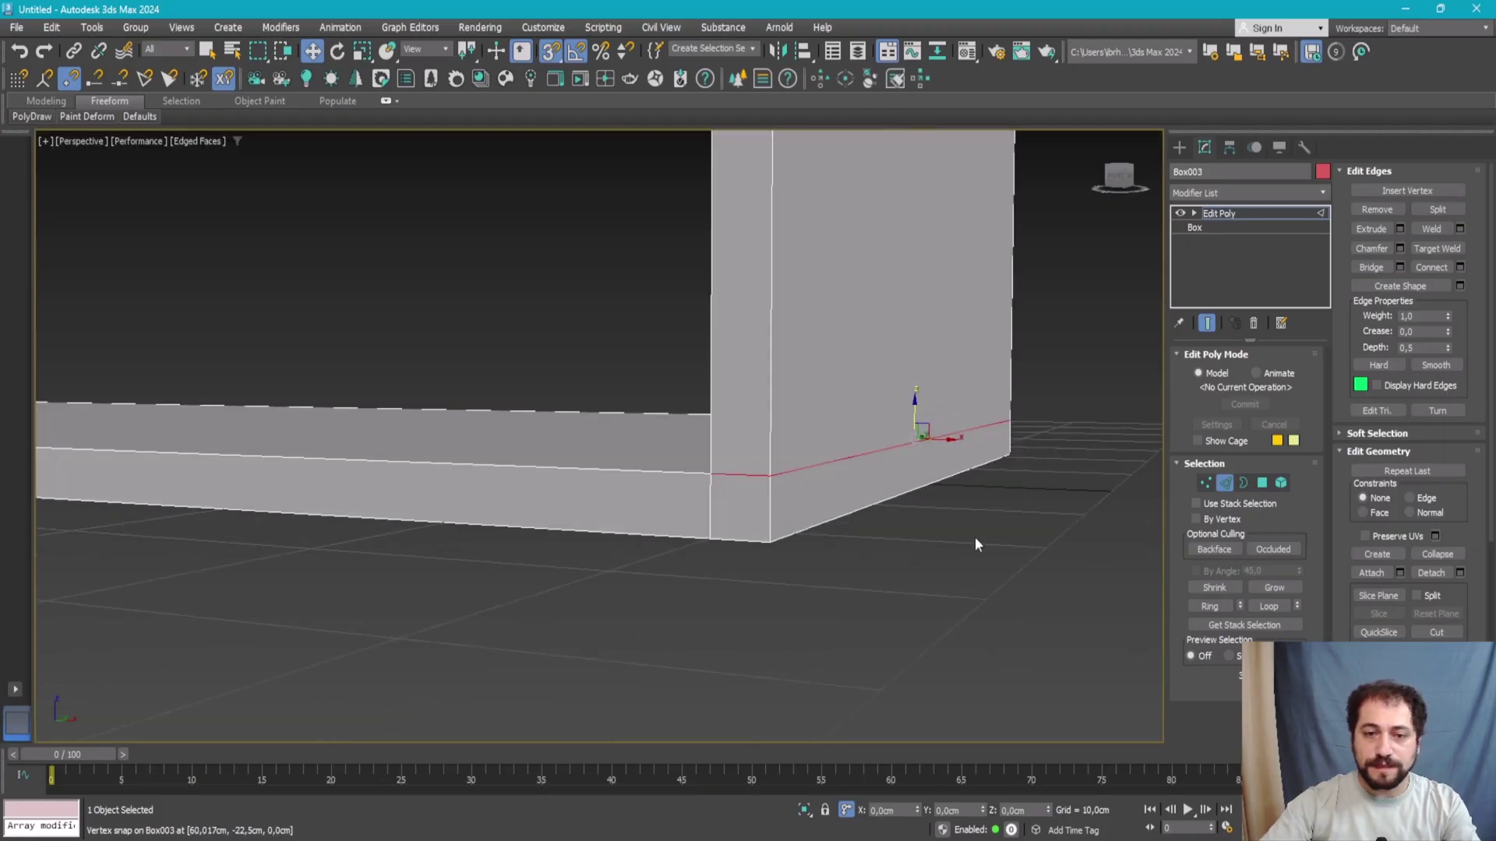
alt+middle_drag(976, 539, 818, 535)
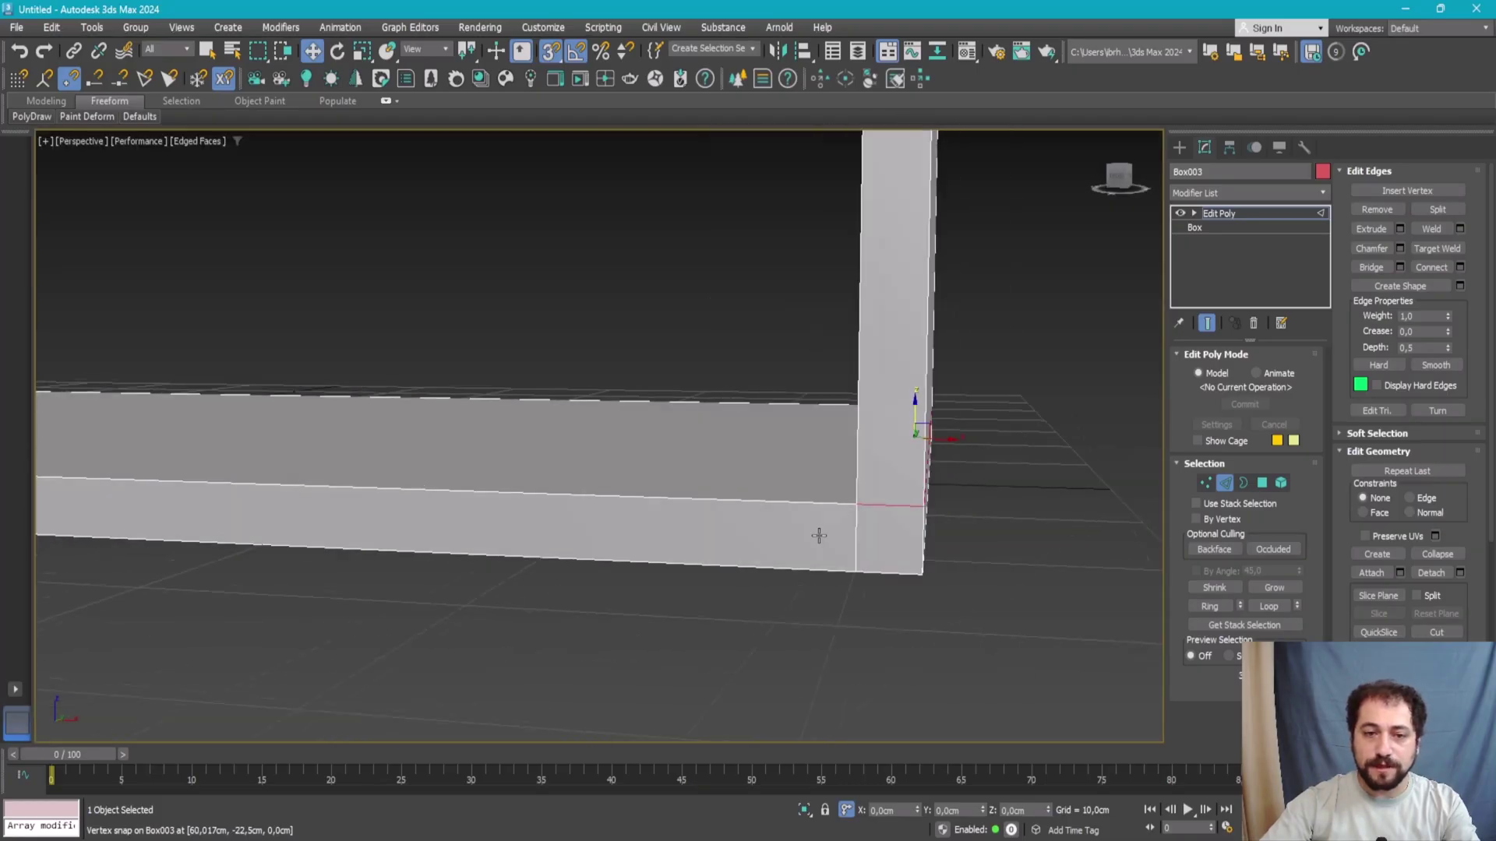
- Change the Perspective viewport shading from Performance to Standard to inspect the corner
click(1205, 484)
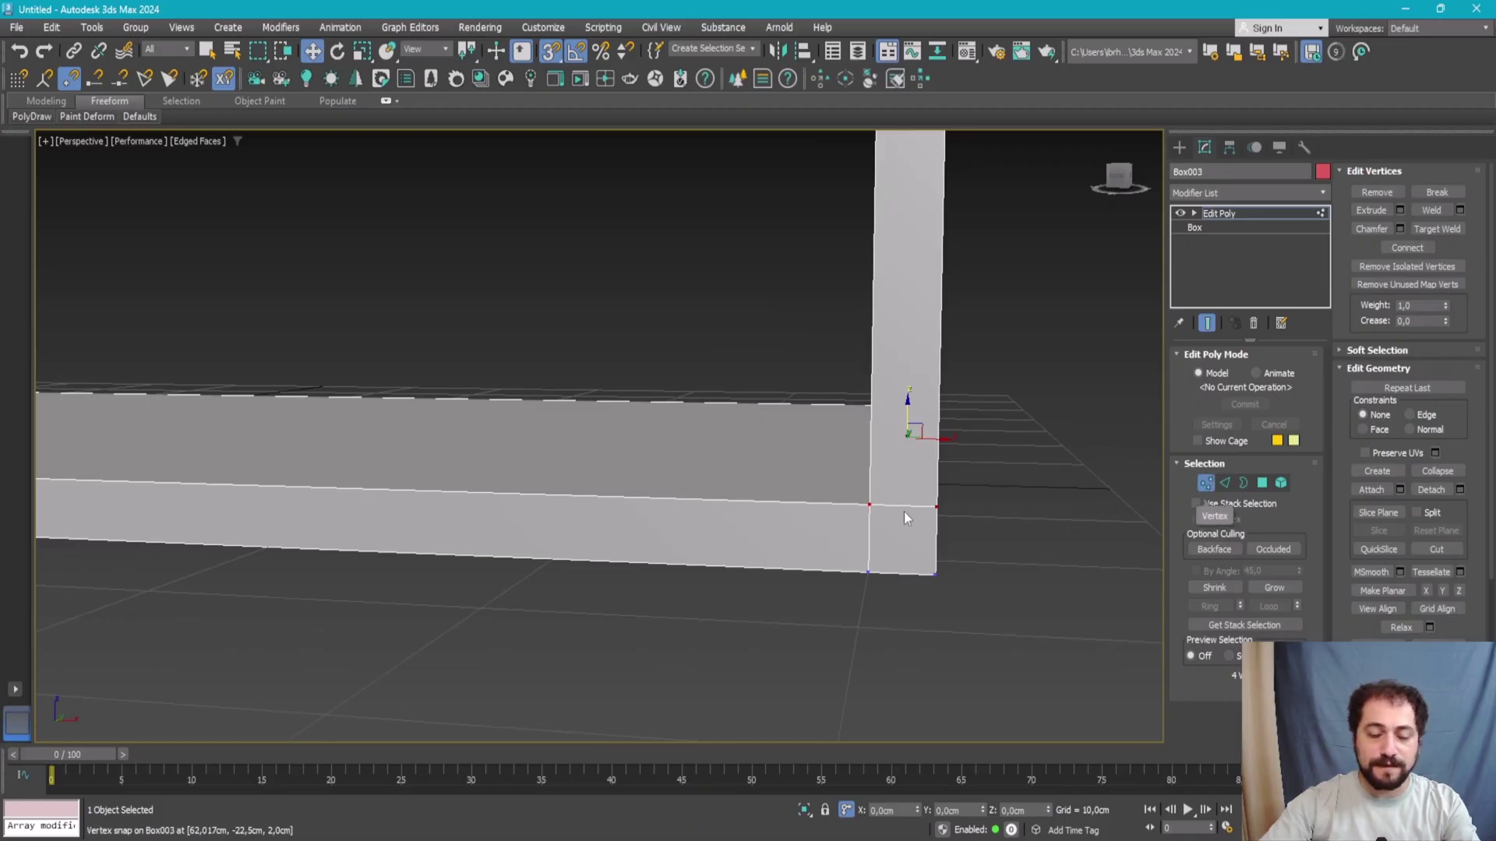
alt+middle_drag(903, 512, 909, 487)
mouse_move(929, 399)
alt+middle_down()
mouse_move(910, 485)
mouse_move(932, 471)
mouse_move(834, 521)
mouse_move(768, 511)
alt+middle_up()
click(138, 141)
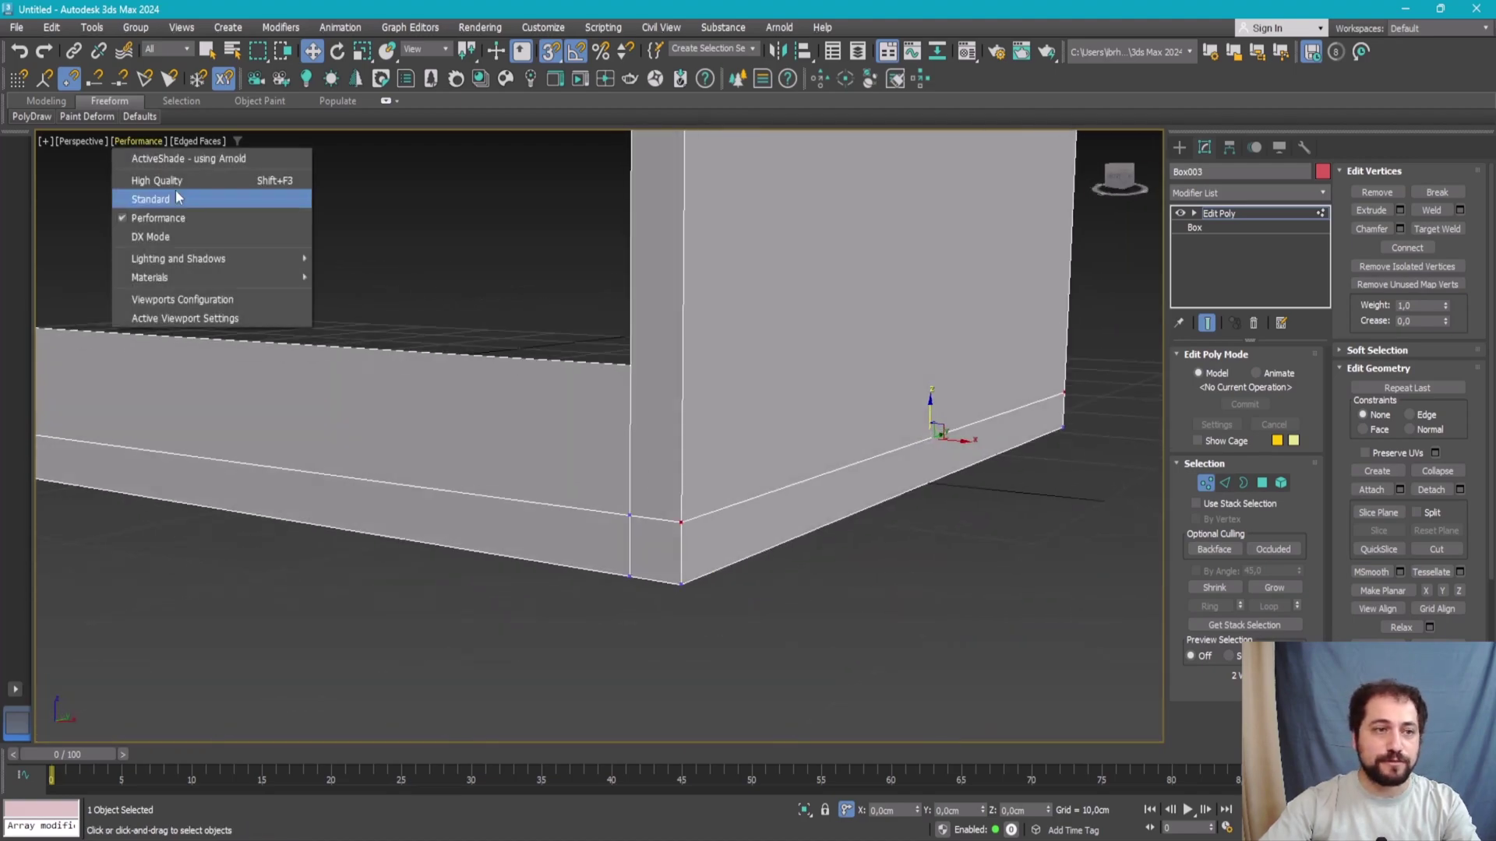
click(175, 191)
mouse_move(675, 422)
alt+middle_down()
mouse_move(761, 428)
mouse_move(718, 404)
mouse_move(749, 412)
alt+middle_up()
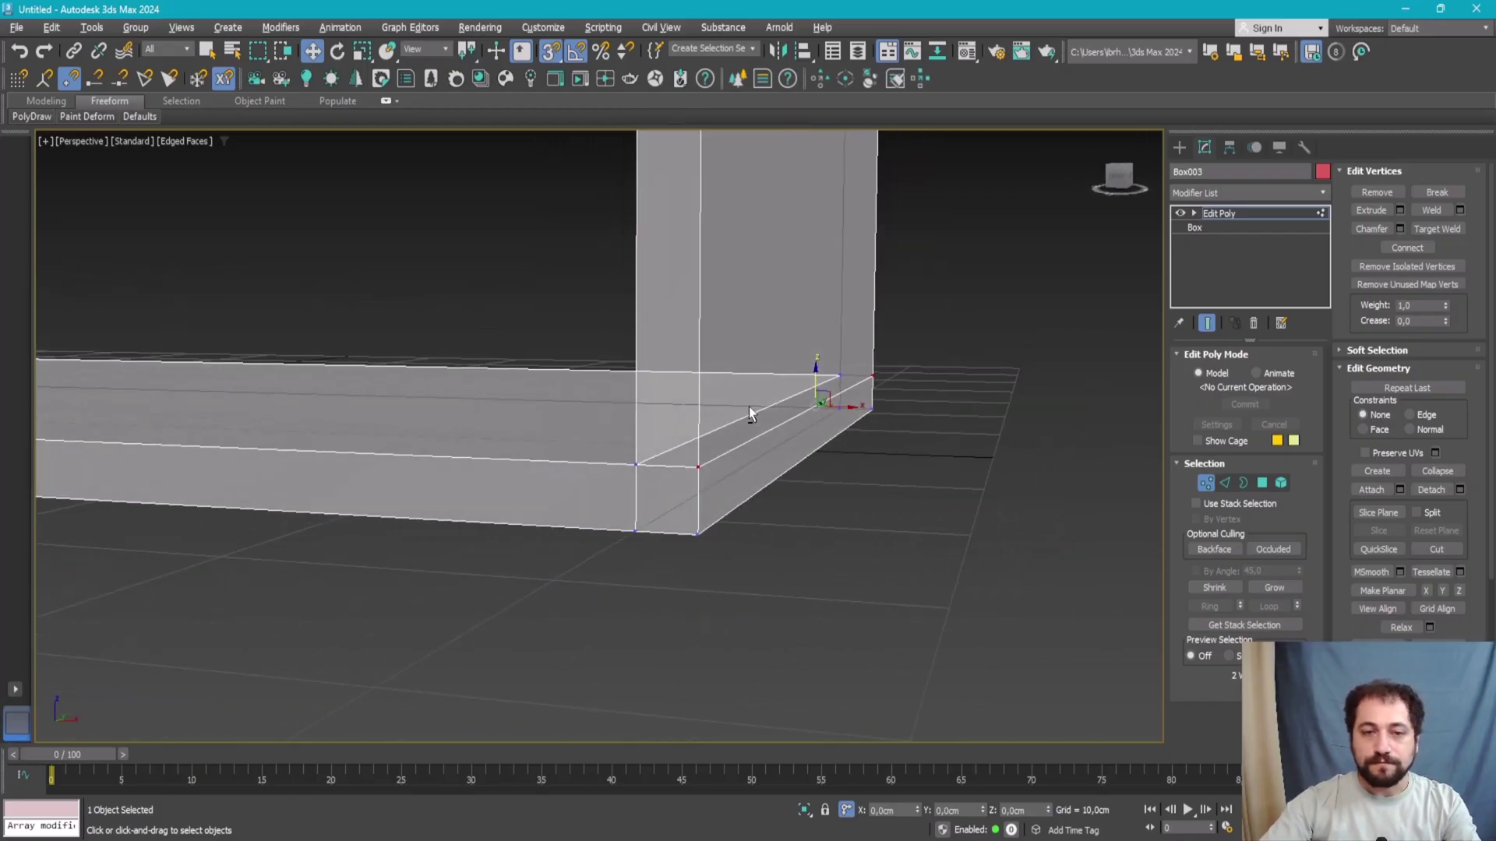
click(1228, 484)
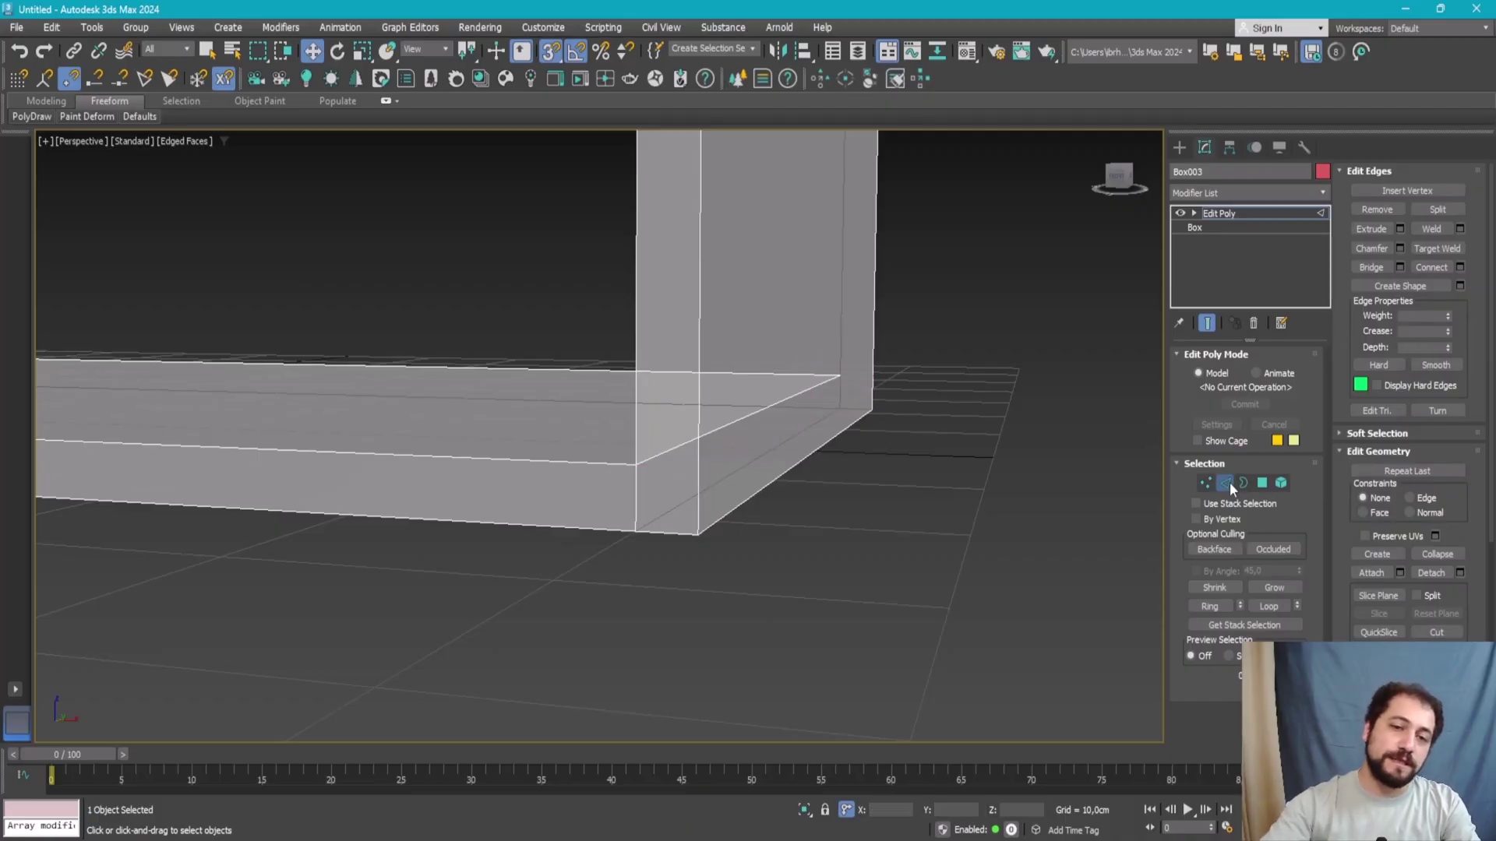
- Inspect the base board corner's vertices and edges from below
key(1)
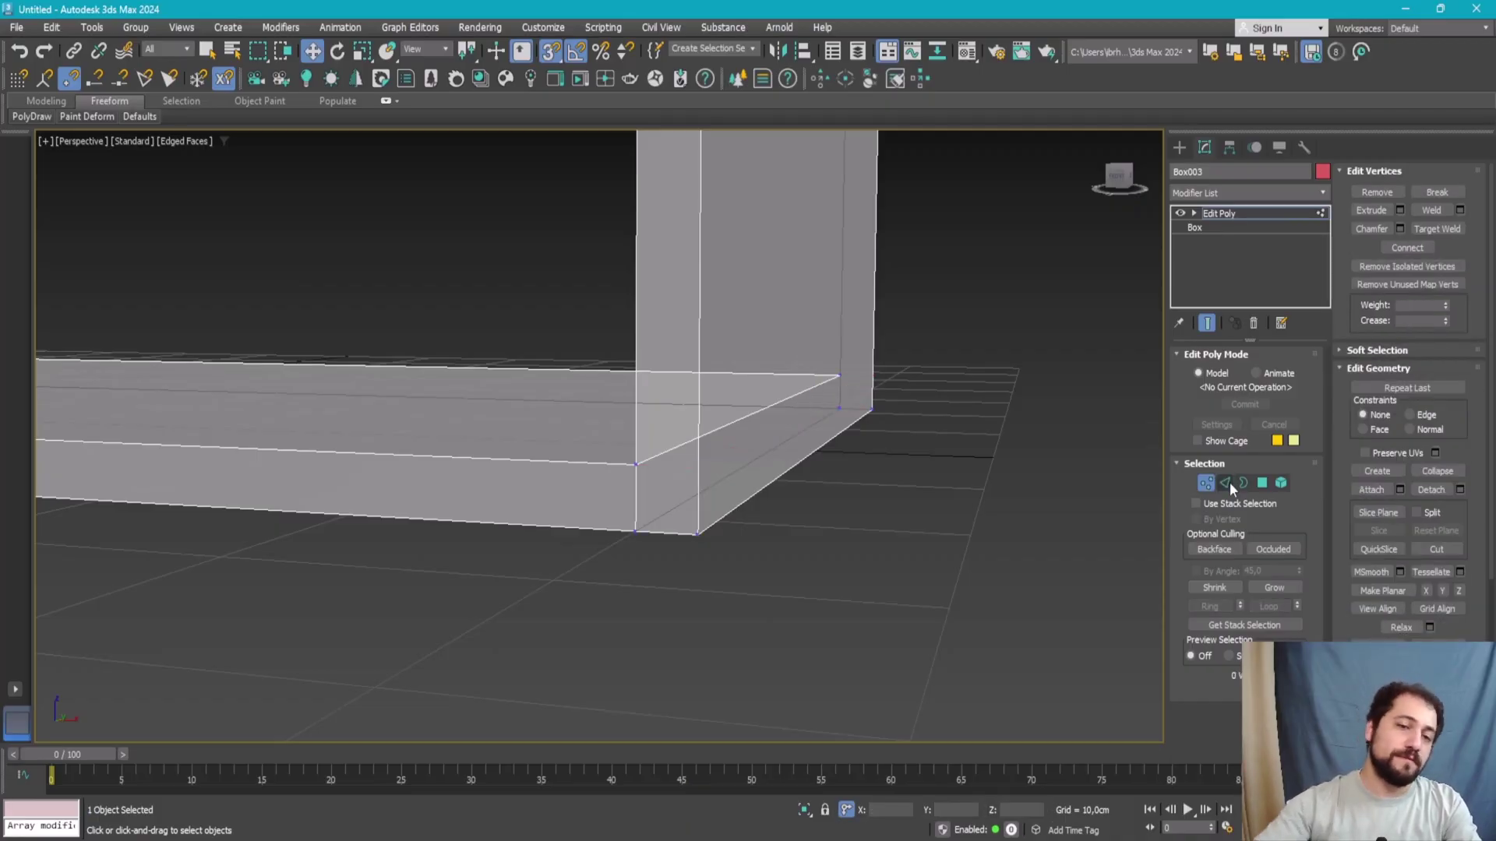
mouse_move(1019, 474)
alt+middle_down()
mouse_move(1044, 483)
mouse_move(910, 492)
alt+middle_up()
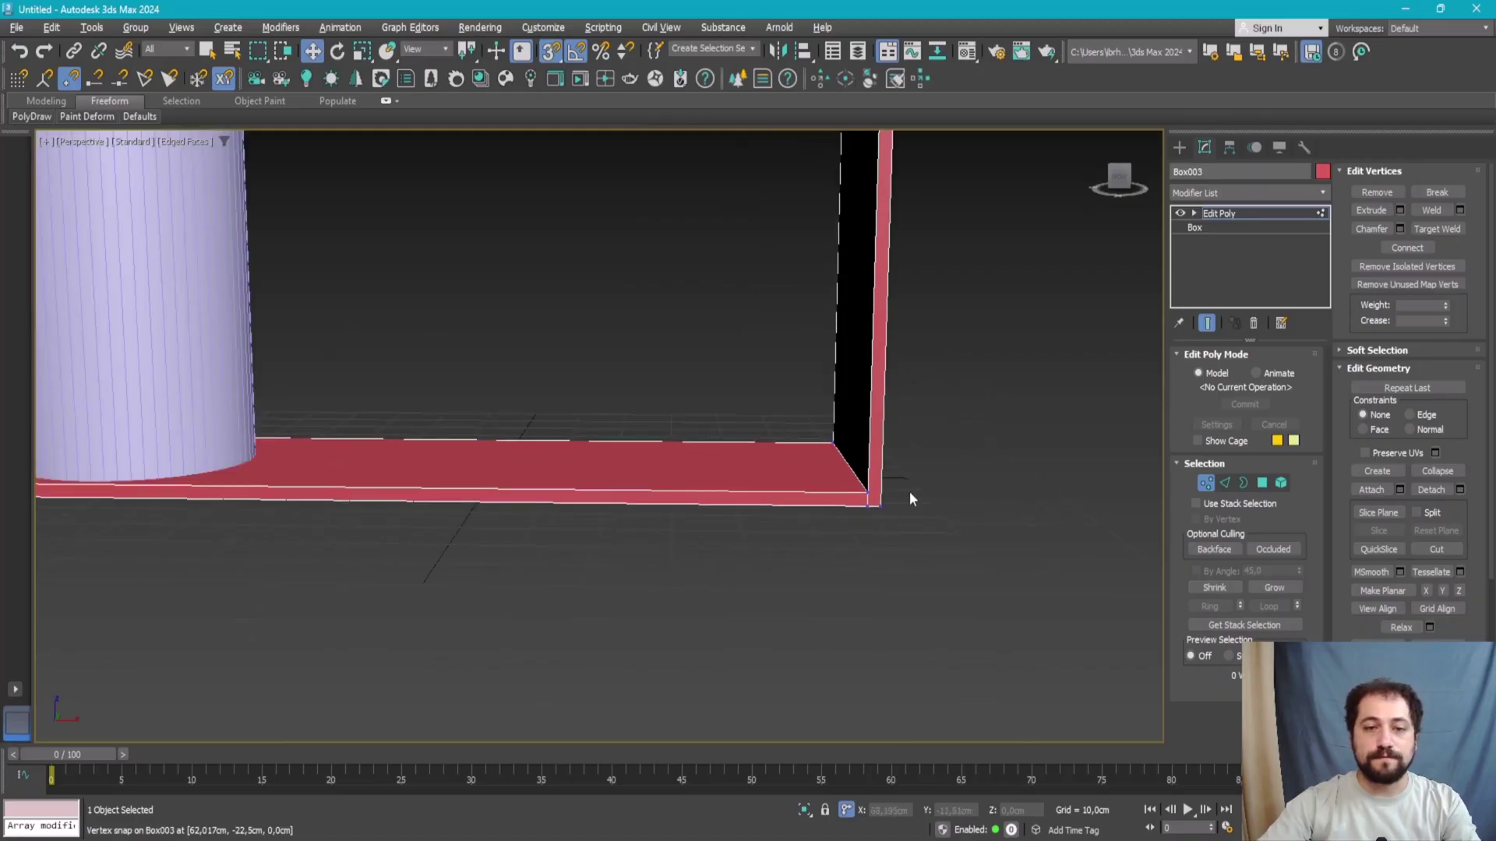
scroll(909, 497, down, 3)
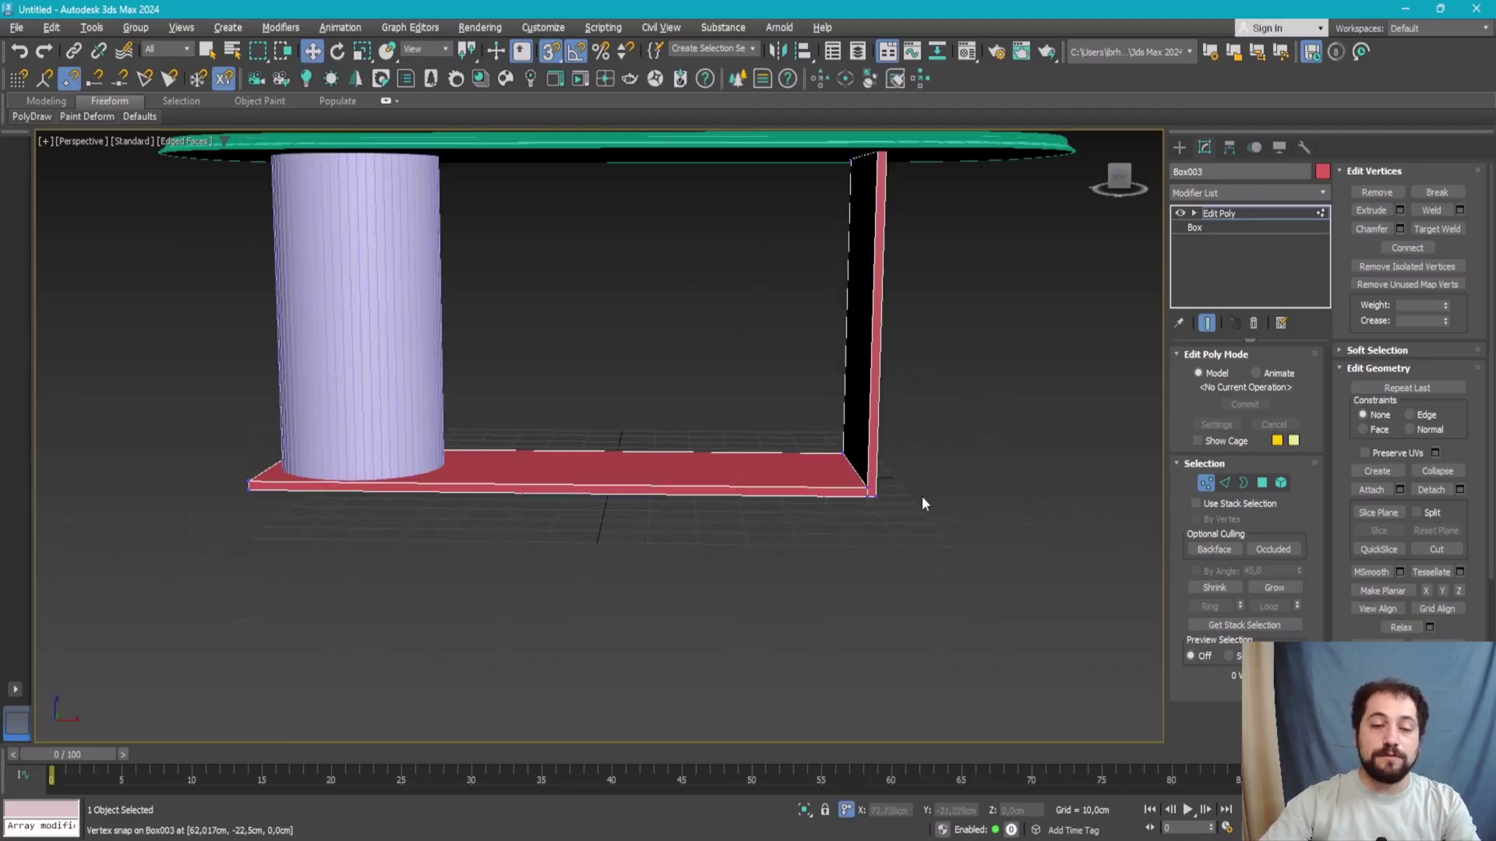
scroll(923, 495, up, 5)
mouse_move(882, 493)
alt+middle_down()
mouse_move(815, 464)
mouse_move(838, 441)
mouse_move(850, 463)
alt+middle_up()
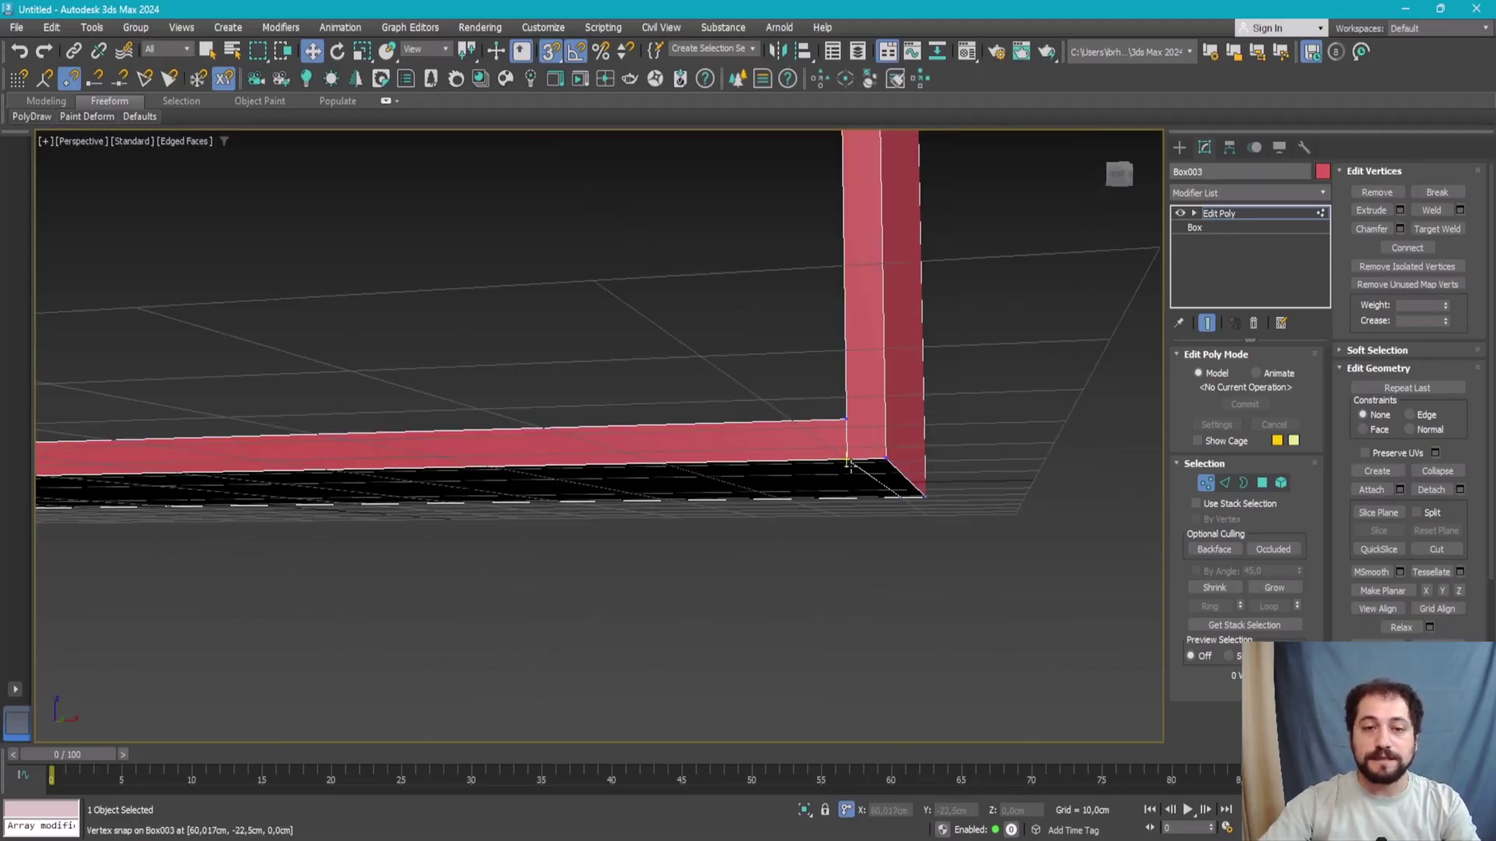
key(2)
click(852, 474)
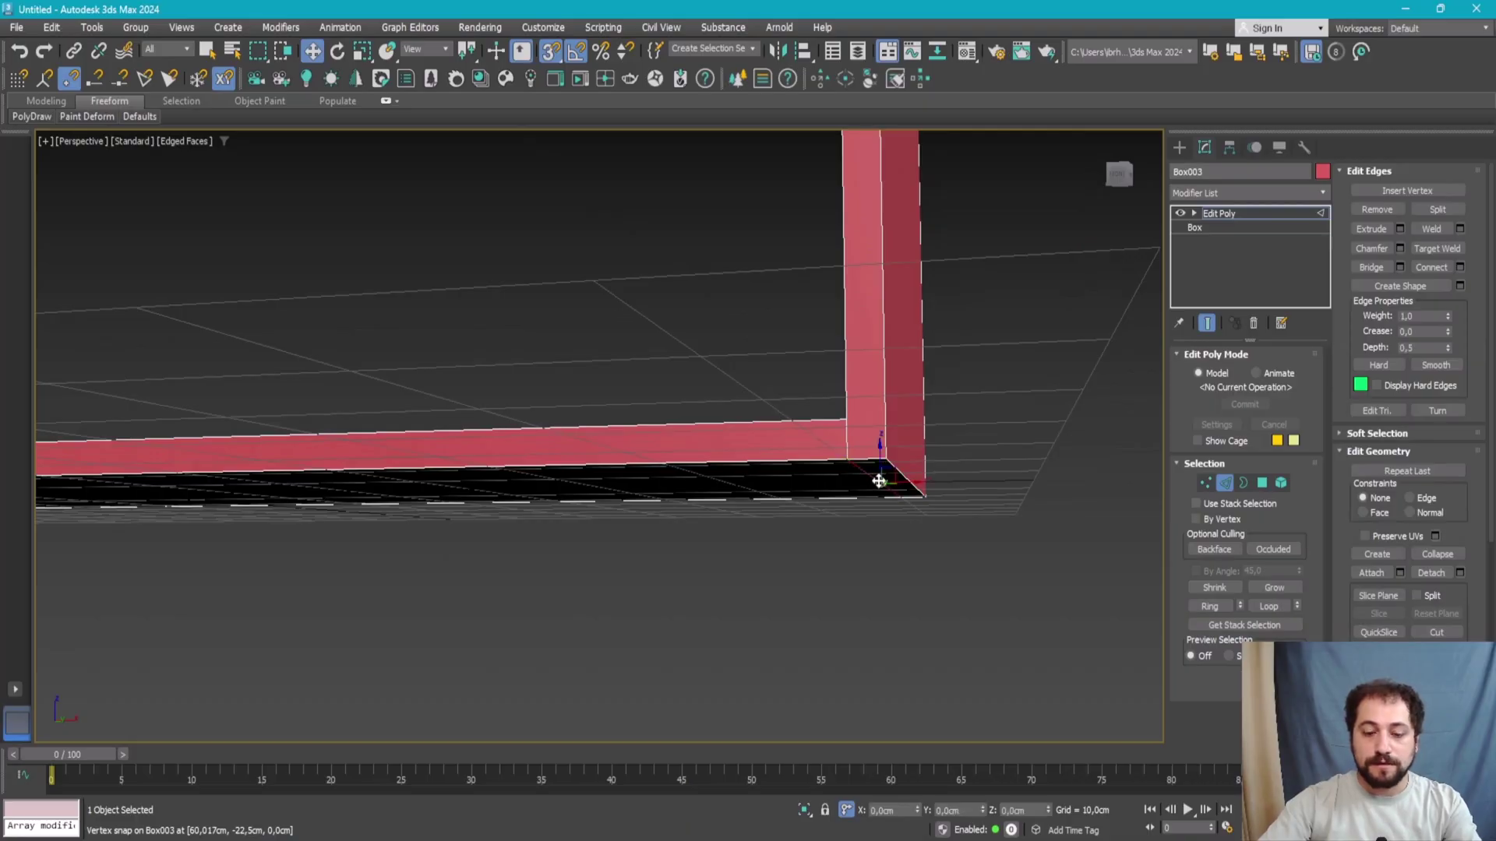
key(1)
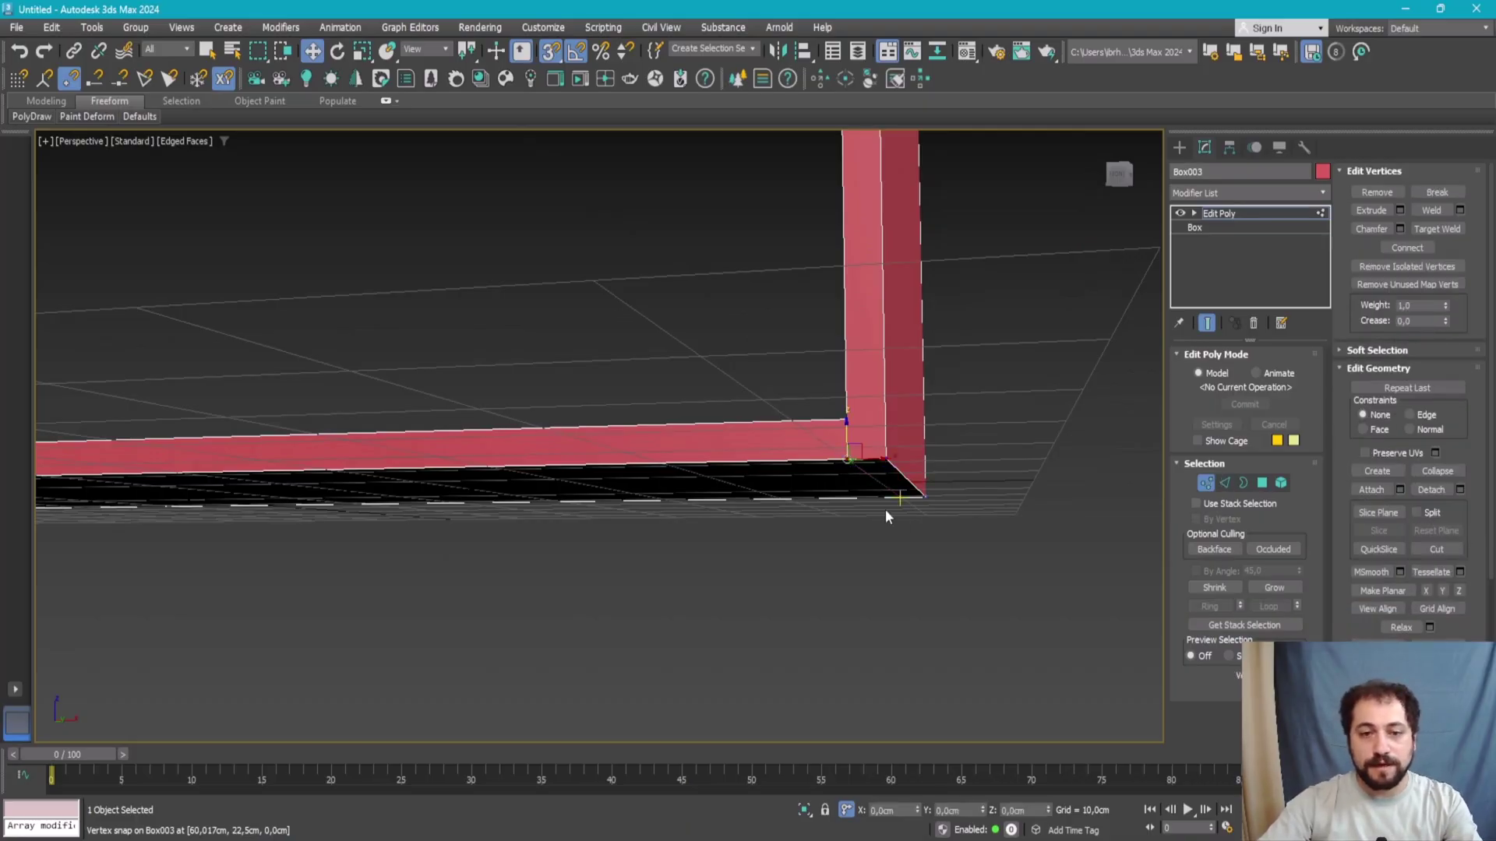
- Undo the stray triangular face and exit sub-object mode to the whole object
scroll(888, 513, down, 3)
scroll(896, 508, down, 3)
scroll(904, 503, down, 3)
scroll(913, 498, down, 3)
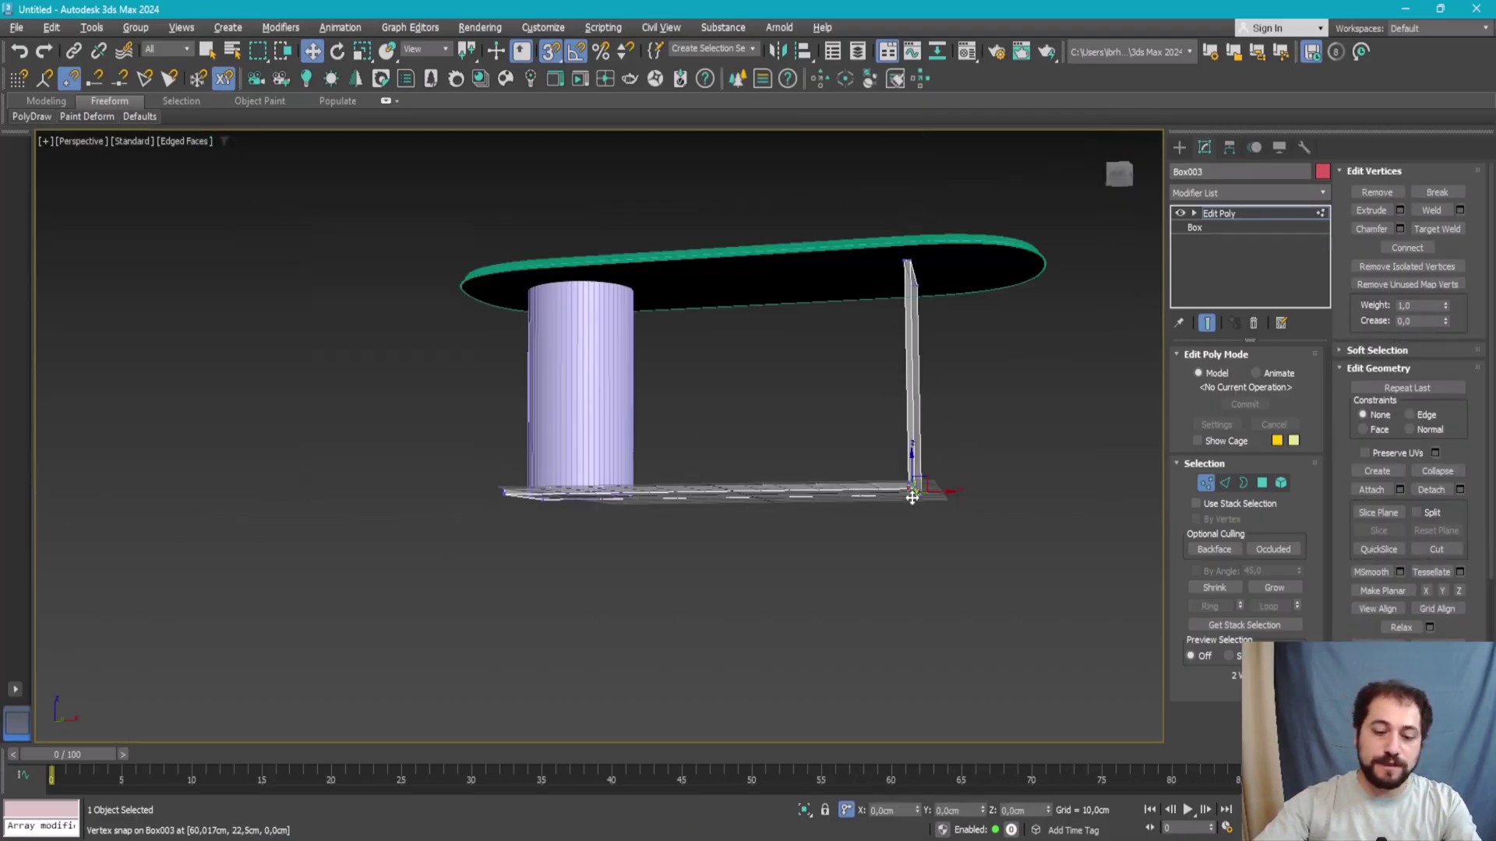
key(ctrl+z)
scroll(916, 492, up, 5)
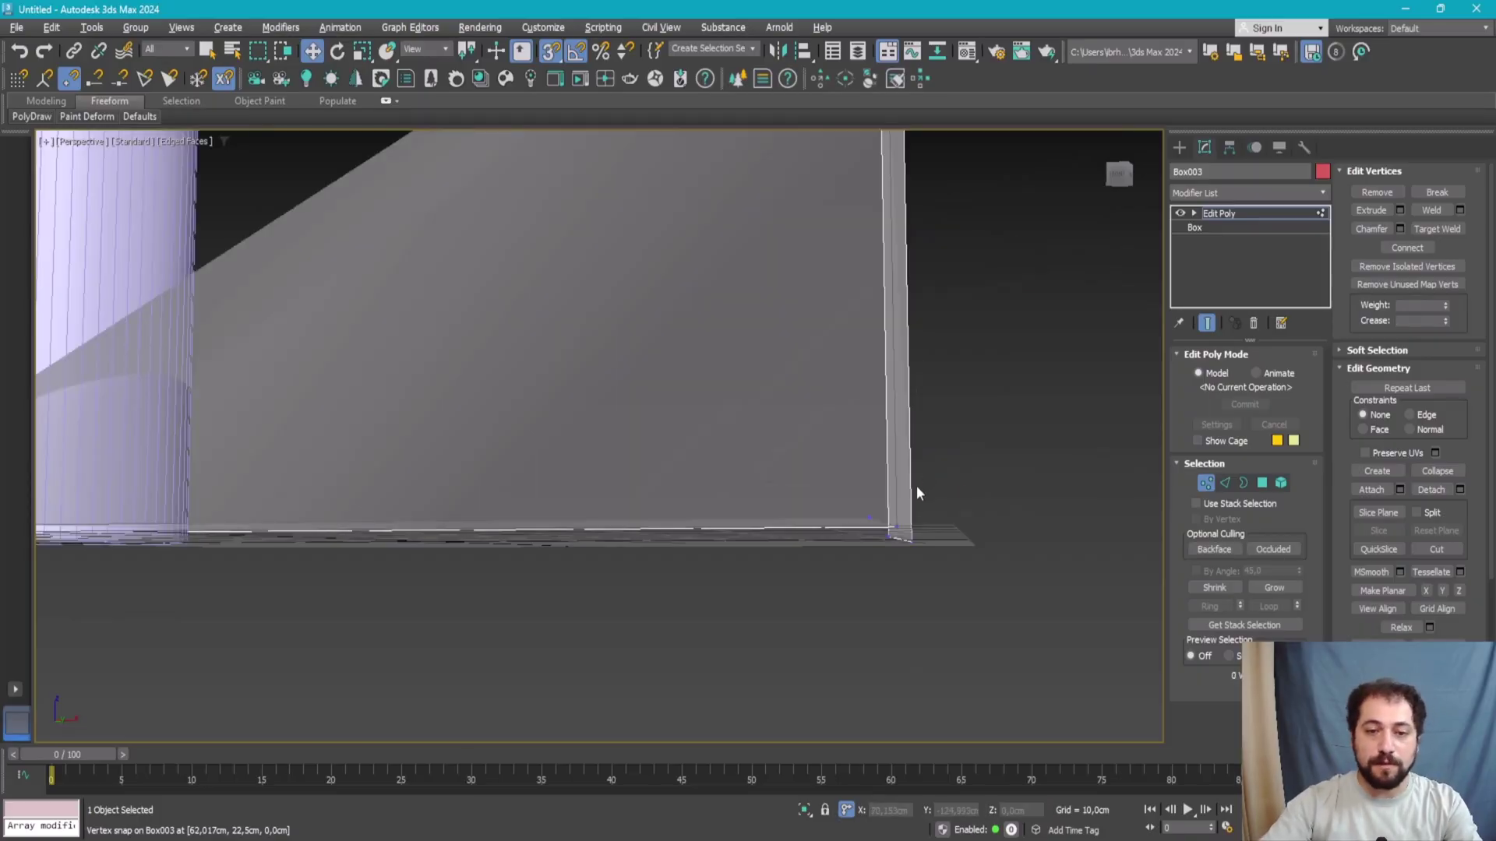
key(ctrl+z)
scroll(917, 487, up, 2)
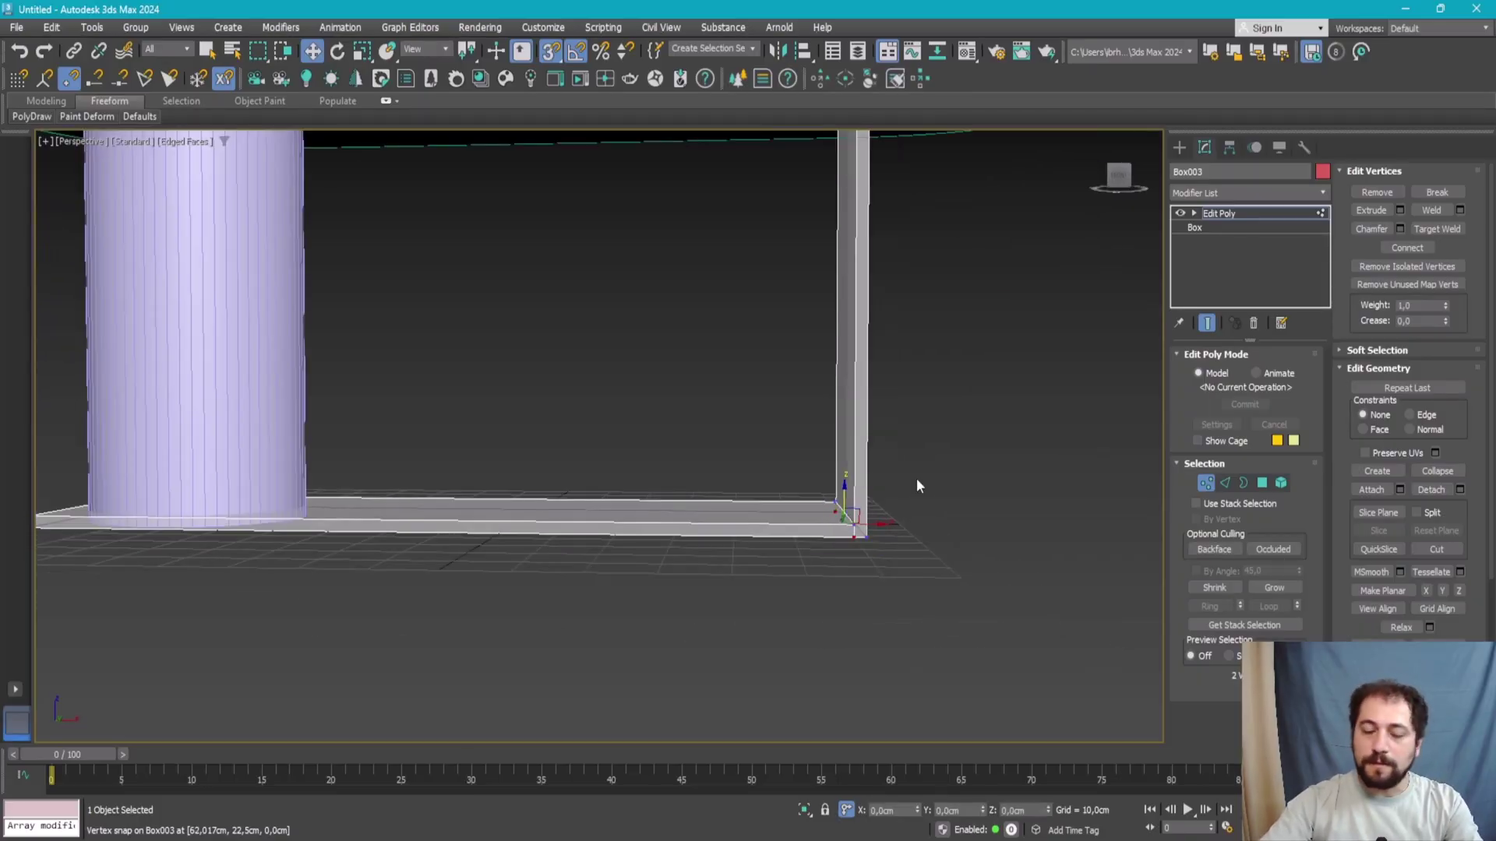
key(1)
scroll(801, 508, down, 5)
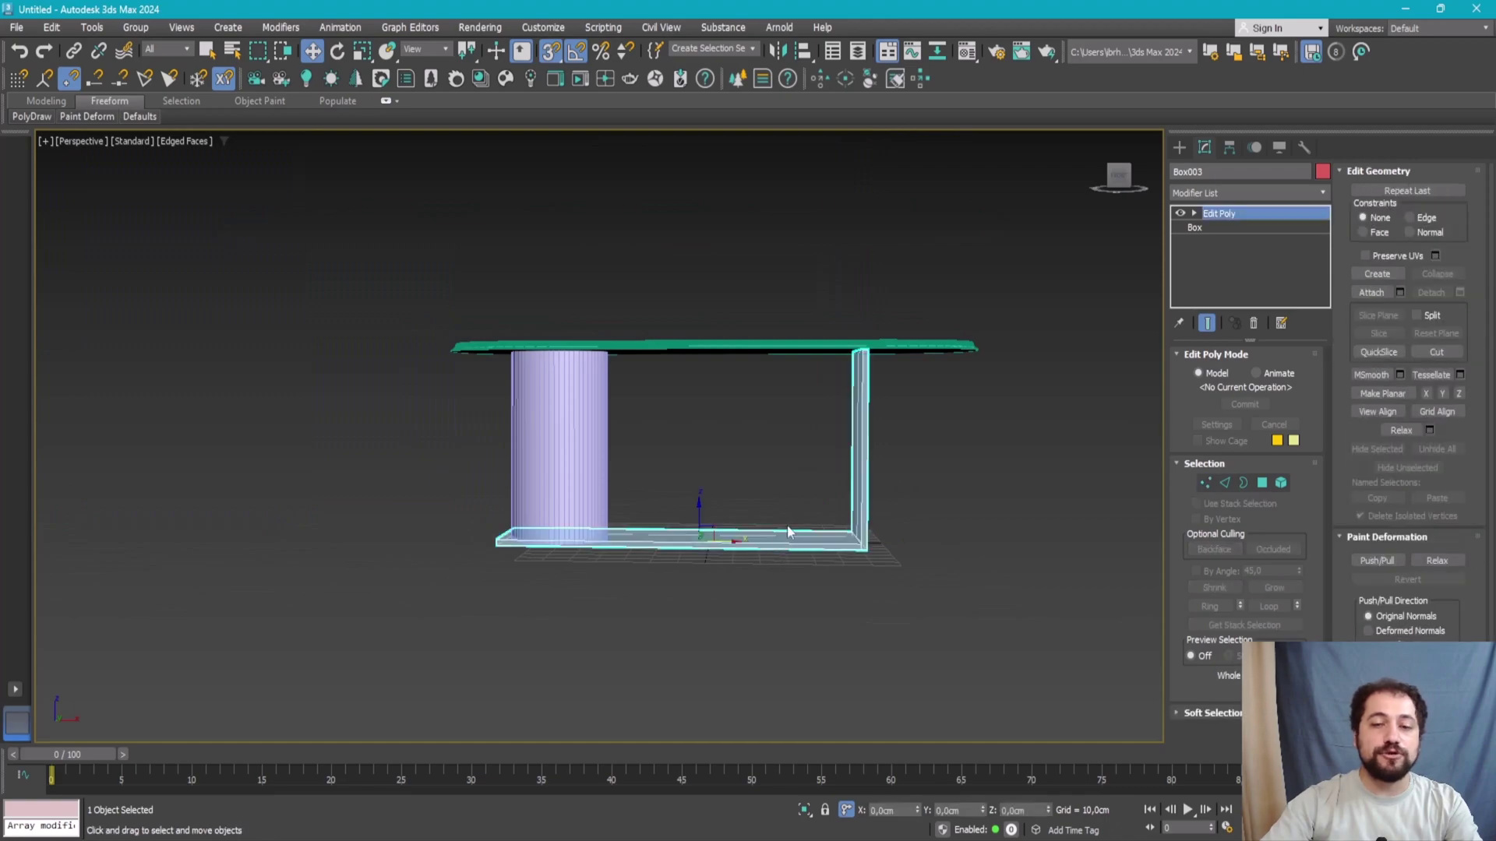
- Rotate Box003 -100° about X and hide all unselected objects
key(e)
alt+middle_drag(724, 501, 736, 538)
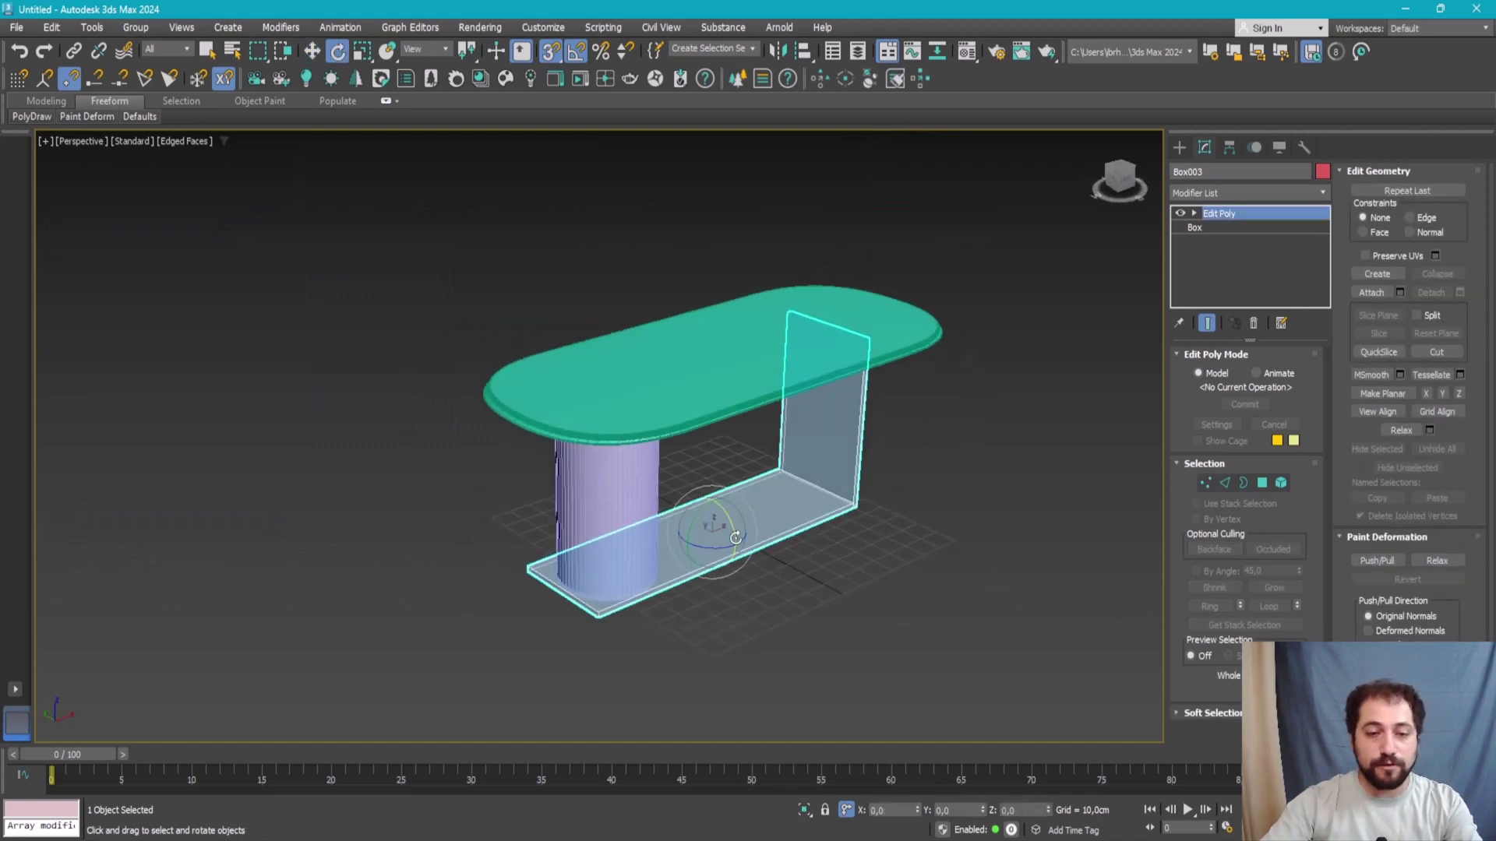
drag(733, 521, 692, 449)
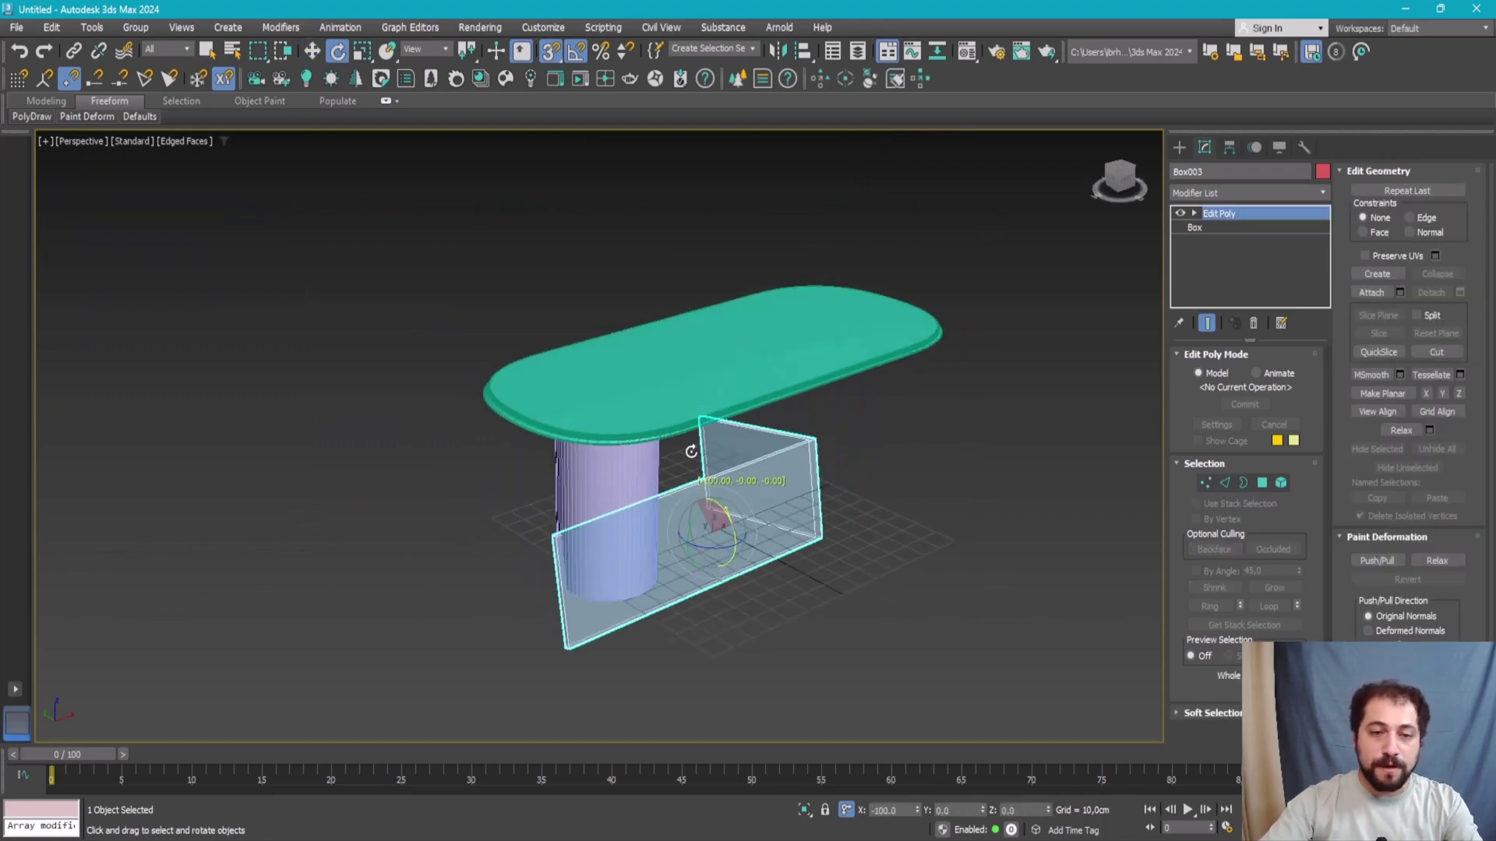
right_click(764, 438)
click(834, 427)
- Show the Create panel's spline Shapes types
mouse_move(844, 400)
alt+middle_down()
mouse_move(757, 496)
mouse_move(760, 464)
alt+middle_up()
click(1179, 147)
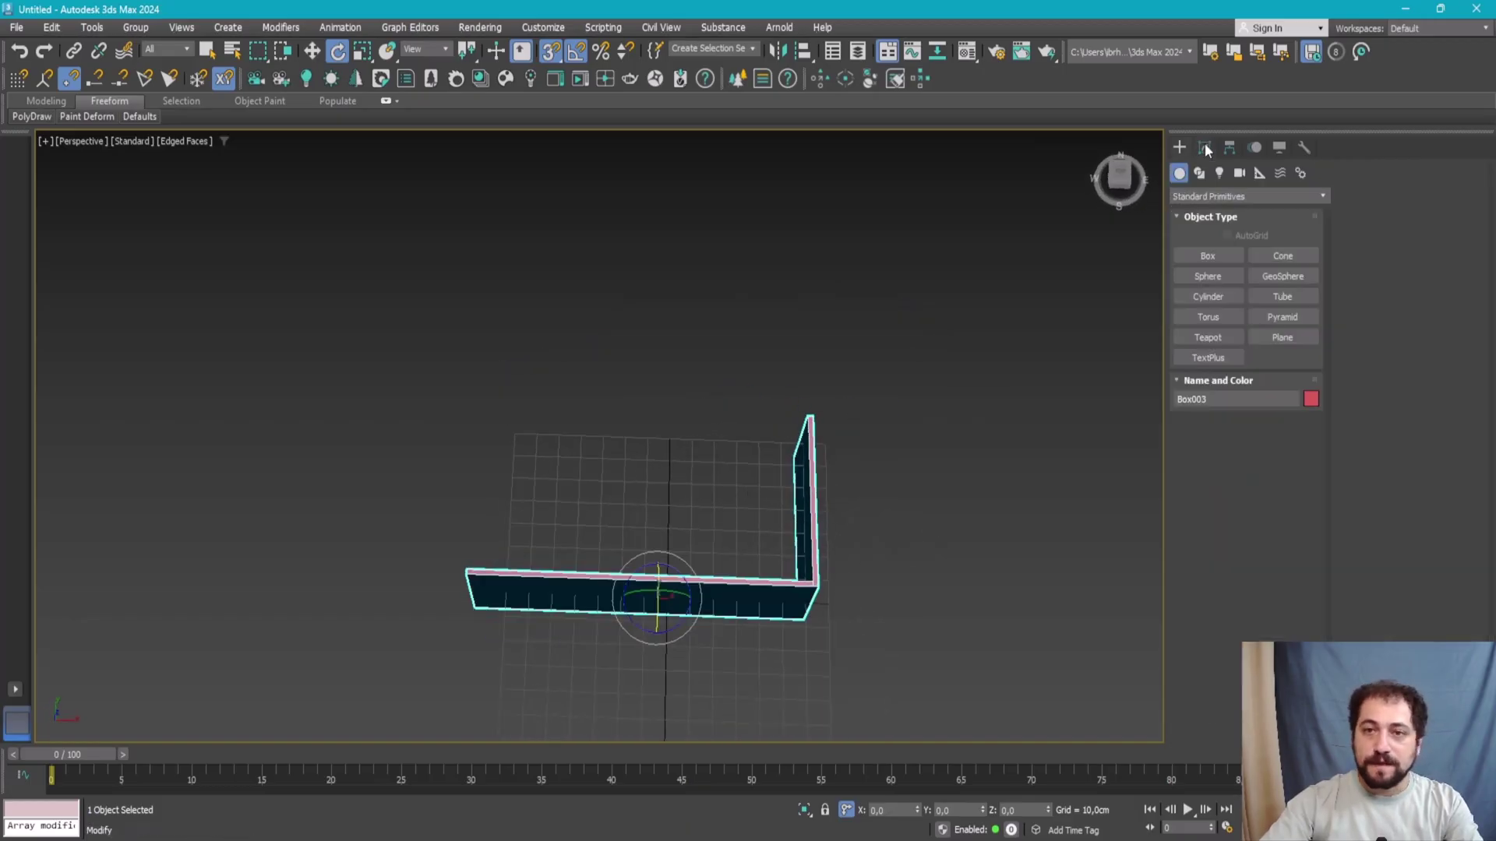
click(1182, 148)
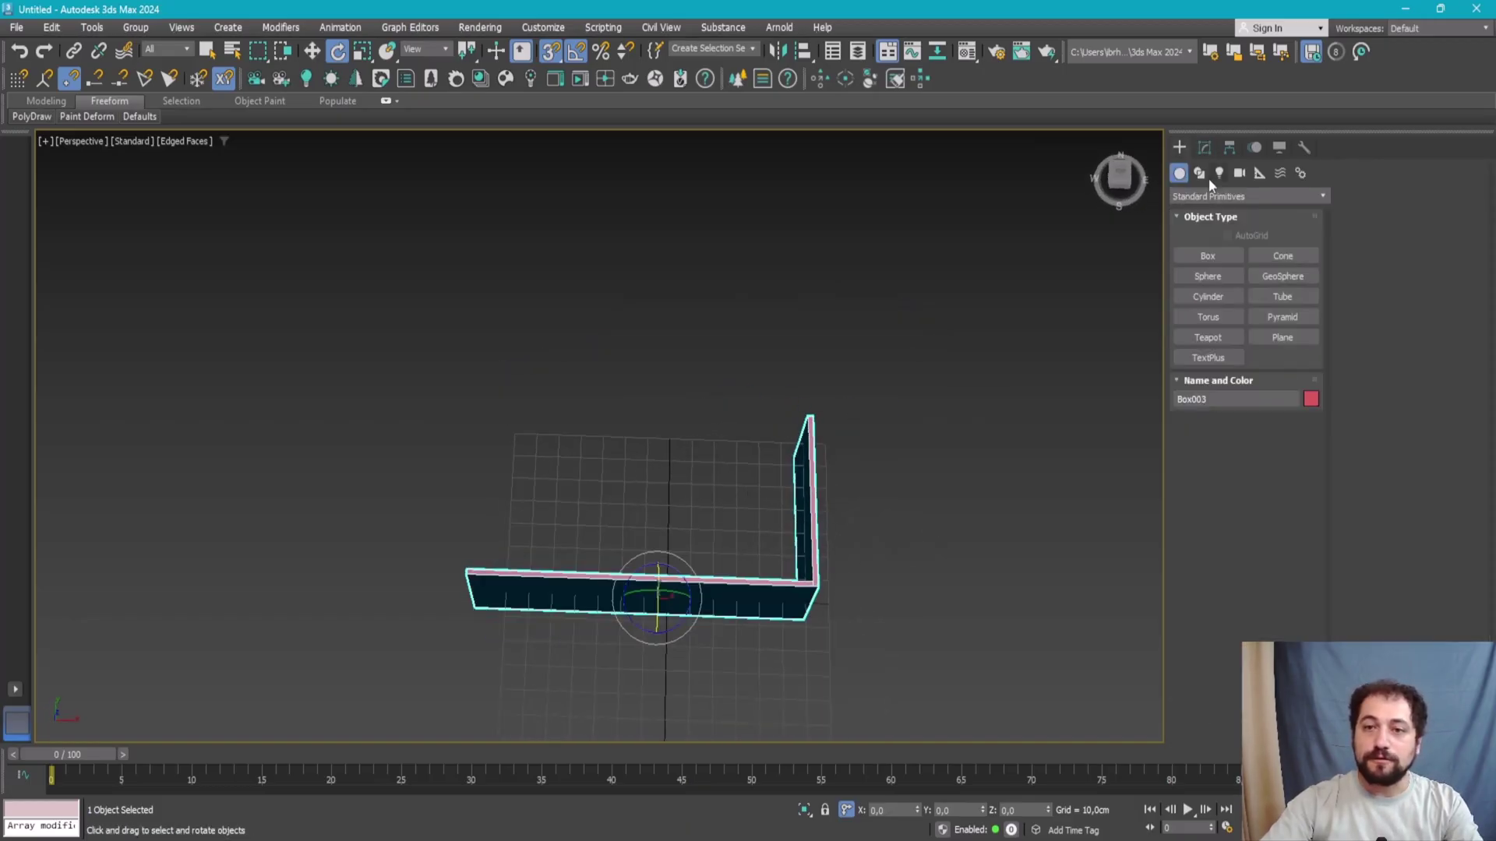
click(1200, 173)
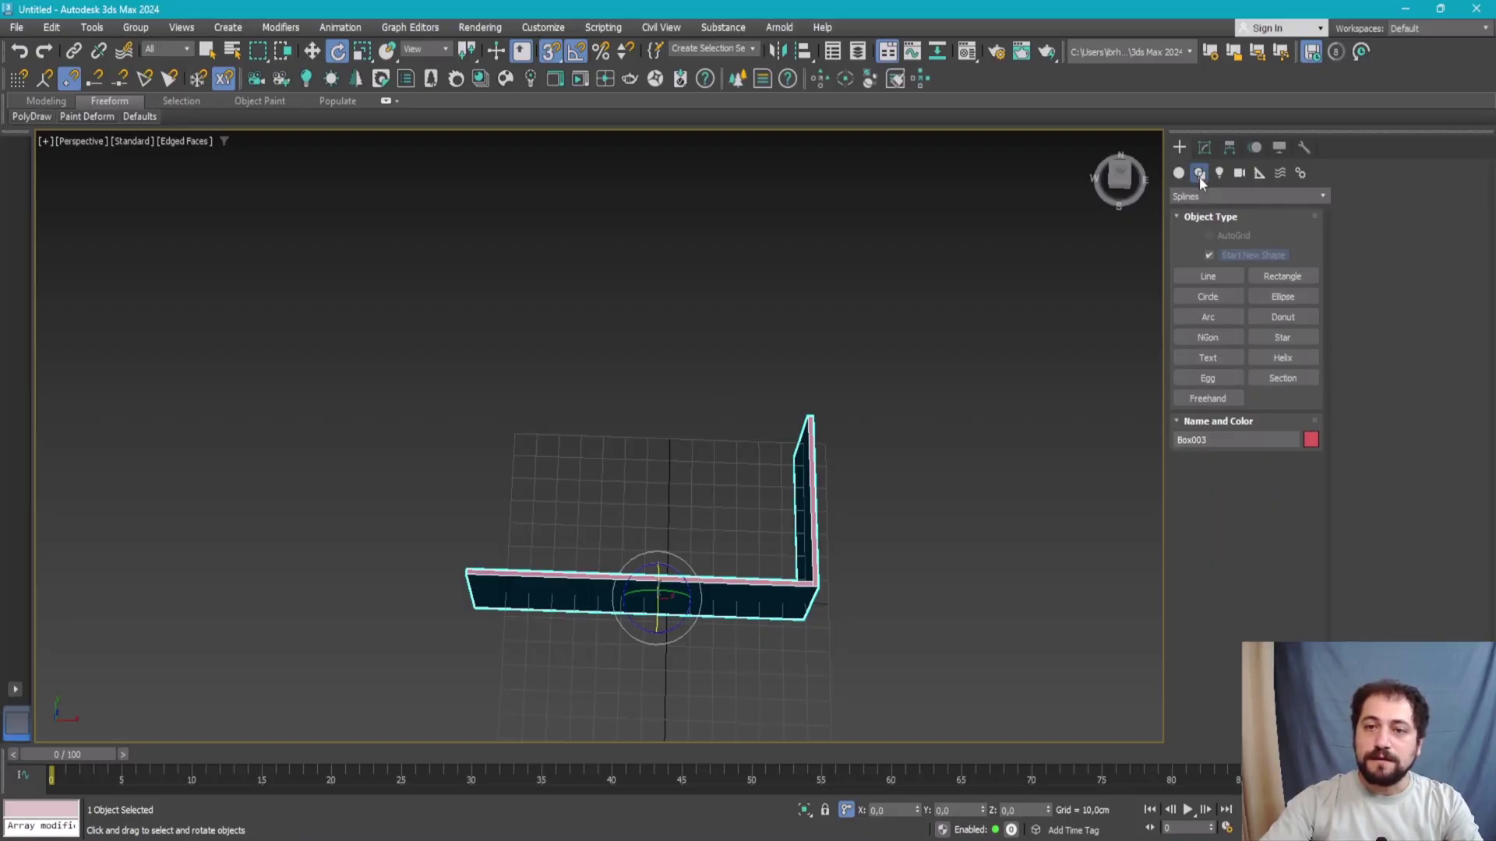
- Start a Line and place points along the red wall's top edge
click(1180, 176)
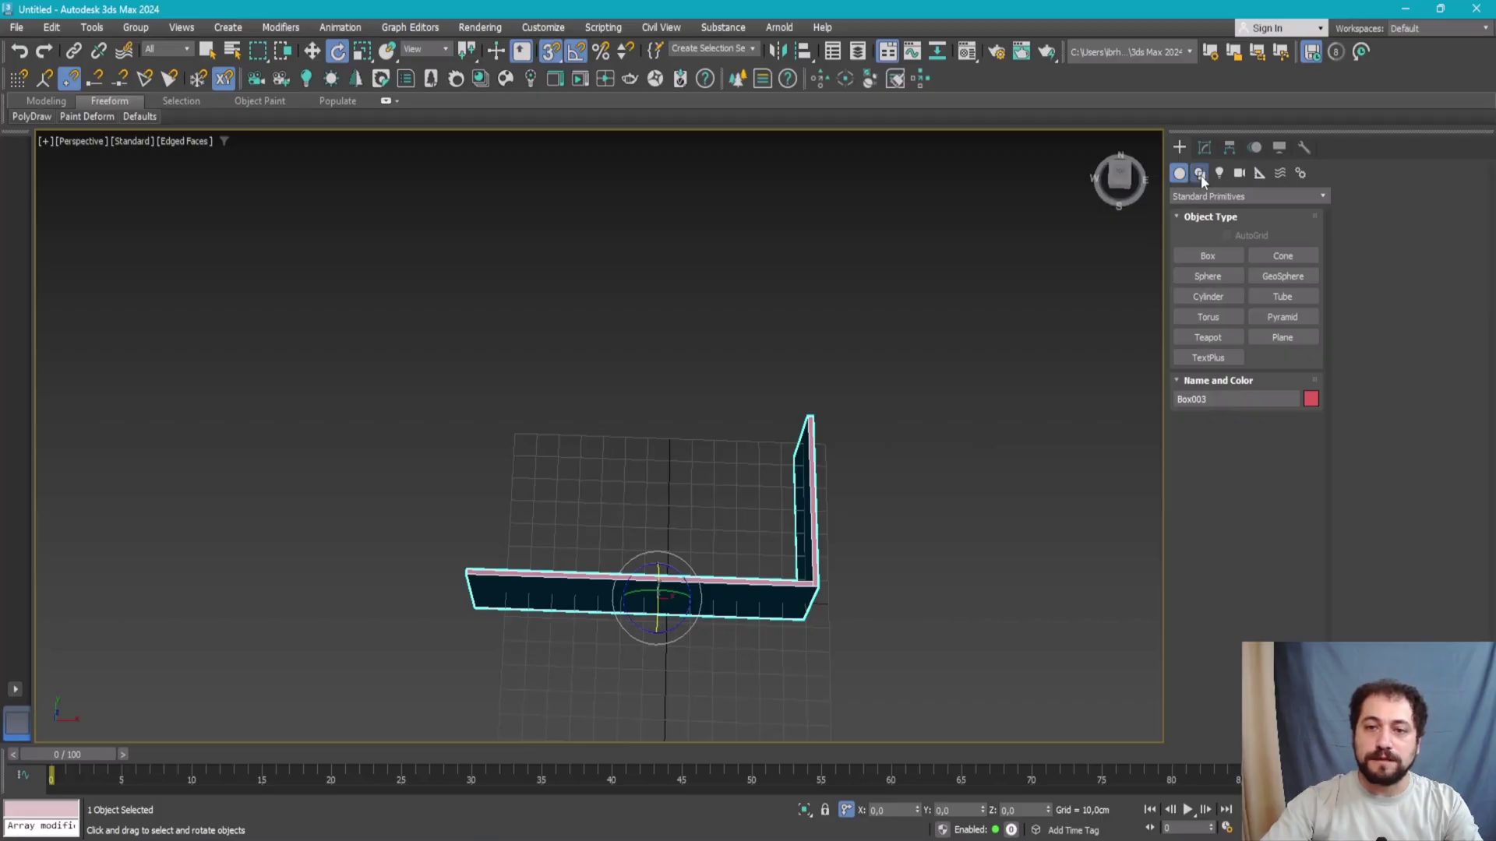
click(1201, 174)
click(1207, 276)
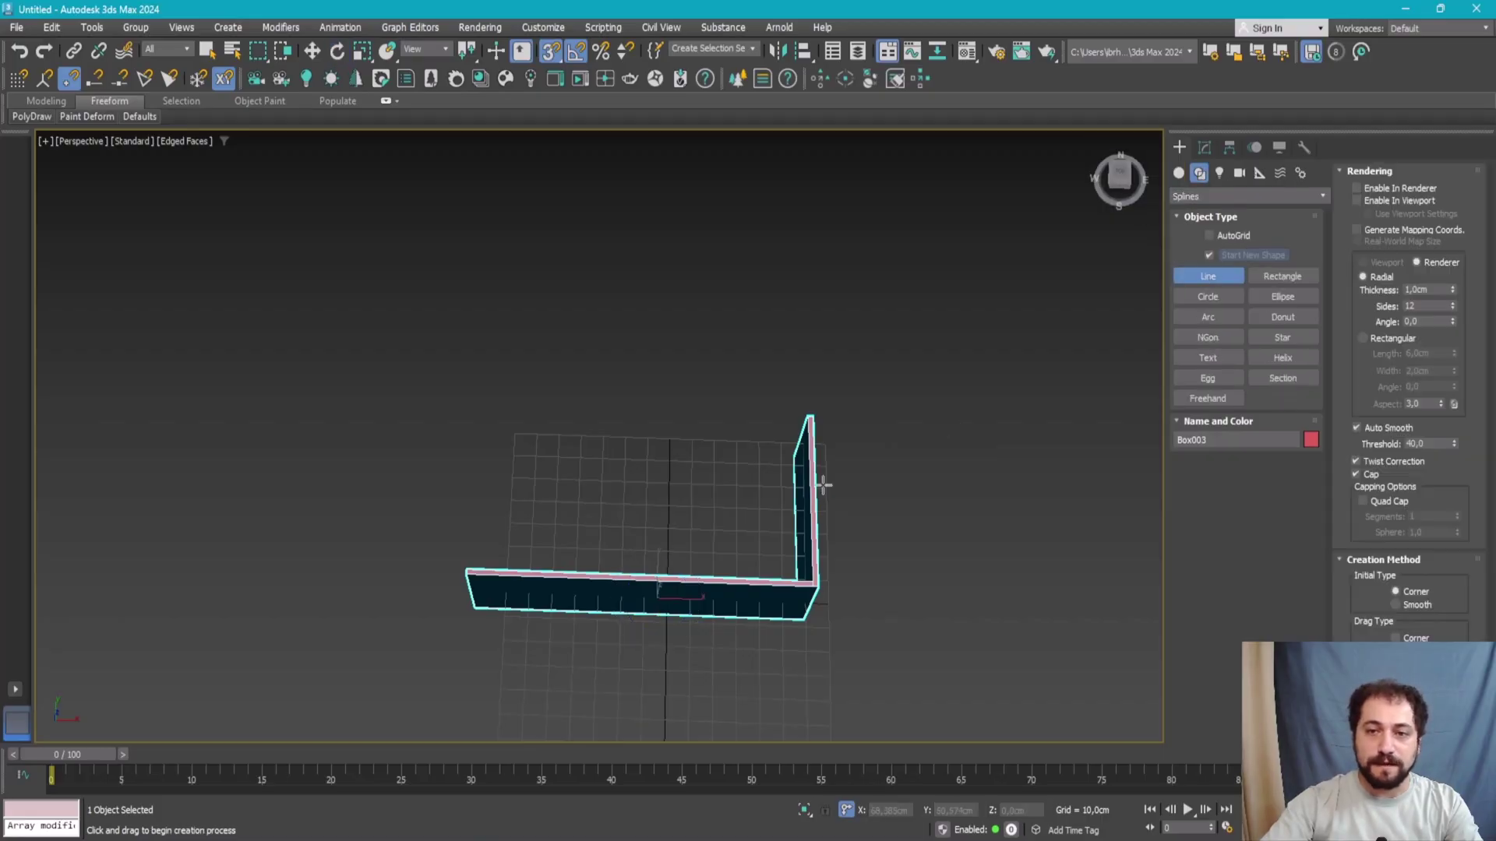
click(813, 416)
scroll(825, 574, up, 5)
click(791, 600)
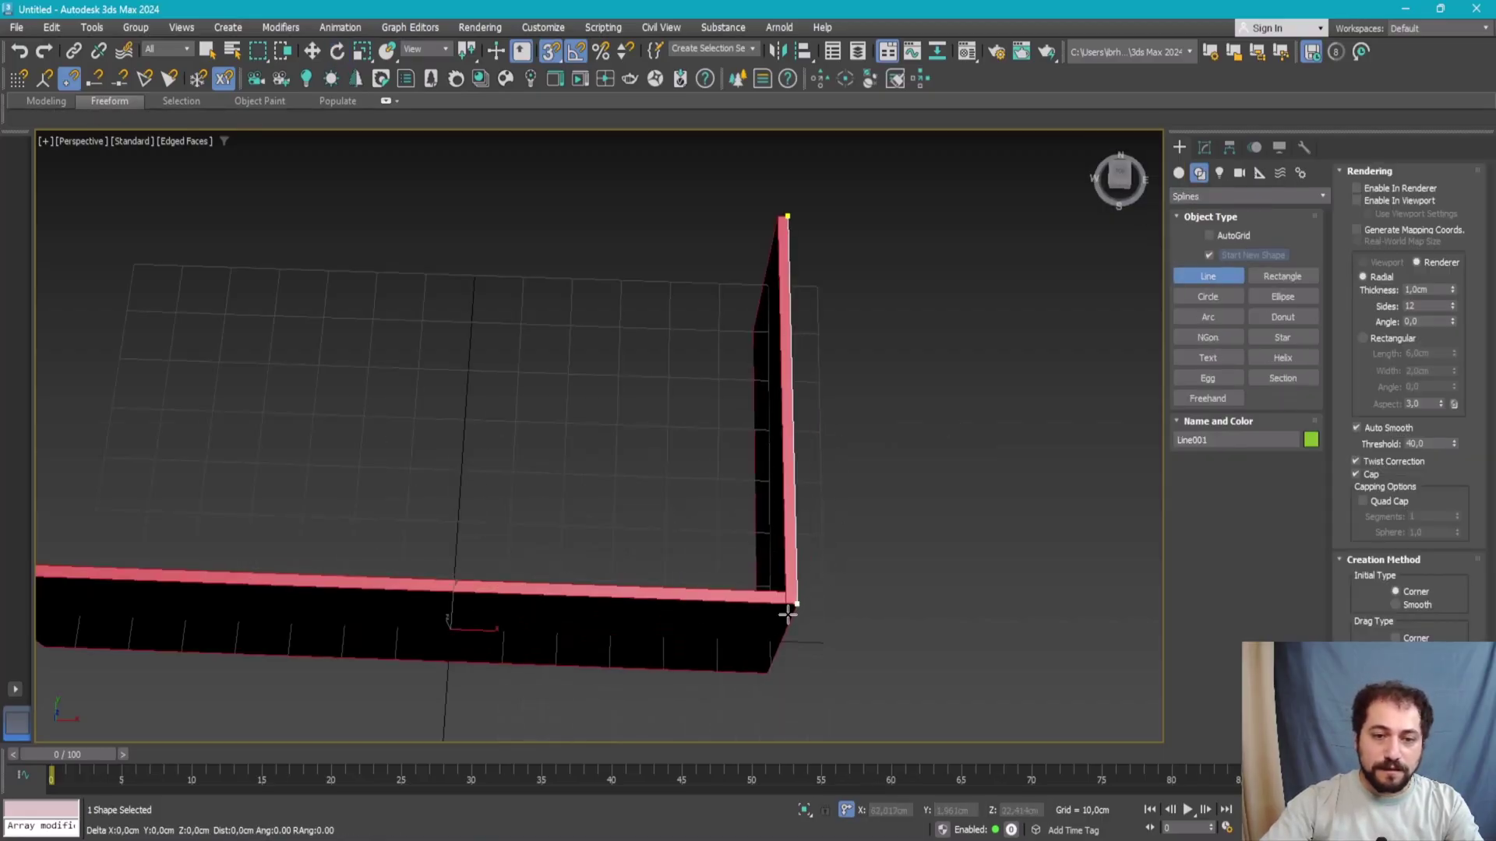
alt+middle_drag(792, 601, 478, 518)
click(236, 474)
right_click(233, 494)
- Draw an open L-shaped line from the wall's left end through the corner to its top end
click(238, 471)
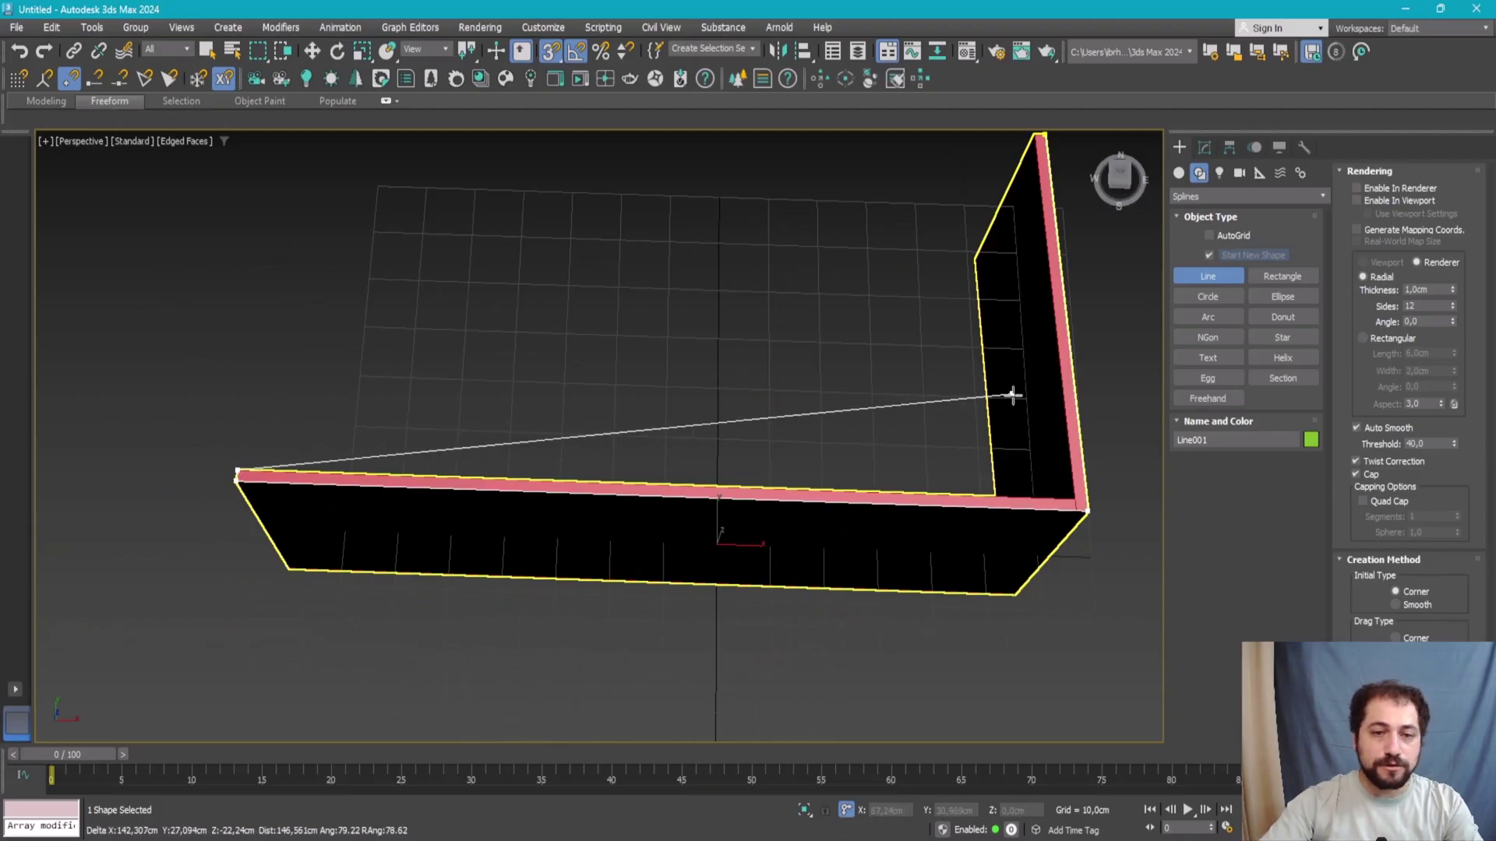
click(1075, 499)
middle_drag(1040, 156, 979, 257)
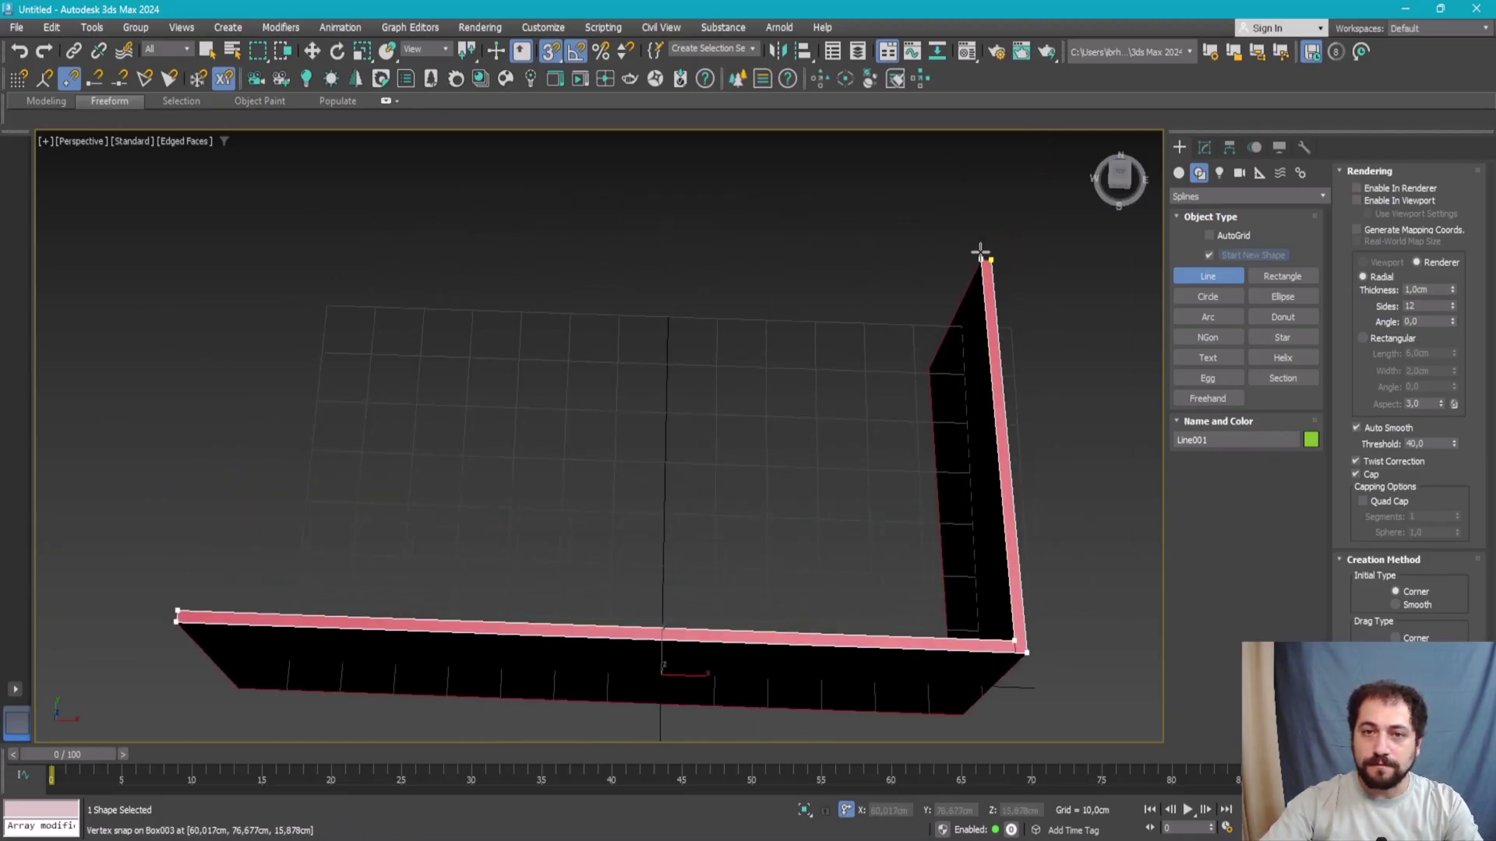
scroll(978, 257, up, 4)
click(986, 328)
key(Return)
mouse_move(916, 356)
alt+middle_down()
mouse_move(821, 371)
mouse_move(878, 353)
alt+middle_up()
- Delete the red wall box and rotate the line -5° to level it
key(e)
click(815, 522)
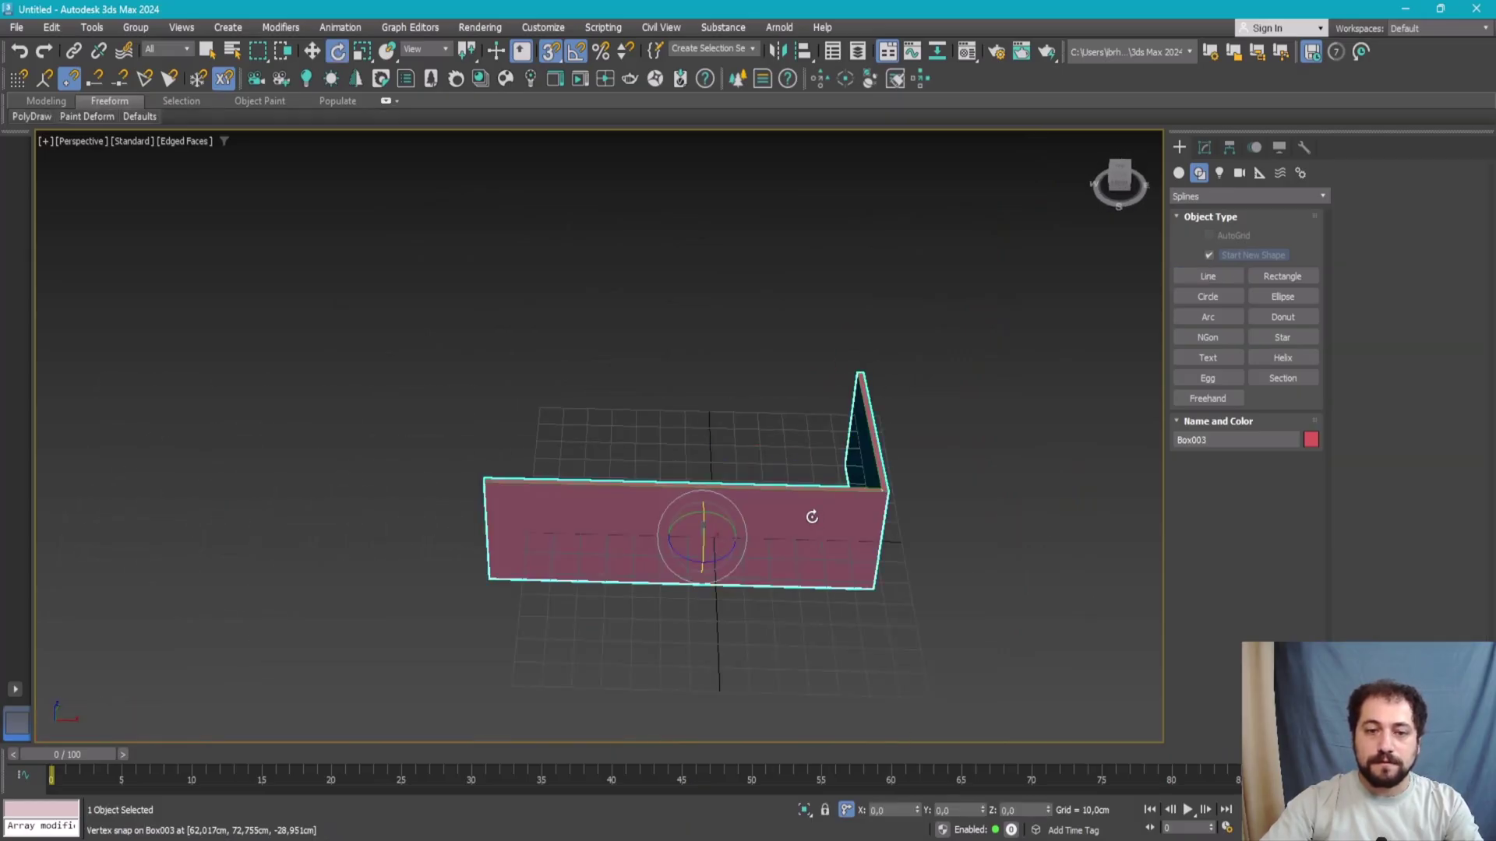
key(Delete)
key(alt+w)
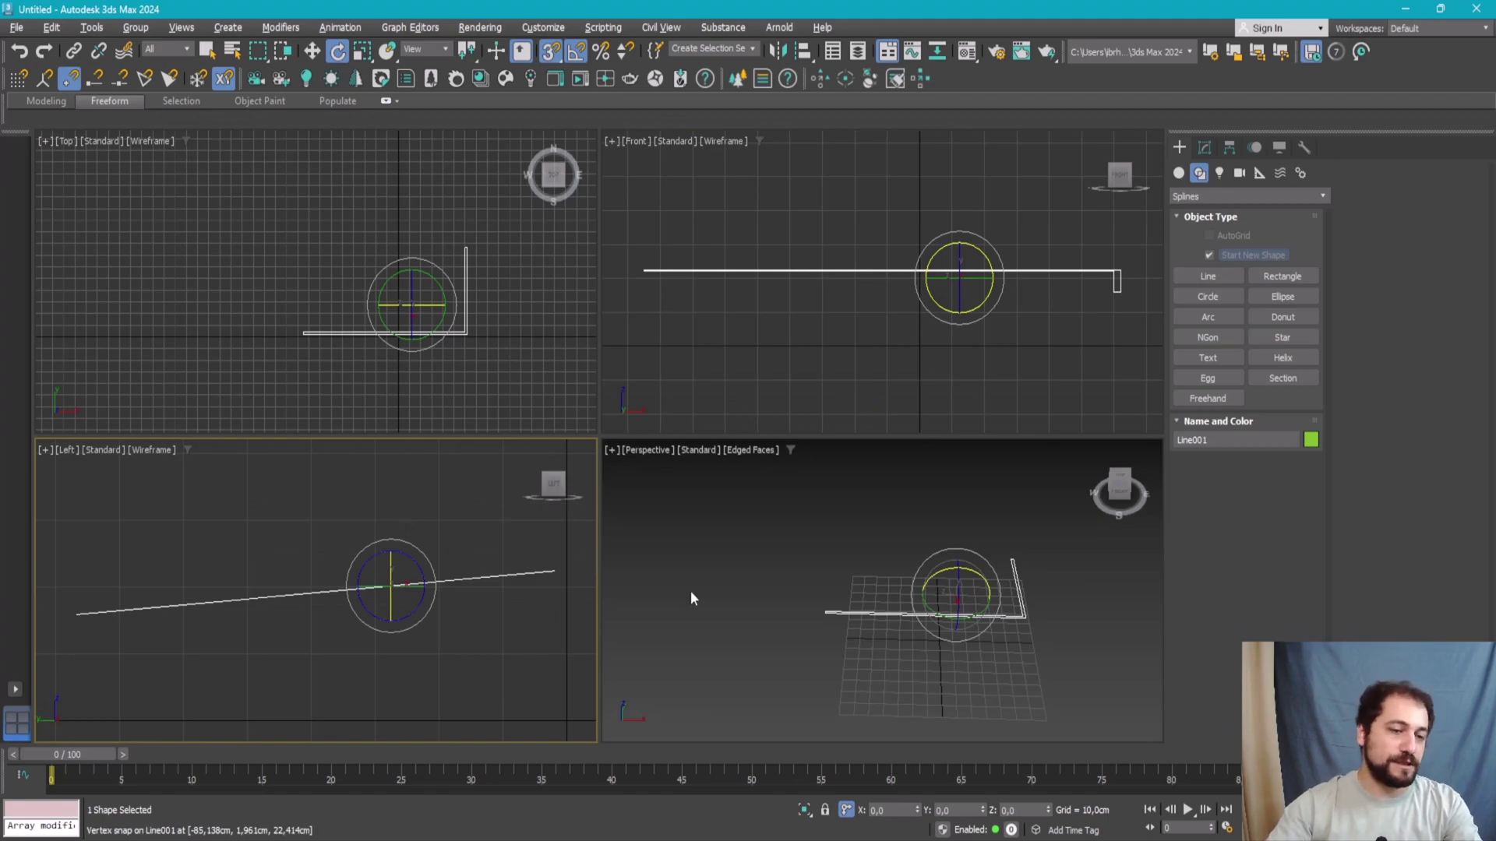
drag(418, 564, 422, 561)
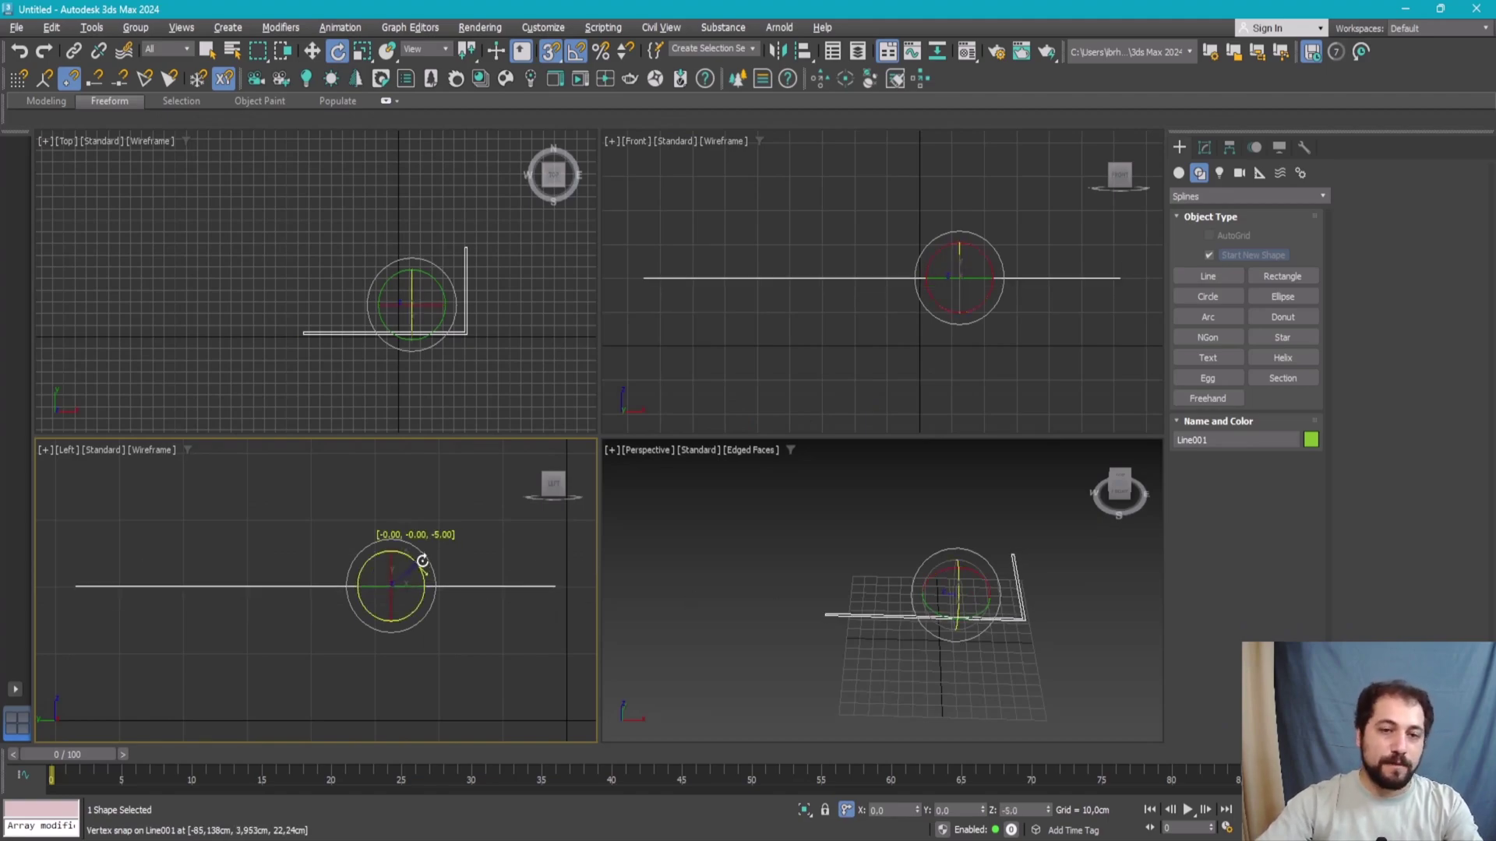
scroll(430, 283, up, 5)
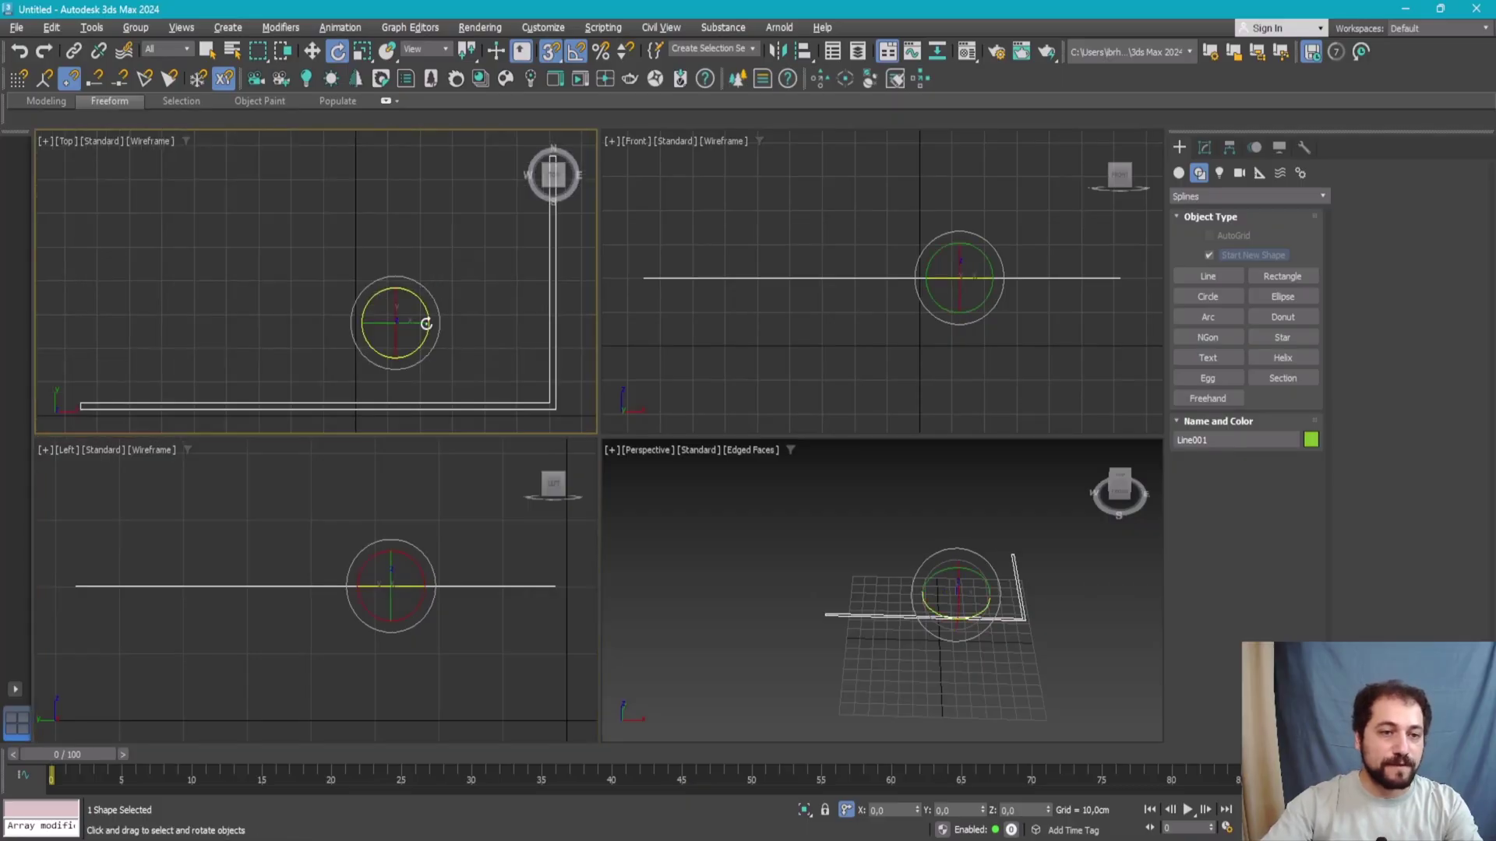
key(alt+w)
key(alt+w)
click(959, 349)
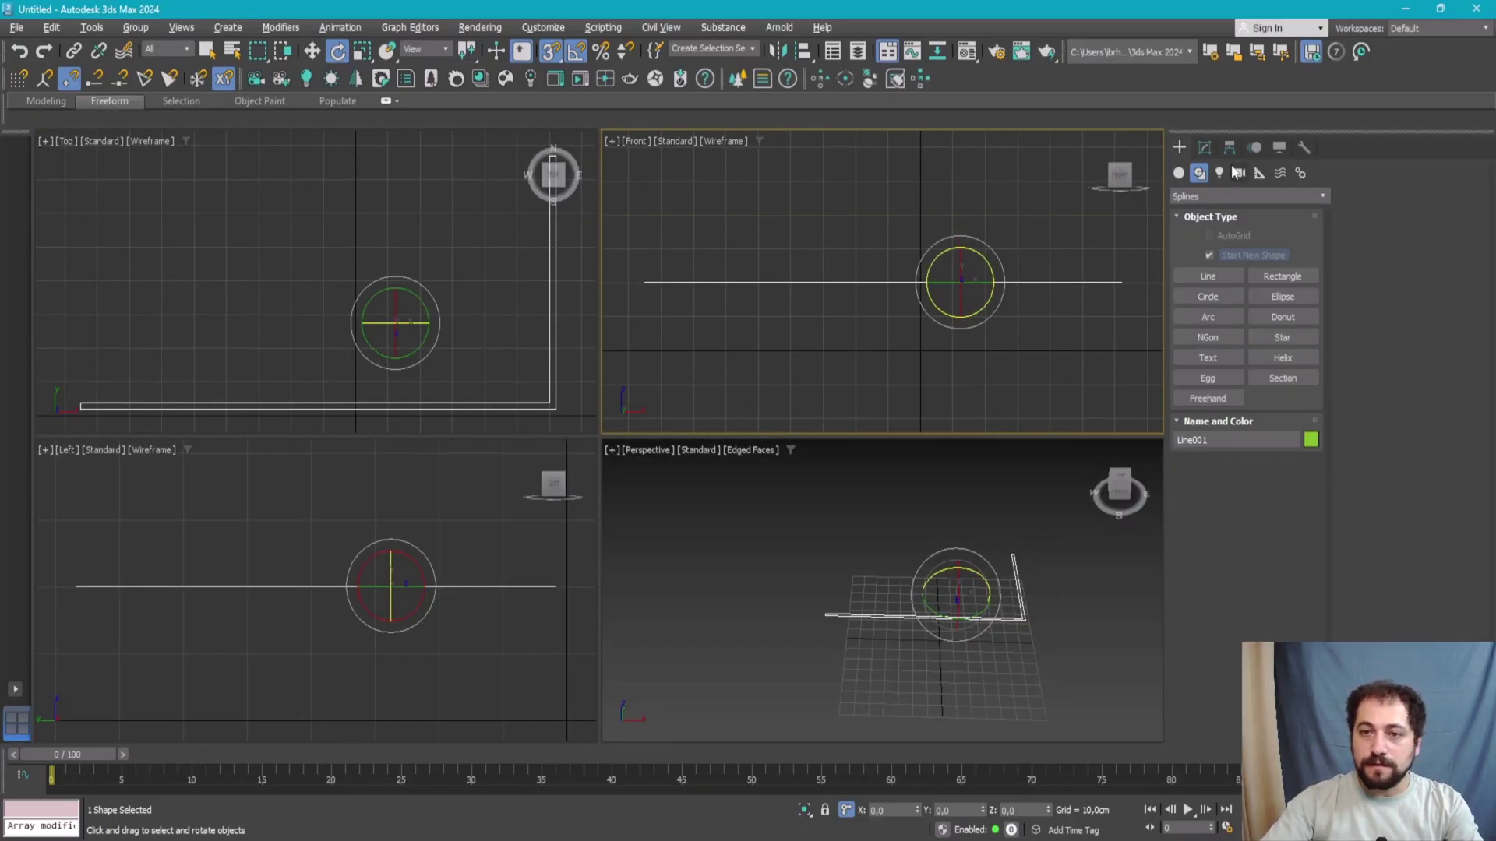
click(1204, 148)
- Add an Extrude modifier to Line001 with a 45 cm amount
click(1223, 194)
text(e)
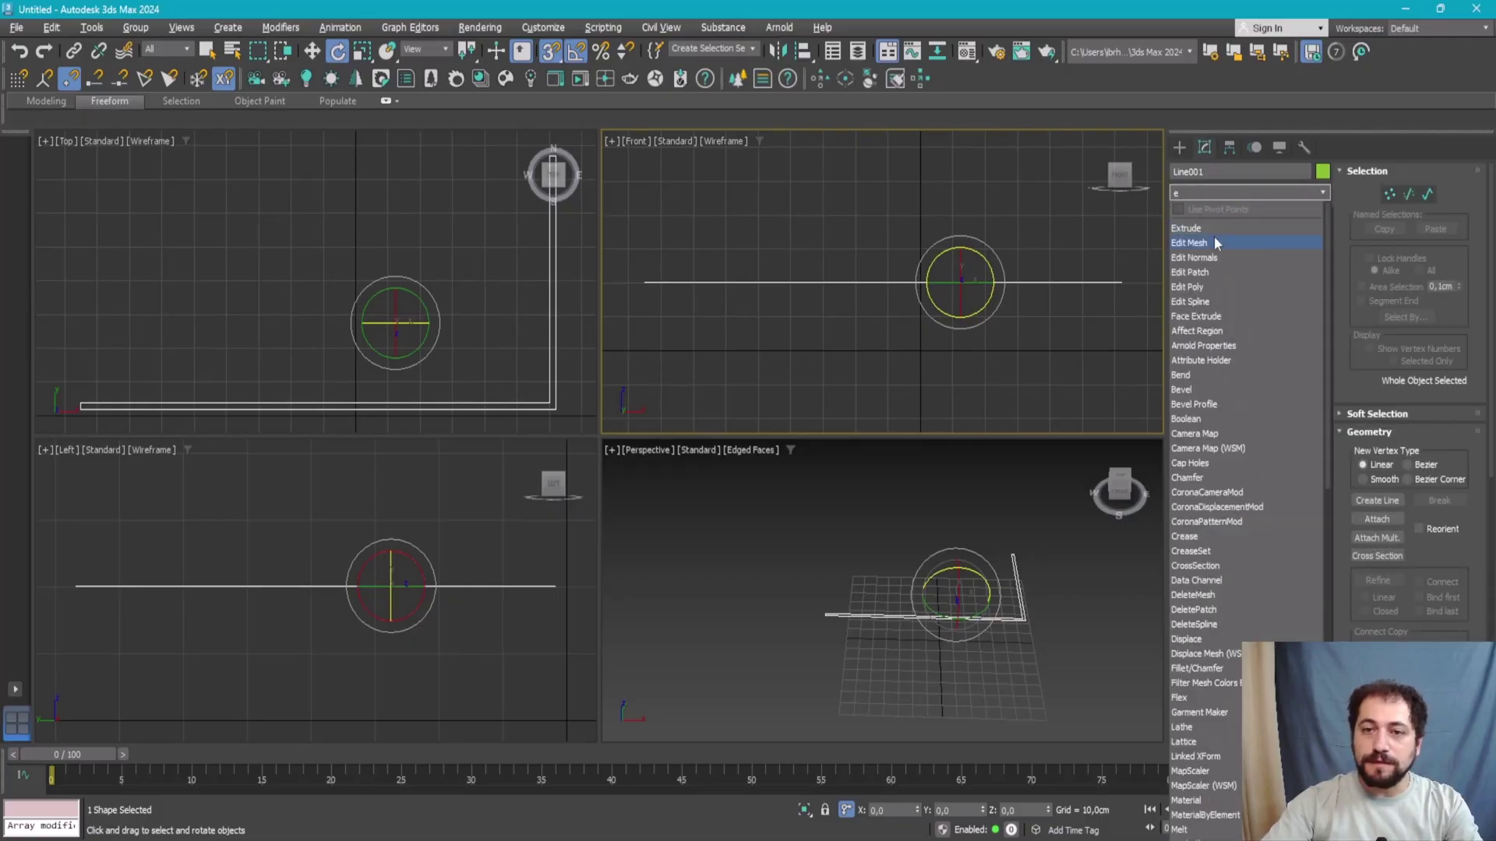
click(1188, 228)
click(1254, 378)
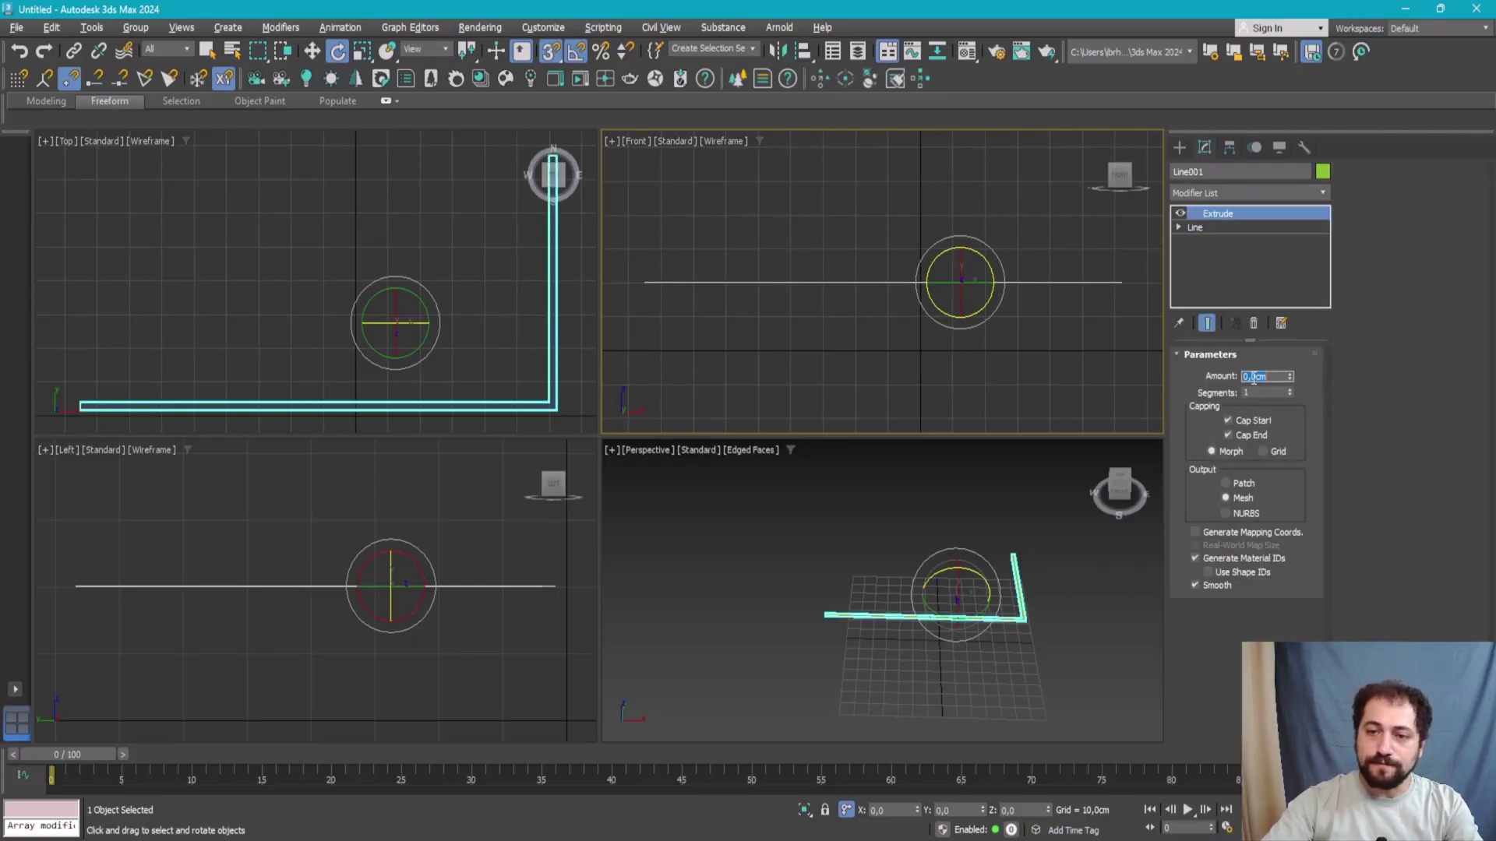
text(5)
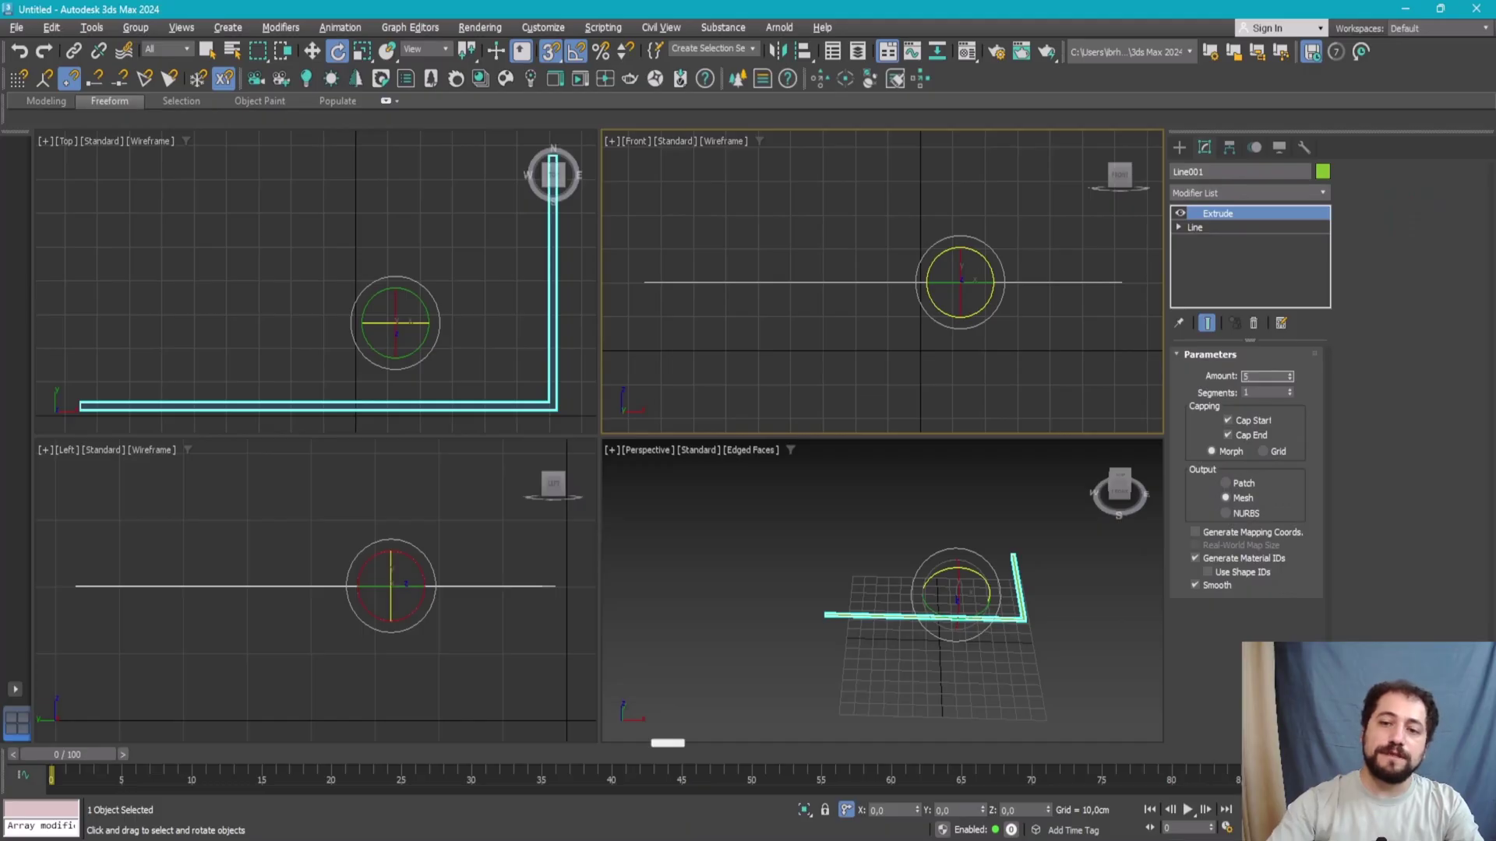
key(Return)
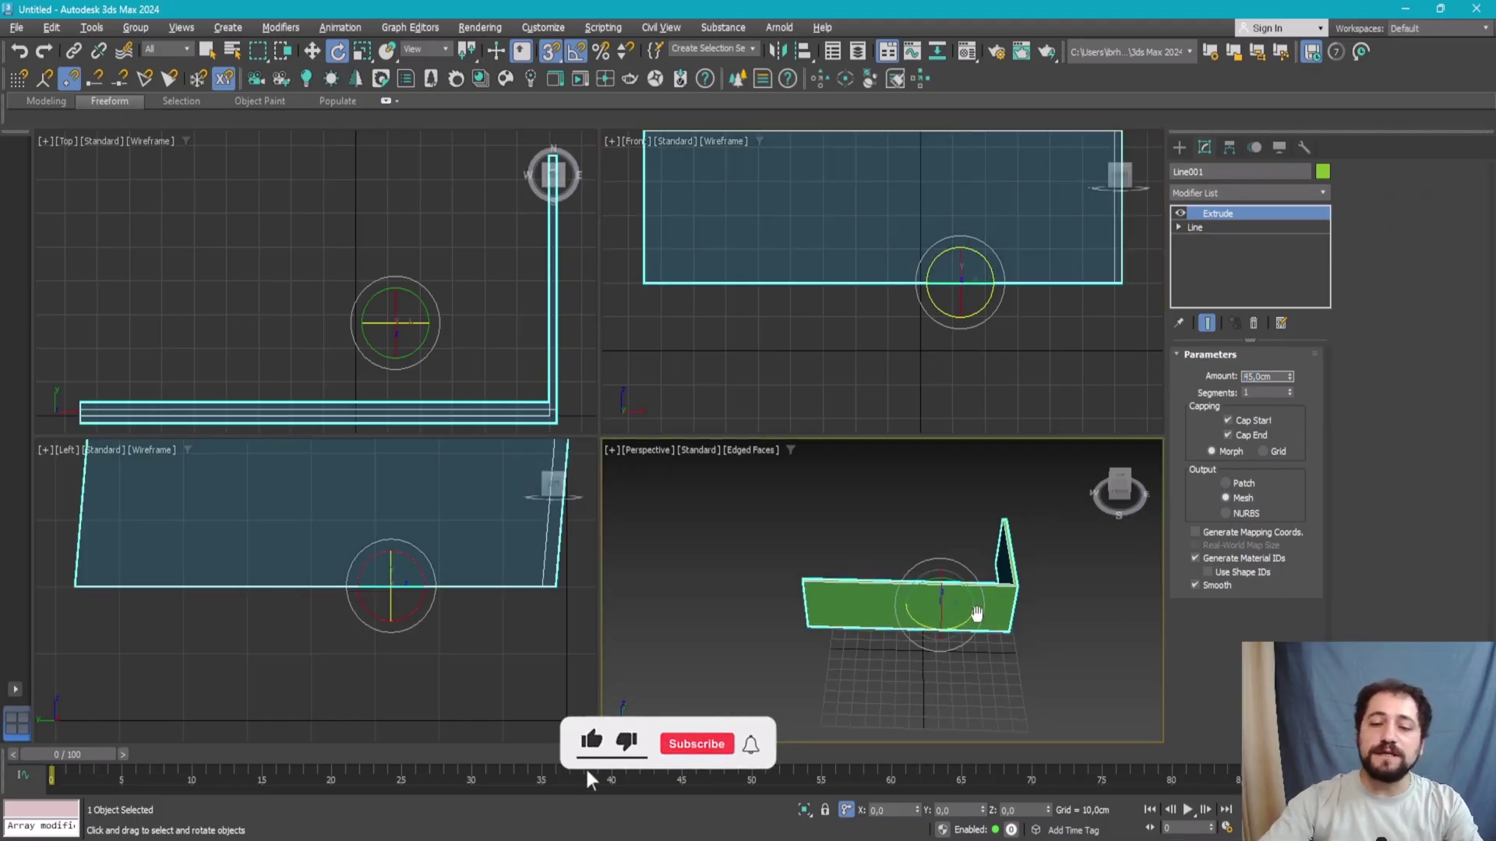
- Rotate the extruded panel 90° about X so it lies flat on the grid
key(alt+w)
alt+middle_drag(908, 601, 733, 439)
drag(691, 433, 715, 499)
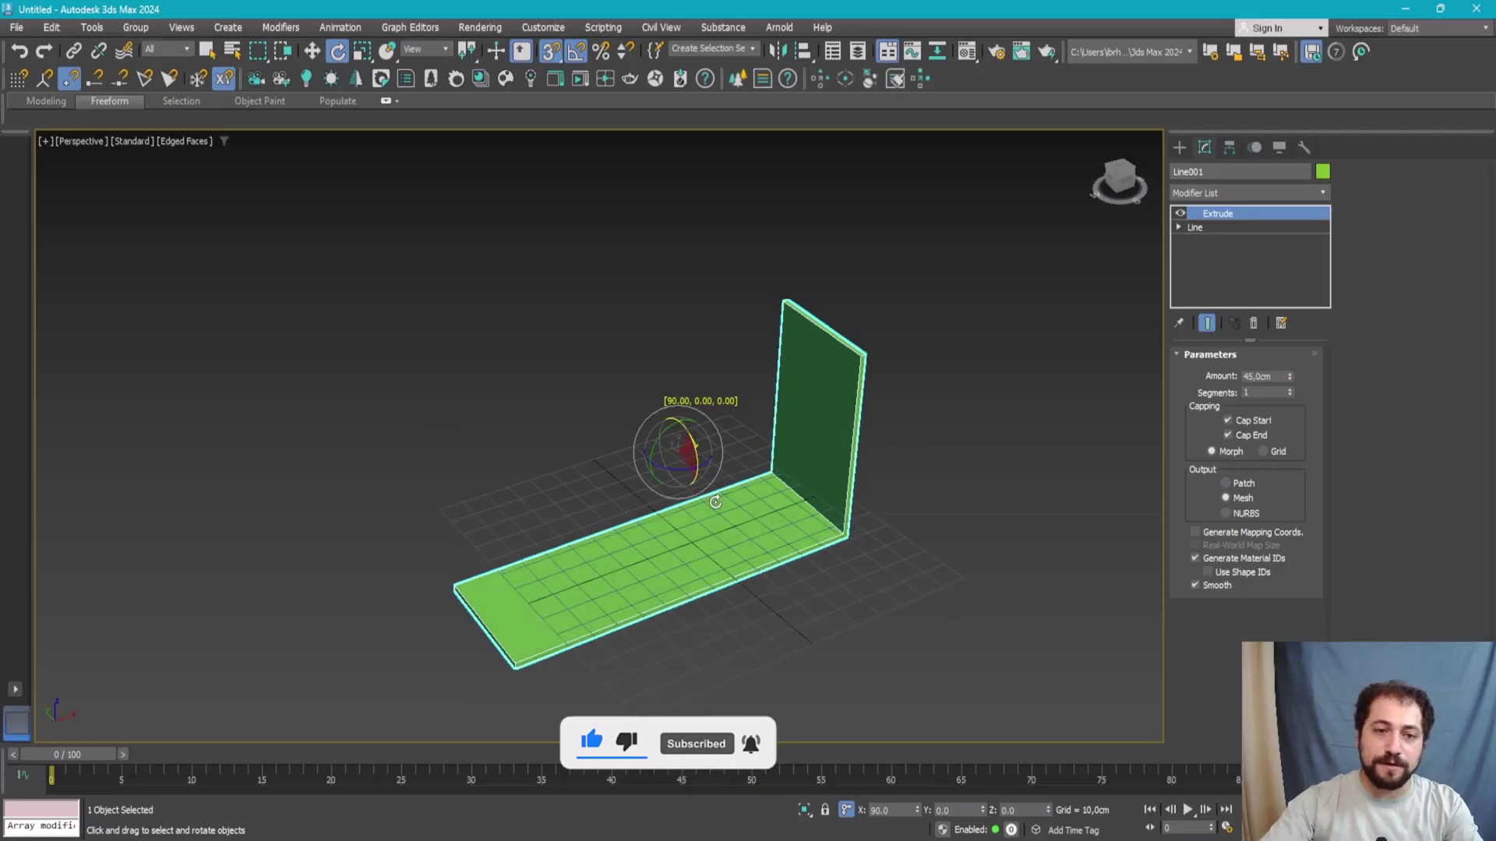
right_click(727, 465)
key(ctrl+z)
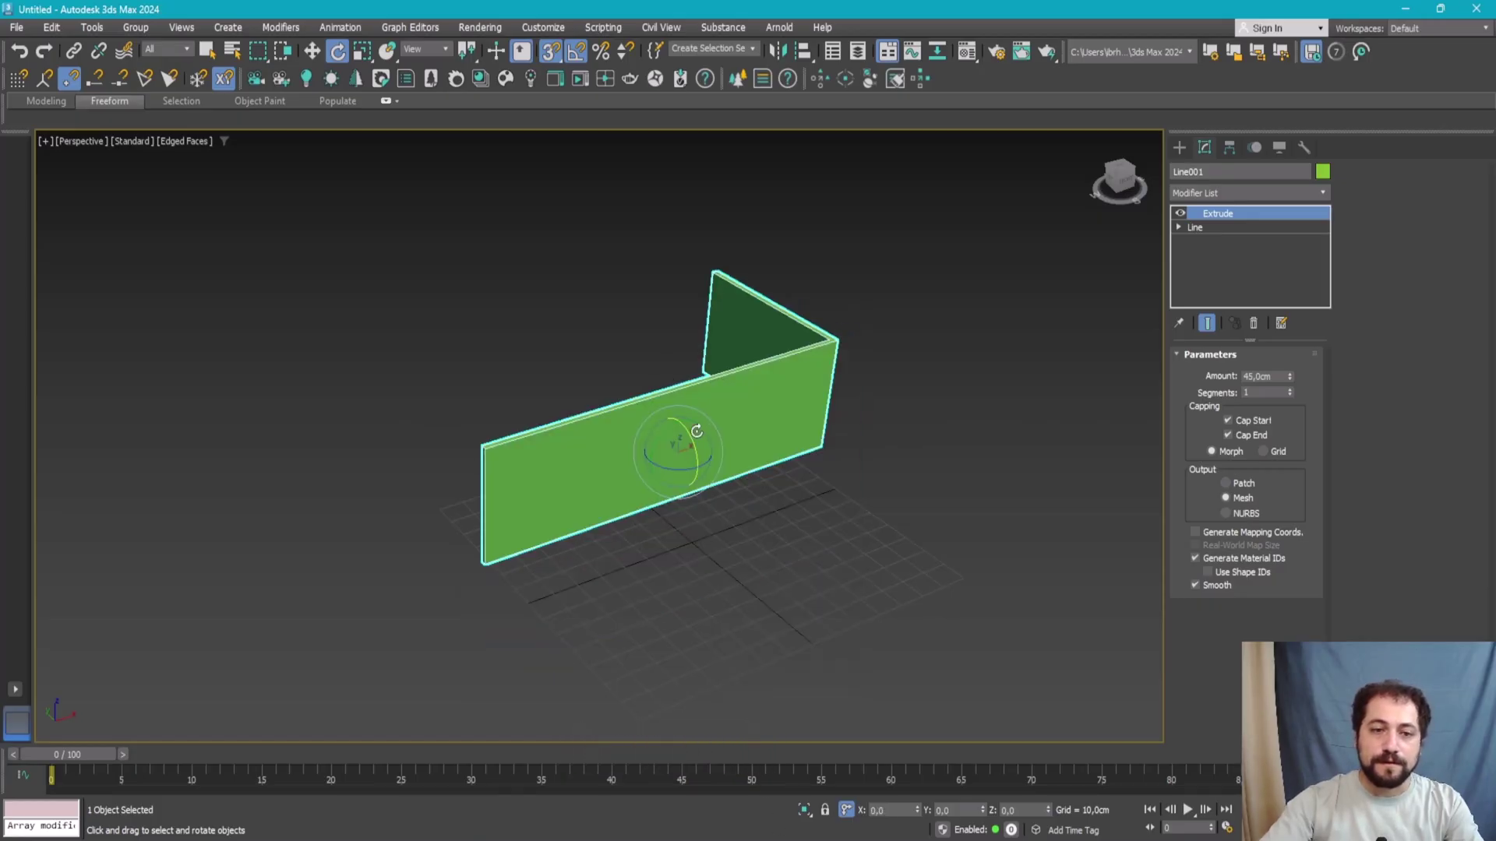
drag(697, 430, 705, 490)
- Unhide all table parts and snap the board into place at the table base in Front view
right_click(709, 438)
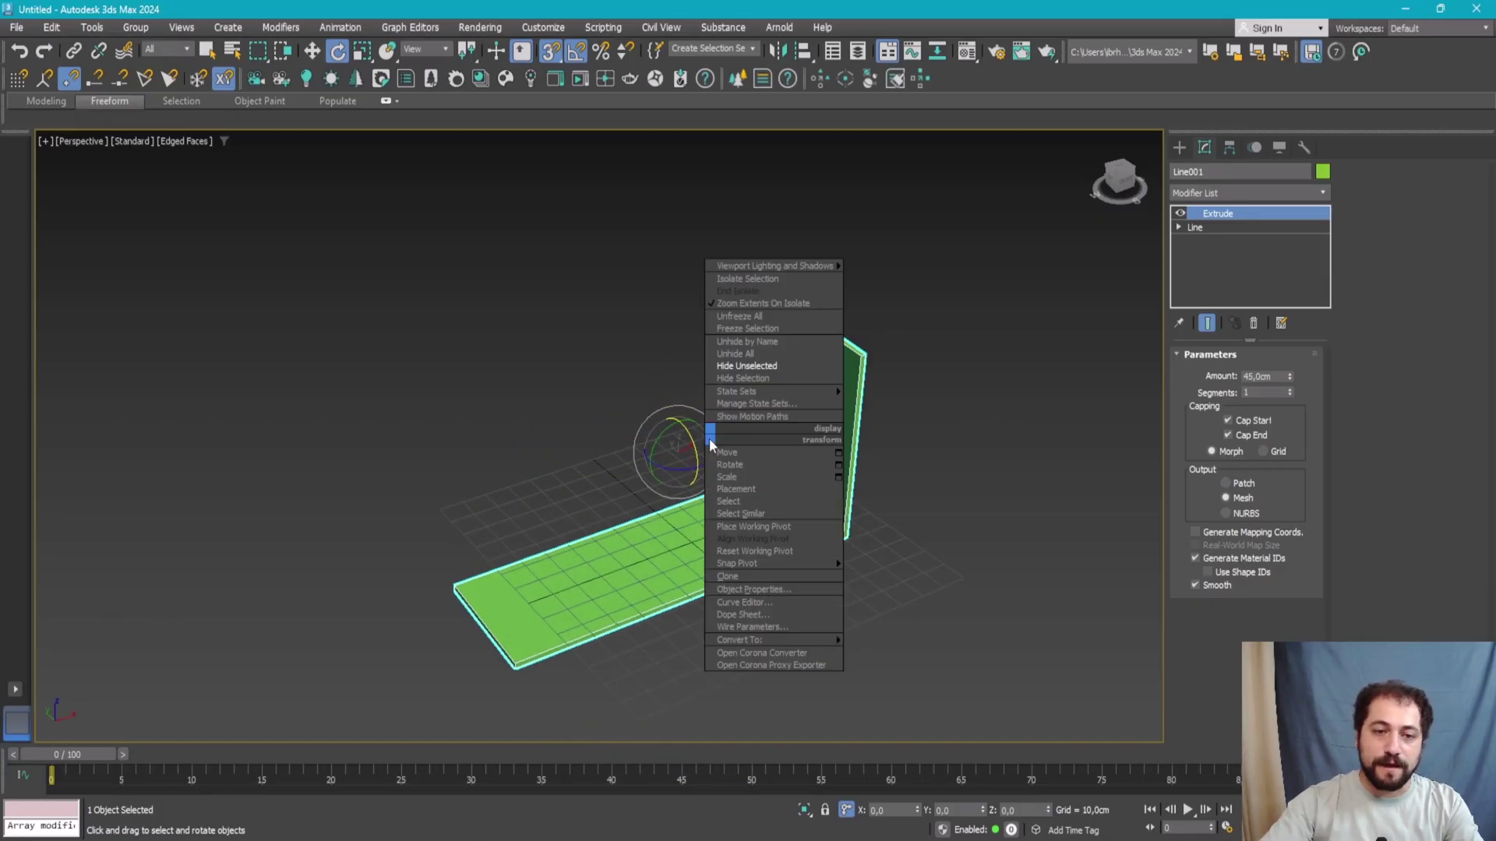
click(748, 353)
key(alt+w)
key(alt+w)
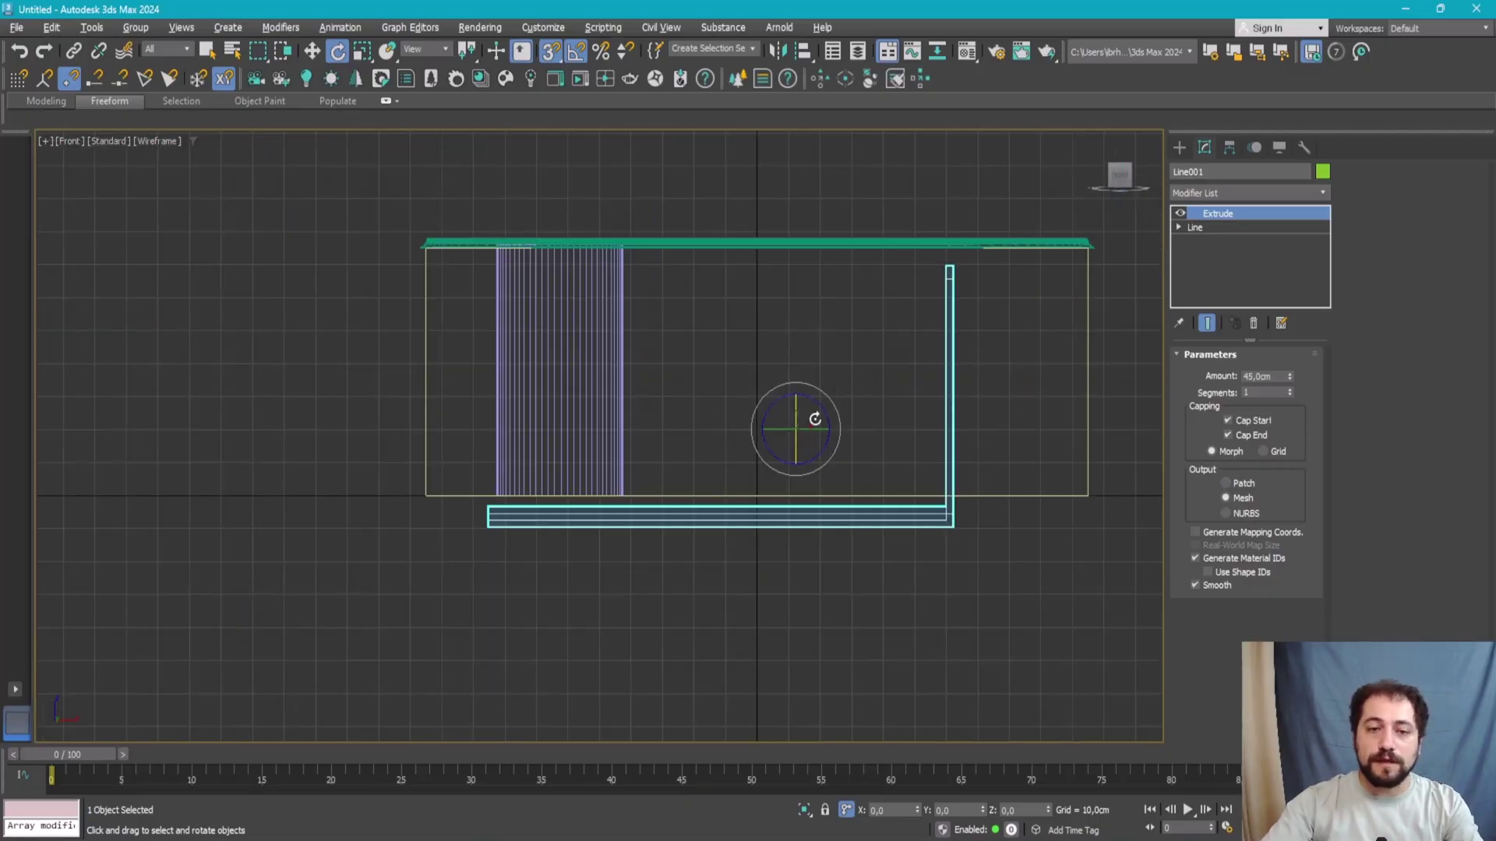
scroll(802, 431, up, 3)
key(w)
drag(791, 408, 810, 312)
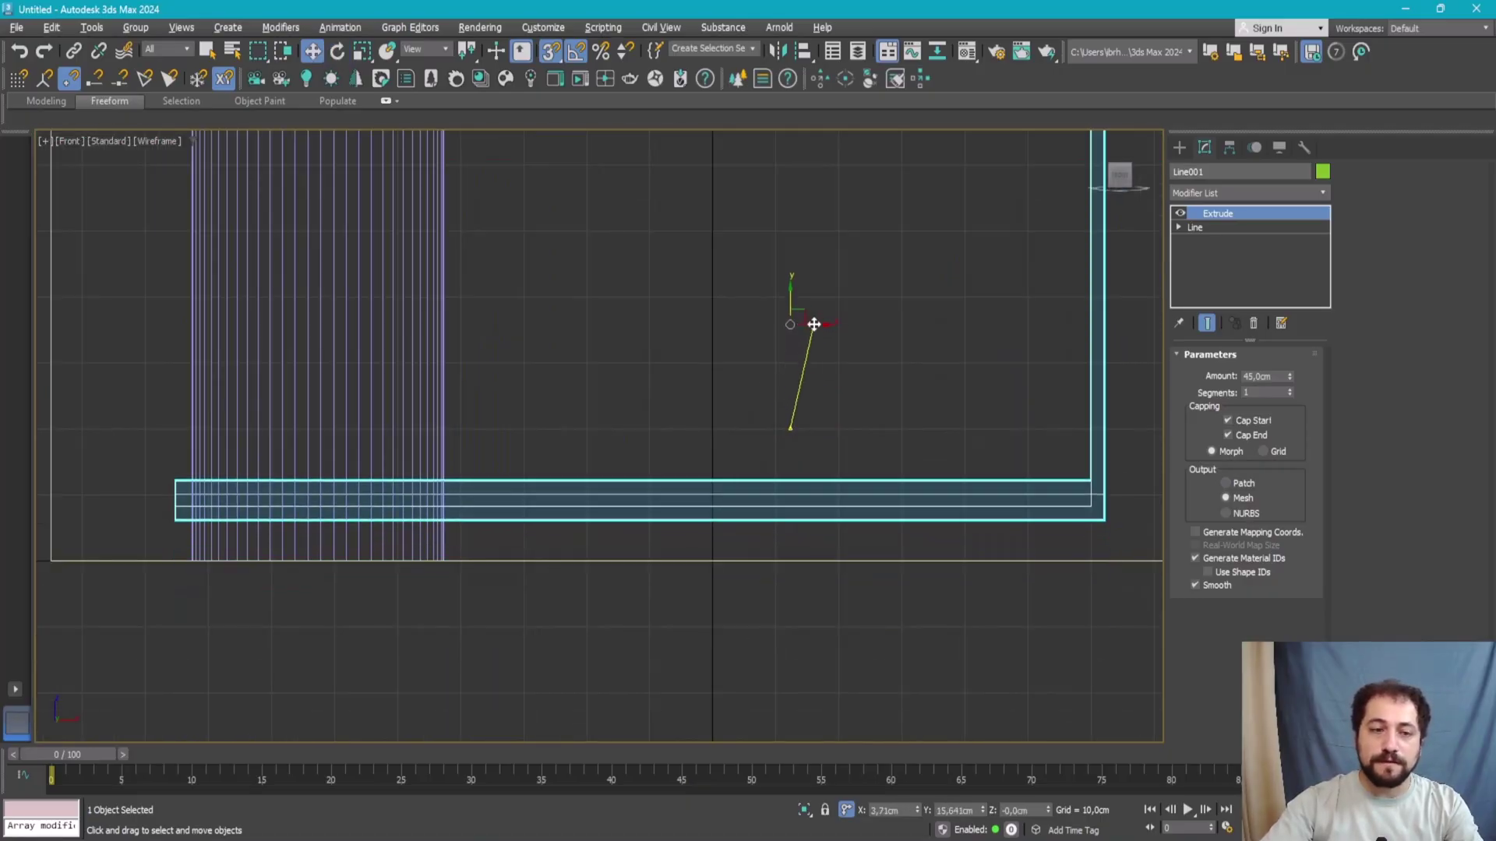
right_click(818, 339)
key(space)
key(s)
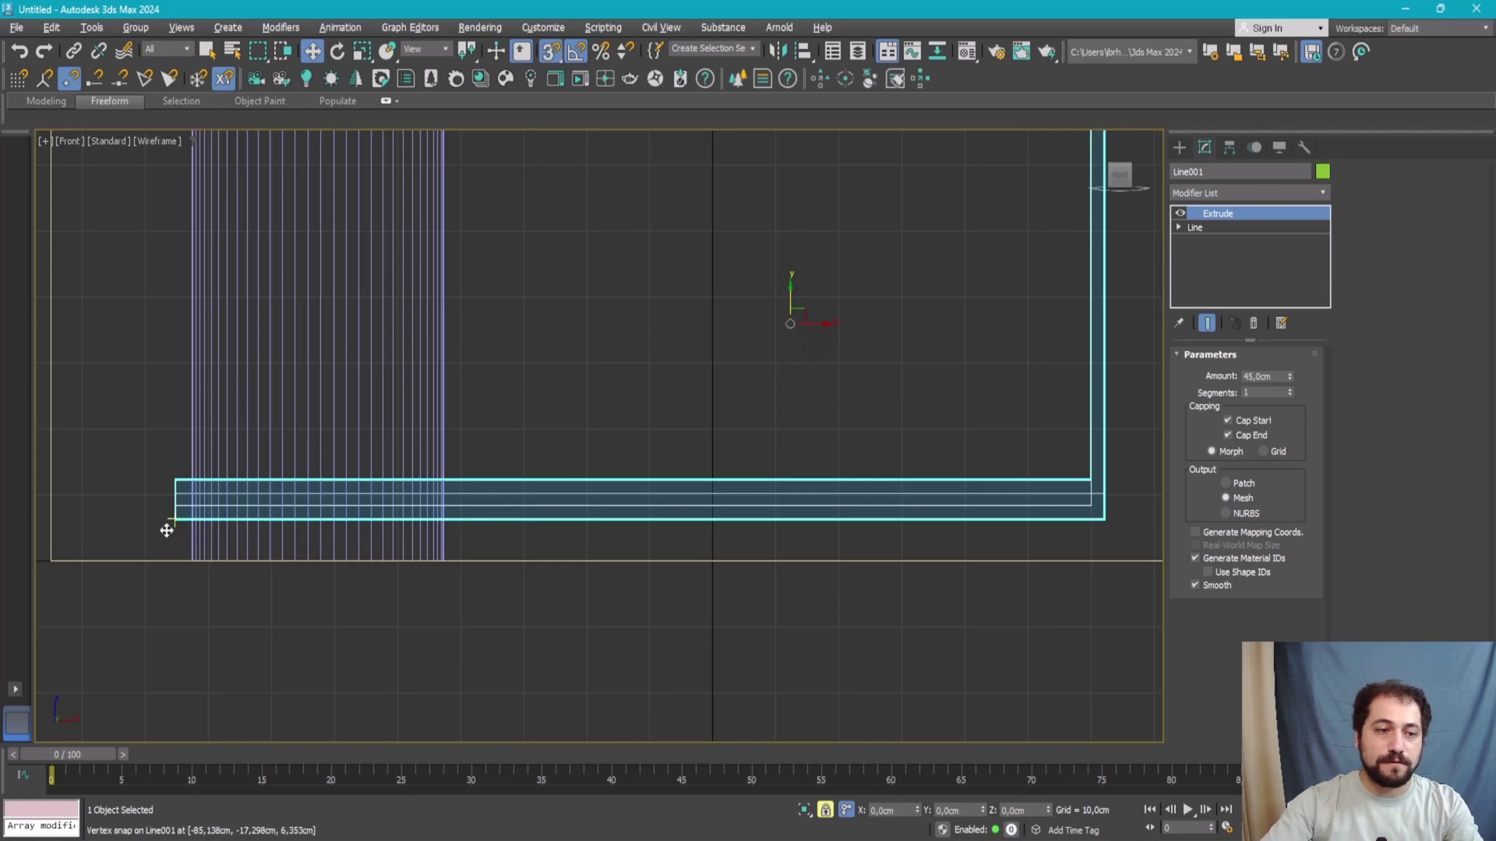
drag(175, 519, 194, 561)
- Isolate the L-shaped board and switch between viewport layouts
key(alt+w)
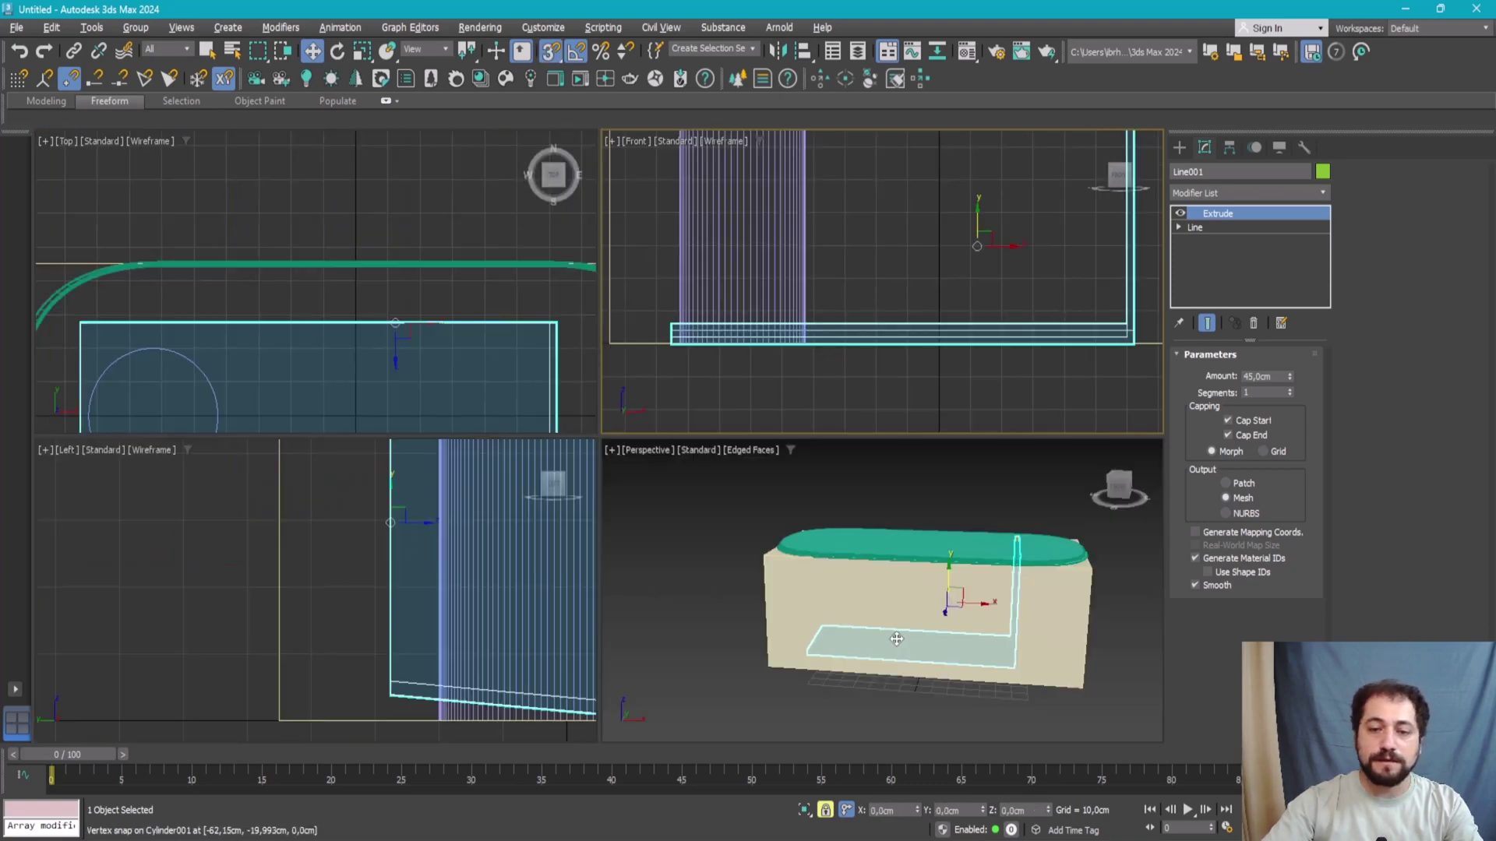
key(alt+w)
right_click(810, 467)
click(849, 465)
key(alt+w)
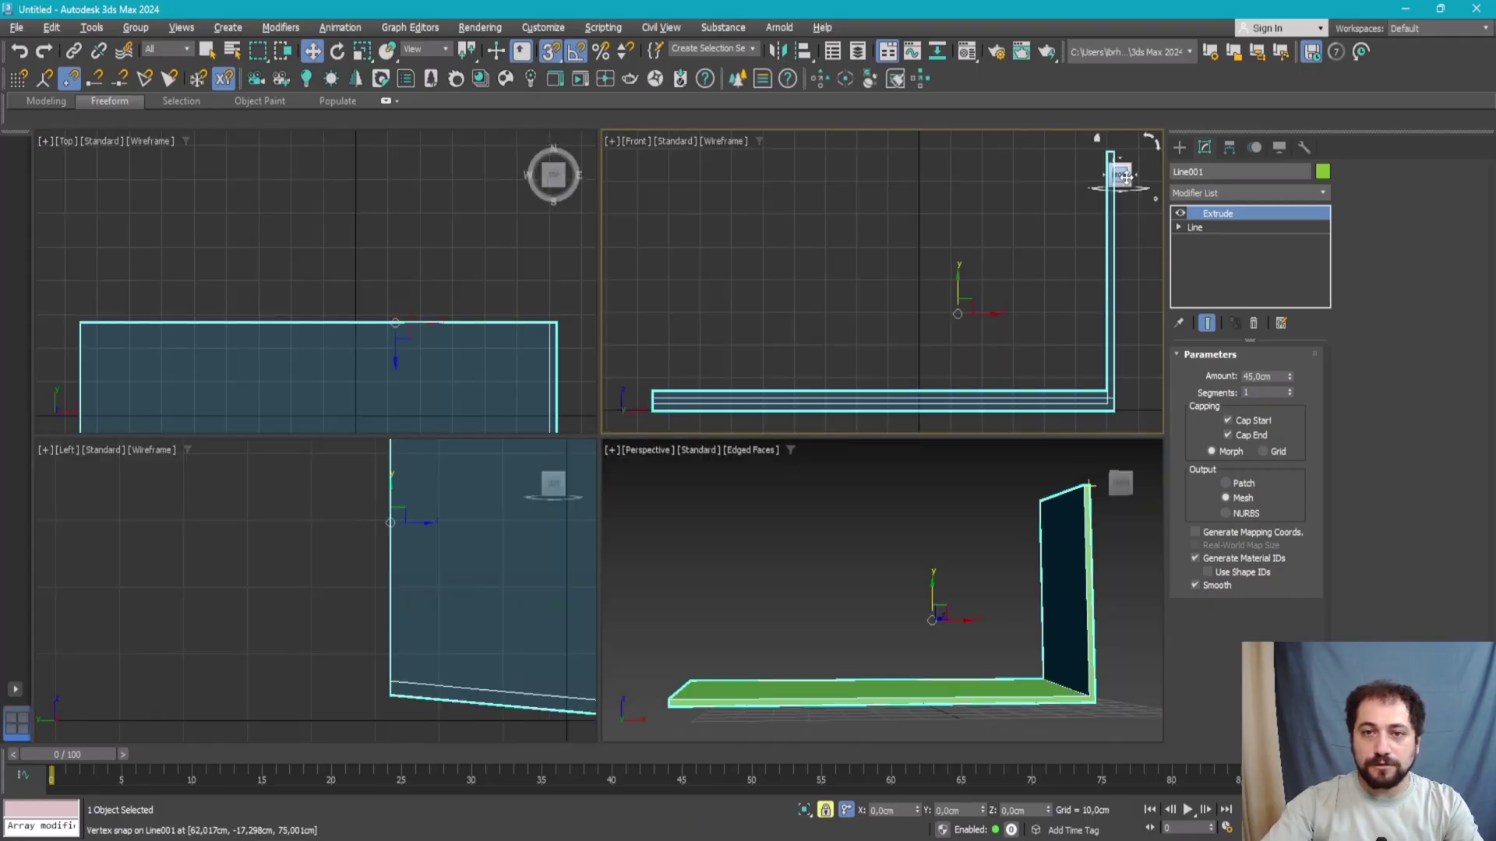
key(alt+w)
key(alt+w)
key(alt+w)
key(alt+w)
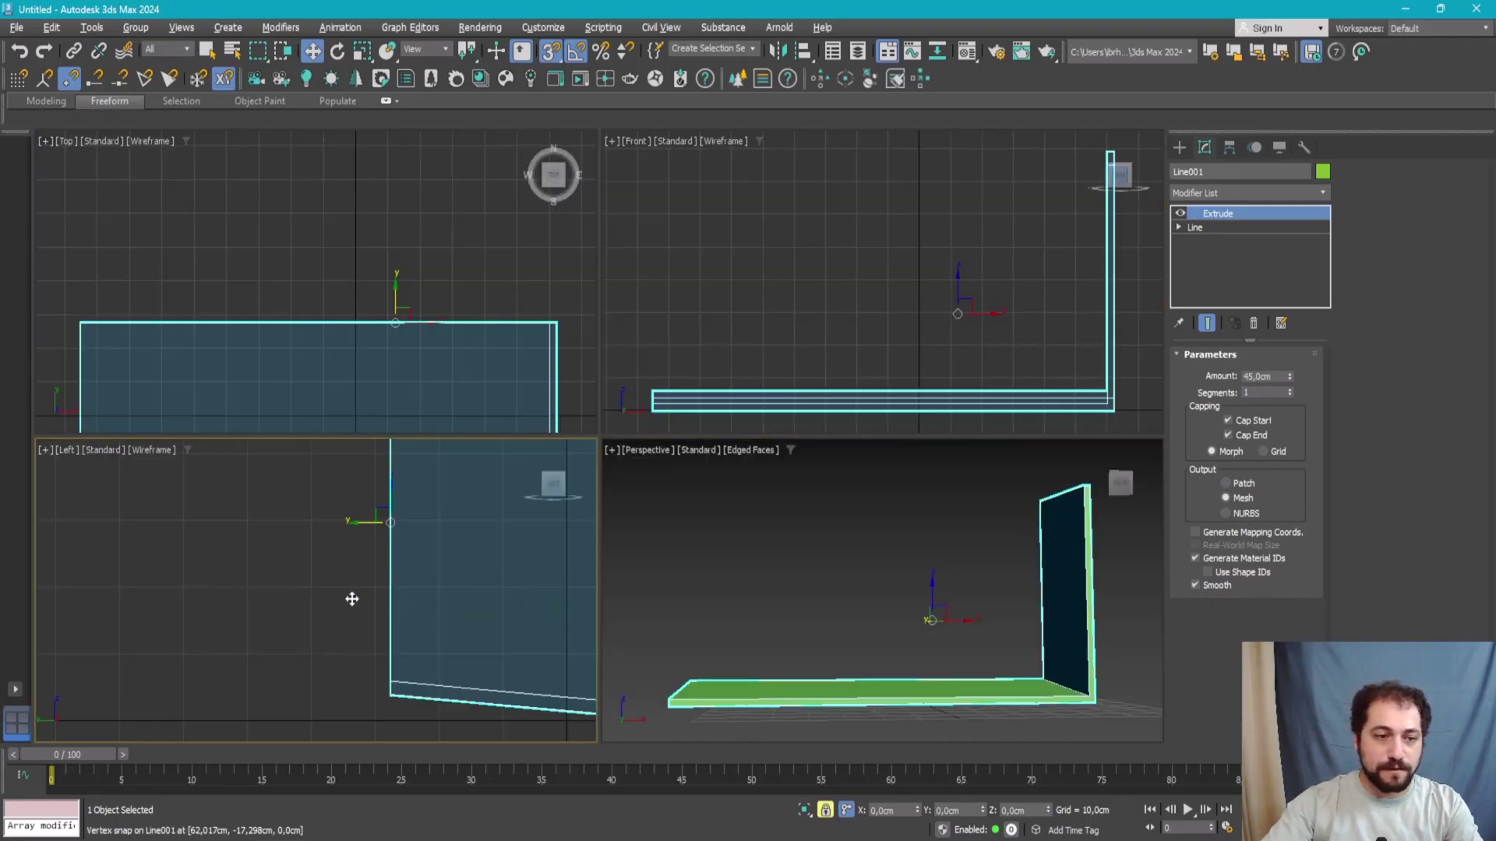
key(z)
key(alt+w)
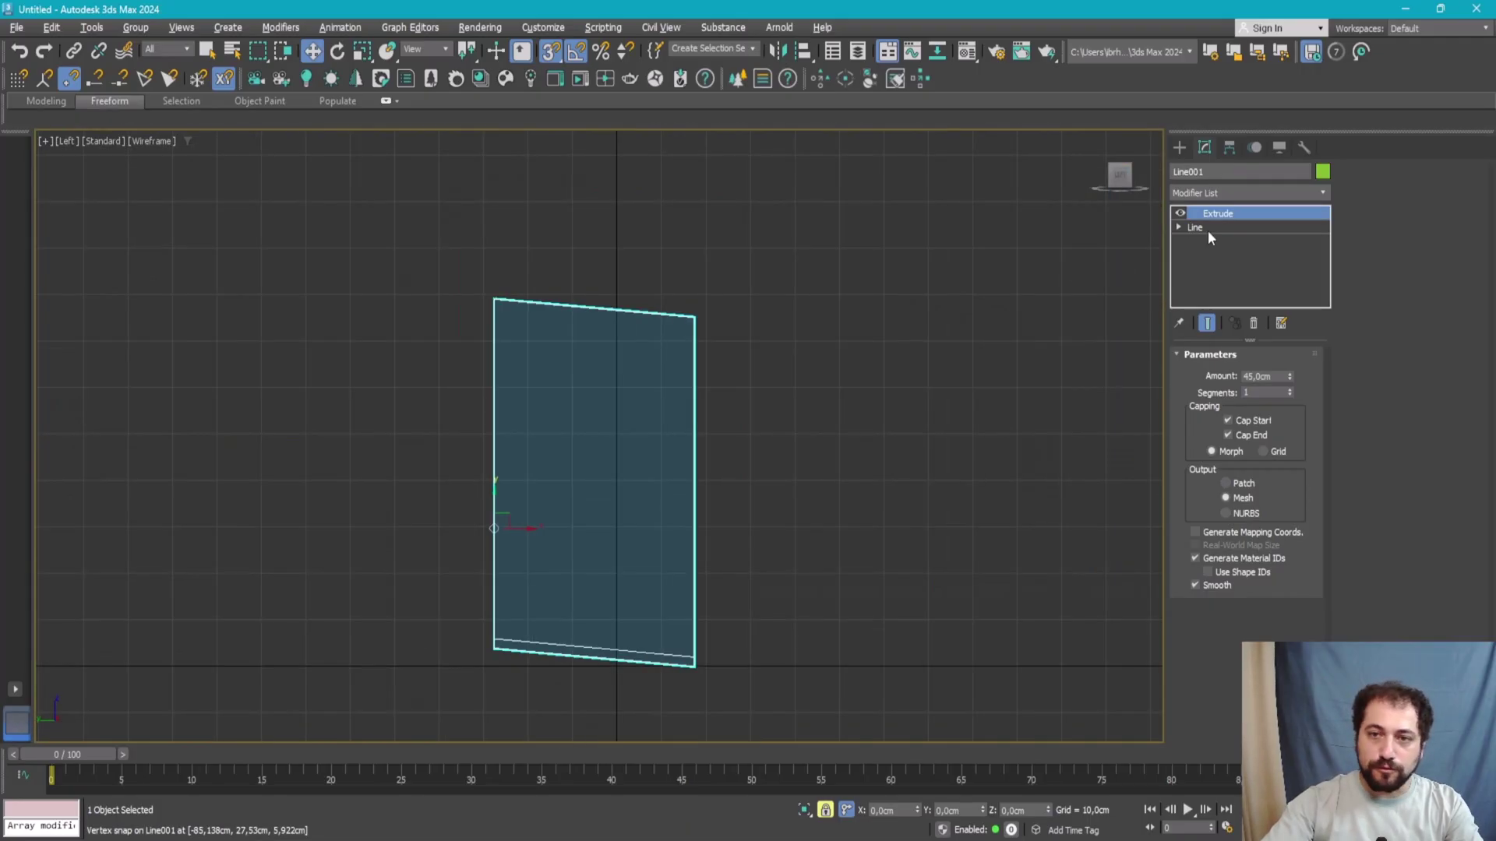
- Add Edit Poly to the panel and lower its left vertices to level the top edge
click(1204, 227)
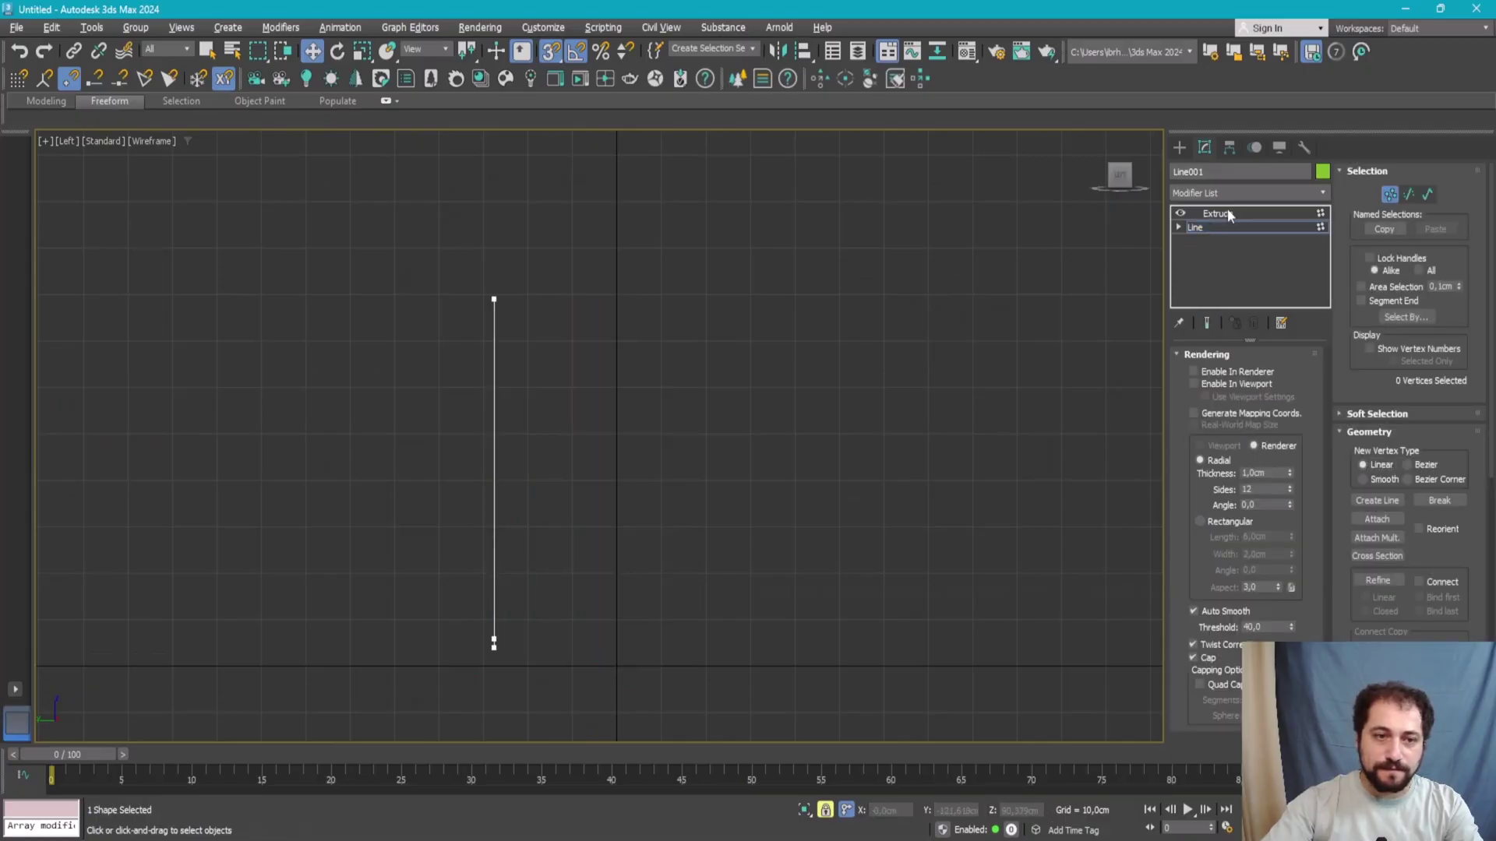
click(1254, 214)
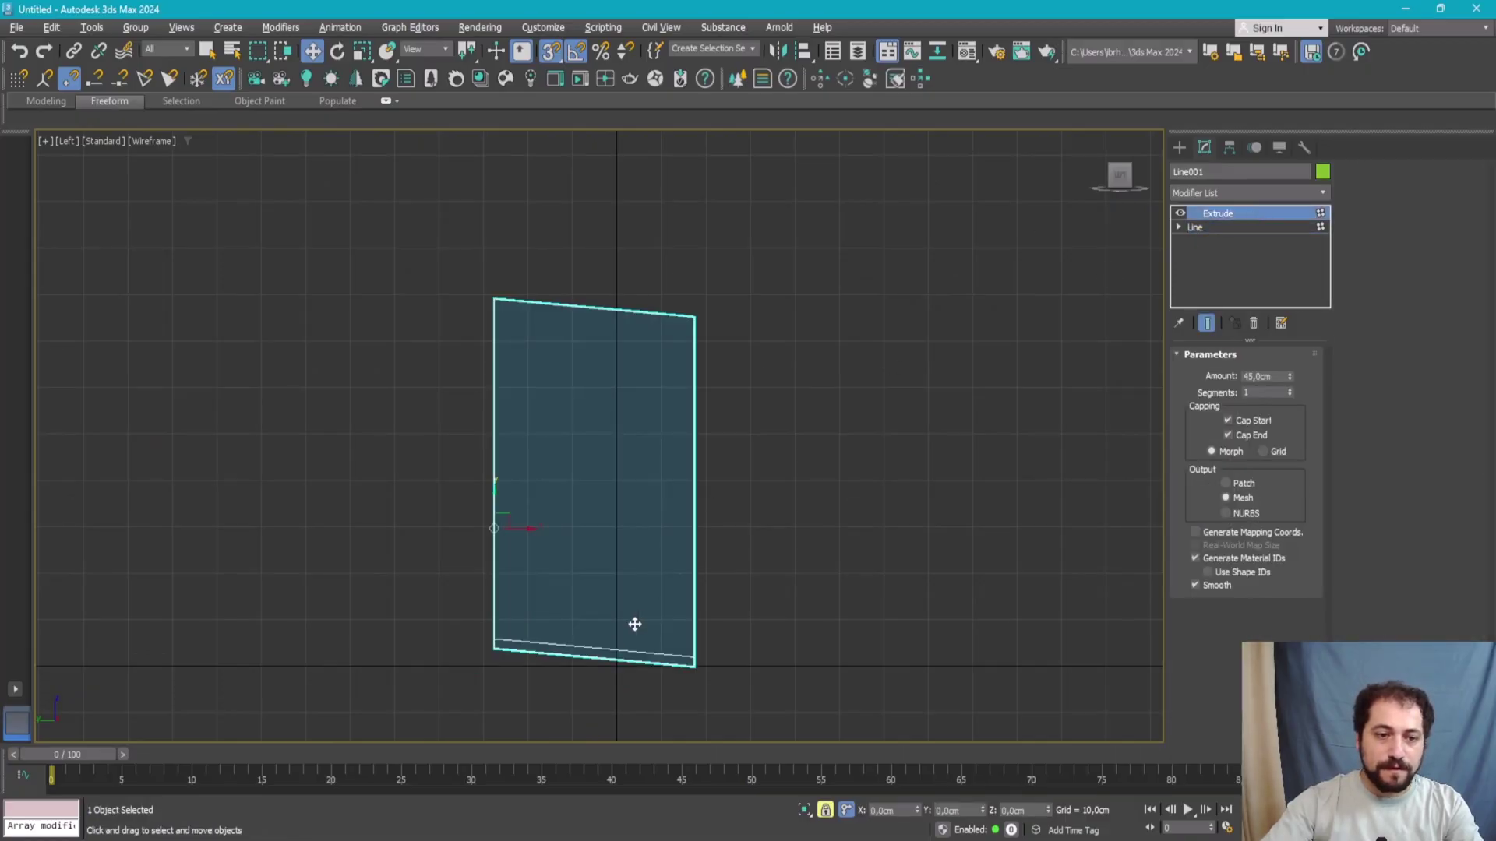
middle_drag(635, 624, 676, 582)
click(1246, 193)
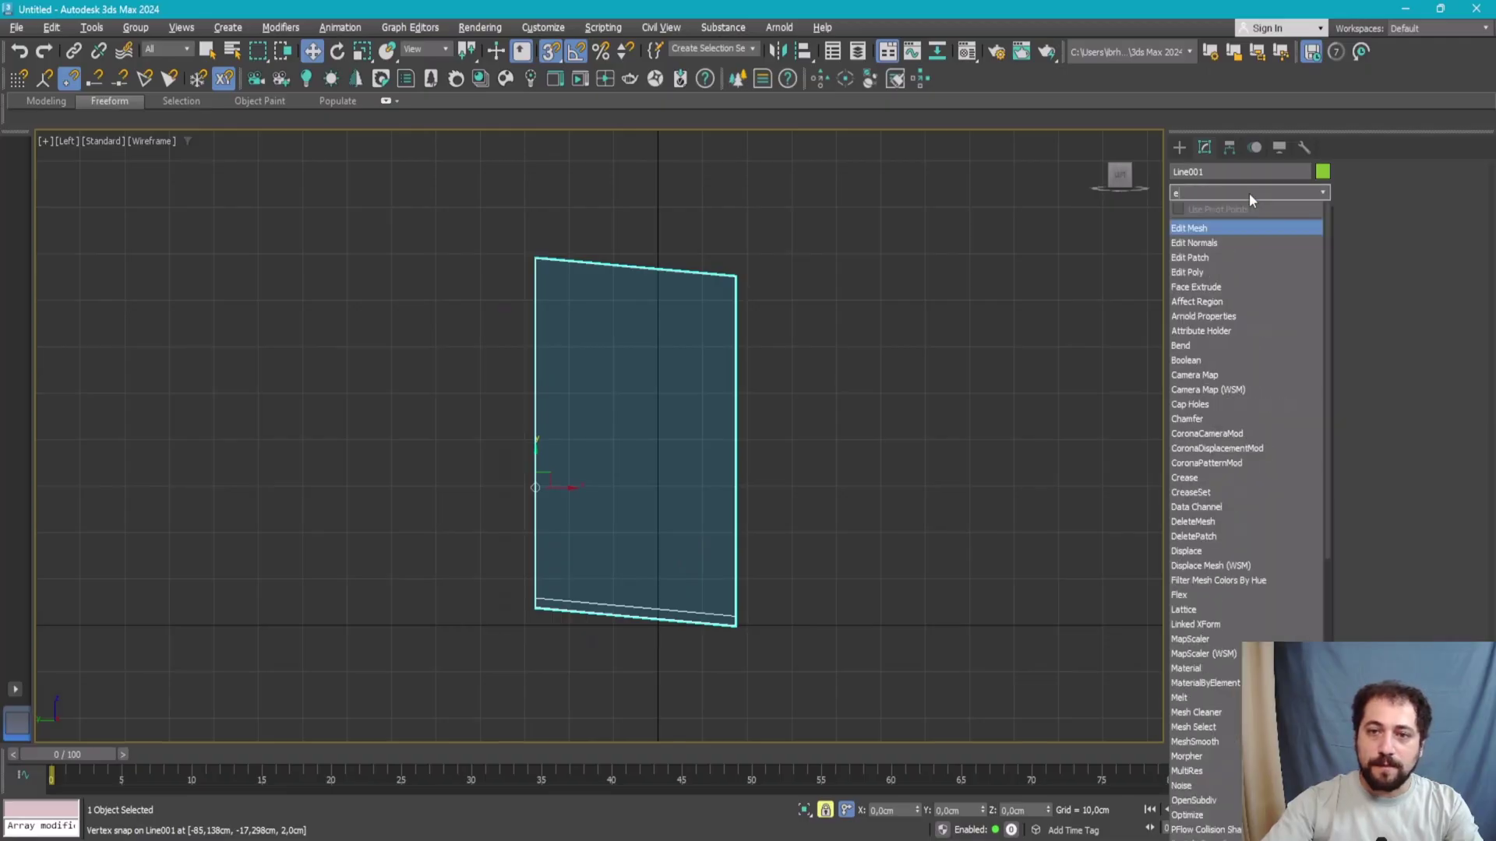
click(1223, 273)
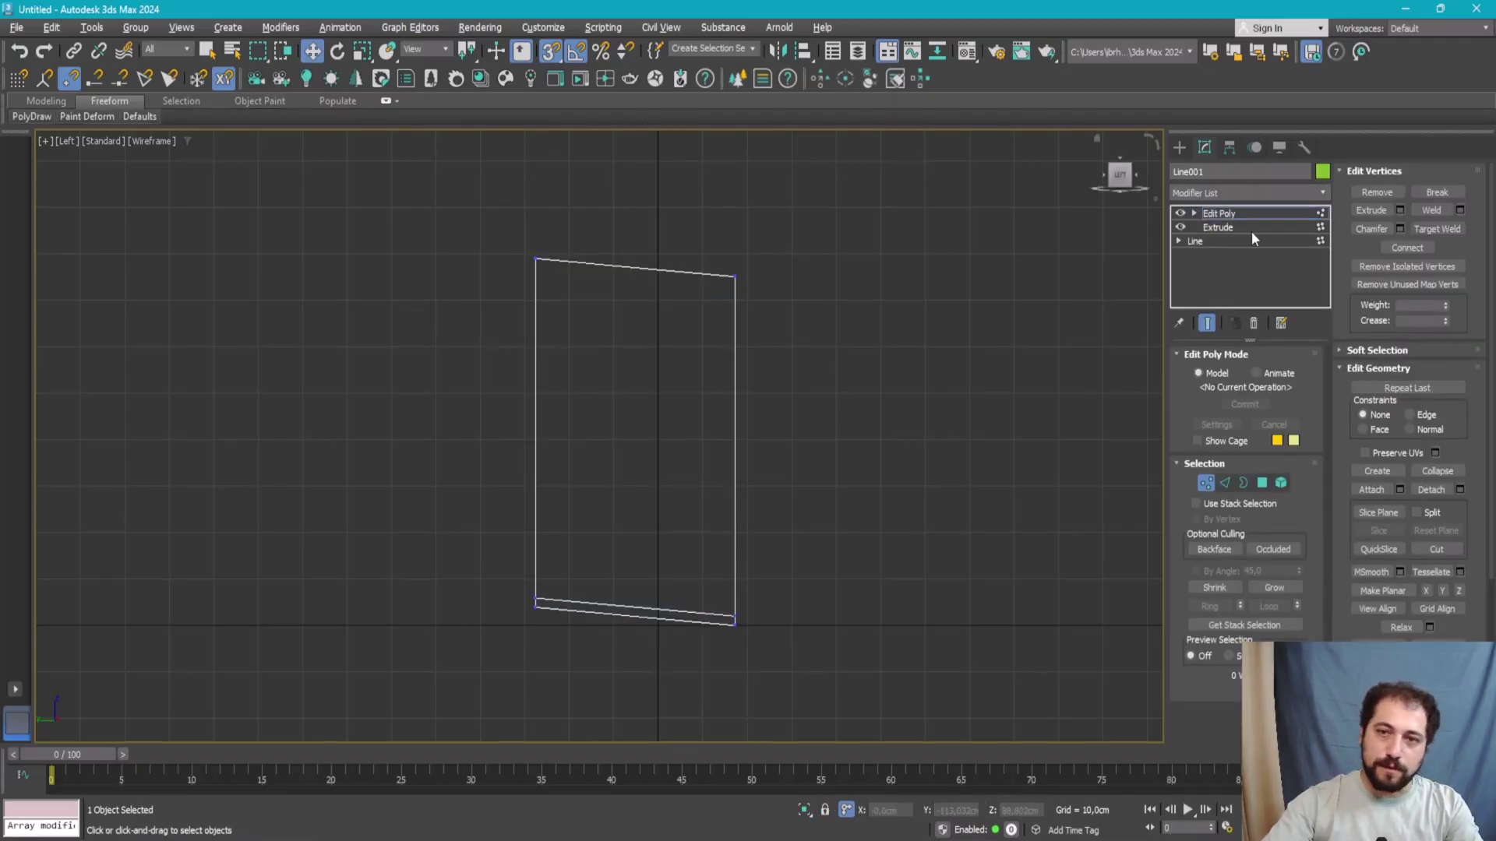
drag(620, 653, 363, 165)
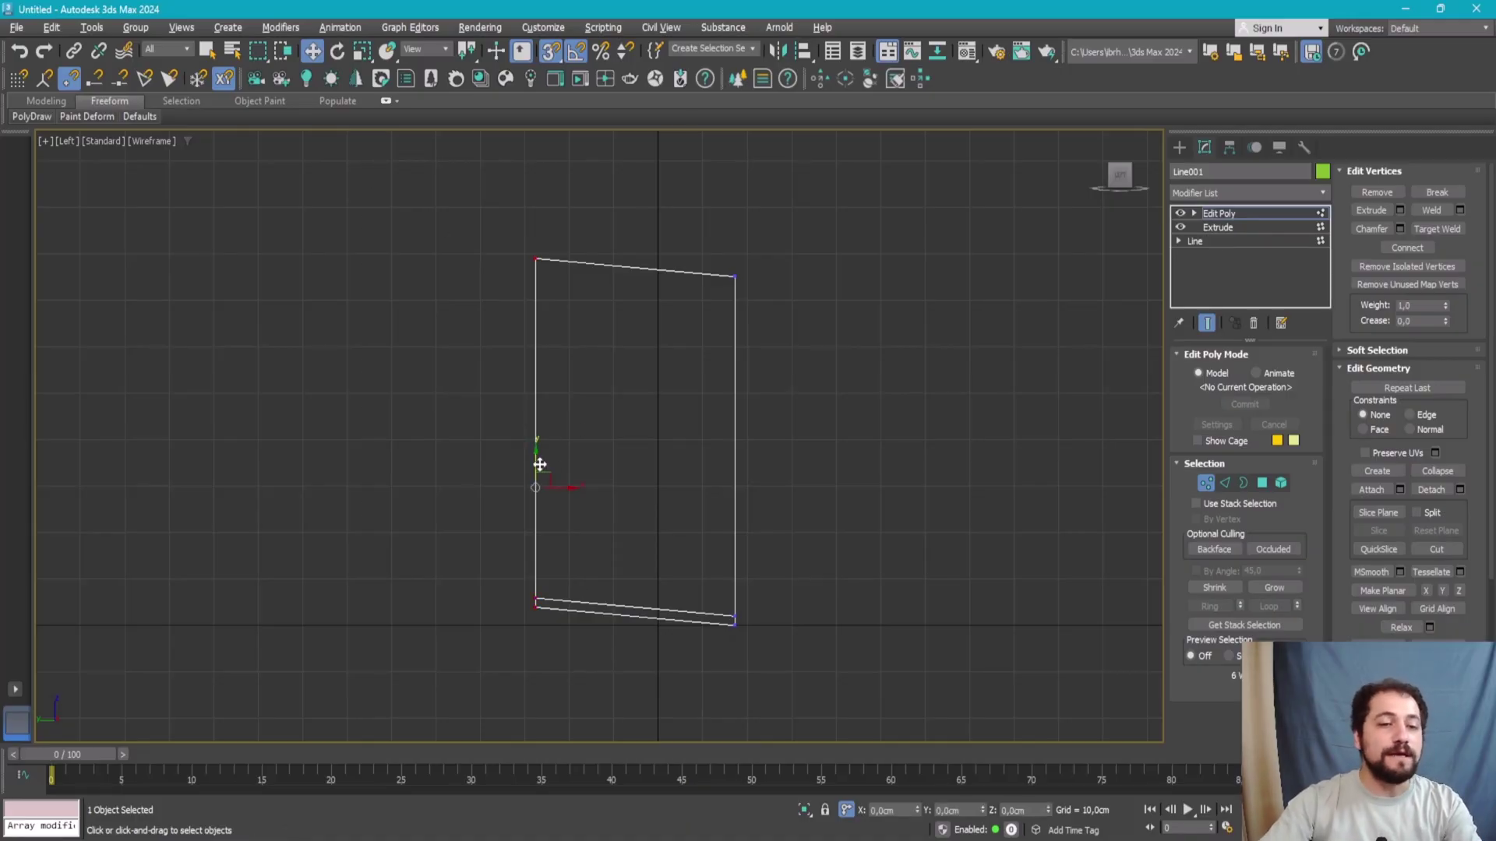
key(space)
drag(540, 611, 727, 628)
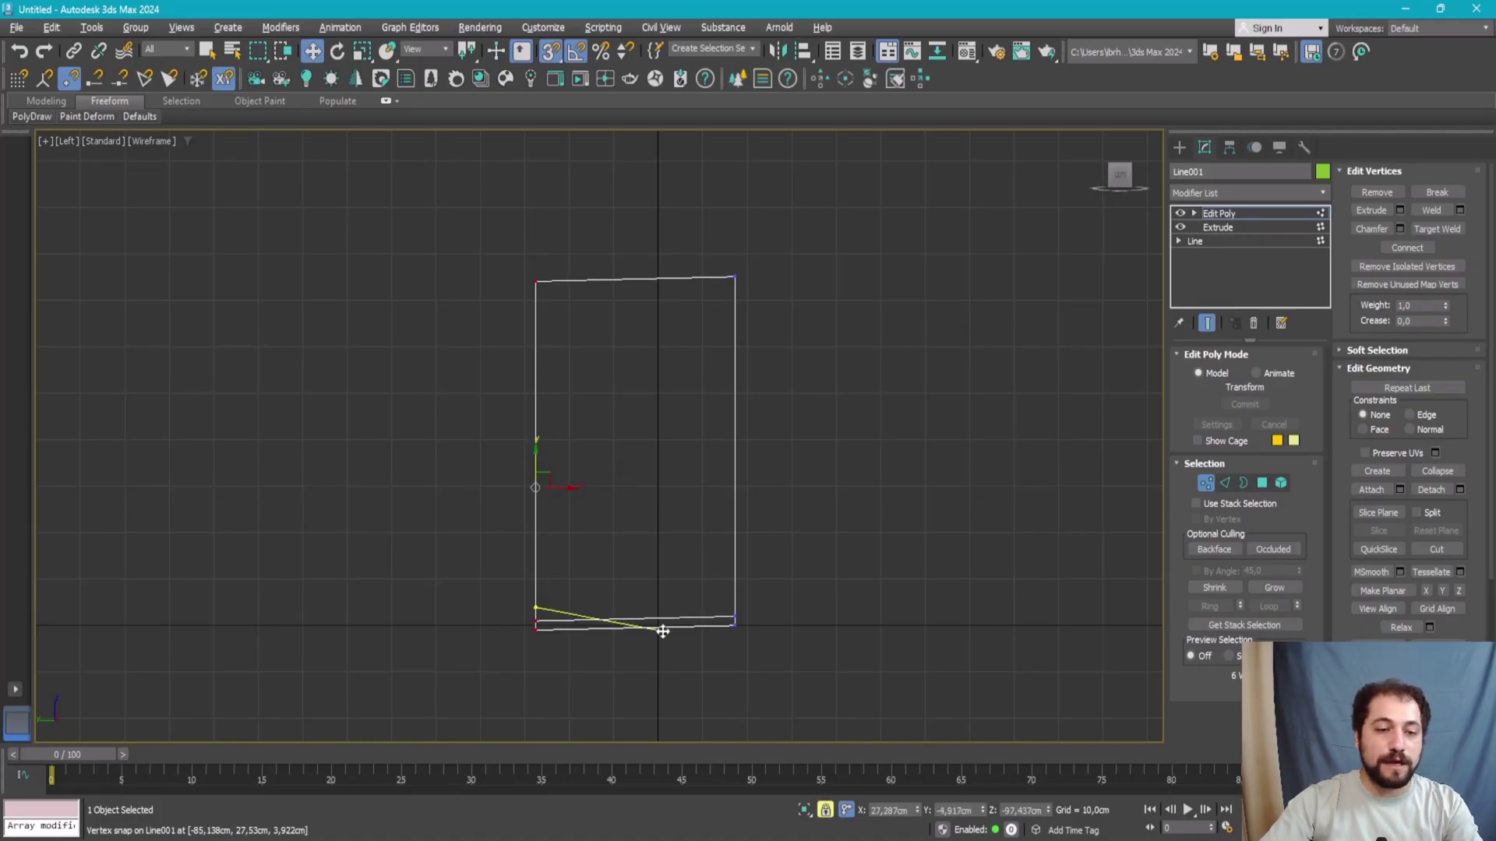
- Switch to Perspective and bring up the Unhide All menu
key(p)
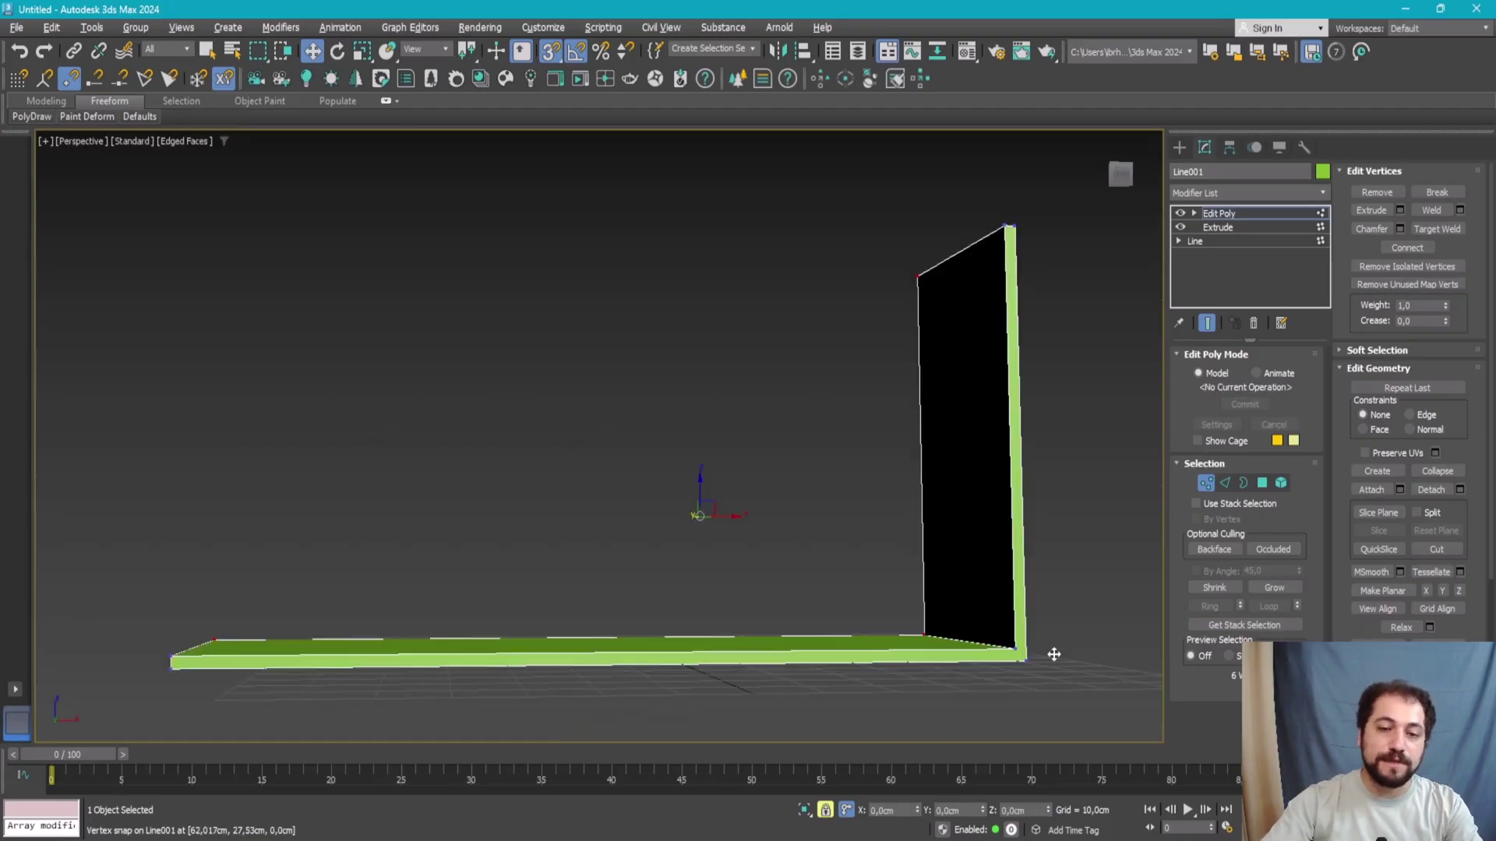
alt+middle_drag(1052, 651, 945, 560)
right_click(889, 550)
- Hide the placeholder box with the quad menu's Hide Selection
click(976, 474)
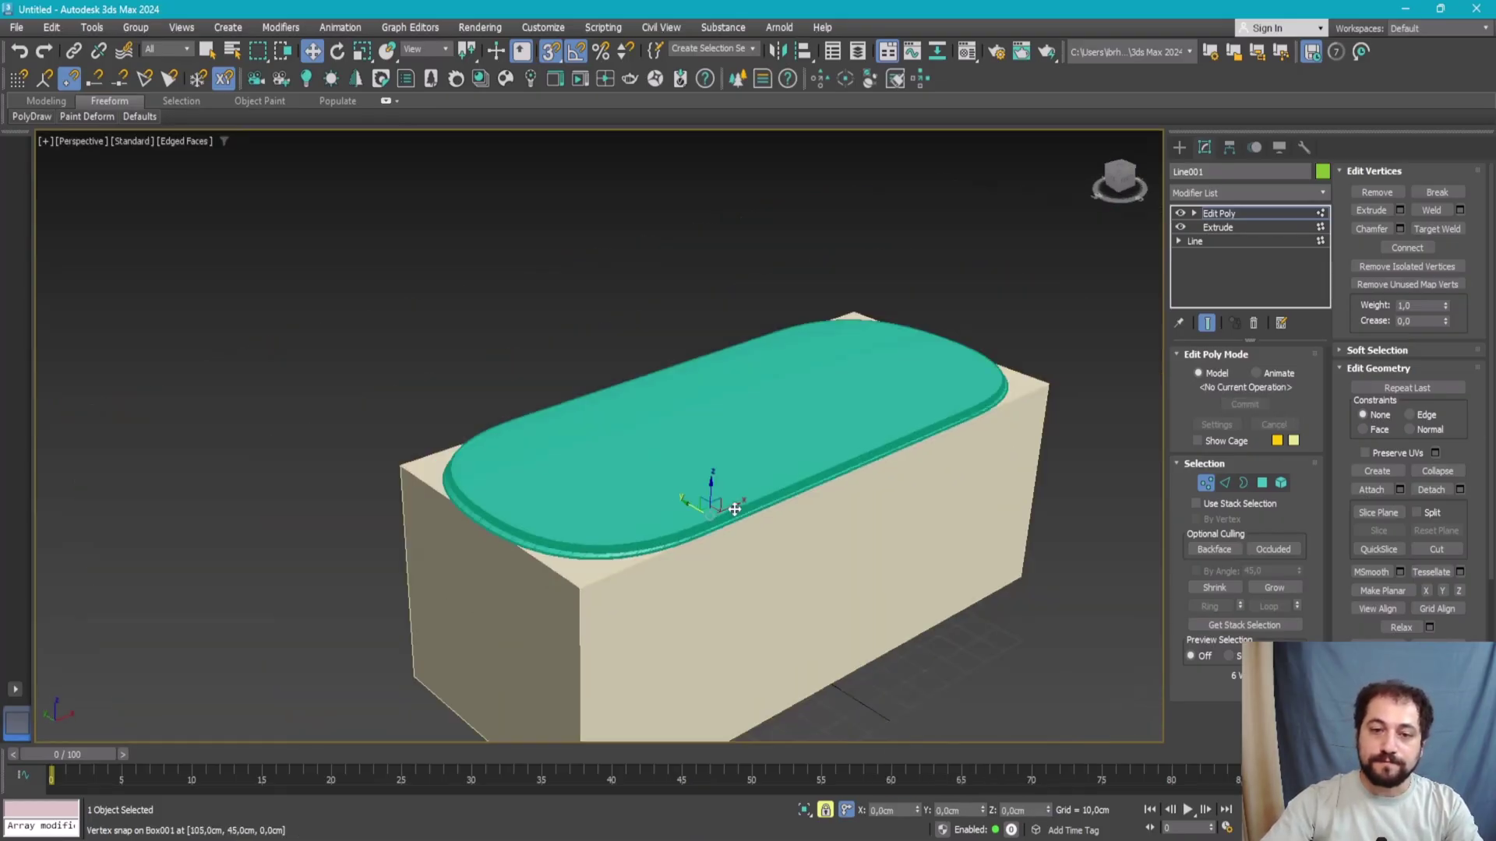
alt+middle_drag(974, 499, 960, 481)
key(1)
right_click(966, 477)
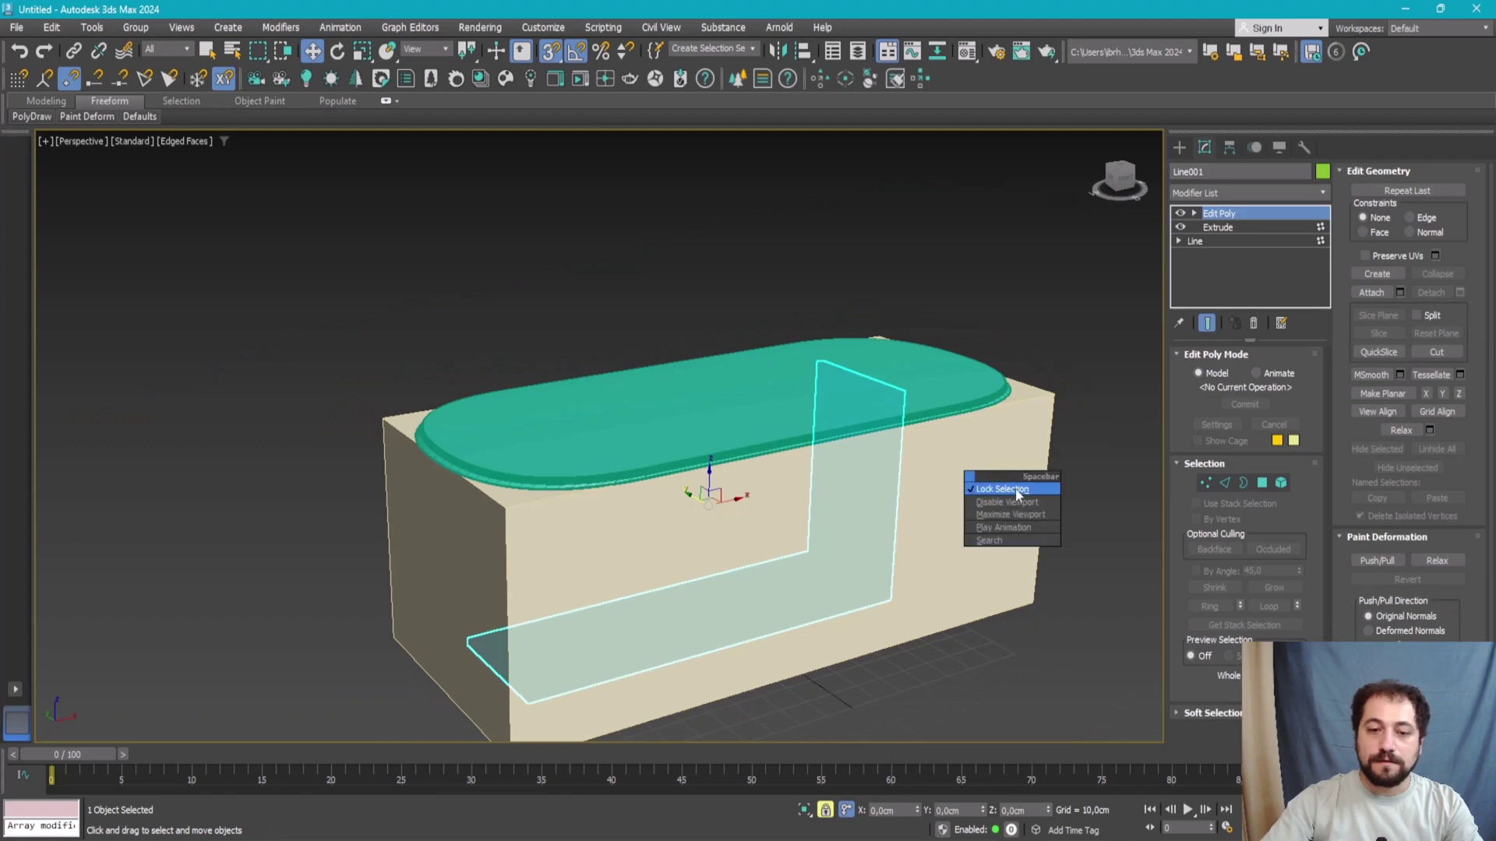
click(1011, 467)
right_click(1011, 468)
click(1071, 418)
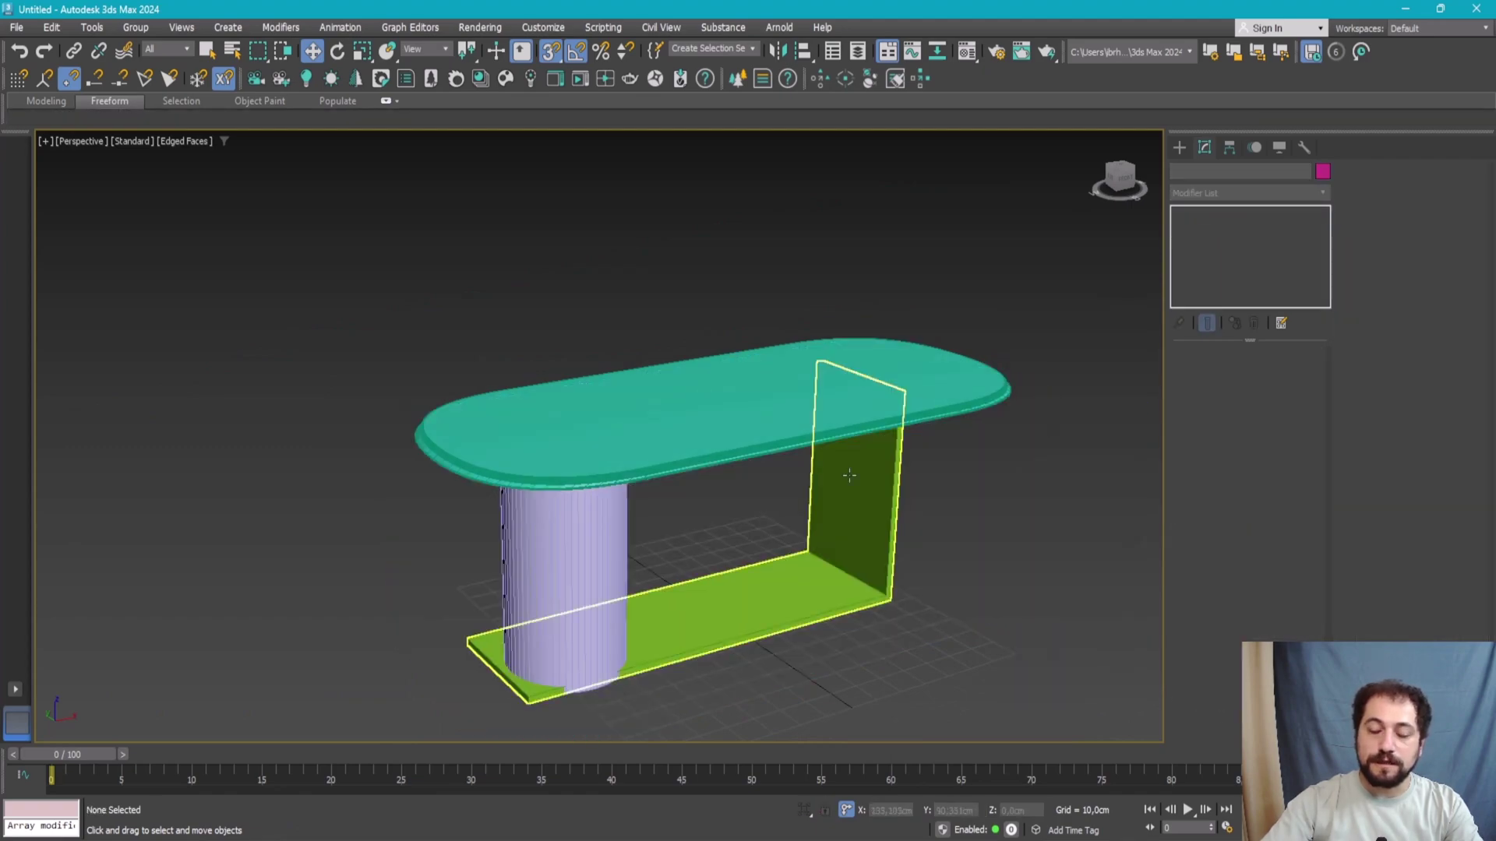
key(ctrl+z)
key(ctrl+y)
- Select the L-shaped panel Line001 and pick its inner corner edge in Edge mode
mouse_move(856, 468)
alt+middle_down()
mouse_move(793, 429)
mouse_move(741, 559)
alt+middle_up()
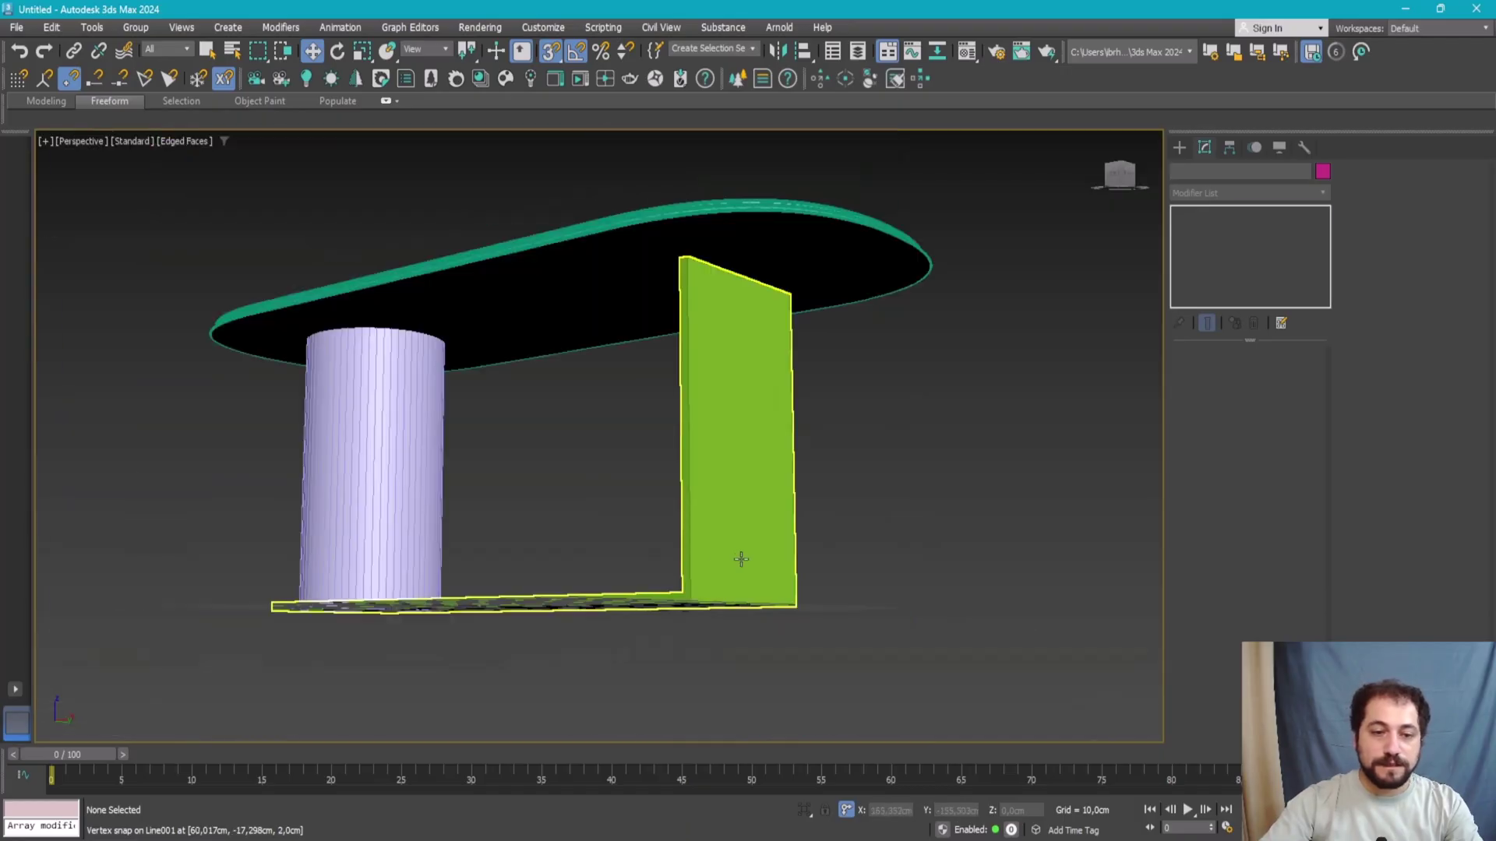
click(740, 559)
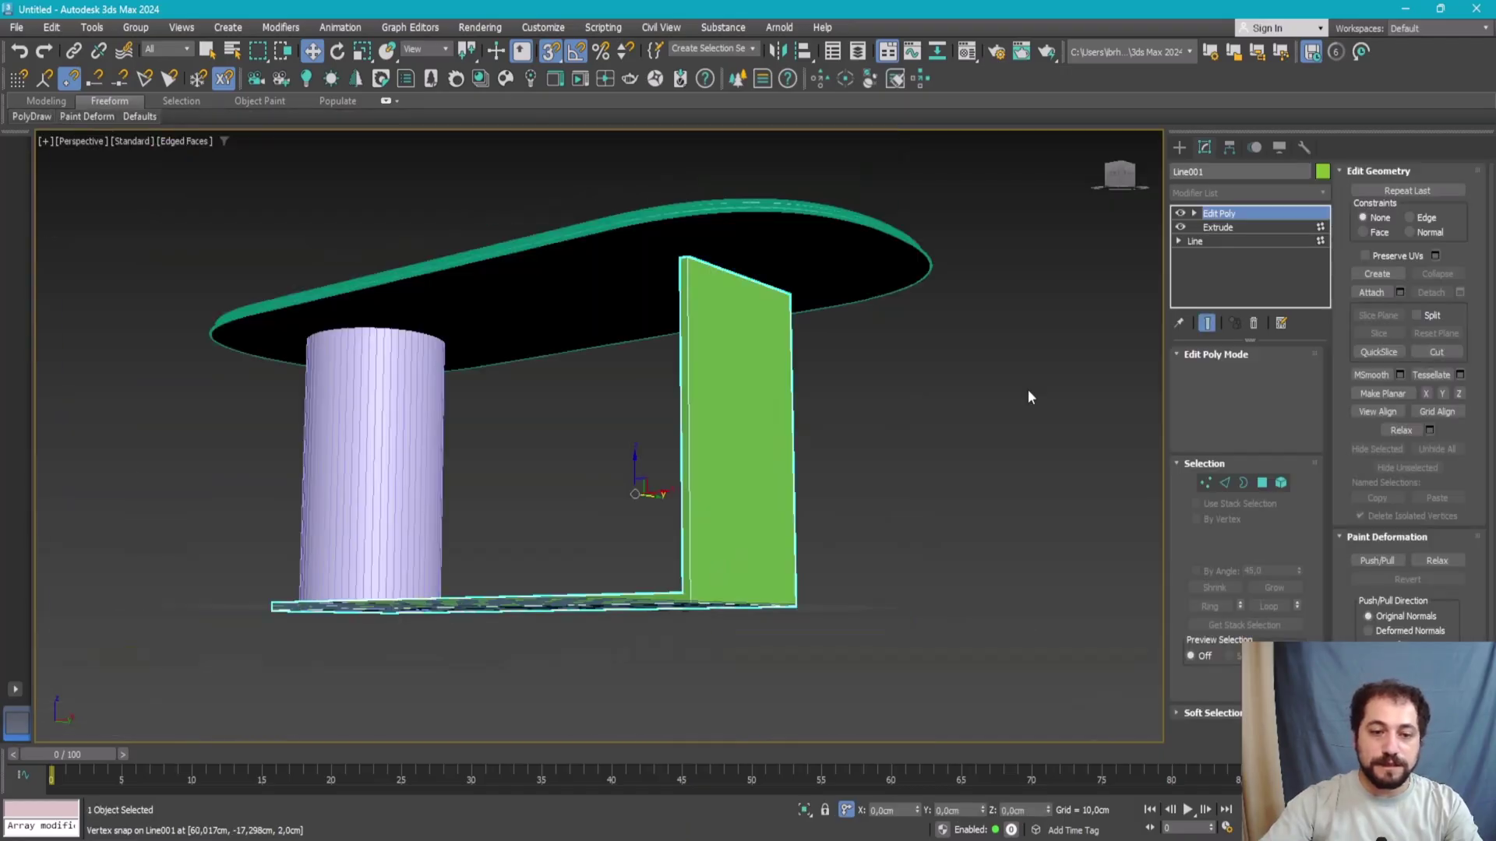
key(2)
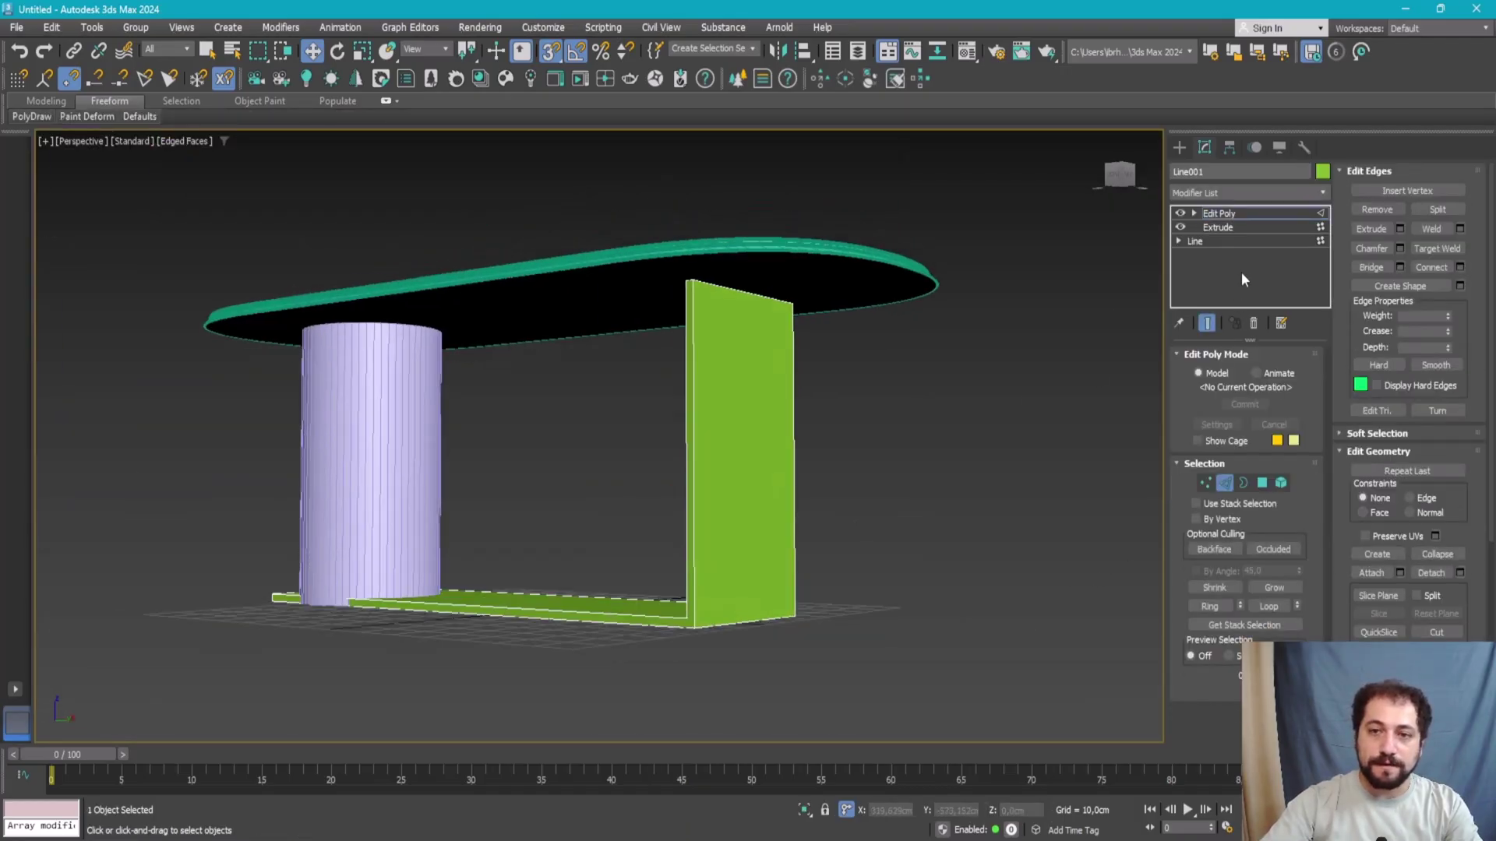
click(735, 628)
mouse_move(736, 628)
alt+middle_down()
mouse_move(801, 634)
mouse_move(857, 499)
alt+middle_up()
scroll(755, 620, up, 3)
- Chamfer the panel's inner corner to about 46,29cm with 7 segments, checking it against the reference photo
click(1400, 248)
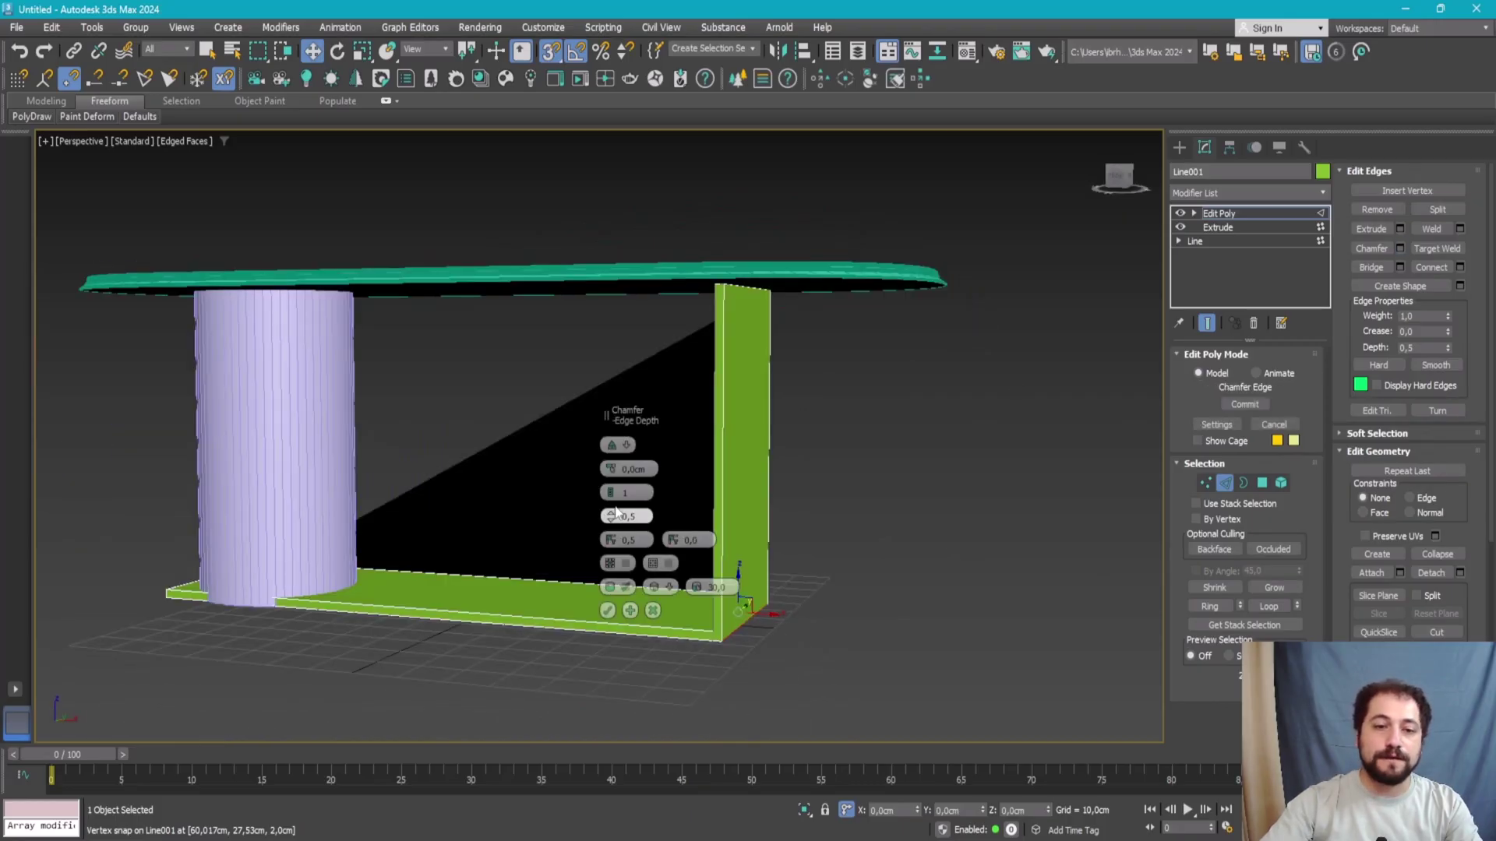
drag(614, 473, 675, 133)
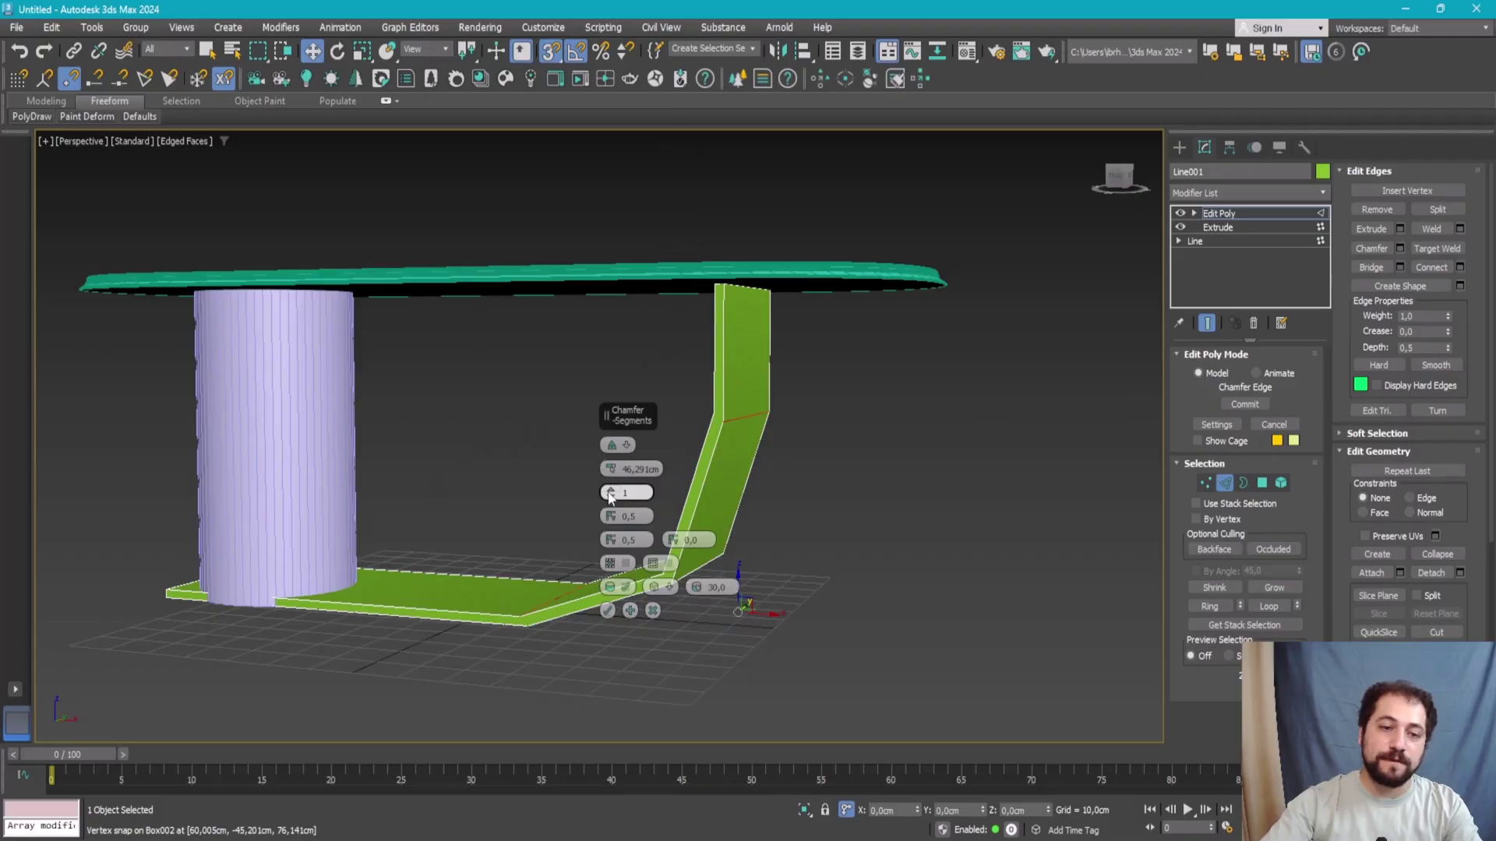
scroll(609, 498, up, 2)
scroll(610, 499, up, 2)
mouse_move(609, 499)
alt+middle_down()
mouse_move(878, 444)
mouse_move(878, 468)
mouse_move(740, 533)
mouse_move(764, 545)
alt+middle_up()
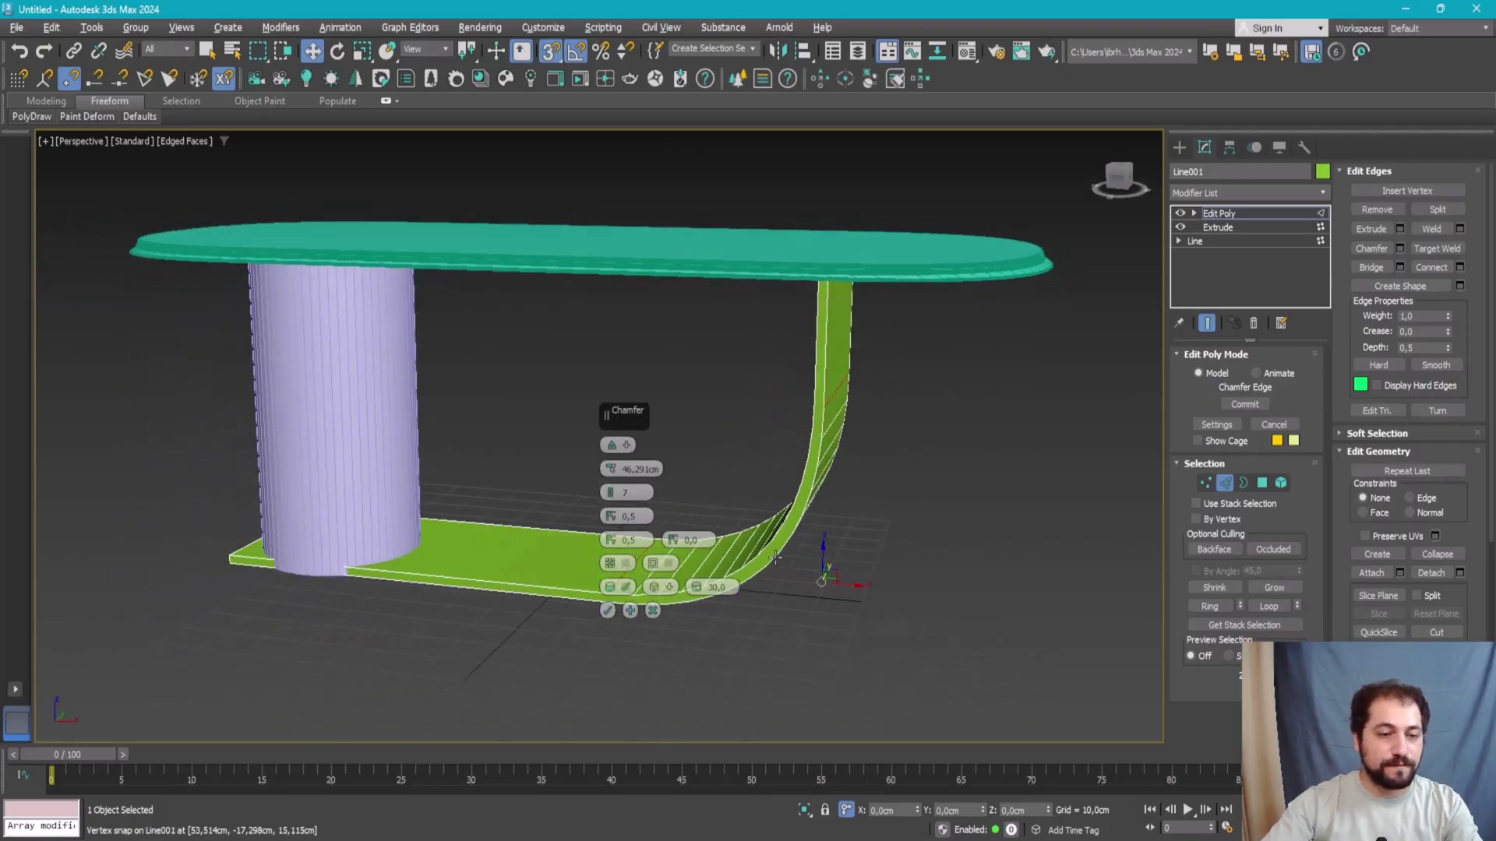
alt+middle_drag(680, 596, 779, 561)
key(alt+Tab)
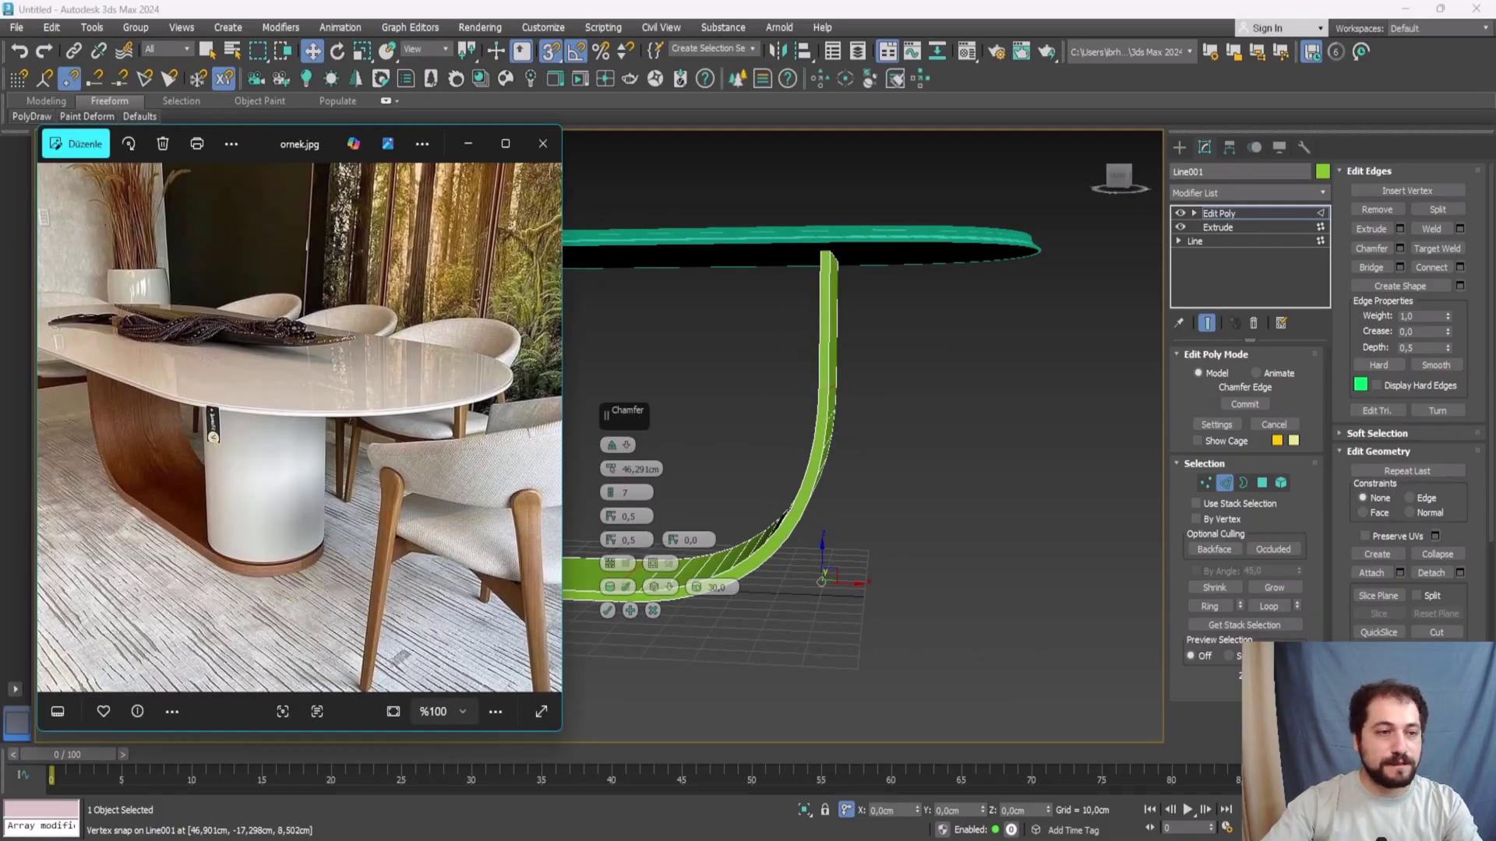
key(alt+Tab)
- Commit the chamfer, then in Top view snap the board's top and left-end vertices onto the pedestal circle
click(607, 611)
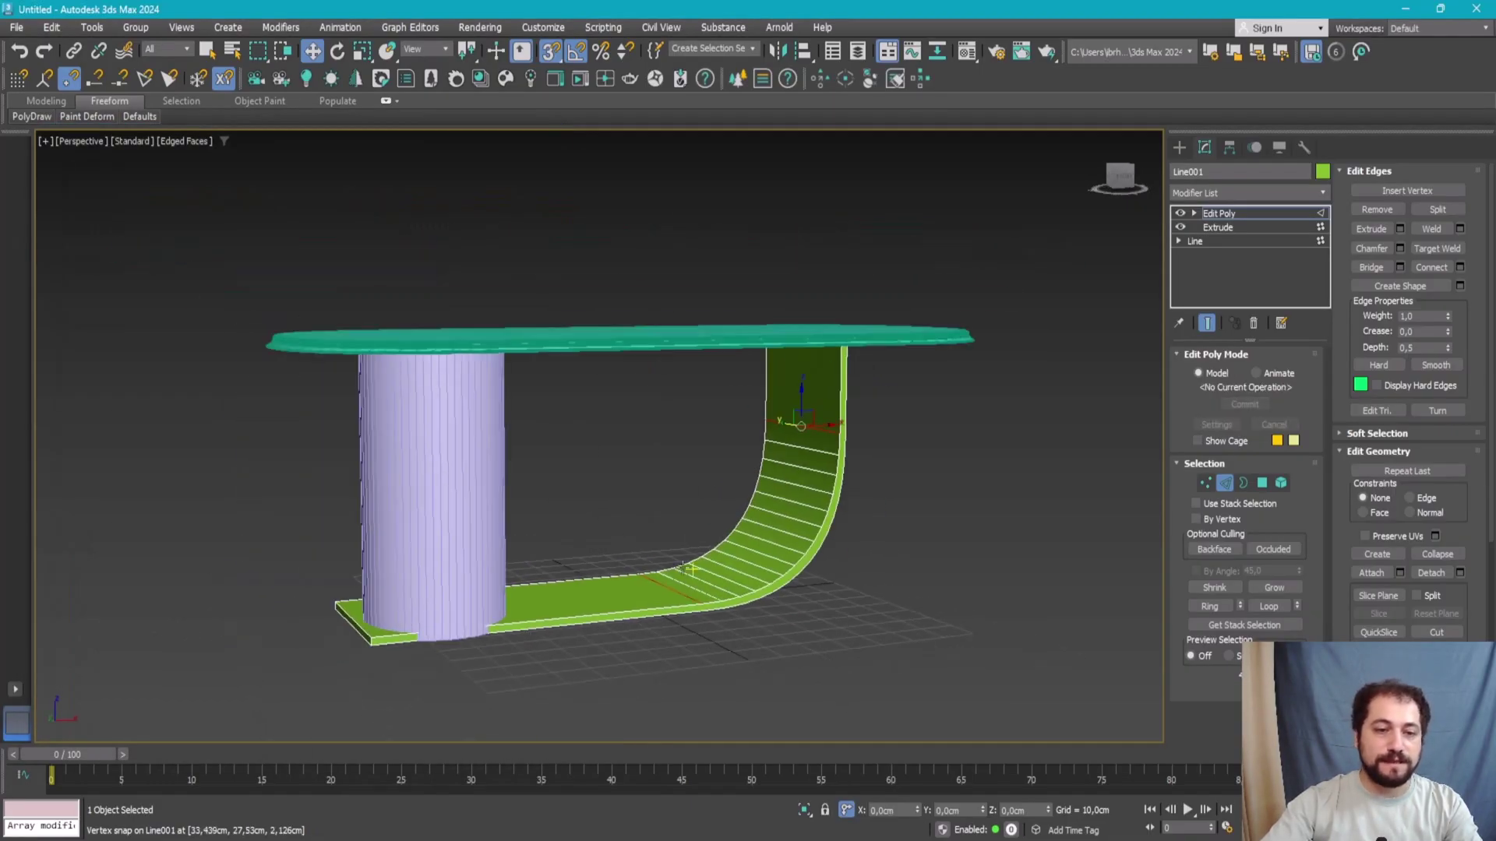
key(alt+w)
key(alt+w)
scroll(708, 426, down, 5)
key(1)
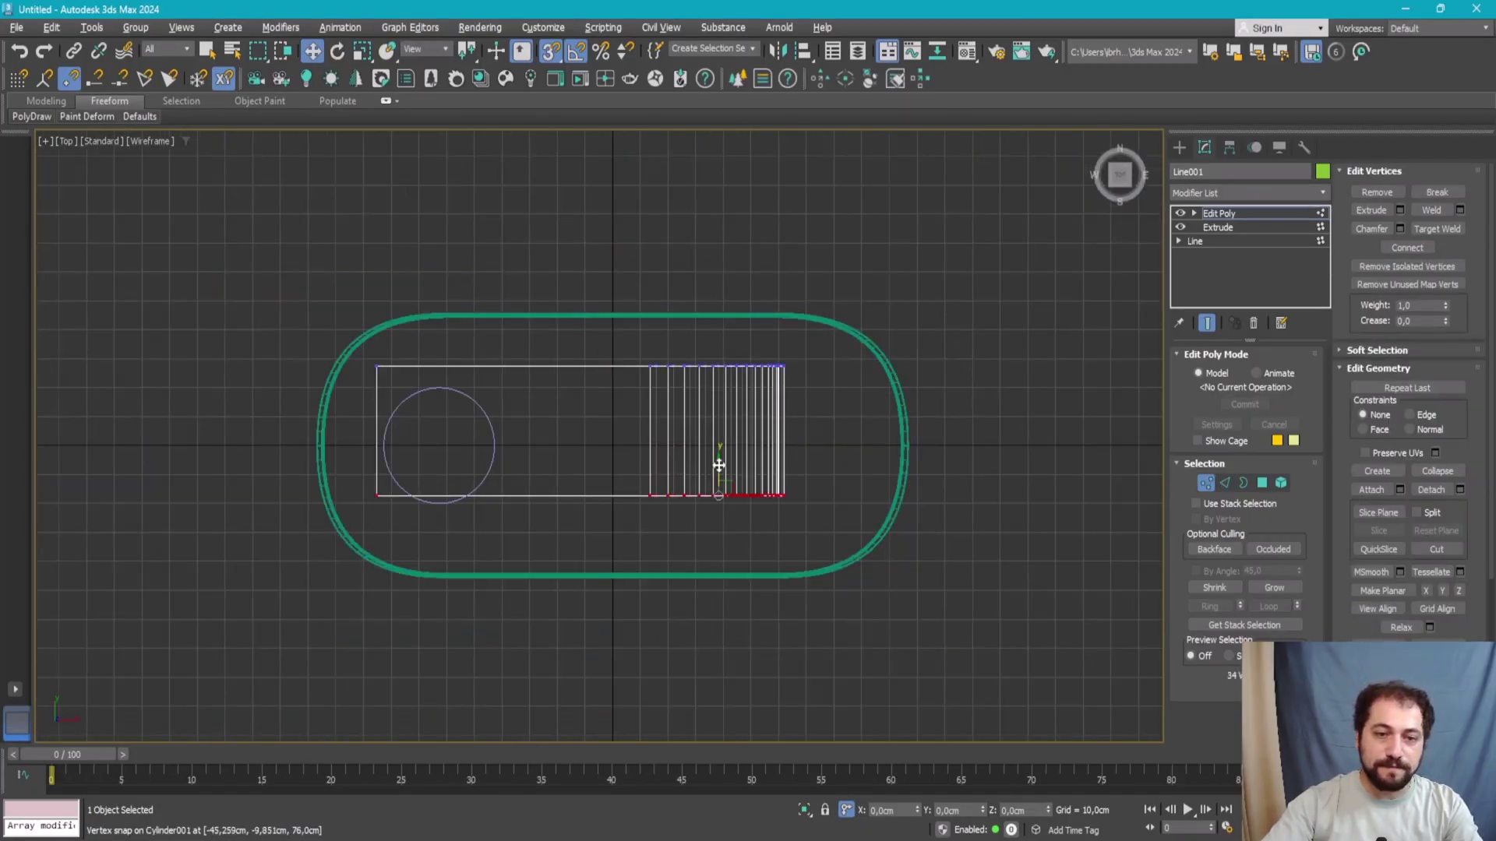
drag(715, 467, 442, 503)
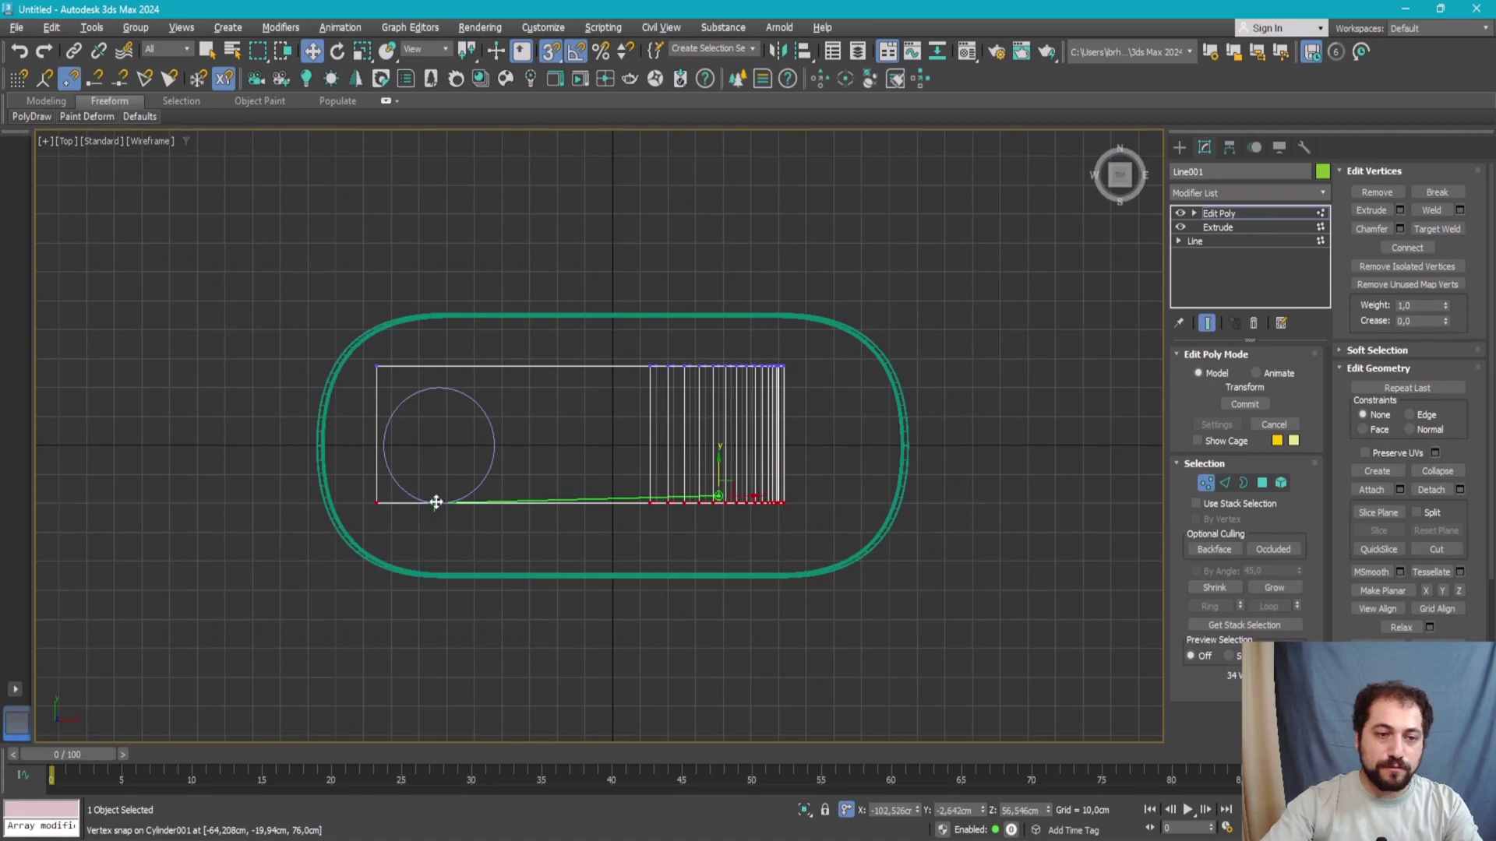
right_click(435, 502)
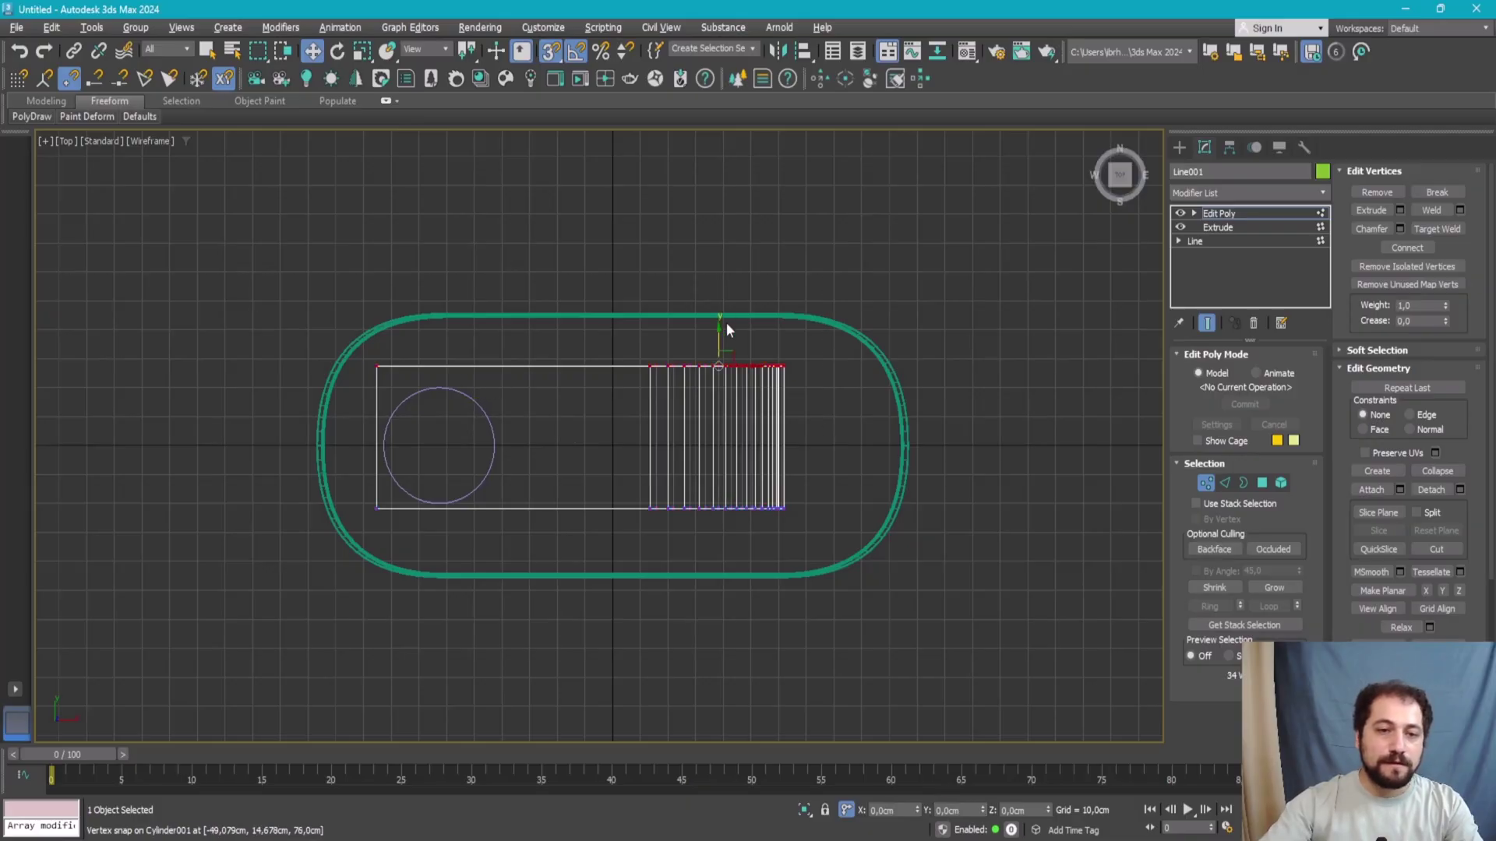
drag(729, 330, 449, 380)
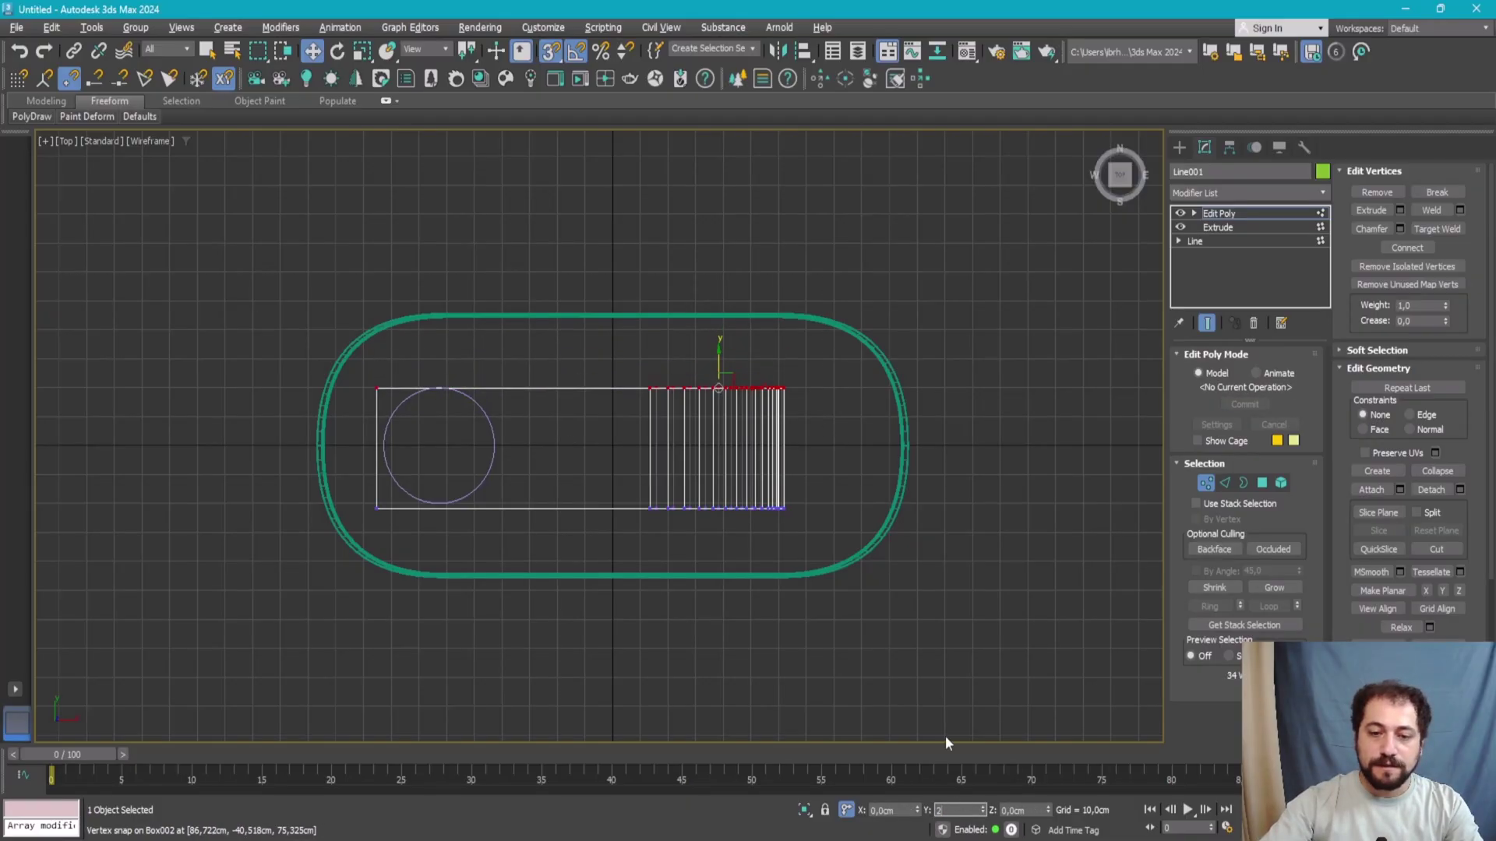
scroll(375, 459, up, 4)
drag(398, 431, 408, 434)
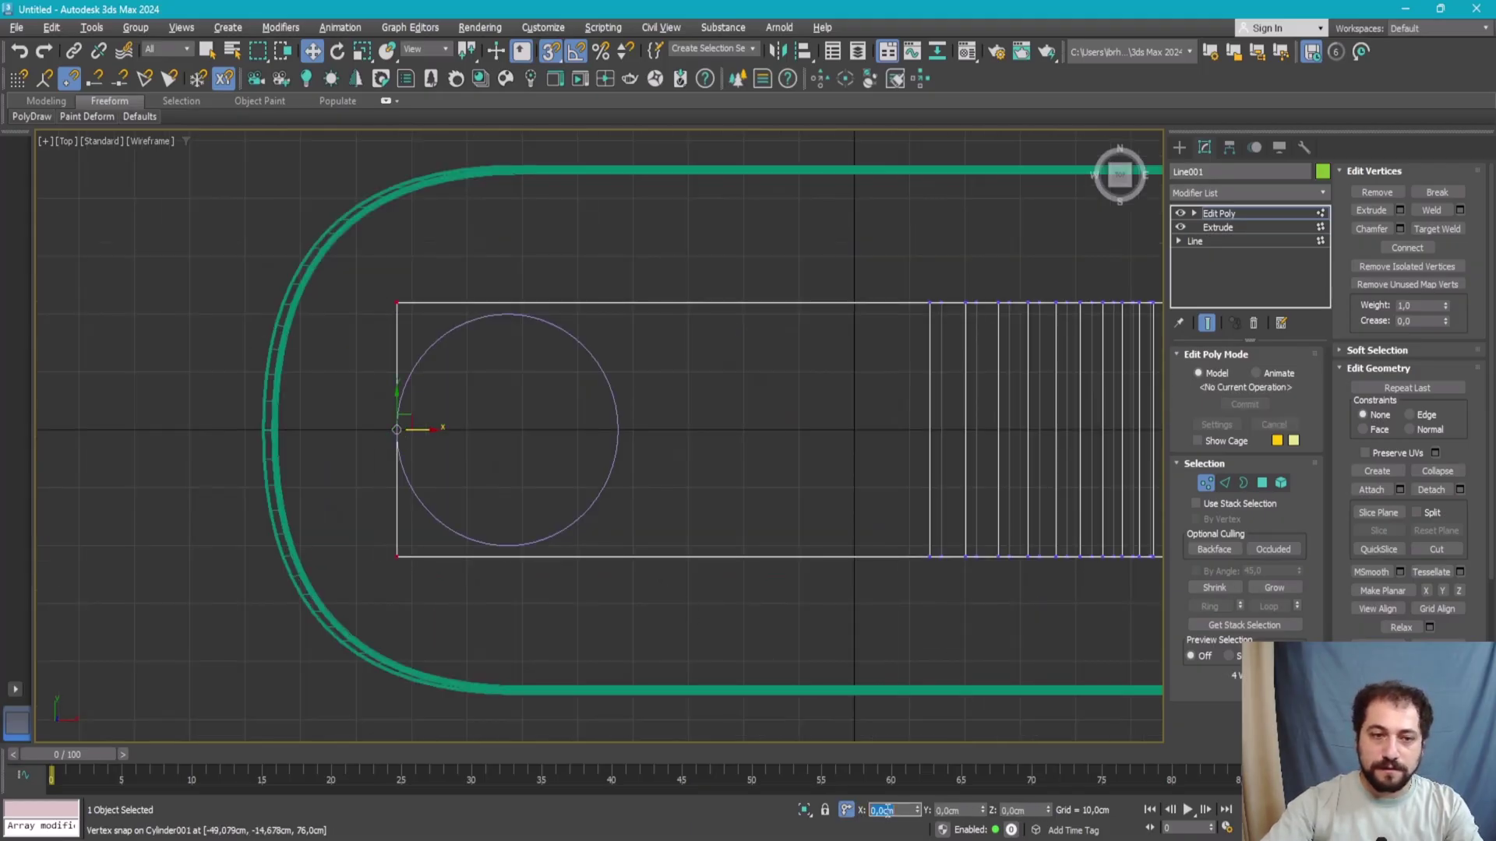
scroll(746, 490, down, 4)
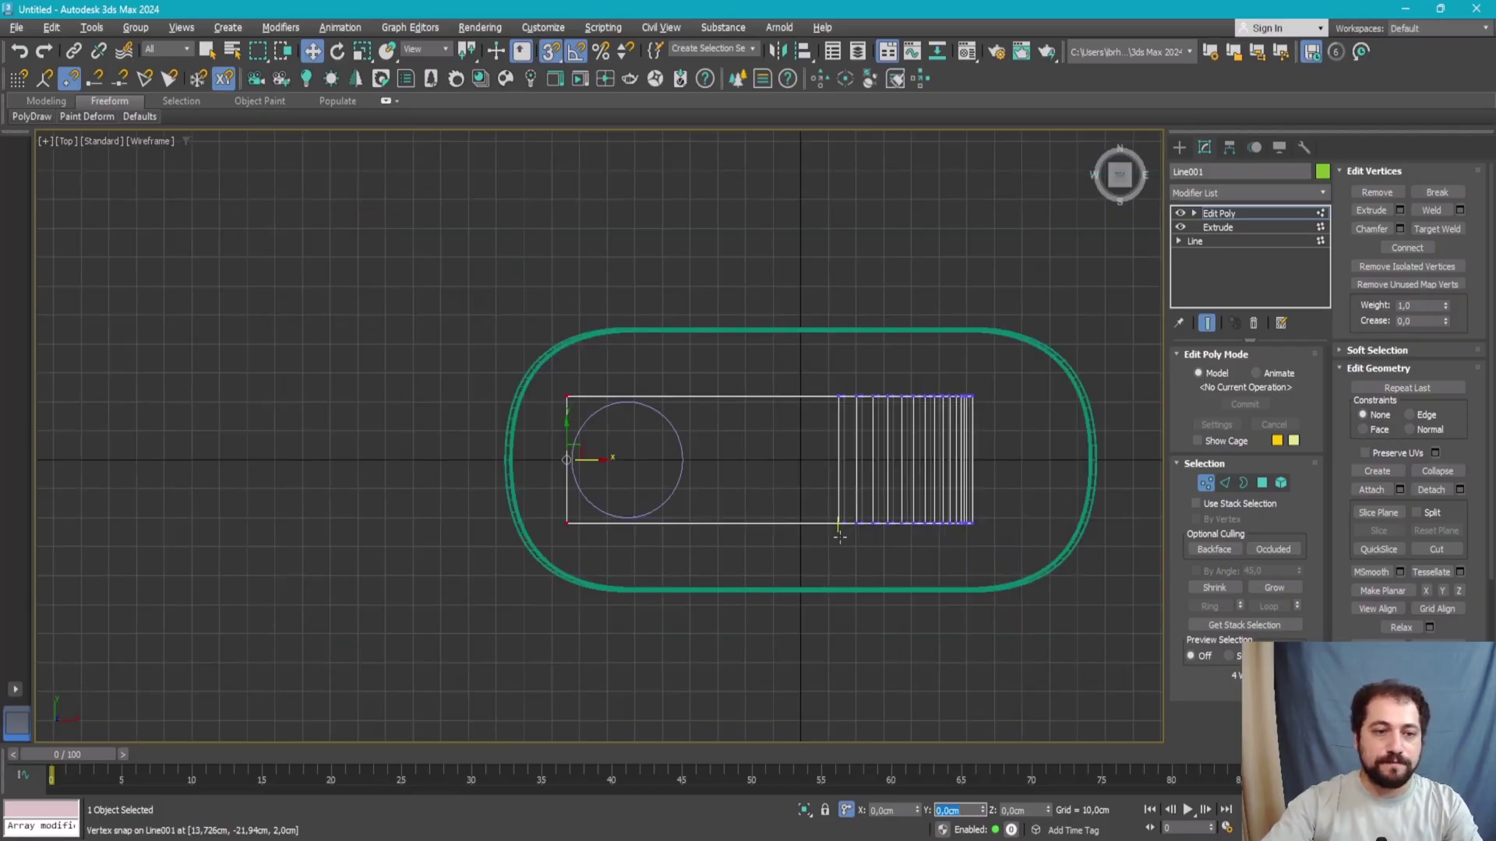
key(p)
scroll(801, 644, down, 4)
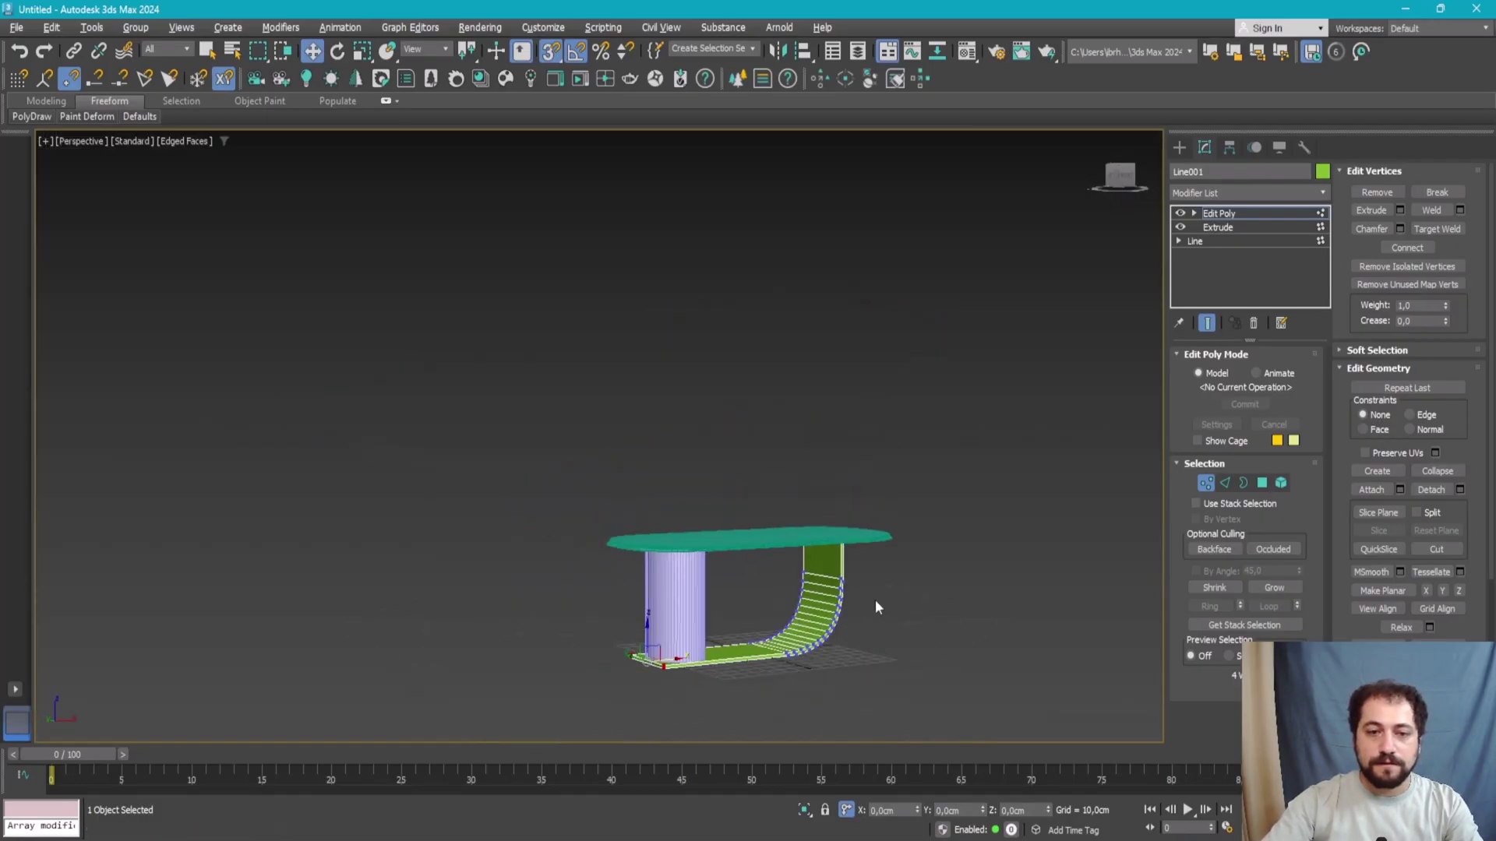
key(1)
click(835, 459)
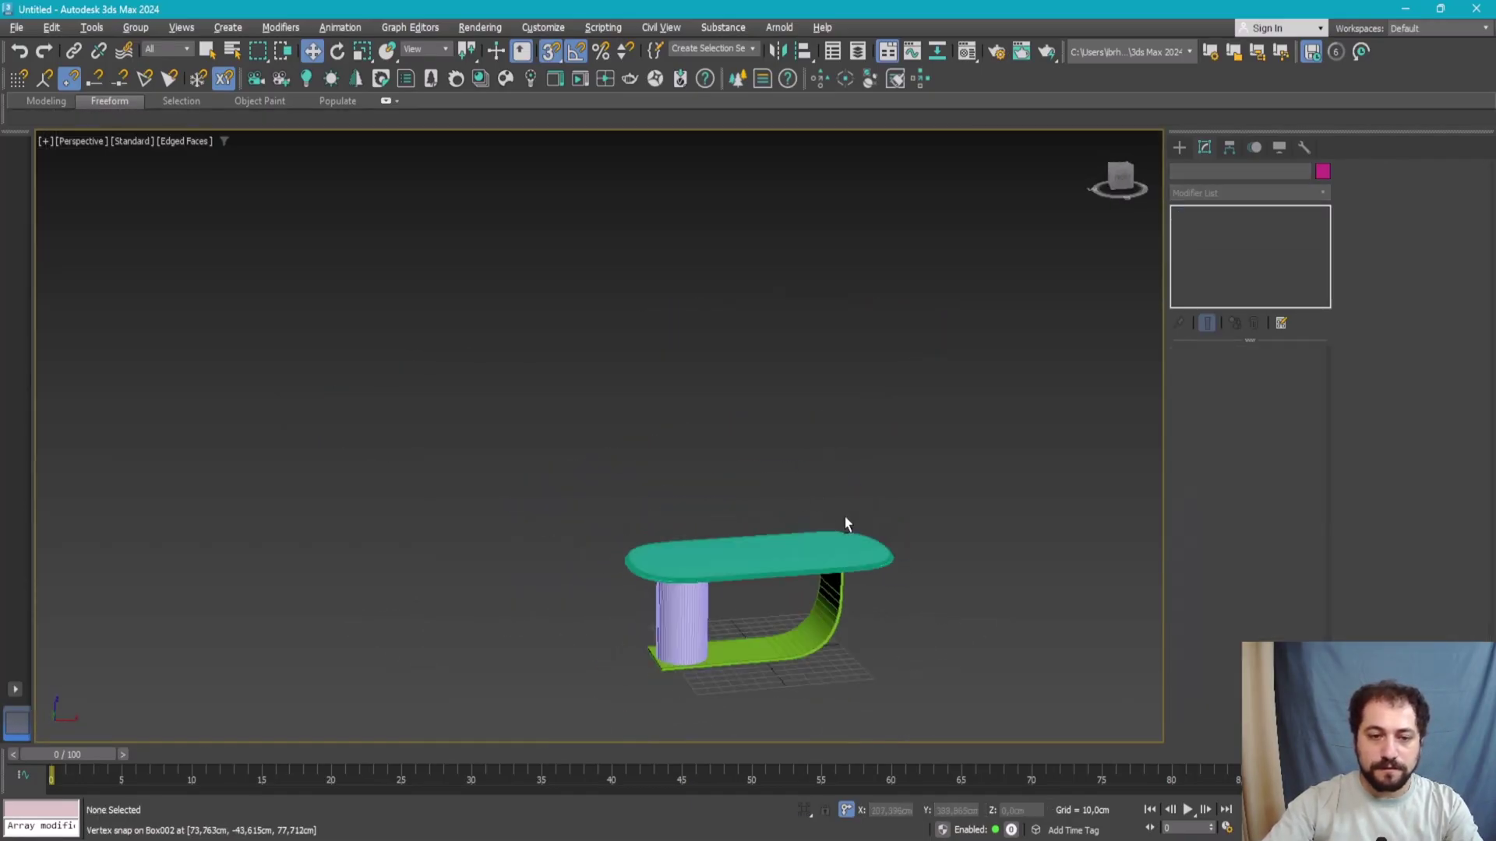
scroll(844, 516, up, 5)
key(alt+Tab)
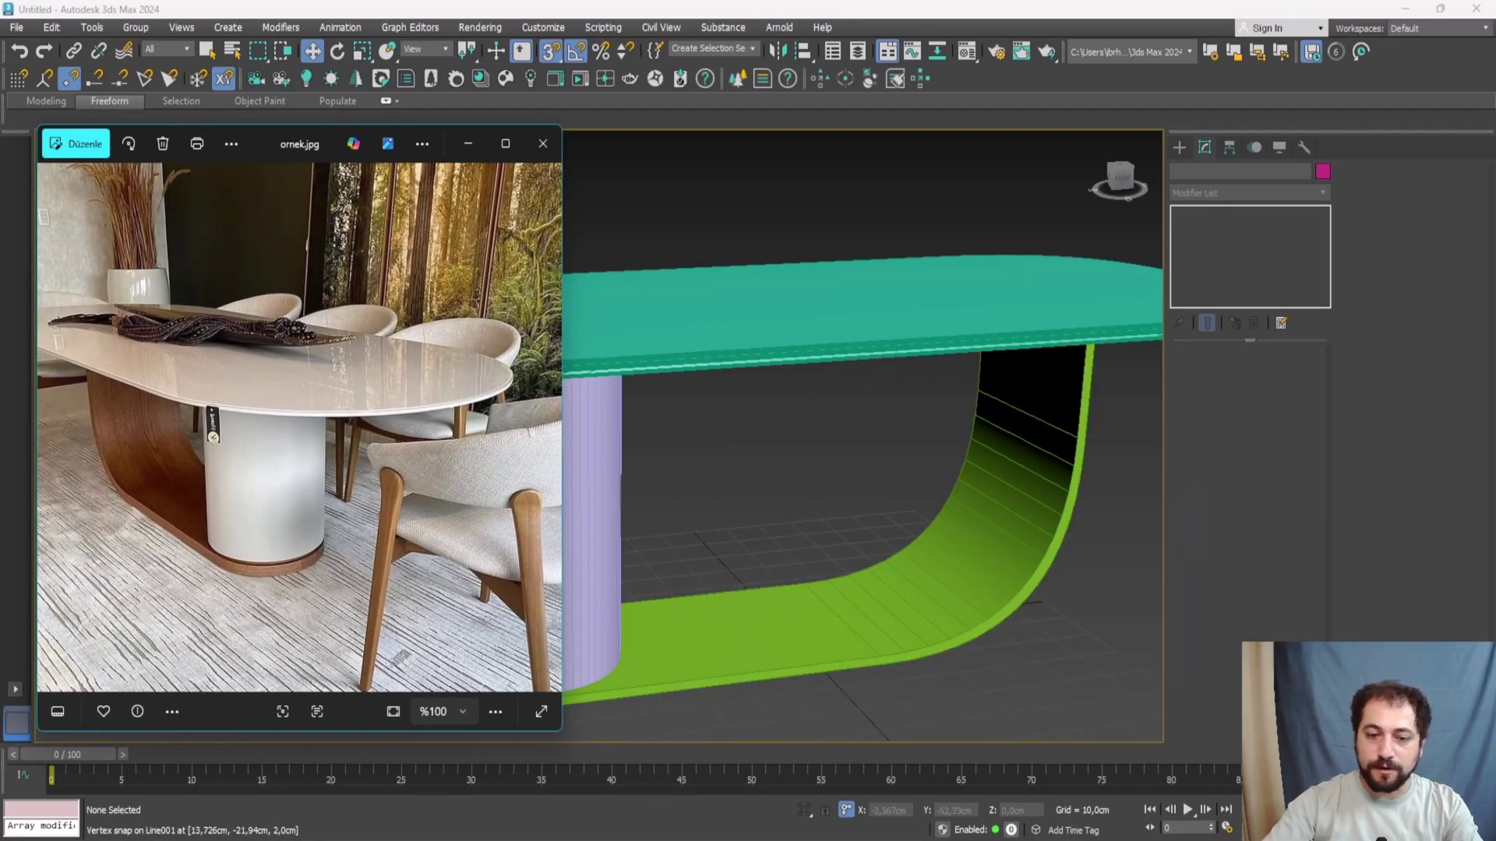
click(966, 722)
scroll(779, 545, down, 5)
alt+middle_drag(779, 545, 673, 667)
scroll(710, 534, up, 6)
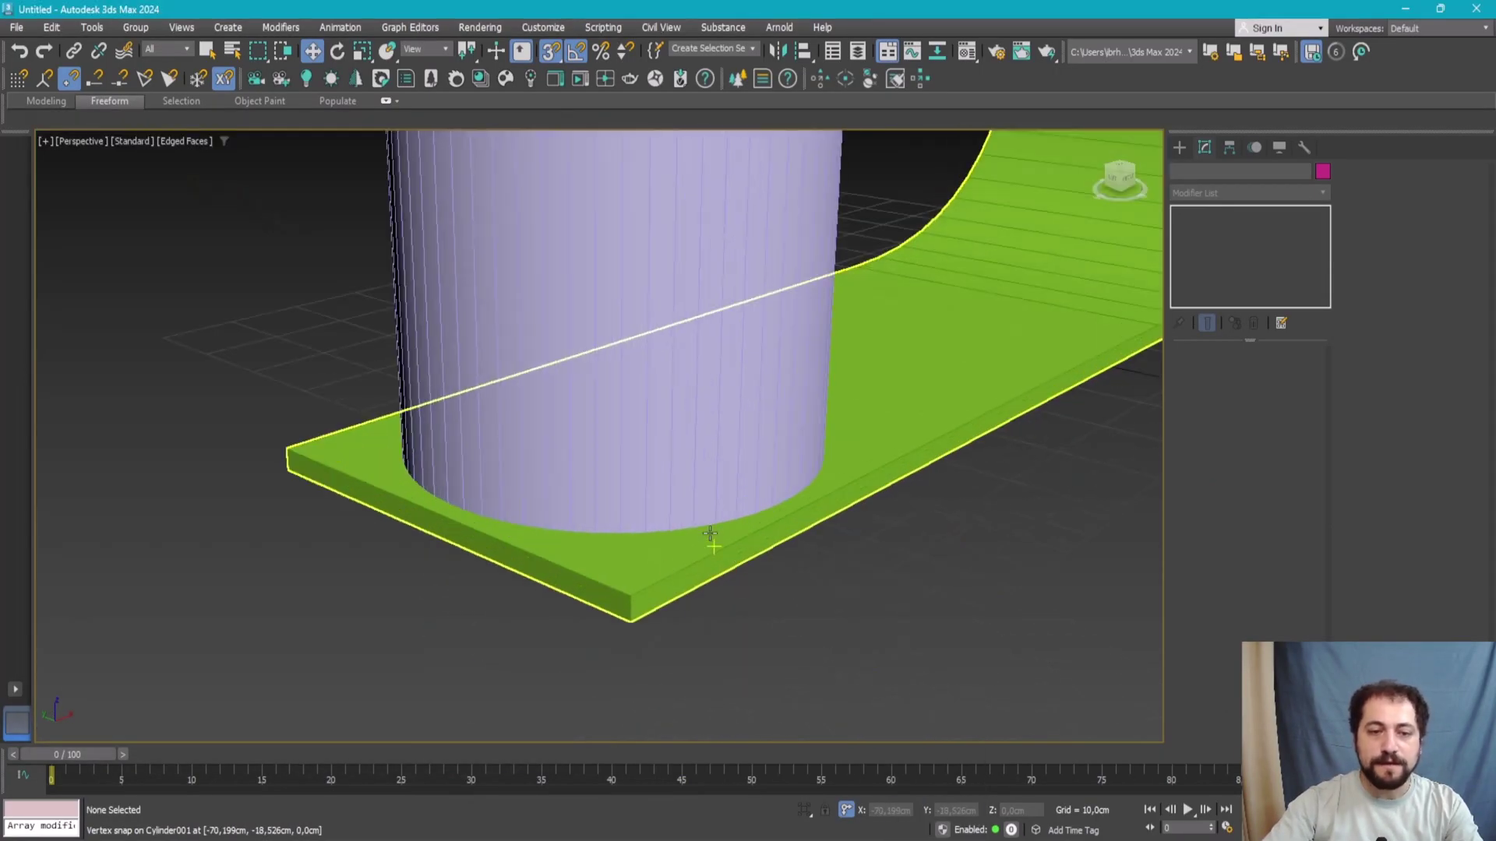
click(709, 535)
- In Edge mode, orbit to bring the base board's two end corner edges into view
click(1224, 482)
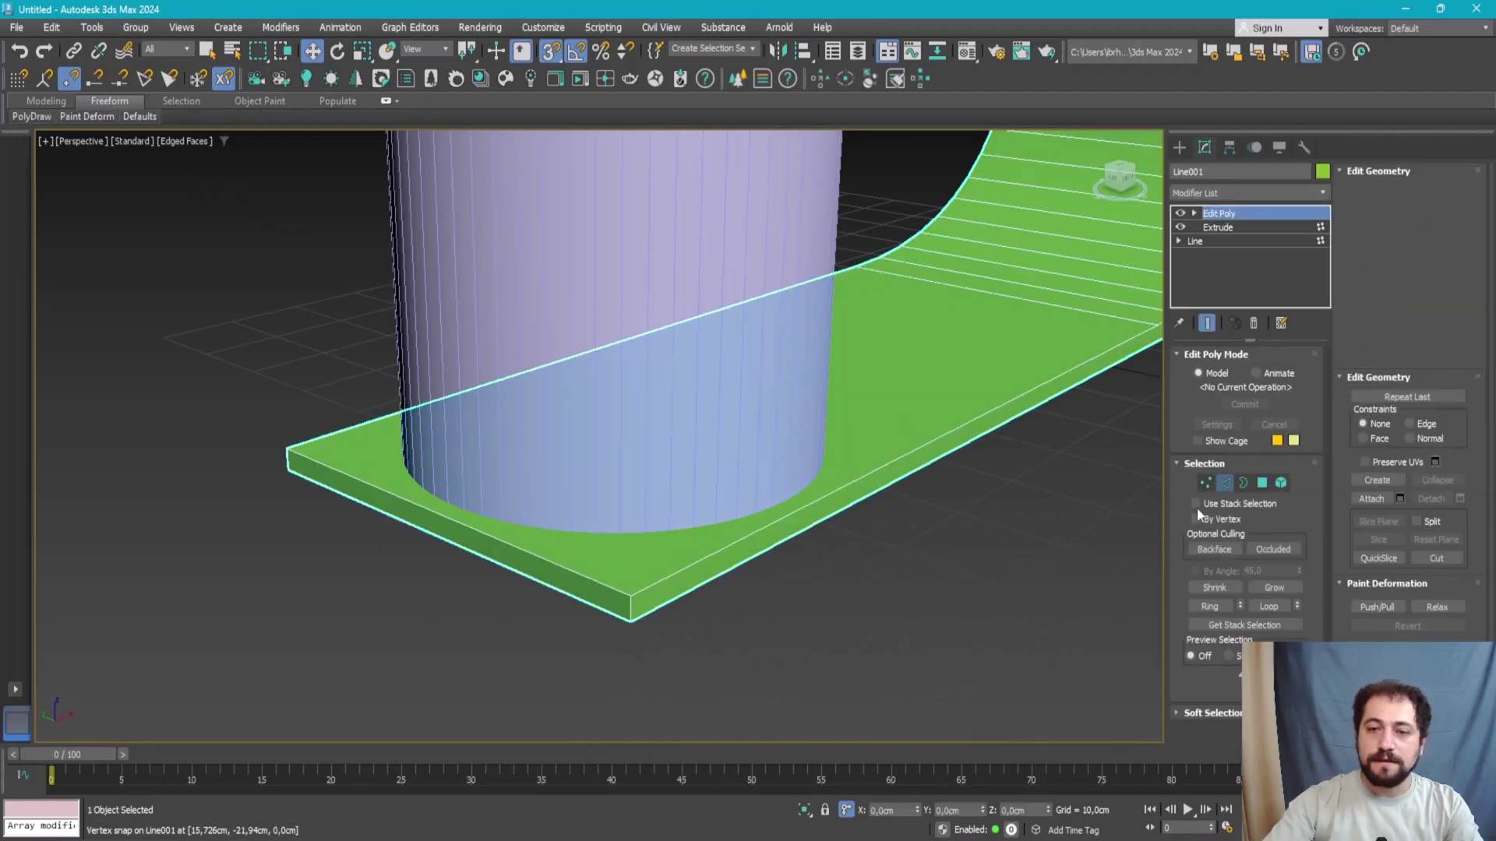
scroll(637, 621, up, 5)
scroll(688, 456, down, 4)
alt+middle_drag(668, 434, 607, 490)
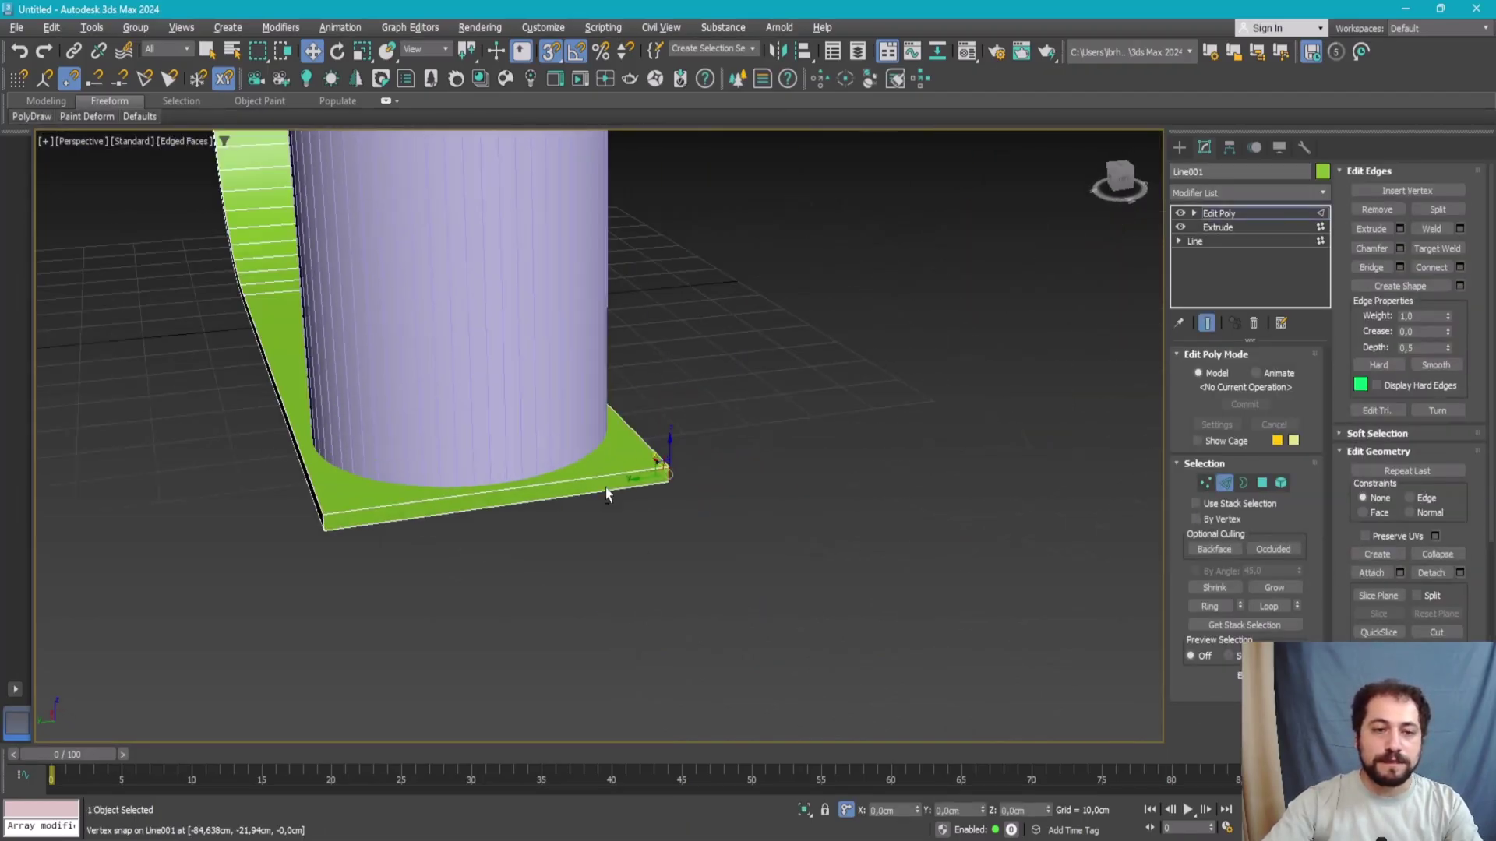
scroll(391, 558, up, 4)
alt+middle_drag(430, 550, 1492, 212)
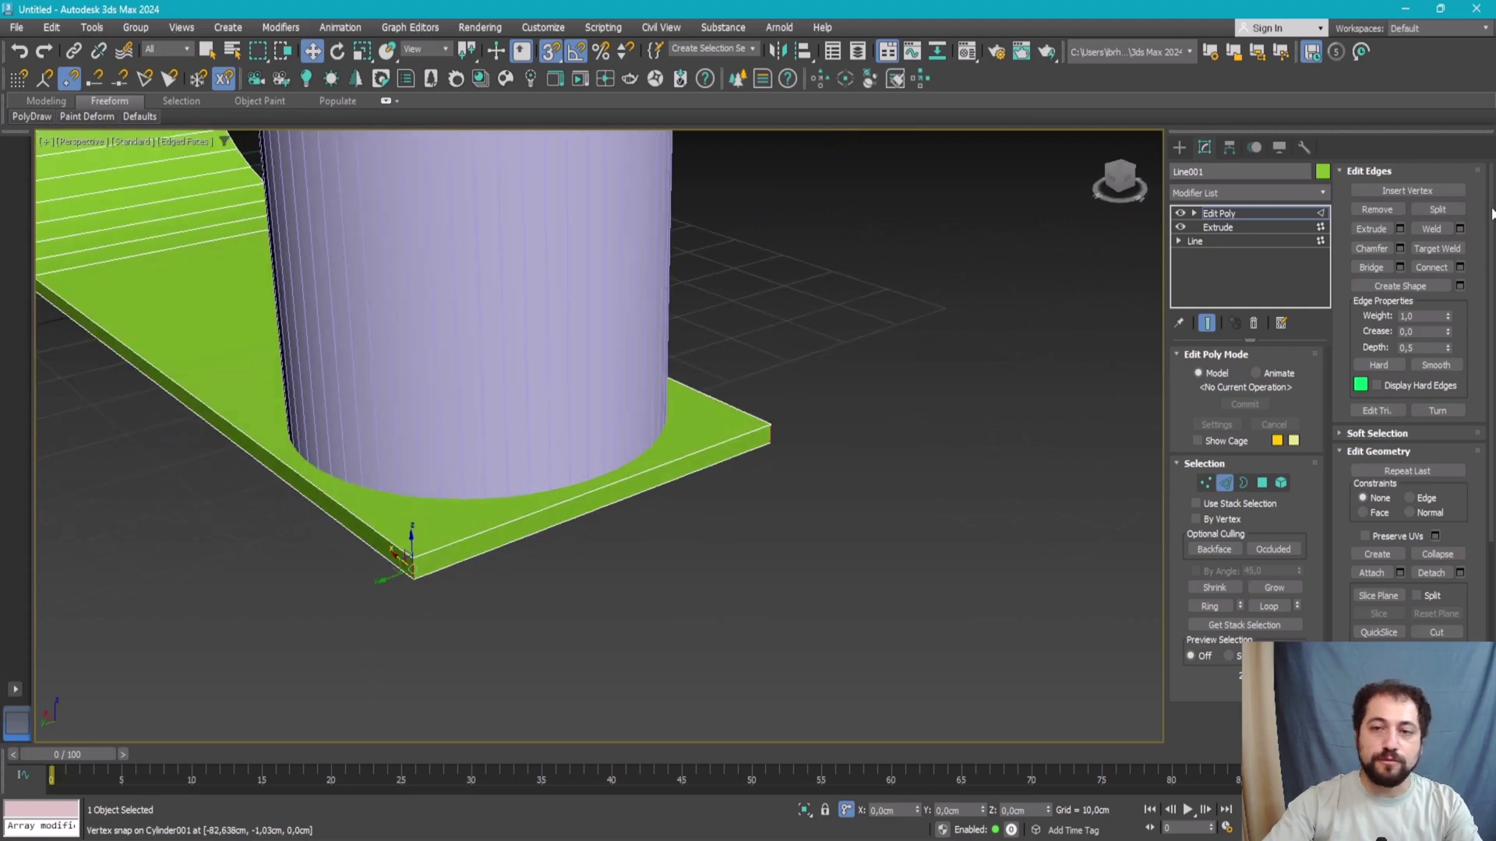
- Chamfer the board's end corners by about 21,656cm with 7 segments and accept
click(1400, 249)
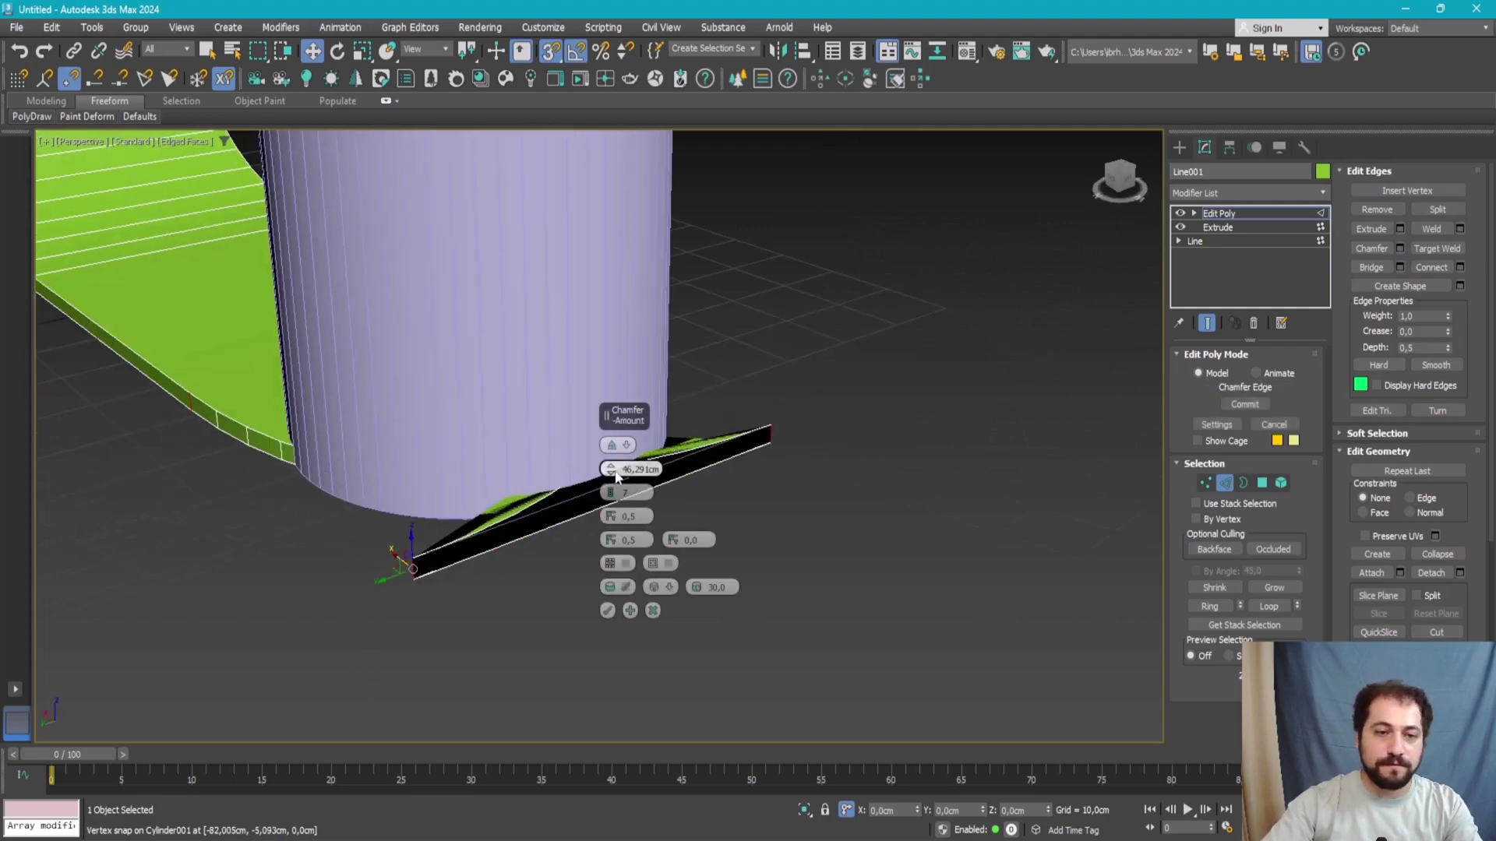
drag(615, 472, 648, 316)
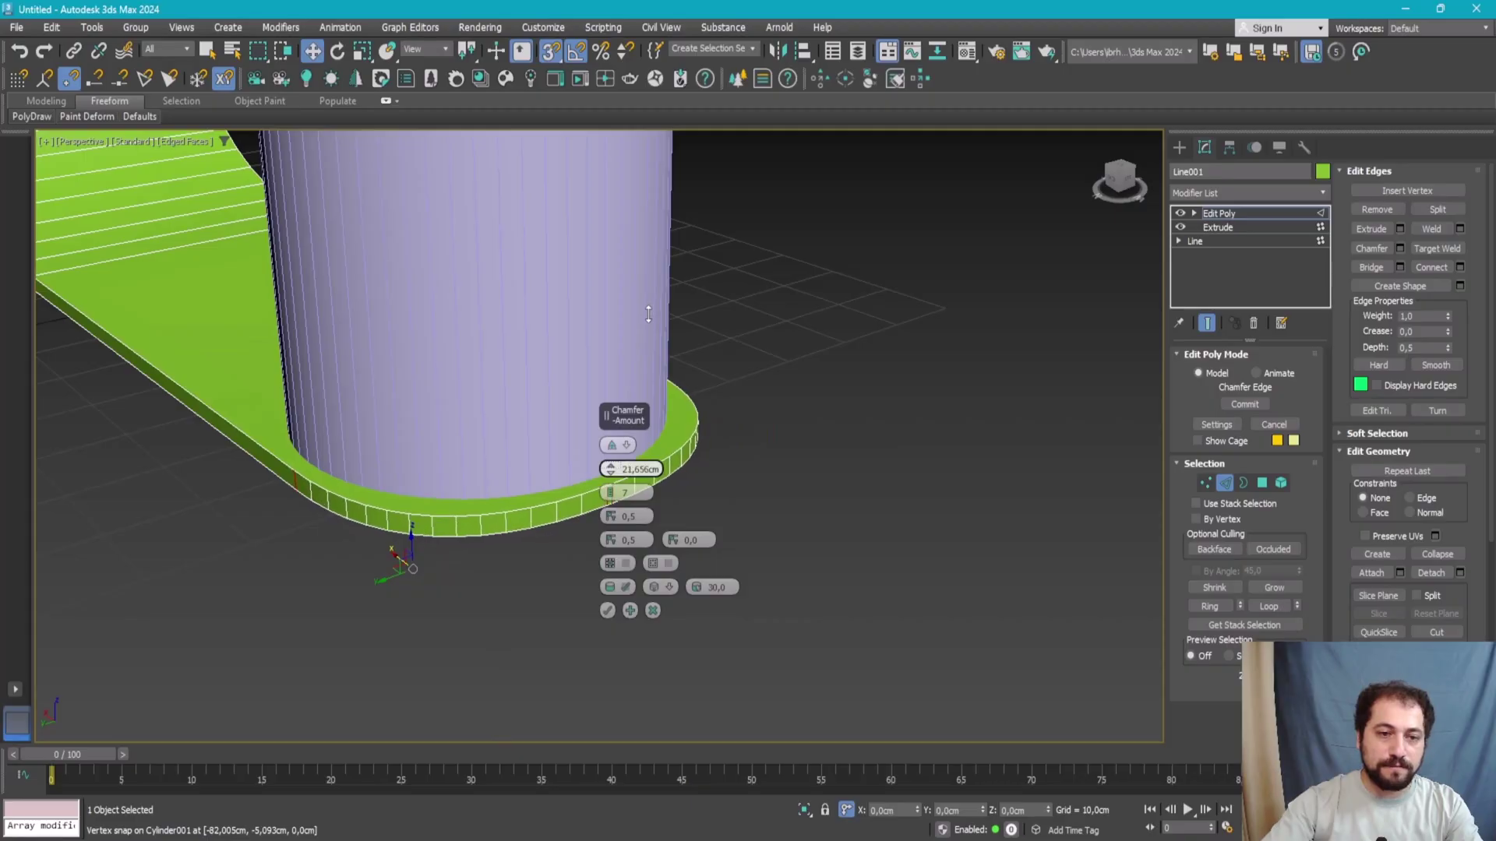
alt+middle_drag(651, 325, 755, 424)
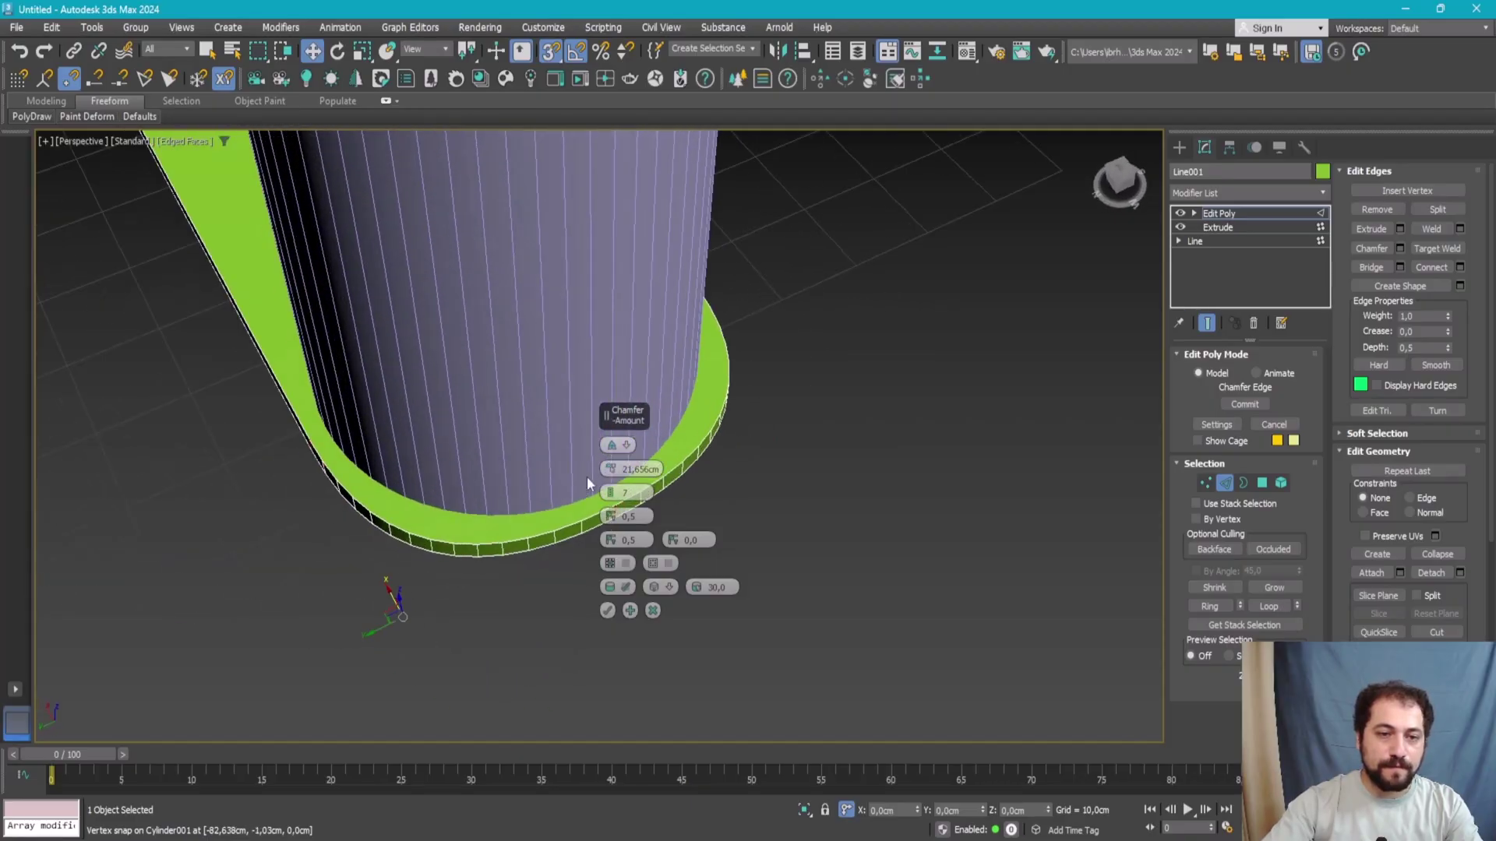
scroll(587, 488, up, 5)
middle_drag(587, 487, 213, 523)
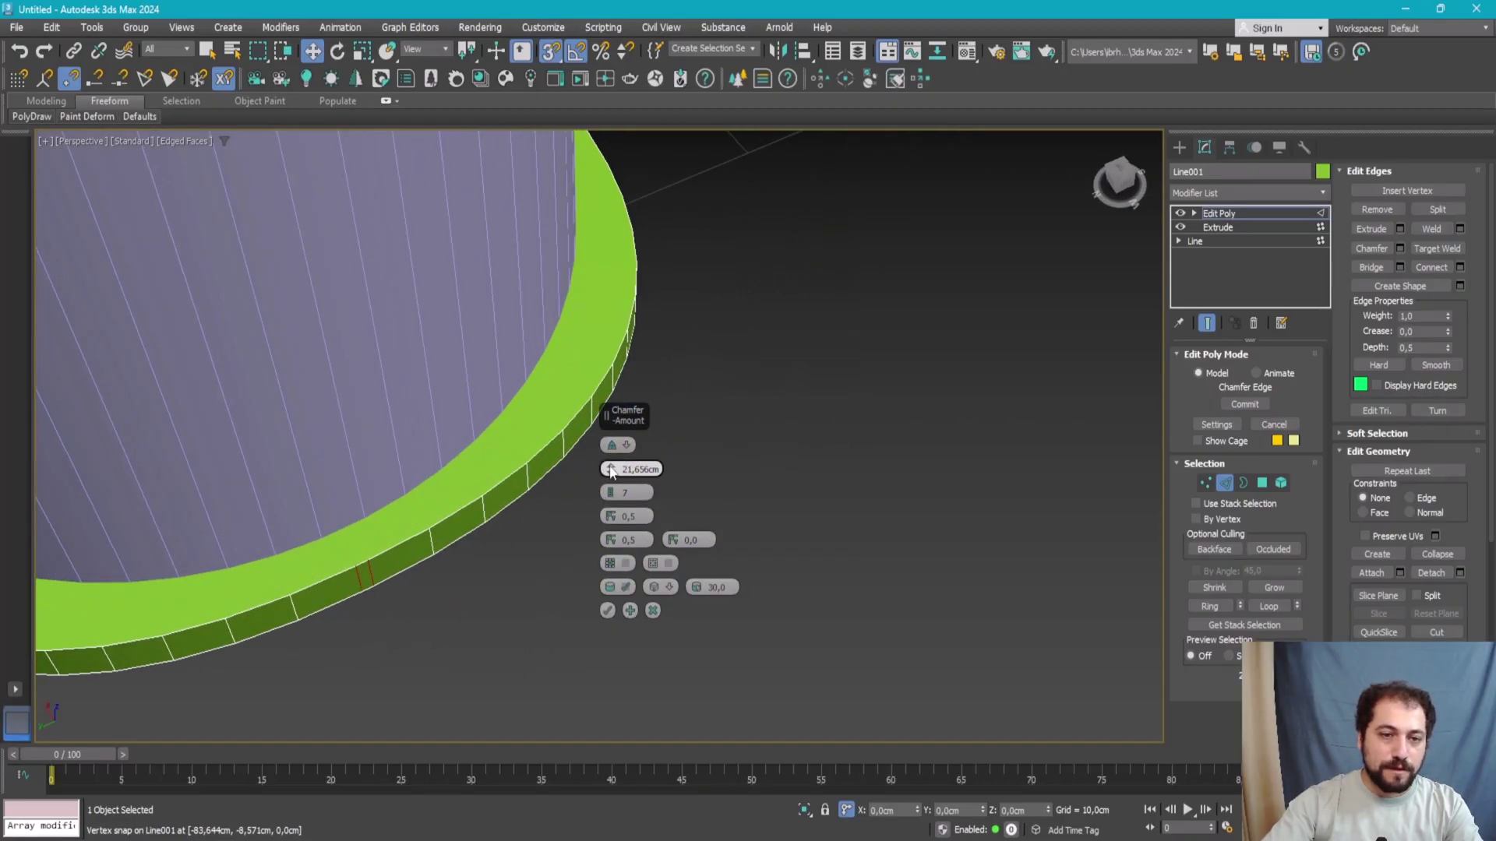
drag(611, 470, 612, 467)
click(612, 610)
- Clear the selection and hide edged faces with F4 to view the shaded table
scroll(613, 606, down, 10)
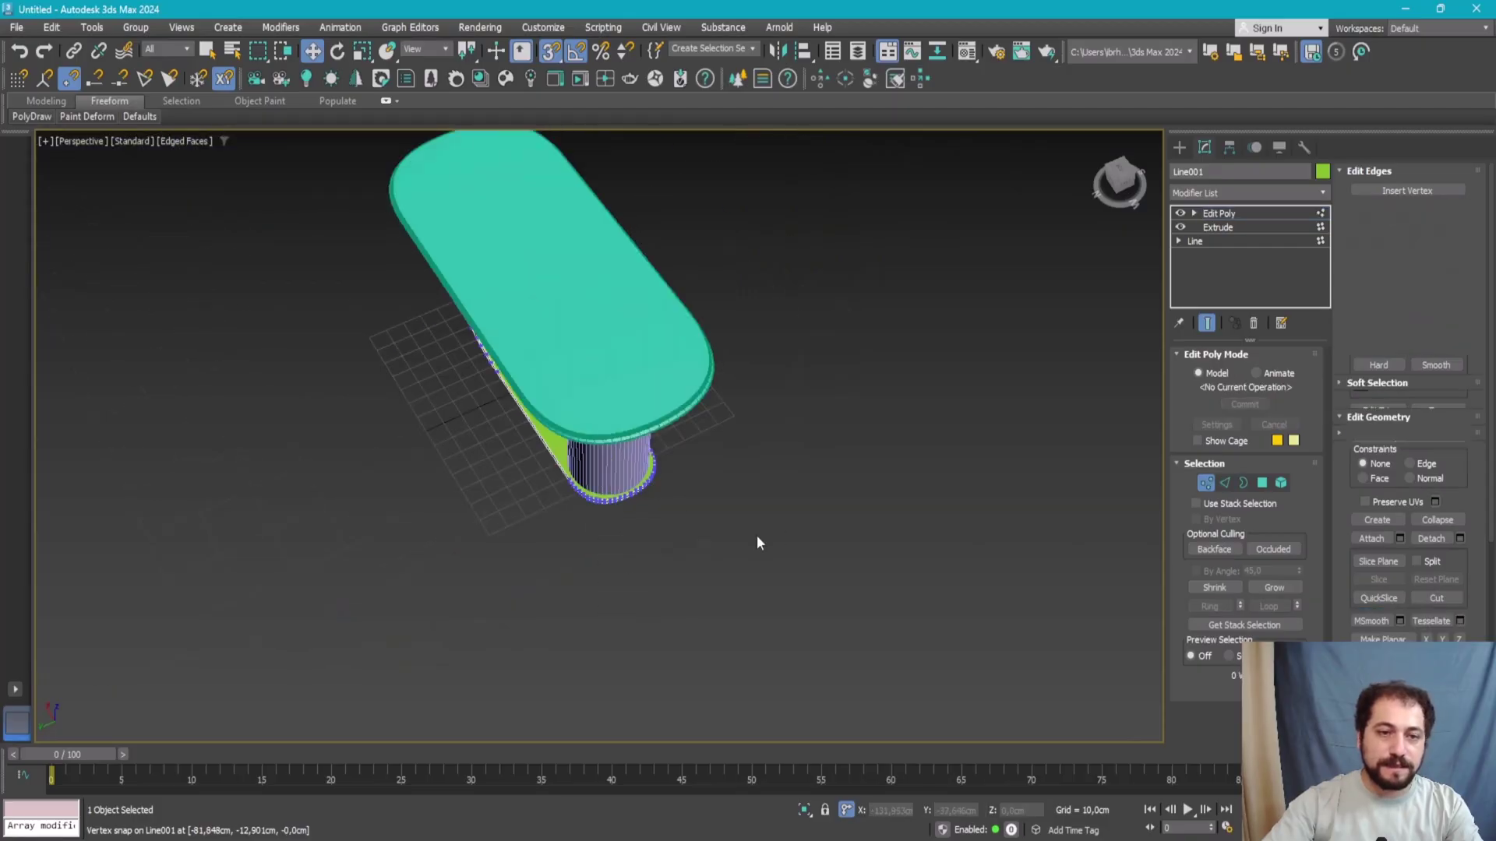
click(755, 538)
alt+middle_drag(678, 541, 739, 341)
key(F4)
scroll(739, 340, up, 5)
scroll(889, 511, down, 5)
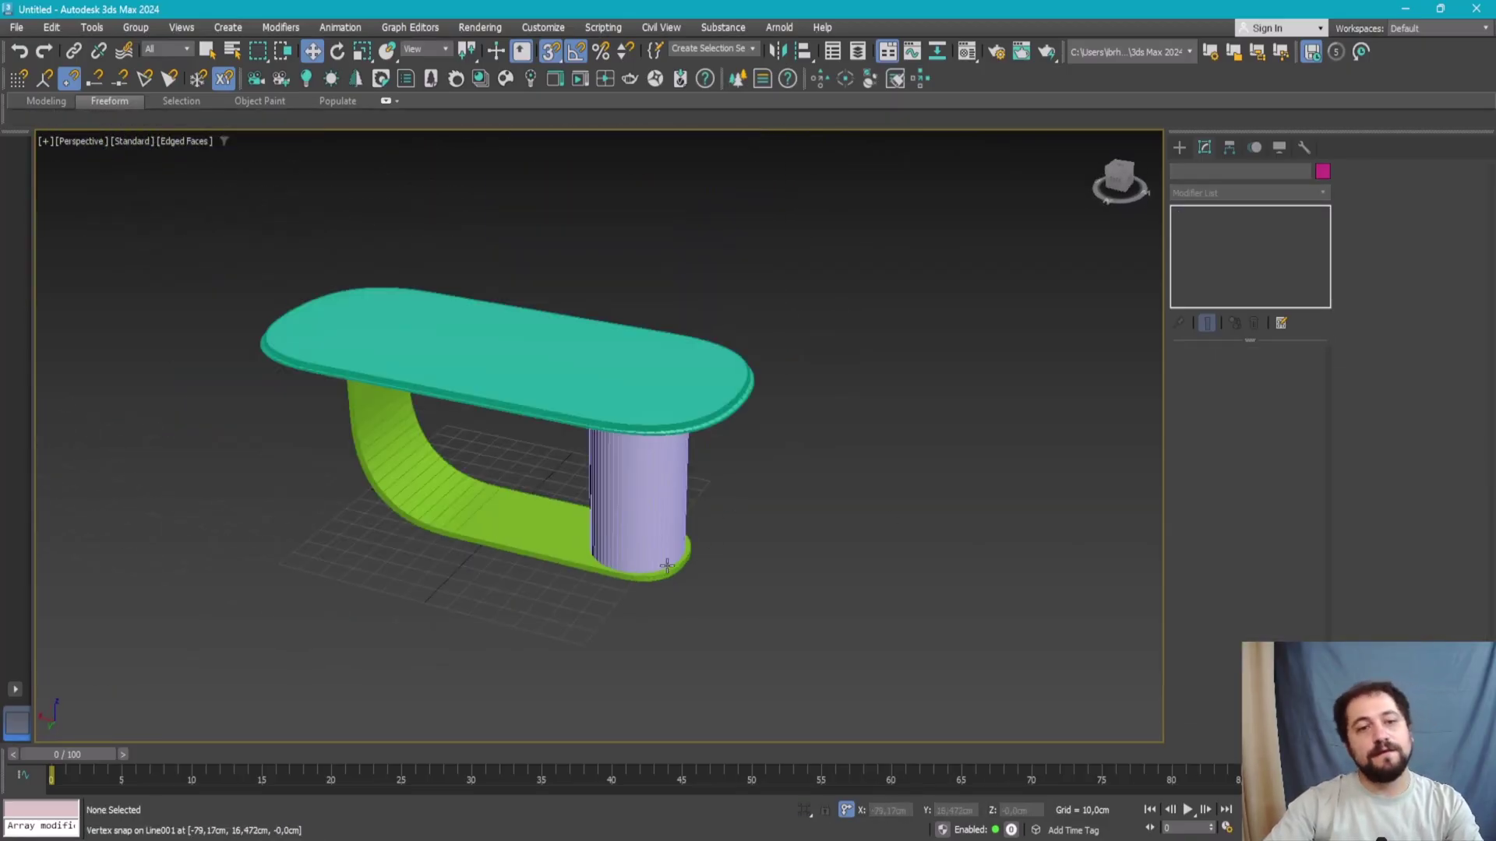
mouse_move(890, 511)
alt+middle_down()
mouse_move(696, 551)
mouse_move(784, 493)
mouse_move(651, 491)
mouse_move(834, 628)
mouse_move(802, 518)
alt+middle_up()
- Compare the table with the reference photo, then select the tabletop Box002
scroll(802, 518, up, 3)
middle_drag(775, 417, 771, 438)
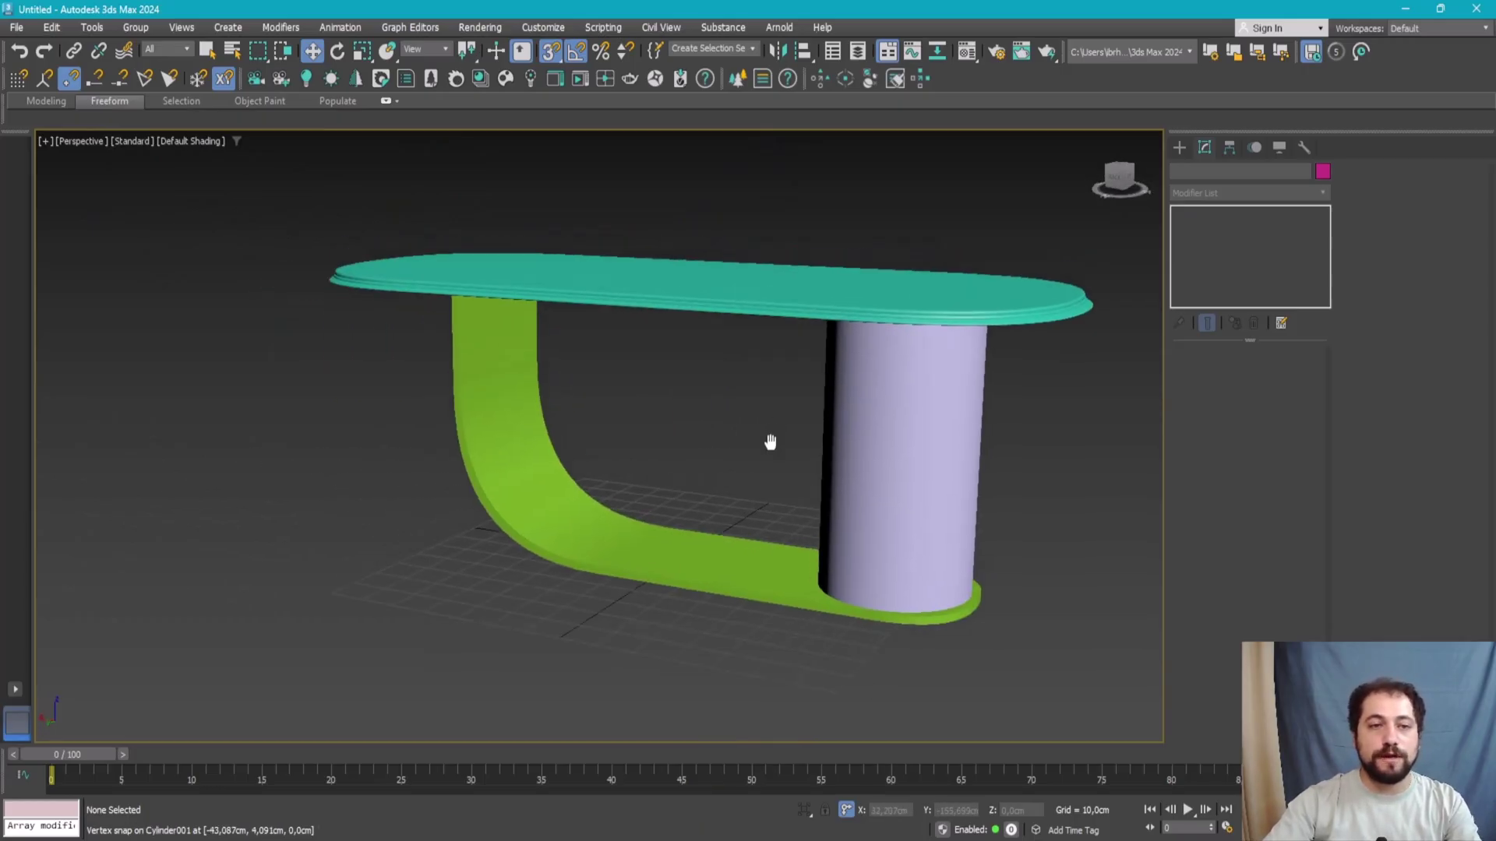
key(alt+Tab)
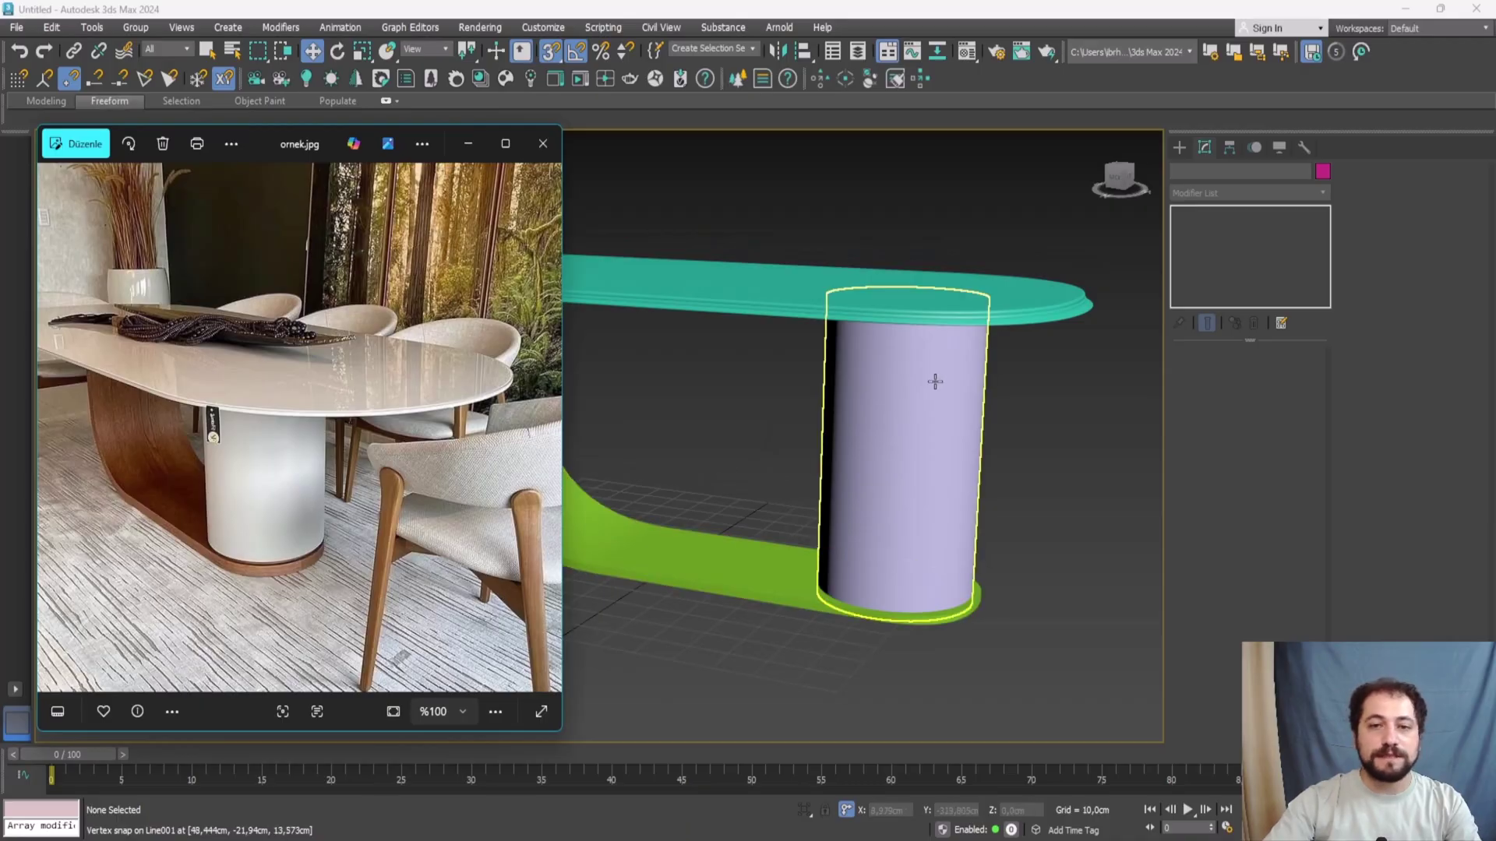
click(1039, 330)
scroll(1040, 330, up, 5)
- In Polygon mode with edged faces shown, loop-select the first thin strips around the tabletop rim
scroll(1040, 347, down, 2)
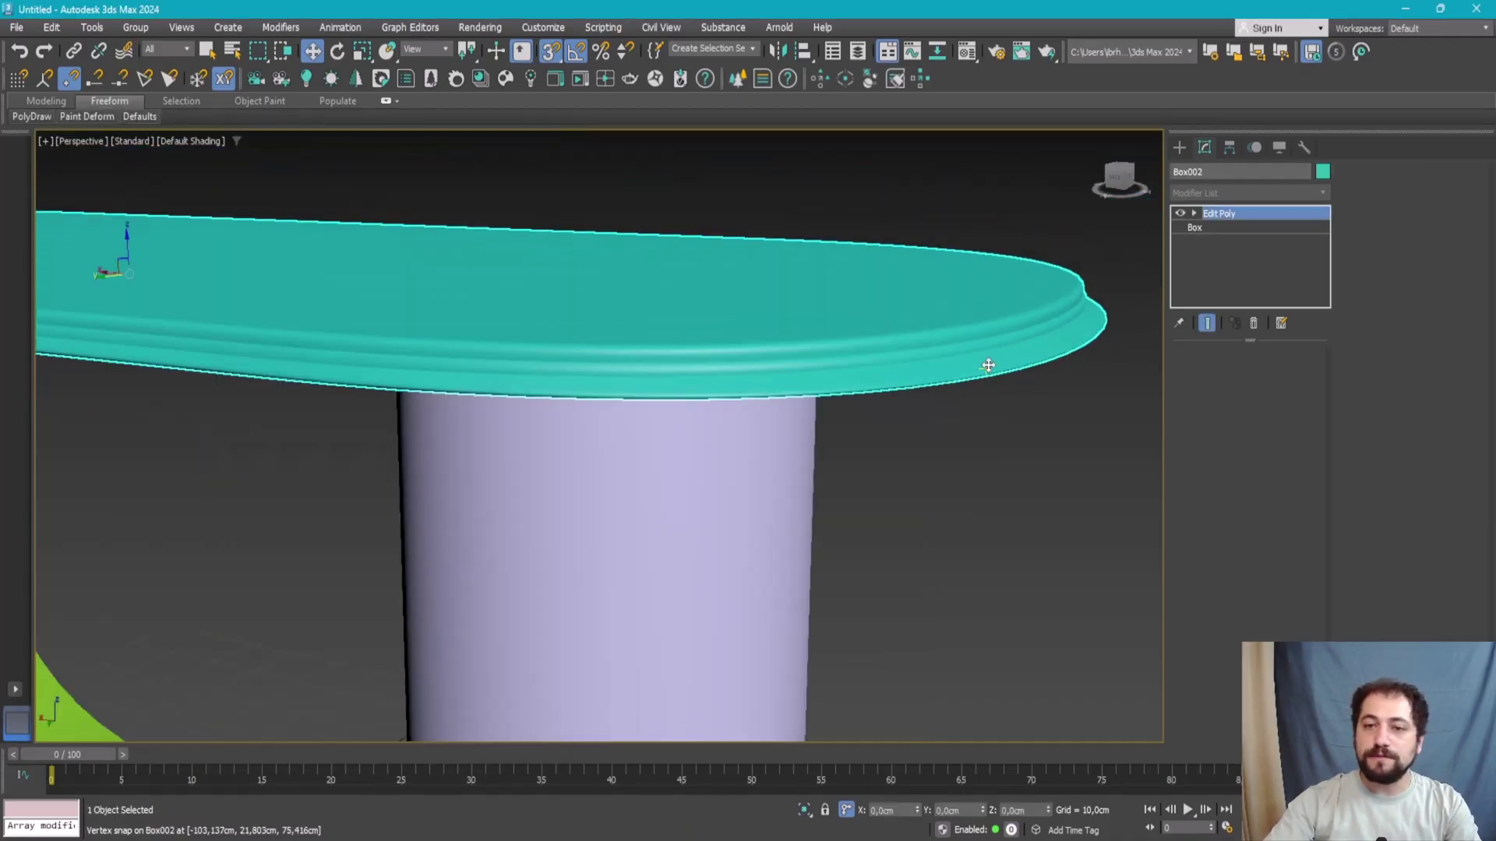
scroll(1041, 367, up, 3)
click(1206, 483)
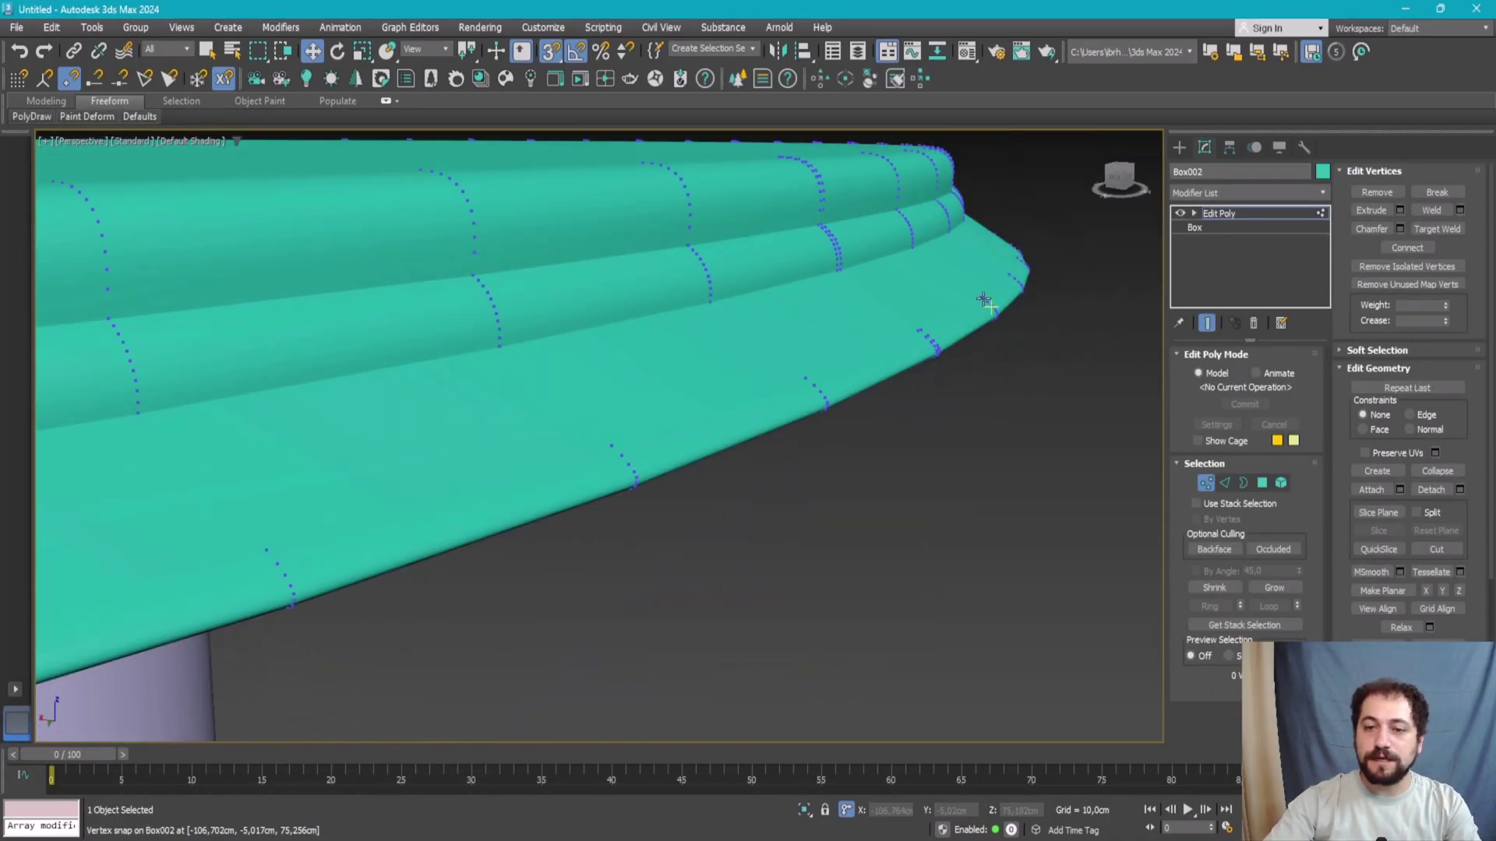
key(F4)
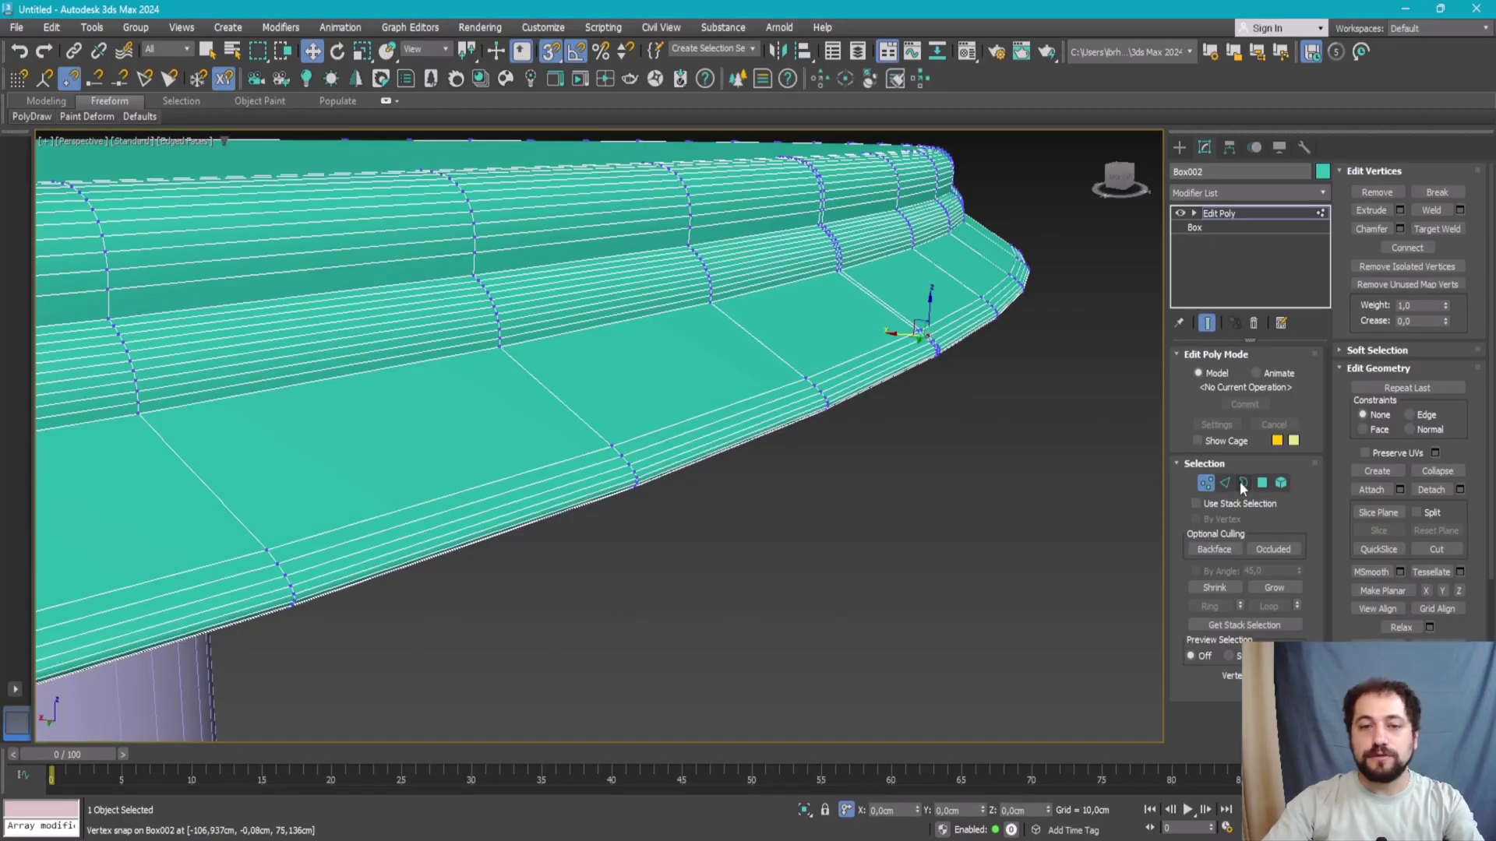
click(1261, 484)
click(842, 371)
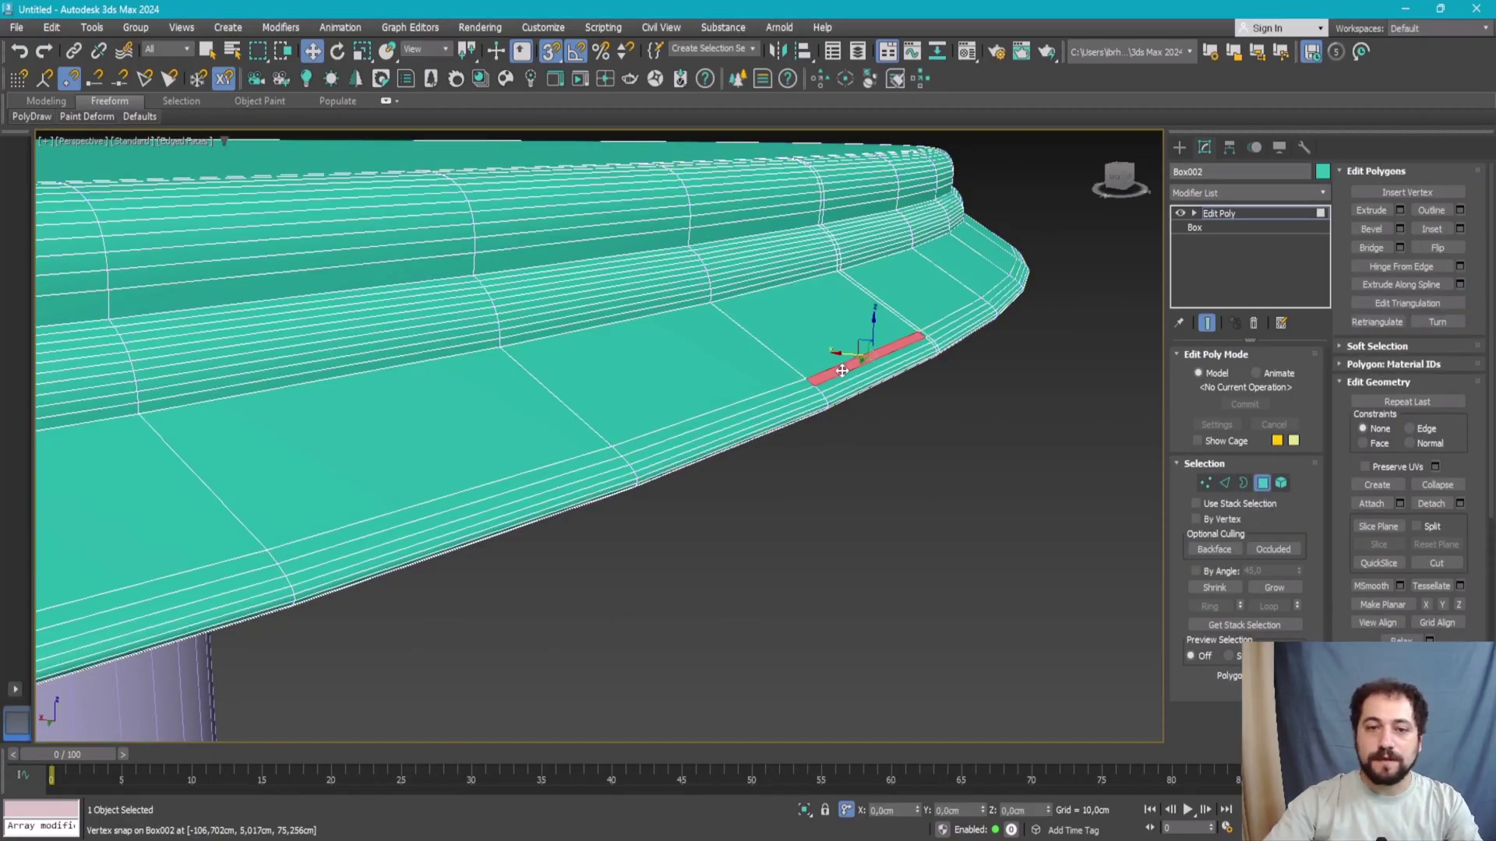
shift+click(794, 393)
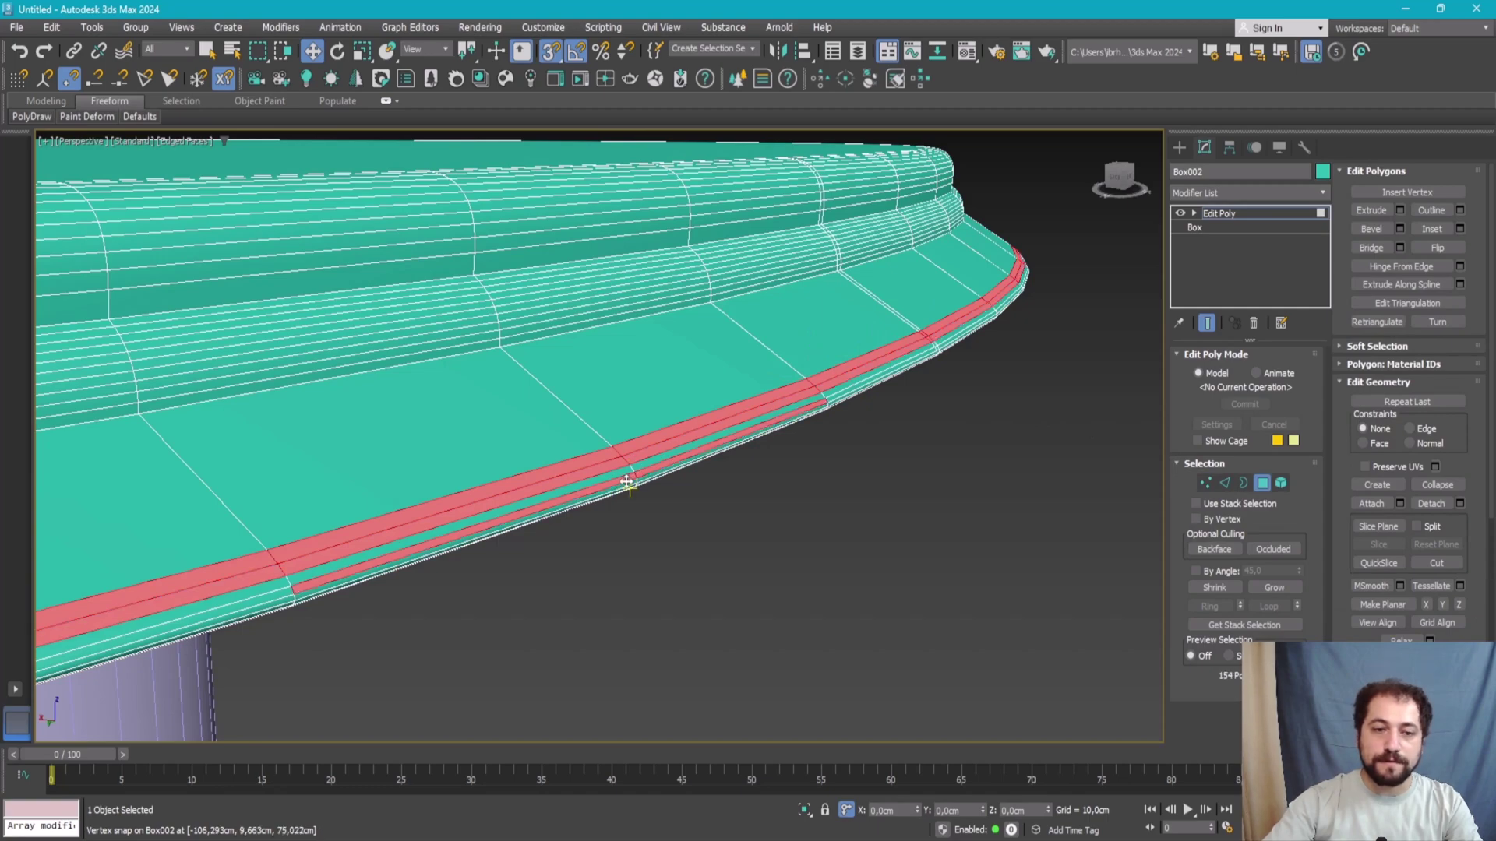
shift+click(625, 484)
shift+click(640, 468)
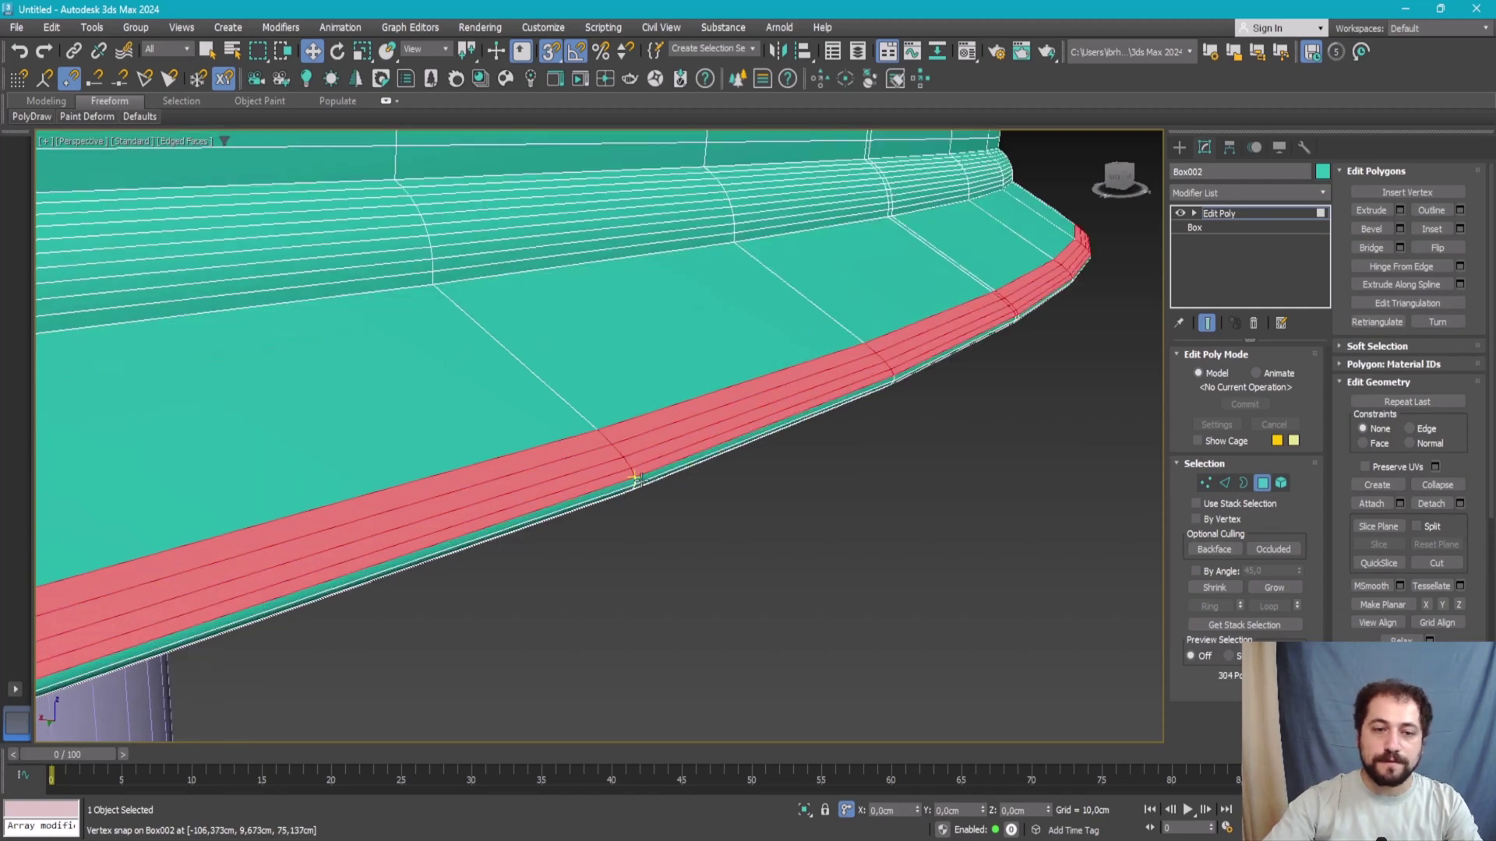
- Add the remaining lower-rim strips above and below the bend all around the oval
scroll(639, 475, down, 3)
key(t)
scroll(725, 428, up, 5)
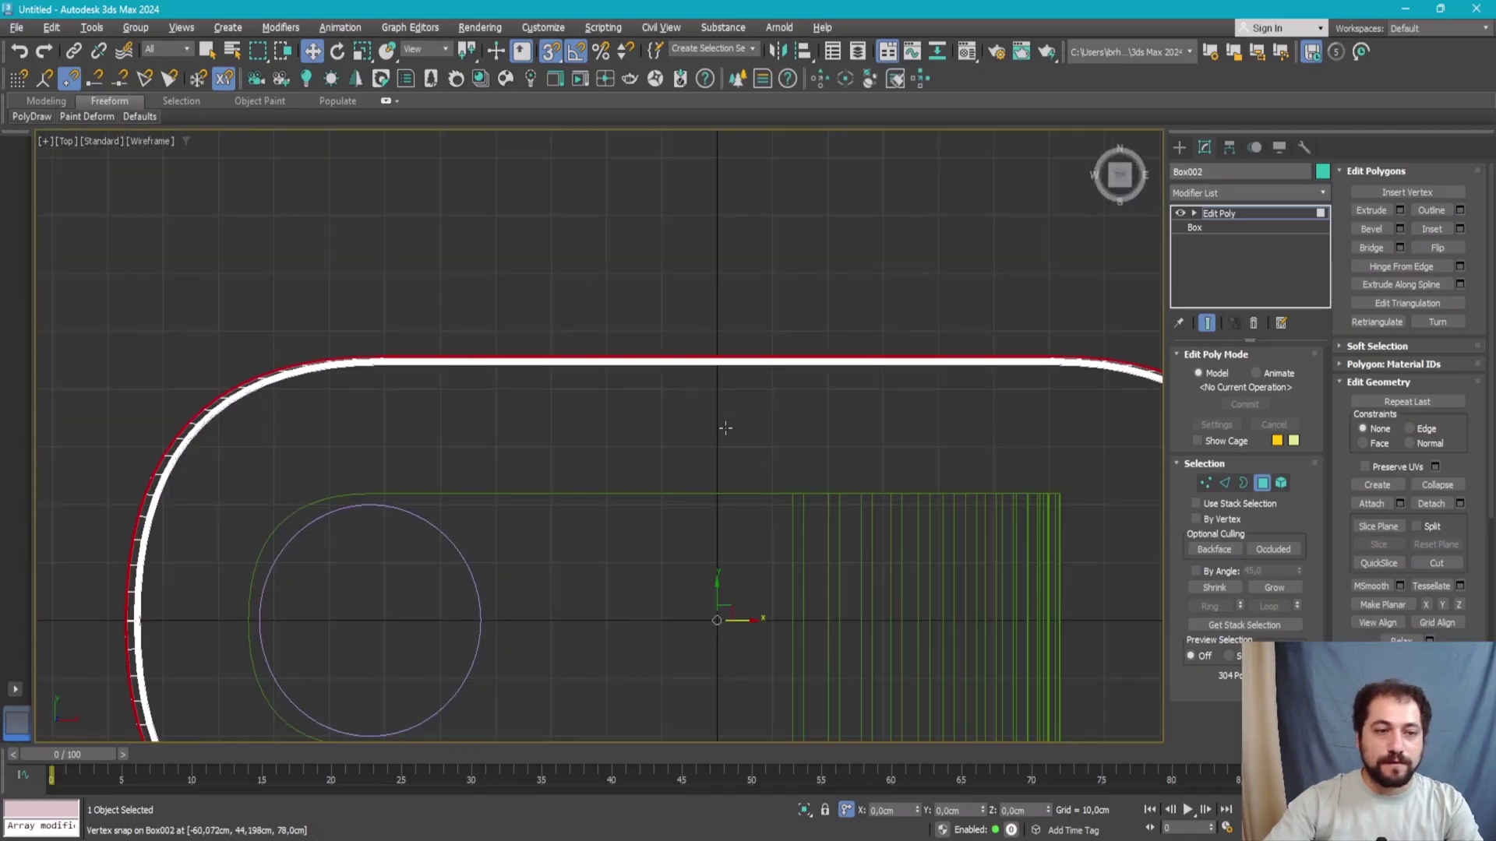
key(alt+w)
key(alt+w)
mouse_move(791, 543)
alt+middle_down()
mouse_move(824, 494)
mouse_move(779, 427)
mouse_move(784, 317)
alt+middle_up()
scroll(784, 317, up, 5)
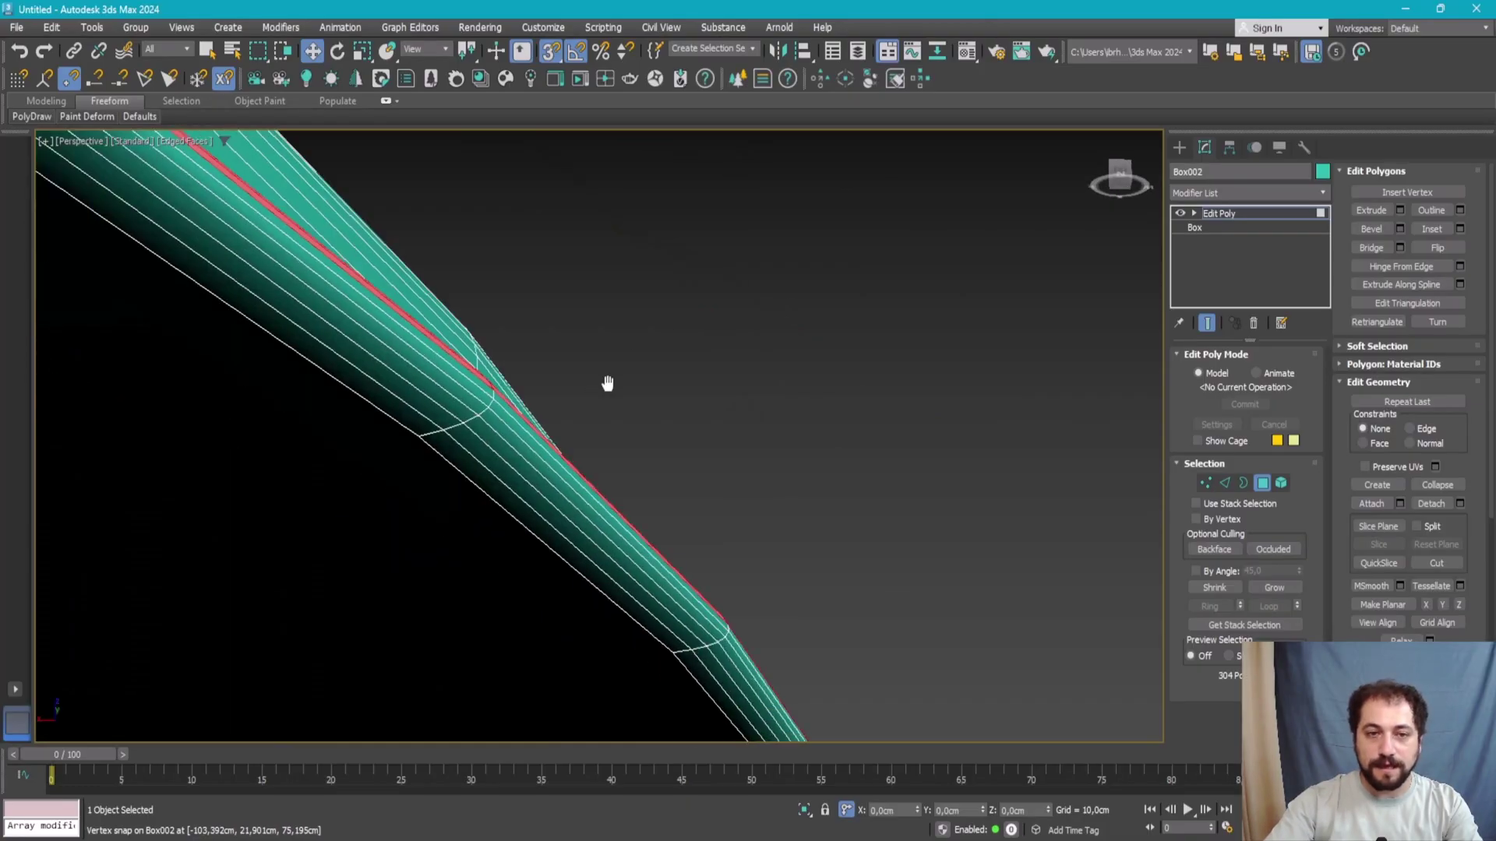
scroll(748, 373, up, 2)
click(826, 378)
ctrl+click(942, 533)
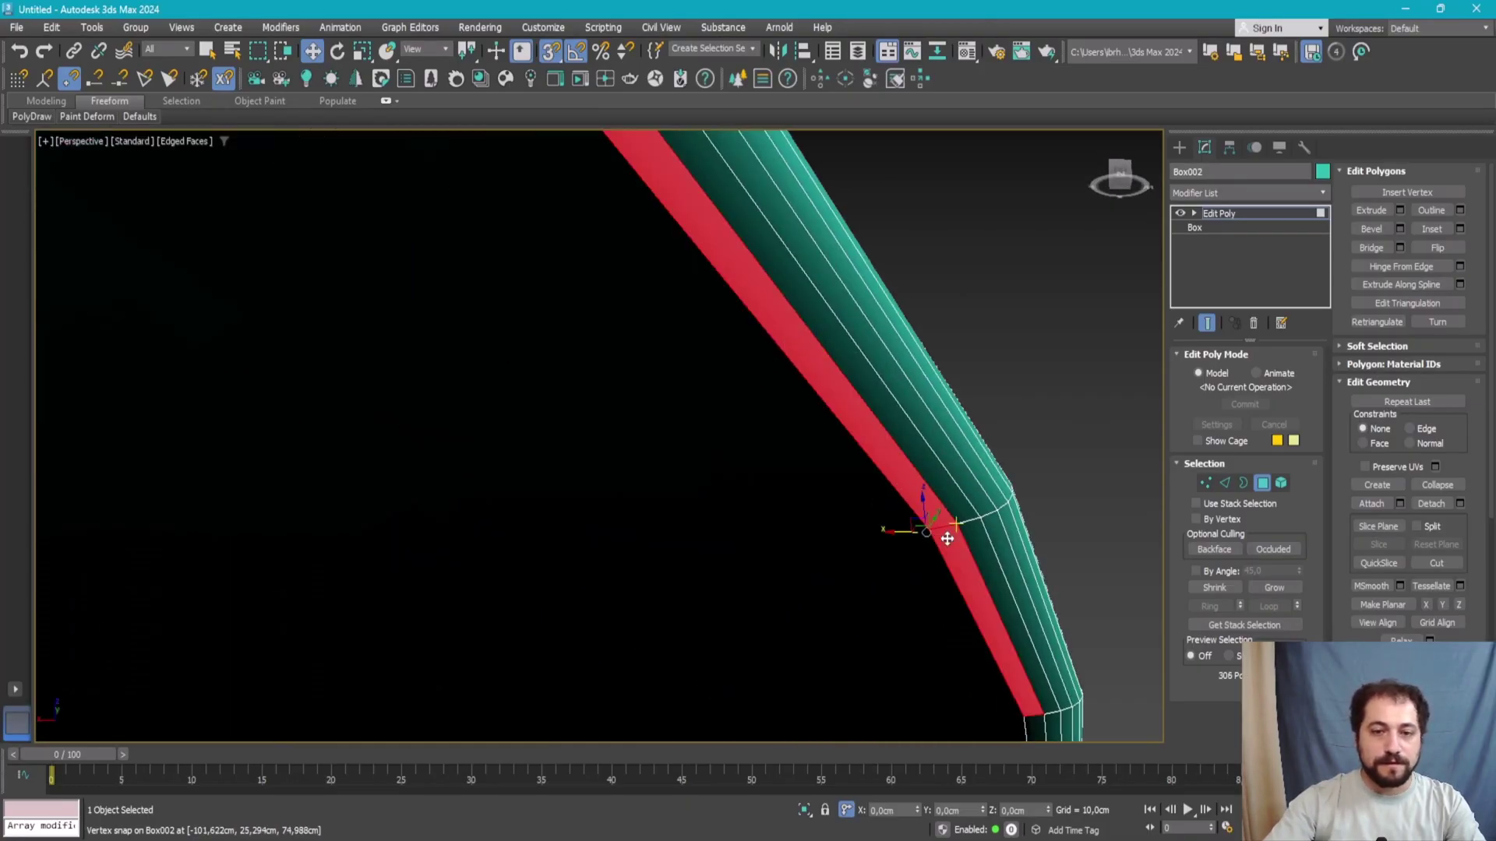
ctrl+click(993, 507)
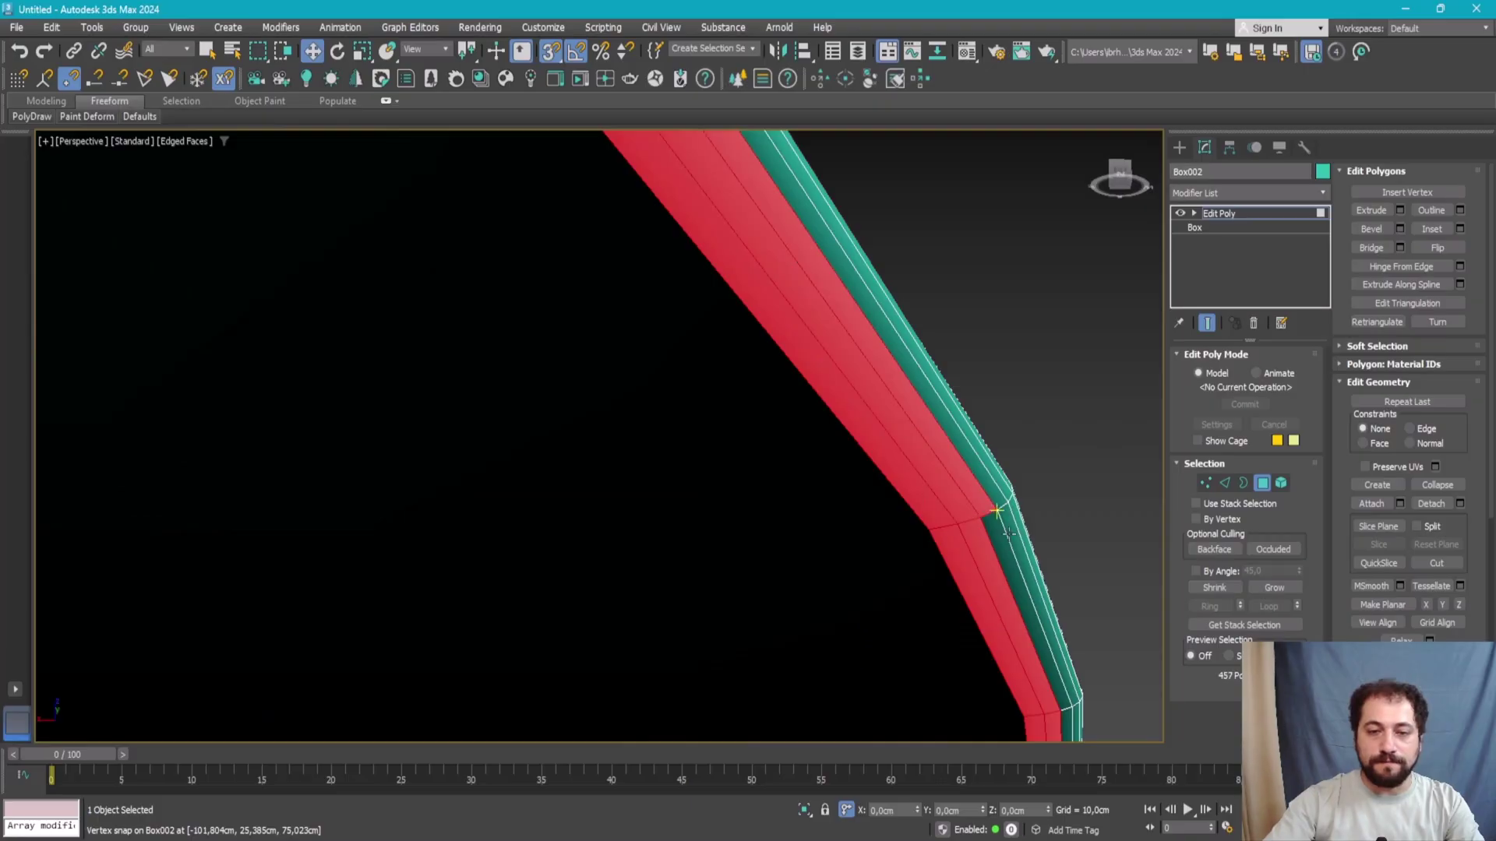
ctrl+click(1009, 538)
ctrl+click(1019, 518)
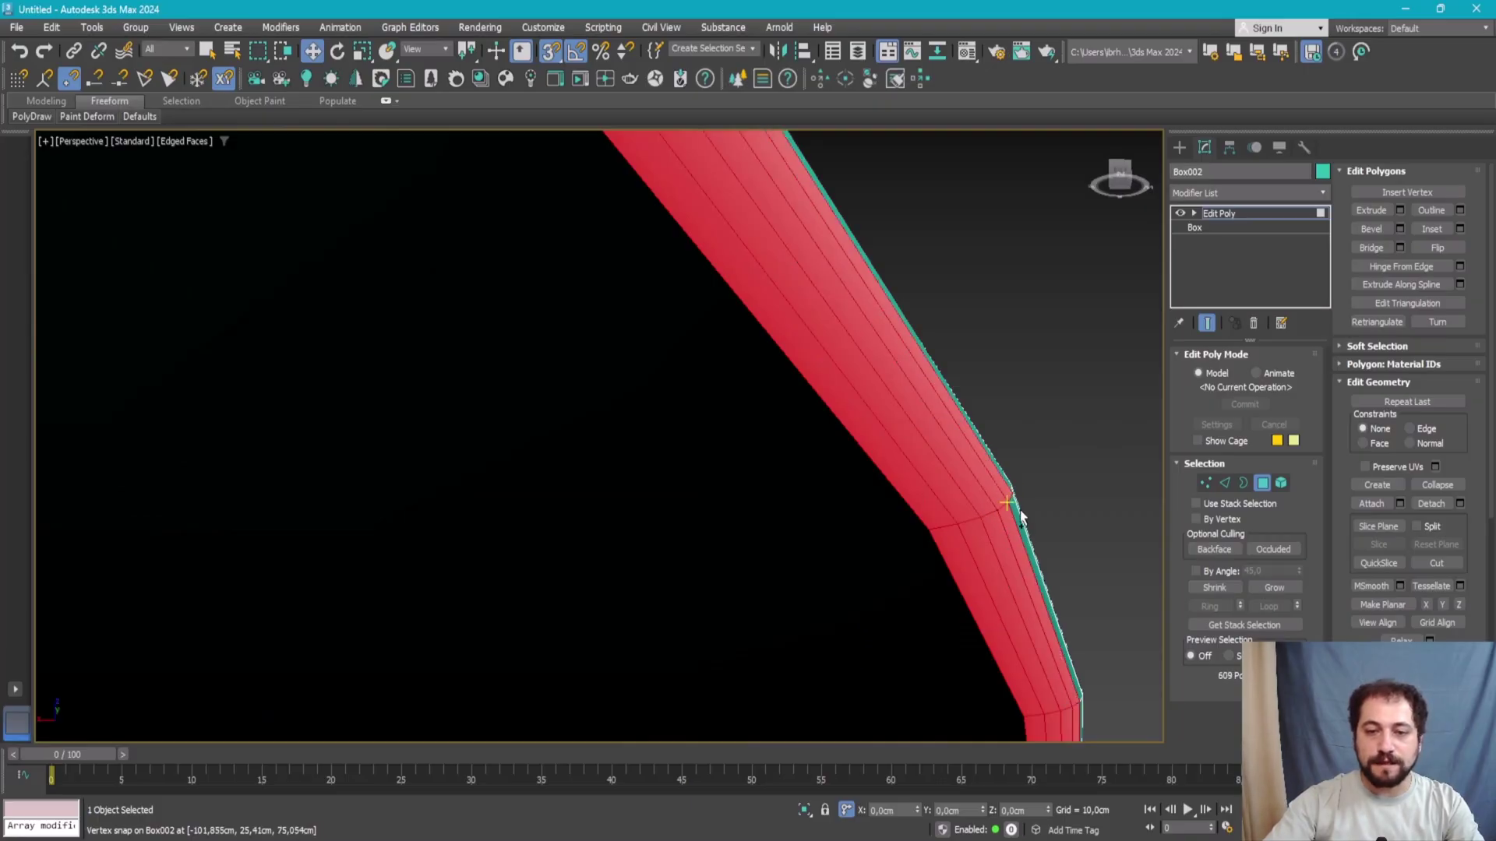
mouse_move(1017, 517)
alt+middle_down()
mouse_move(905, 507)
mouse_move(861, 467)
mouse_move(685, 410)
mouse_move(638, 373)
mouse_move(583, 386)
alt+middle_up()
scroll(507, 403, up, 2)
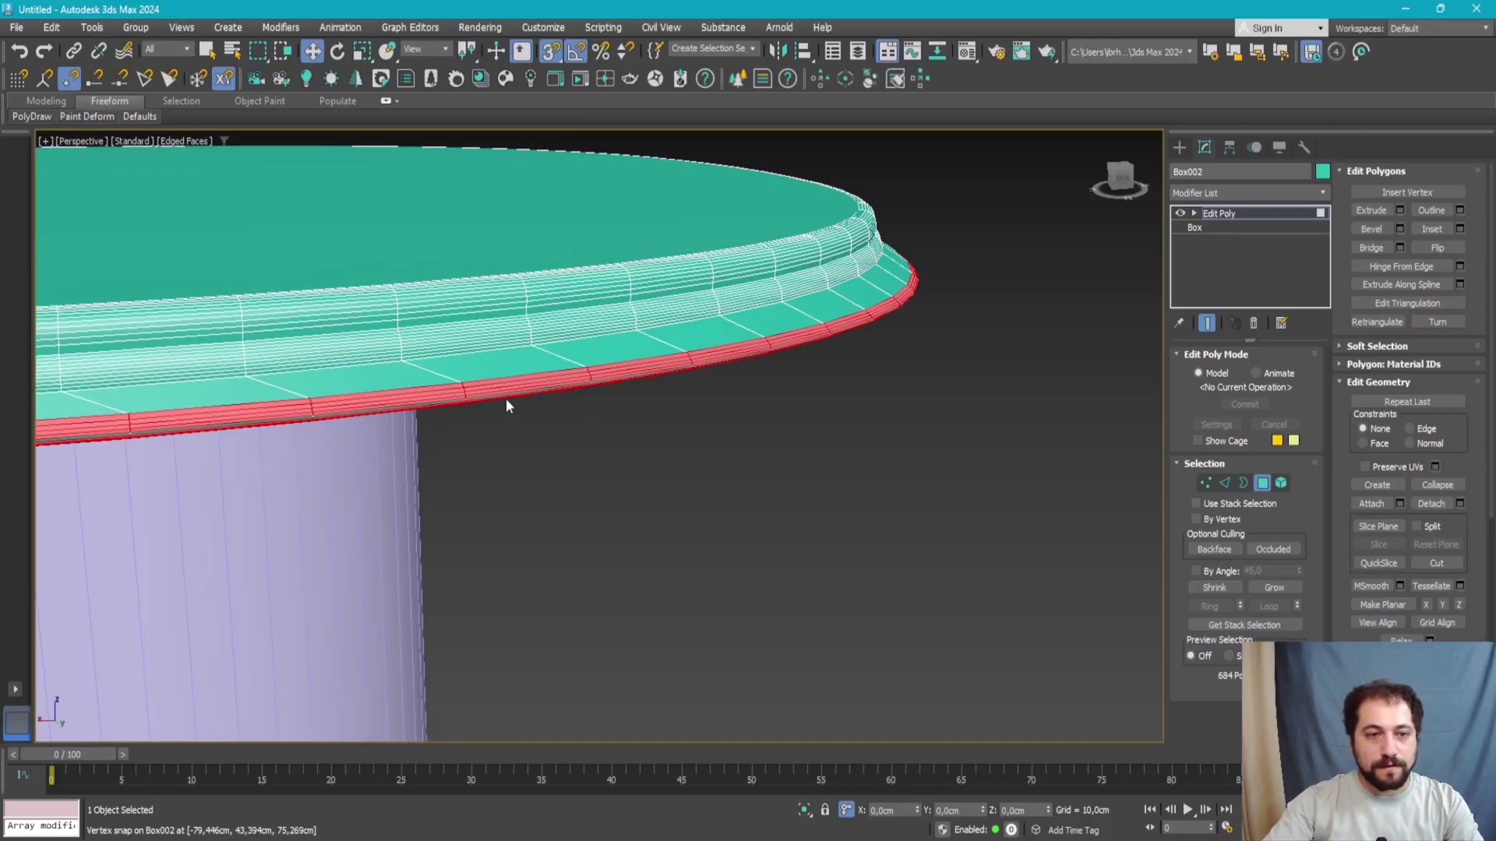
scroll(525, 394, up, 2)
scroll(366, 425, up, 2)
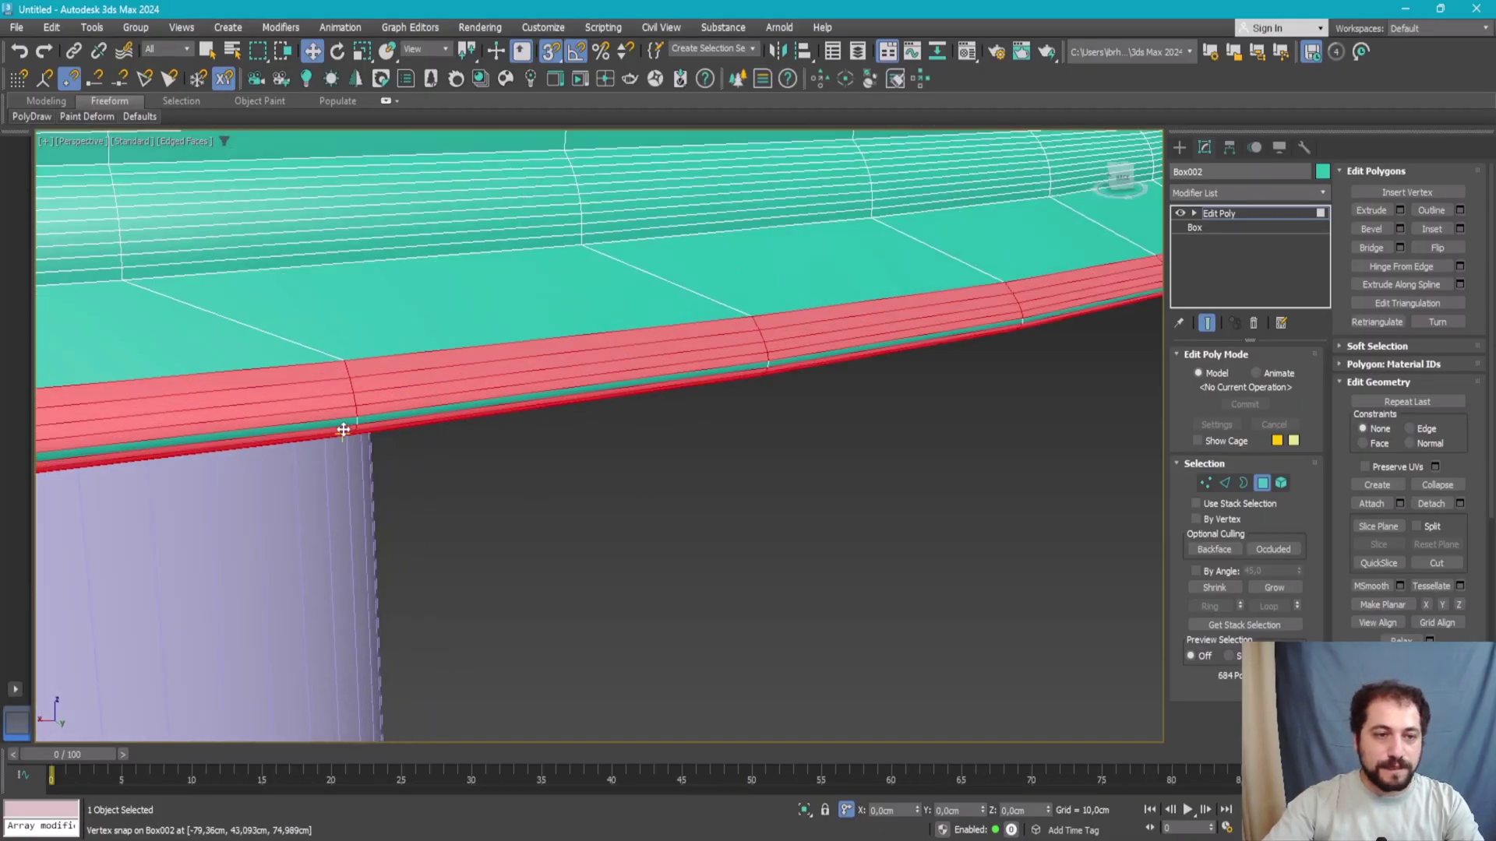
scroll(1059, 411, down, 5)
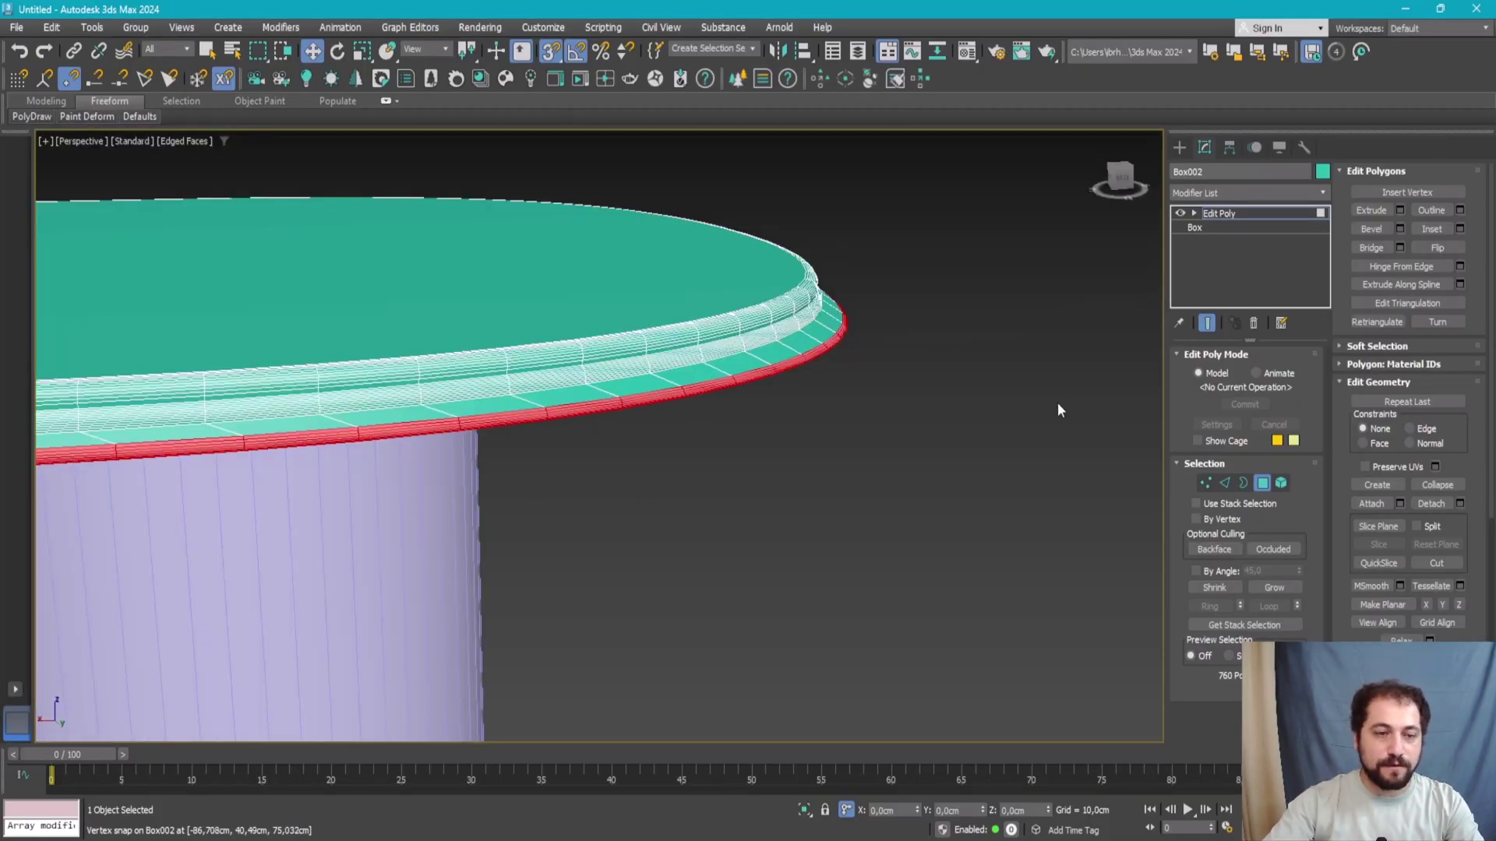
- Convert the rim selection to vertices and scale them to 99.6% along X in Top view
click(1206, 482)
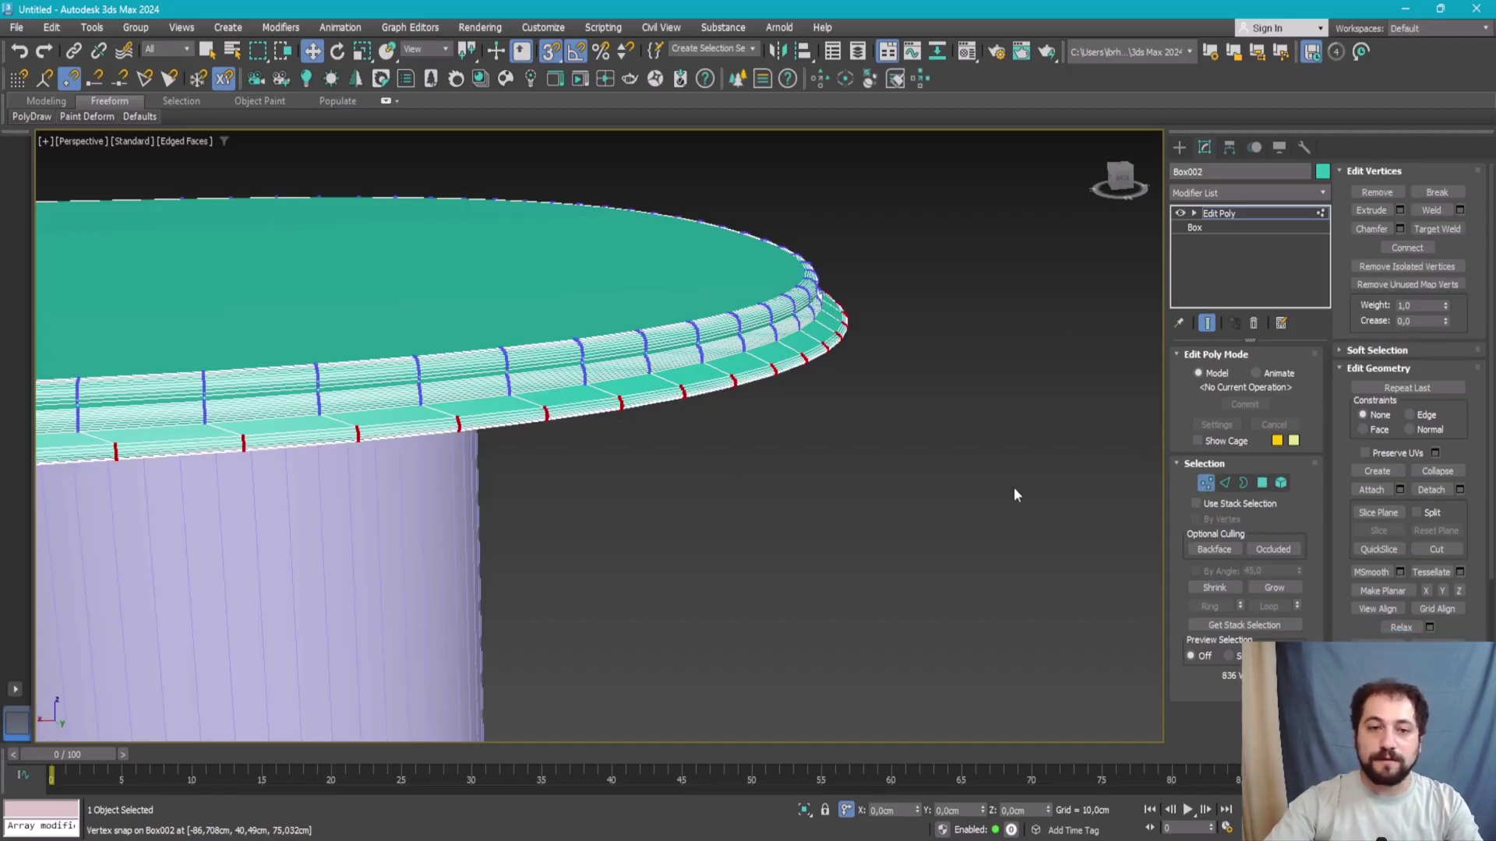
key(alt+w)
key(alt+w)
key(r)
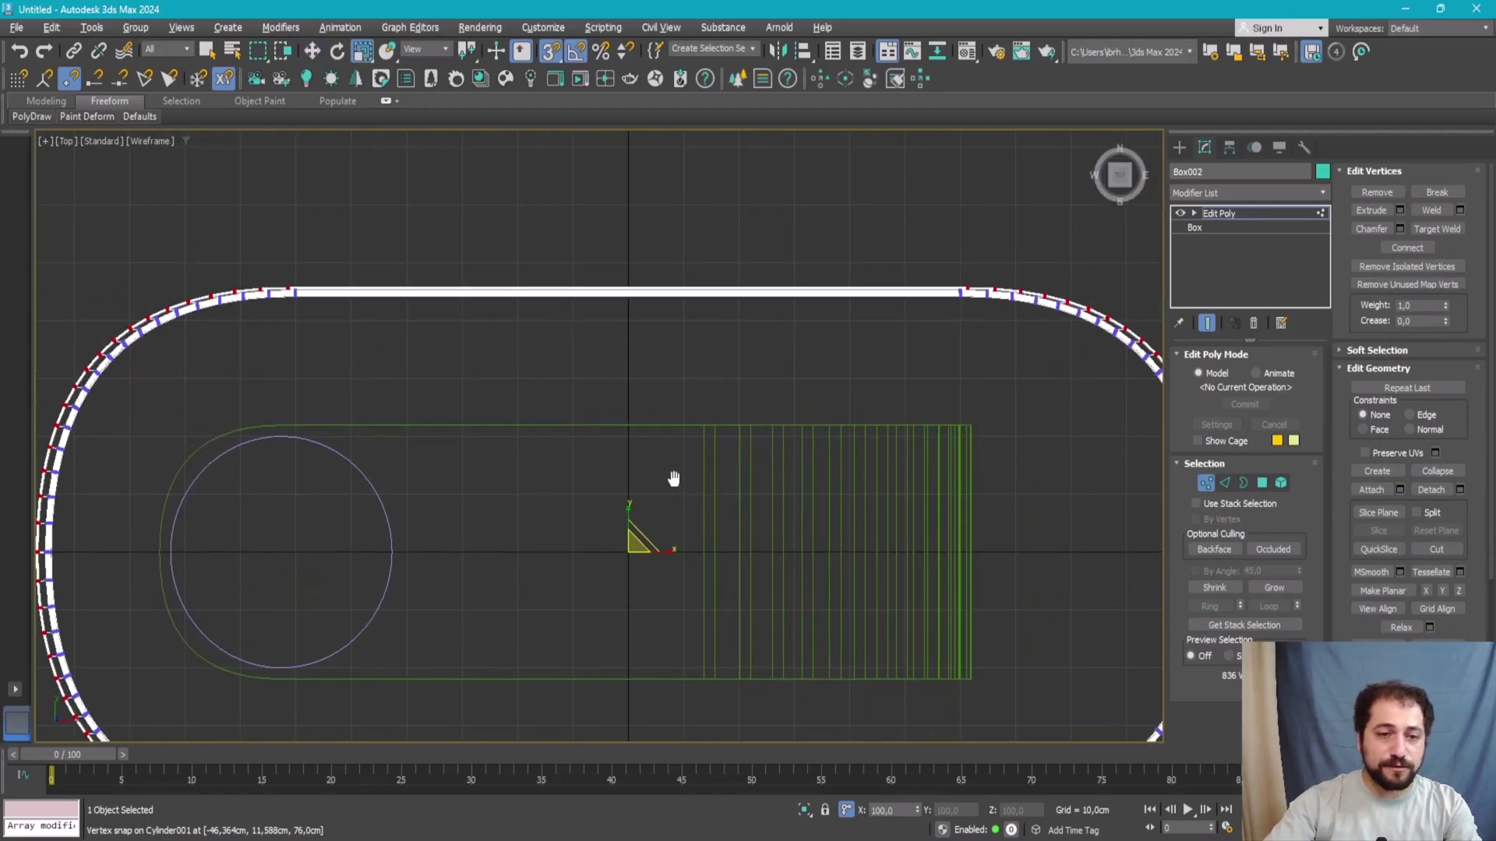
scroll(623, 436, down, 3)
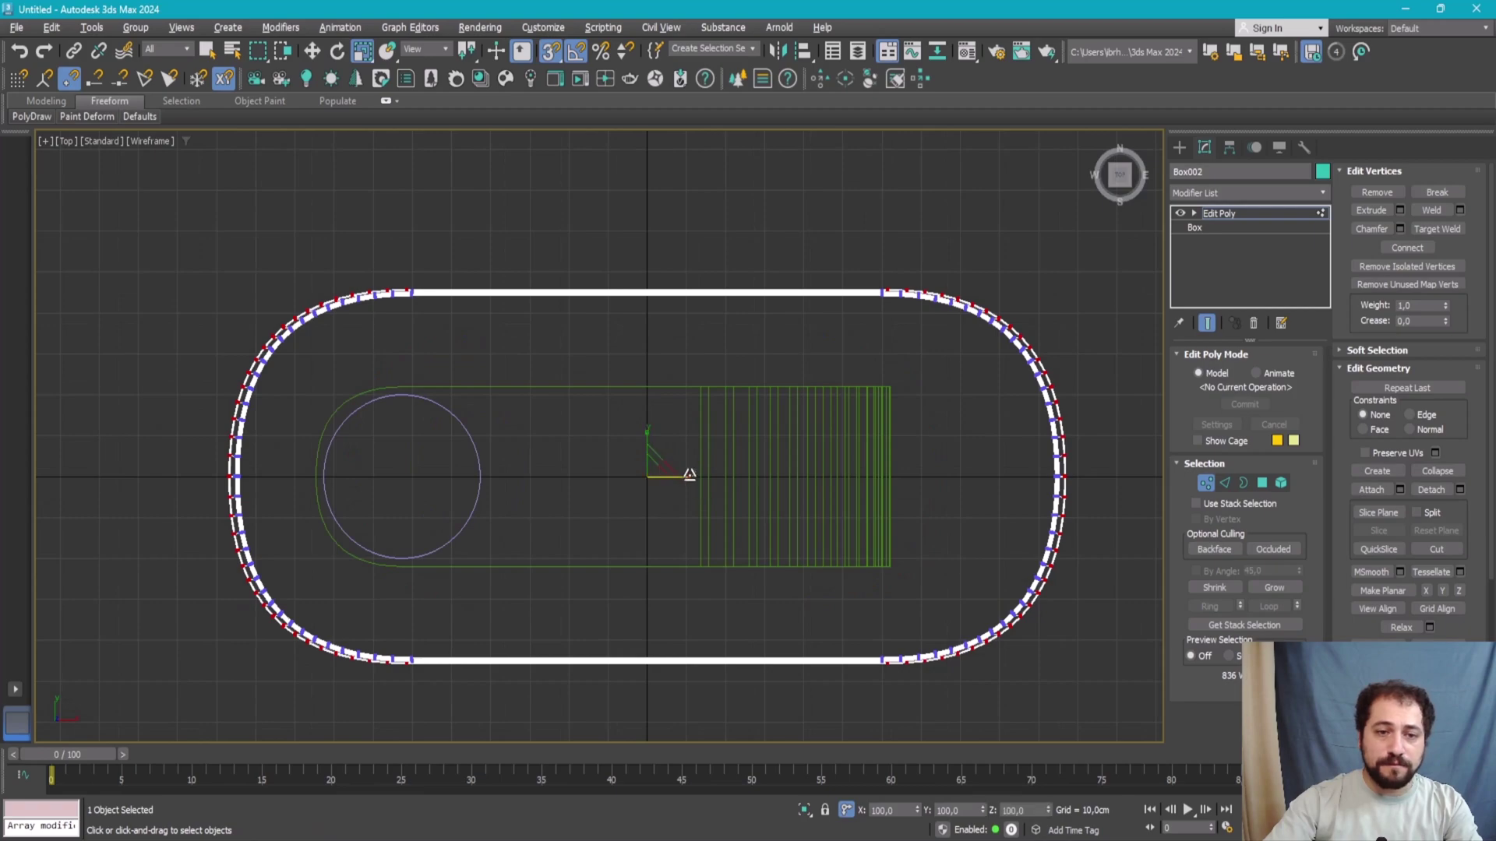
key(space)
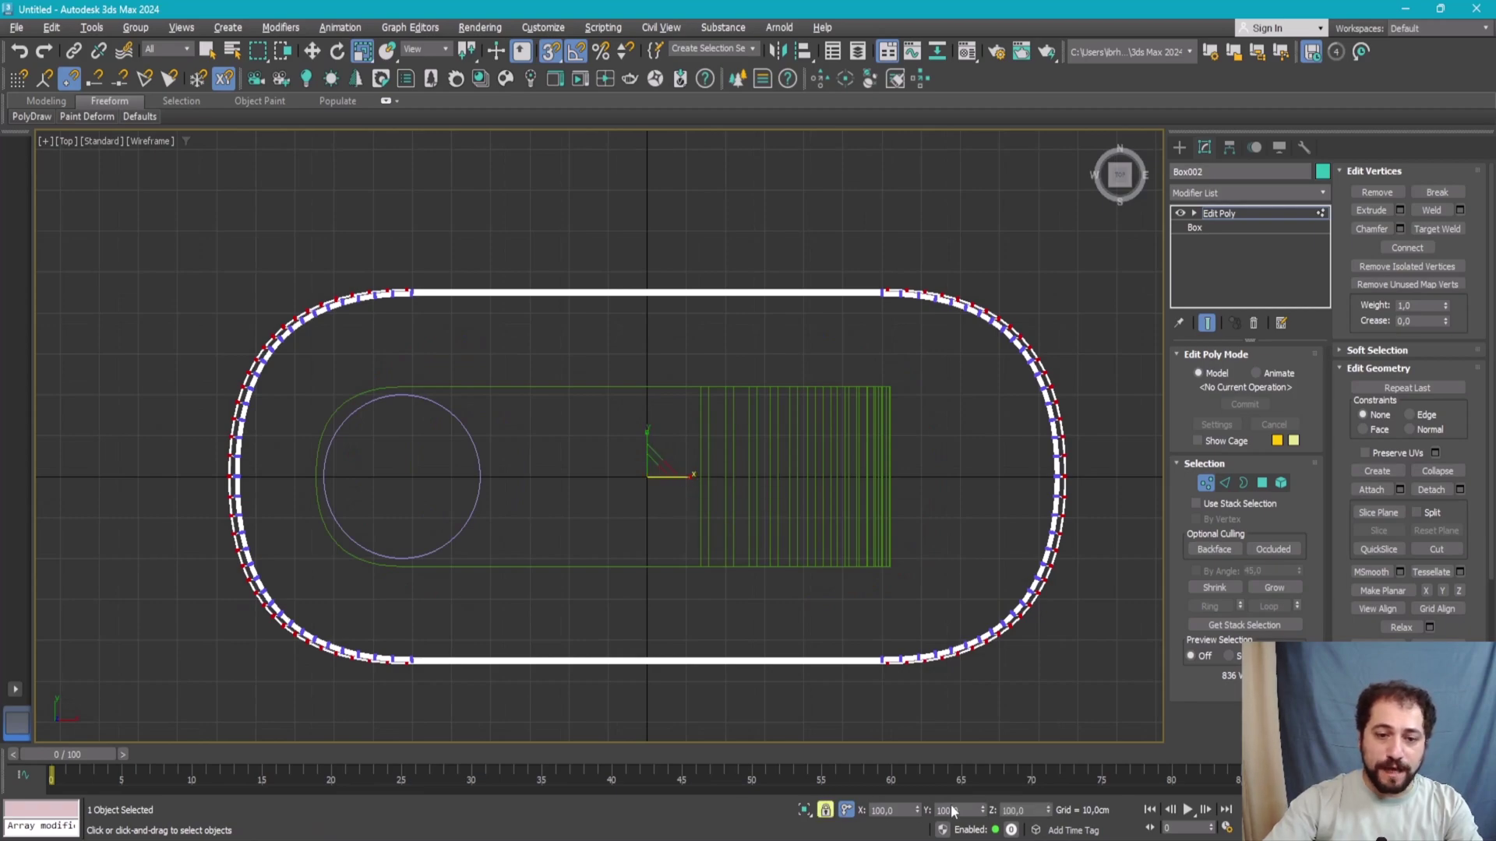
drag(918, 814, 919, 816)
key(alt+w)
click(751, 479)
key(alt+w)
- Inspect the rim, exit vertex editing, deselect the tabletop and orbit out to the whole table
key(1)
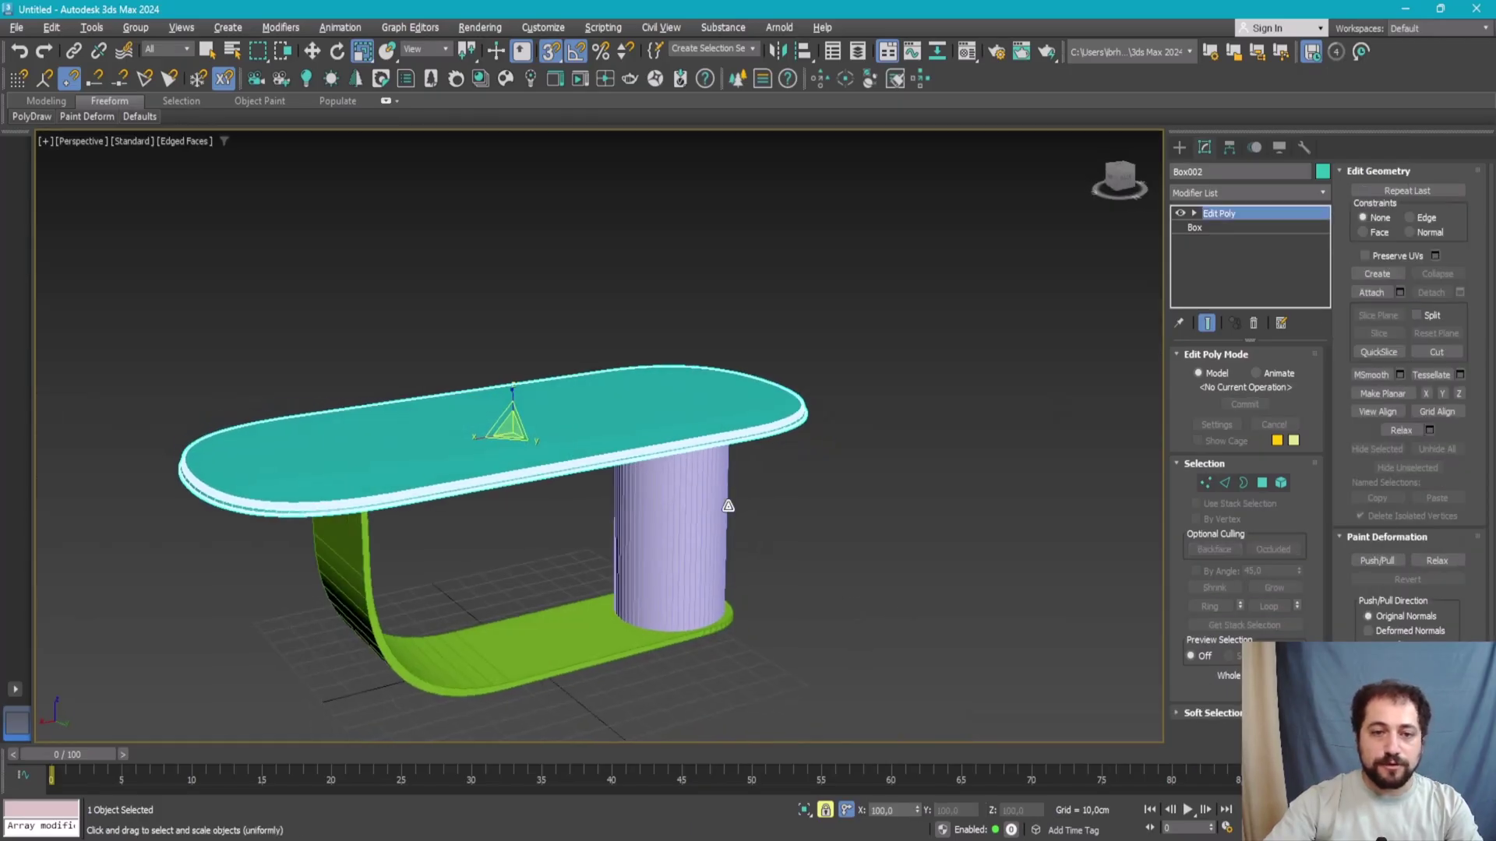
mouse_move(750, 479)
alt+middle_down()
mouse_move(855, 477)
mouse_move(790, 454)
alt+middle_up()
scroll(828, 465, up, 5)
scroll(805, 464, down, 5)
scroll(790, 454, up, 5)
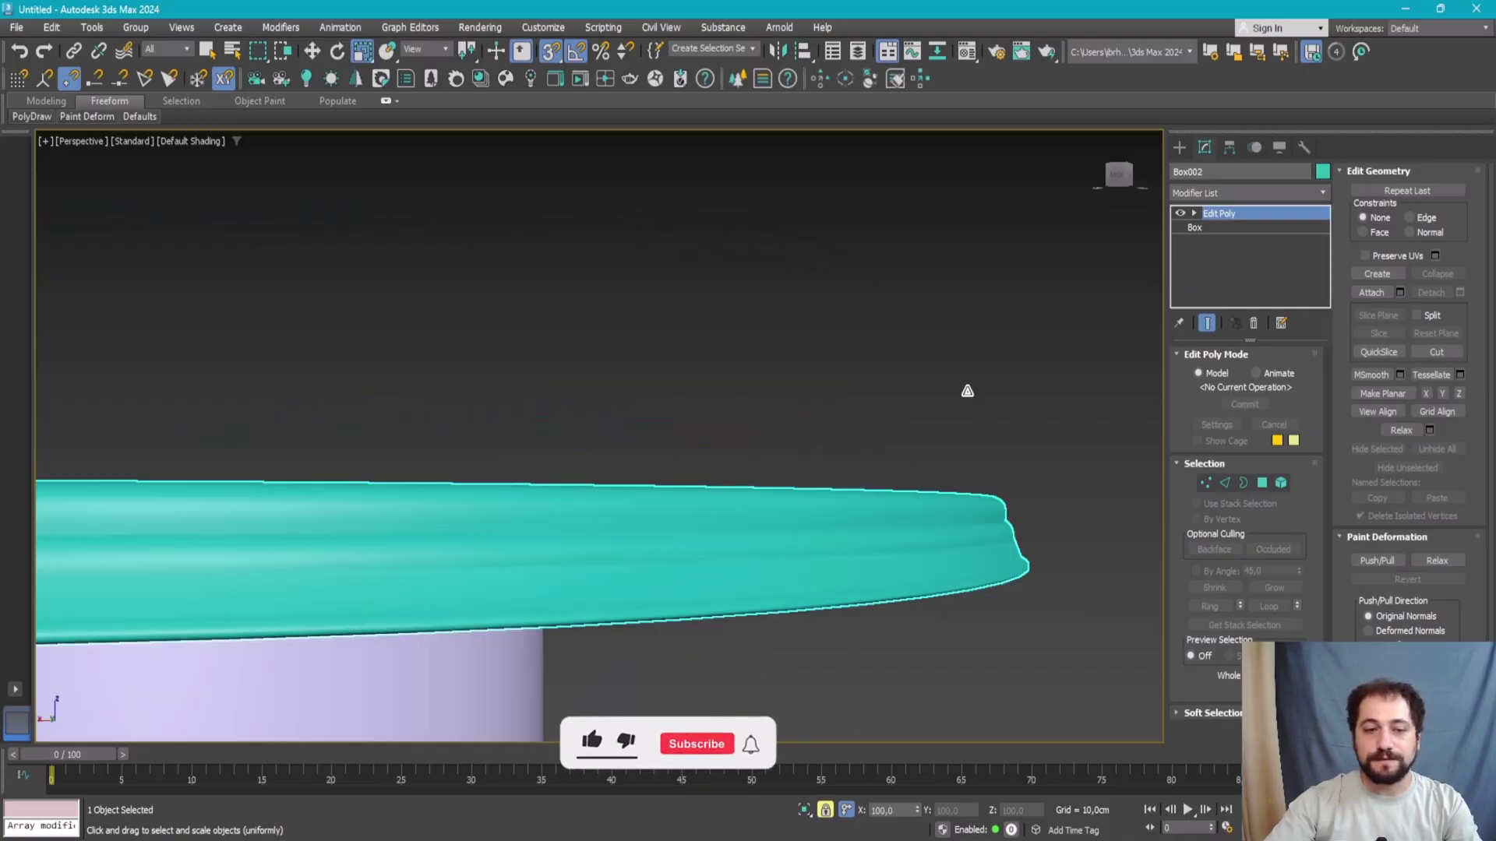
key(1)
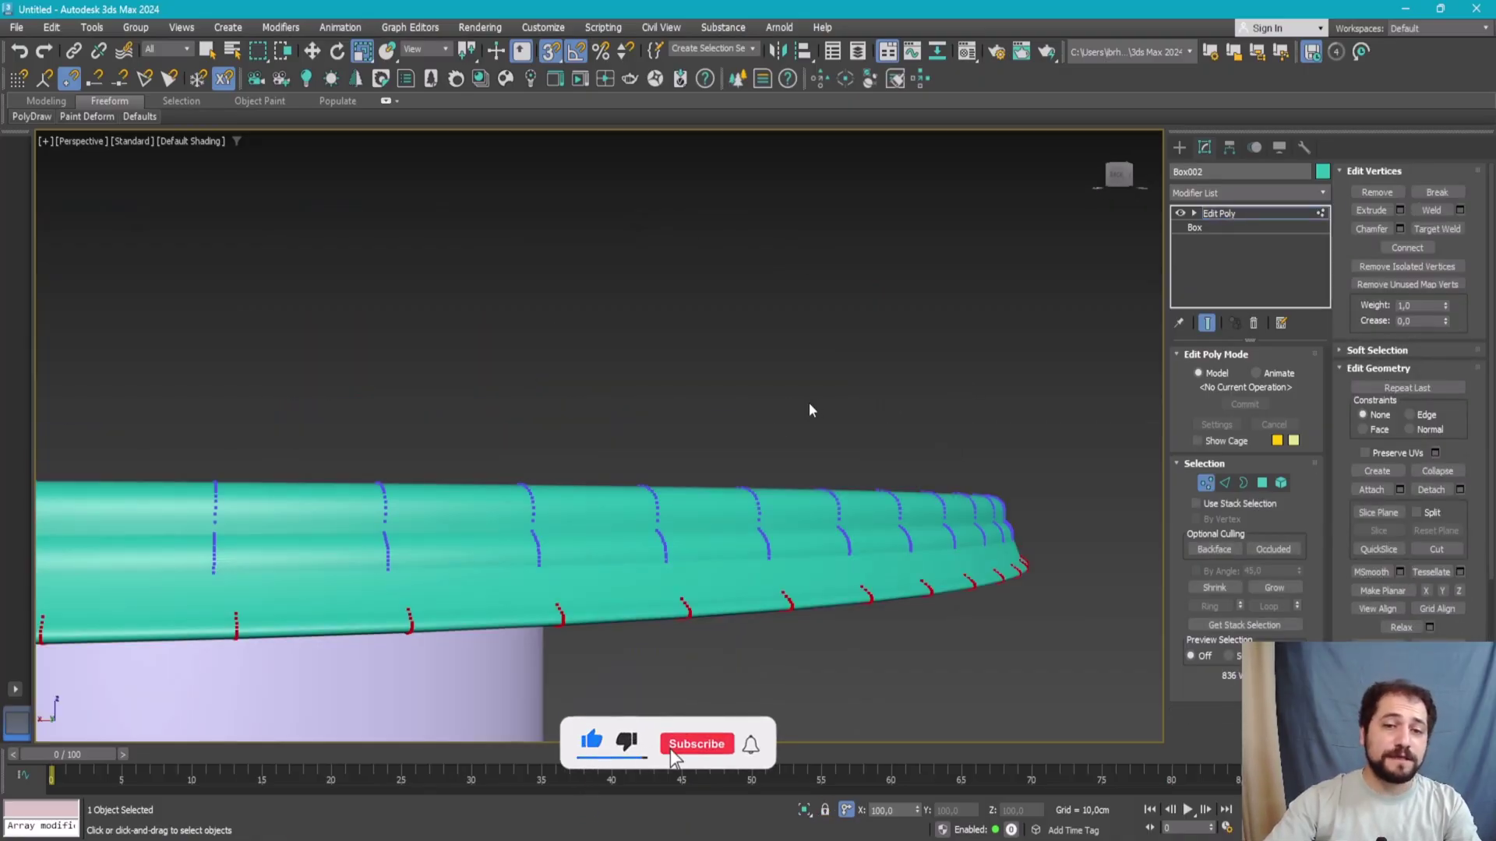
scroll(808, 410, down, 3)
key(ctrl+d)
scroll(764, 401, down, 4)
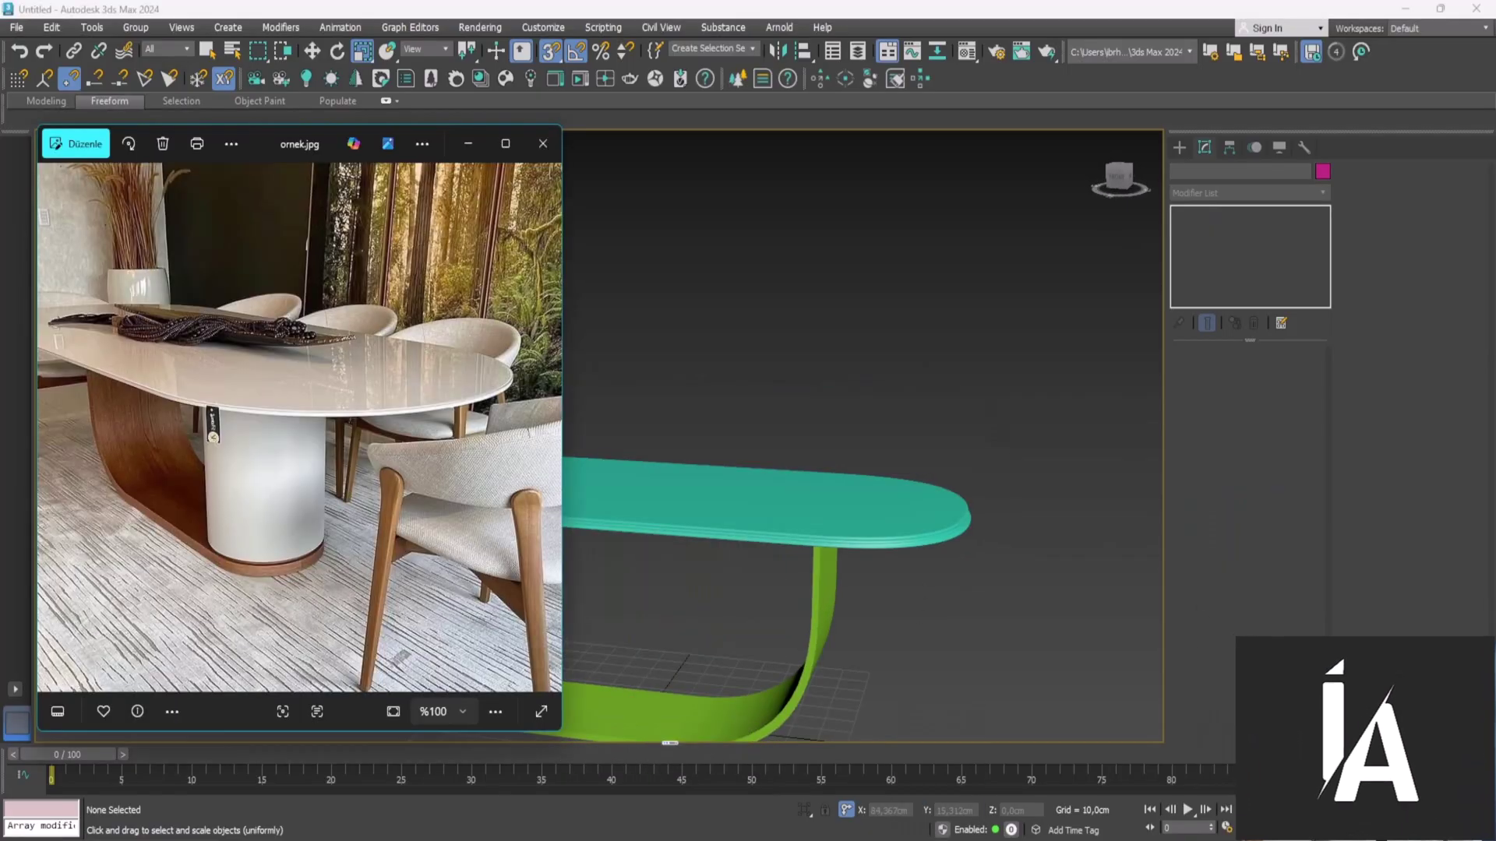
scroll(811, 460, down, 3)
mouse_move(811, 460)
middle_down()
mouse_move(1025, 438)
mouse_move(678, 484)
middle_up()
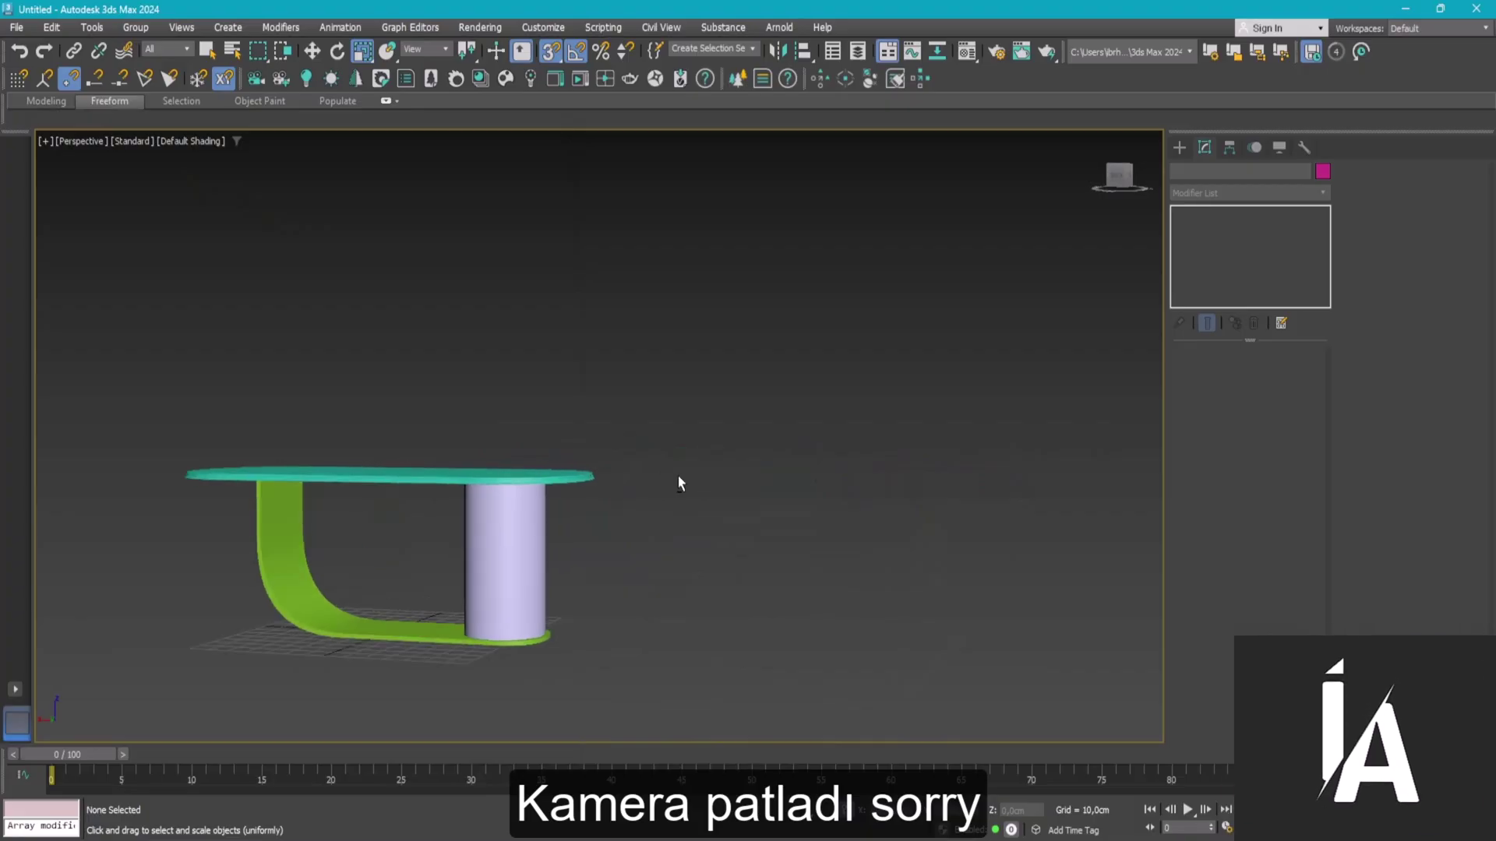